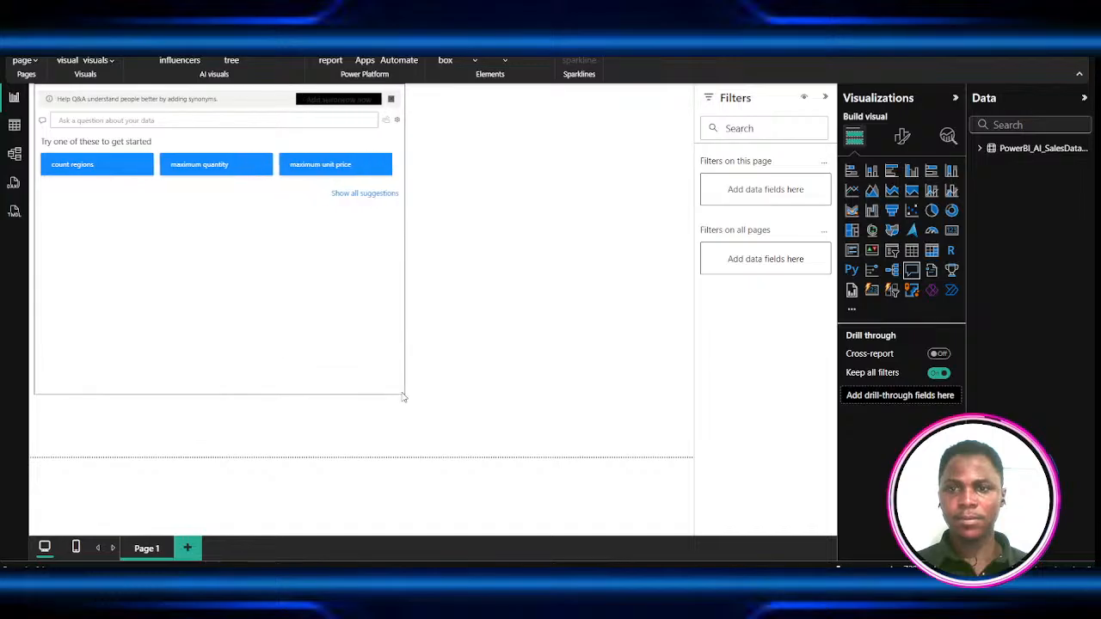
# - Move the Q&A visual in from the page's corner and ask it "Total Sales by region"
pyautogui.moveTo(228, 103); pyautogui.dragTo(290, 129)
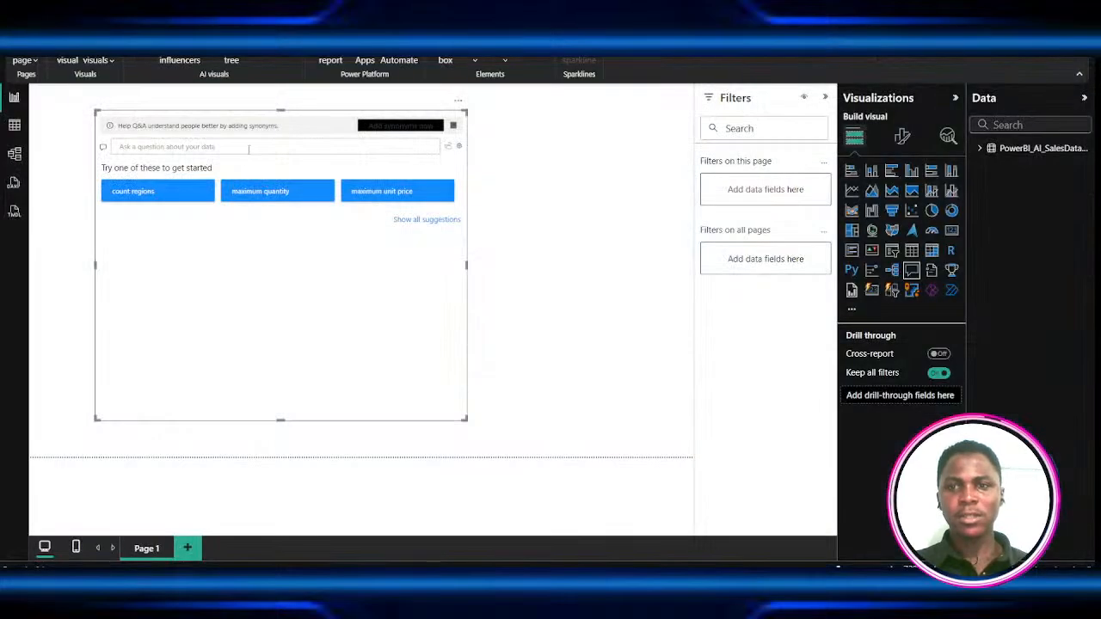
pyautogui.click(249, 146)
pyautogui.write('Total S')
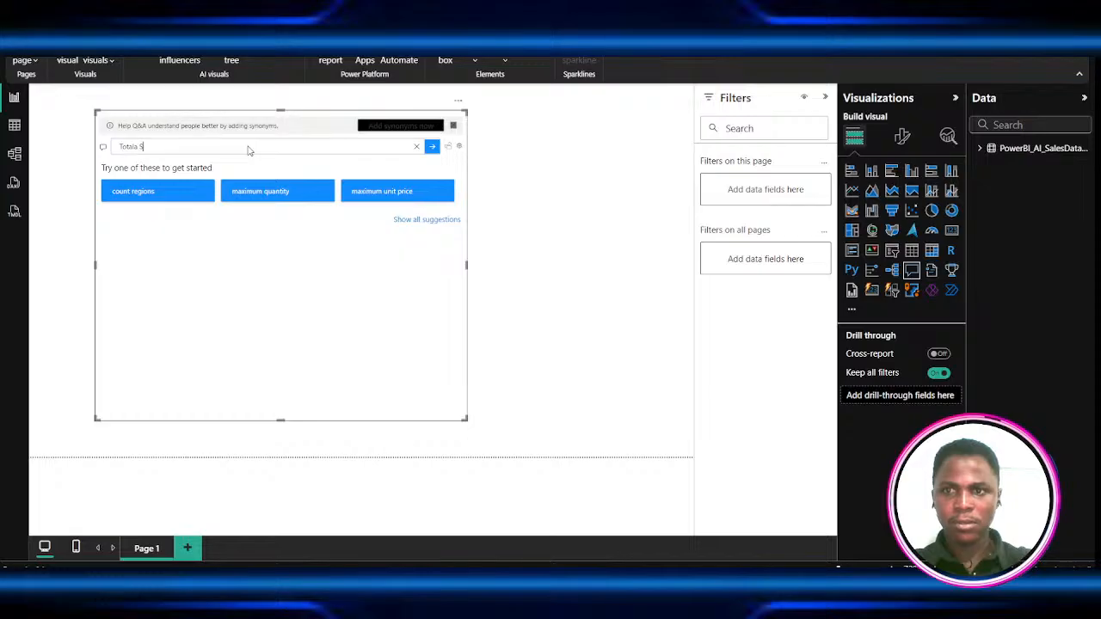
pyautogui.press('BackSpace')
pyautogui.press('BackSpace')
pyautogui.press('BackSpace')
pyautogui.press('BackSpace')
pyautogui.press('BackSpace')
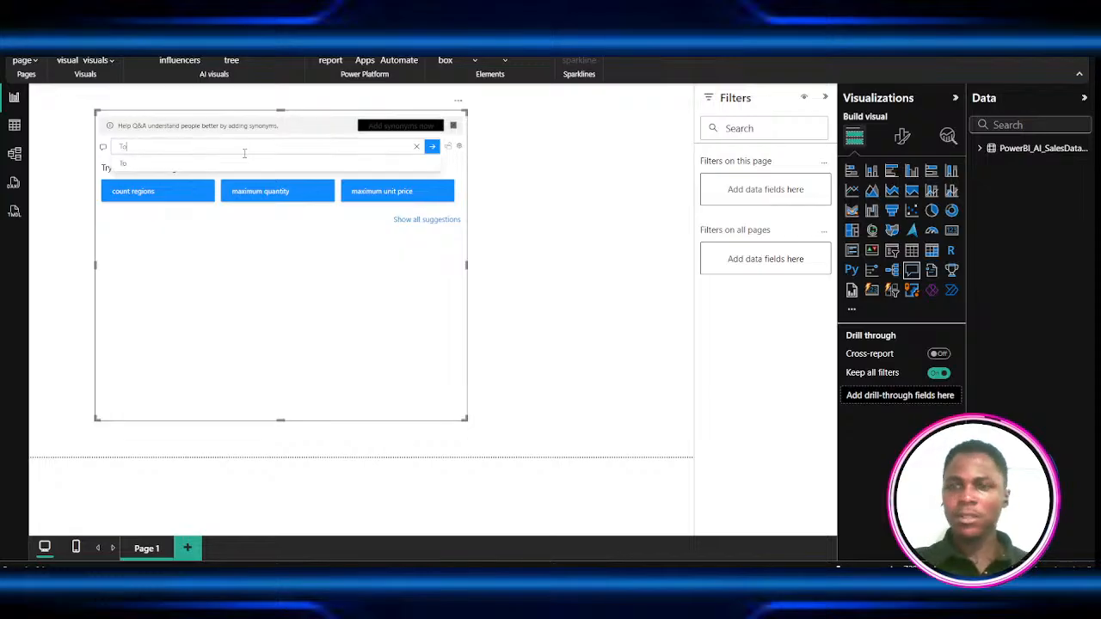
pyautogui.scroll(3, 275, 168)
pyautogui.scroll(2, 291, 180)
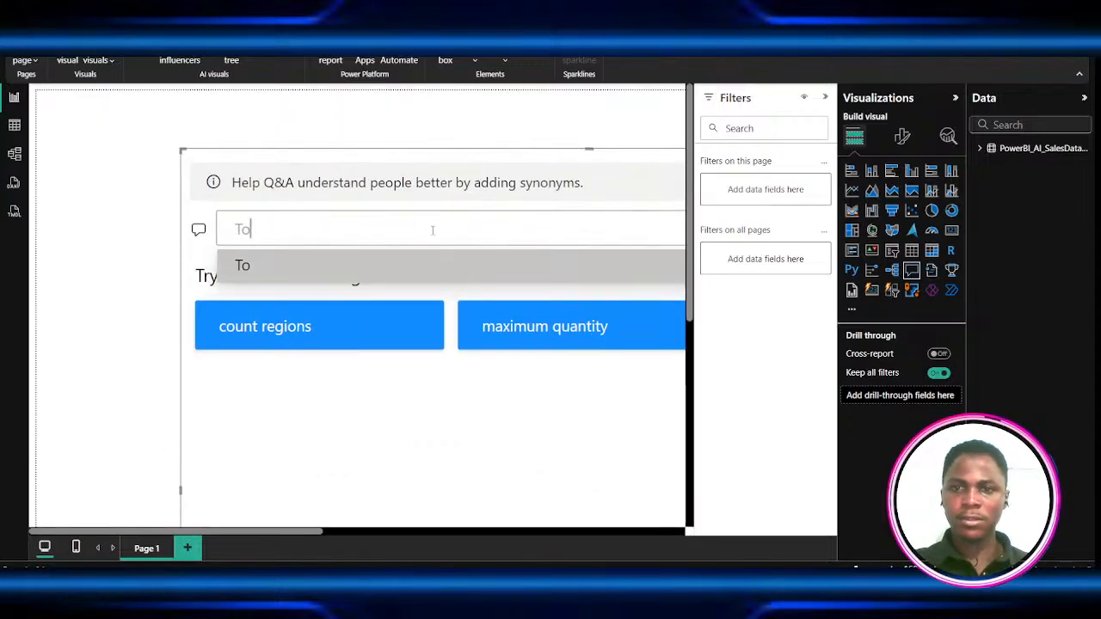
pyautogui.write('tal Slse')
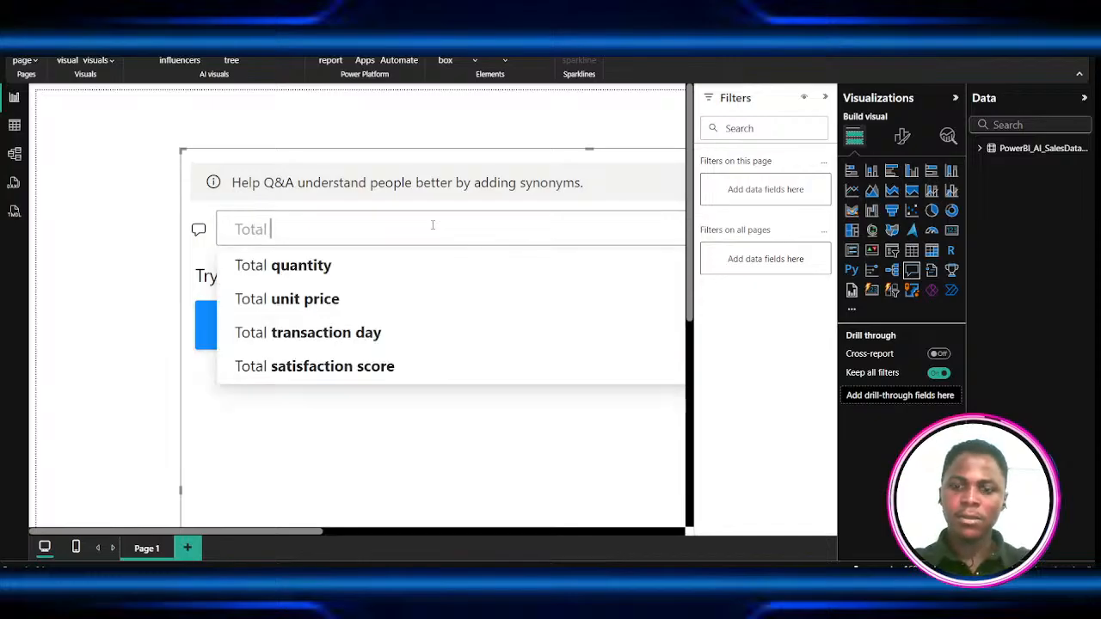
pyautogui.press('BackSpace')
pyautogui.press('BackSpace')
pyautogui.press('BackSpace')
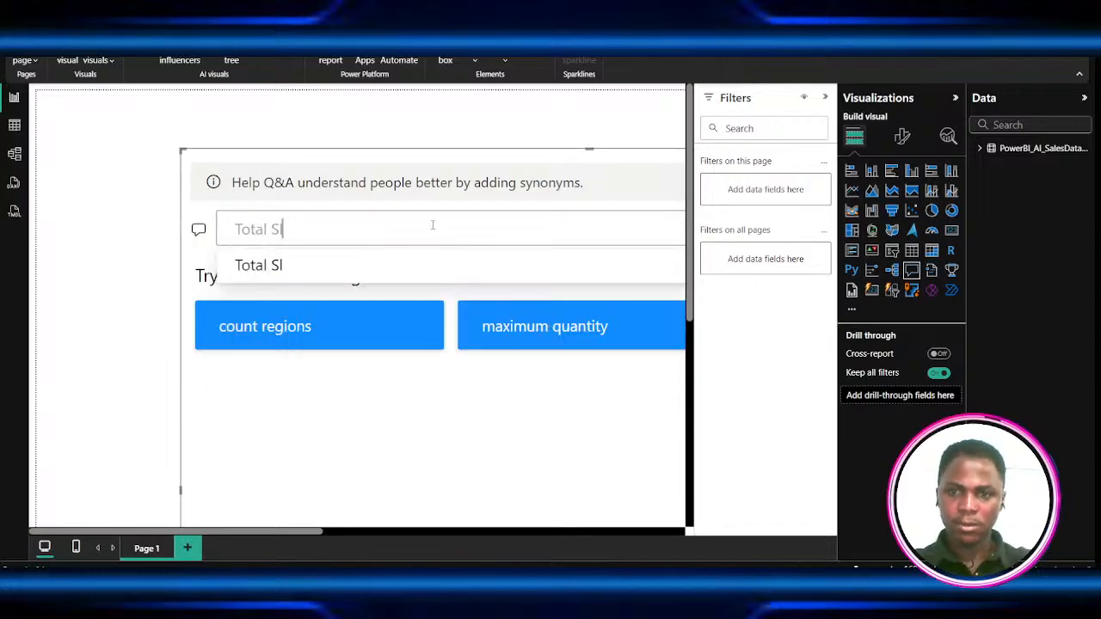
pyautogui.write('ales by re')
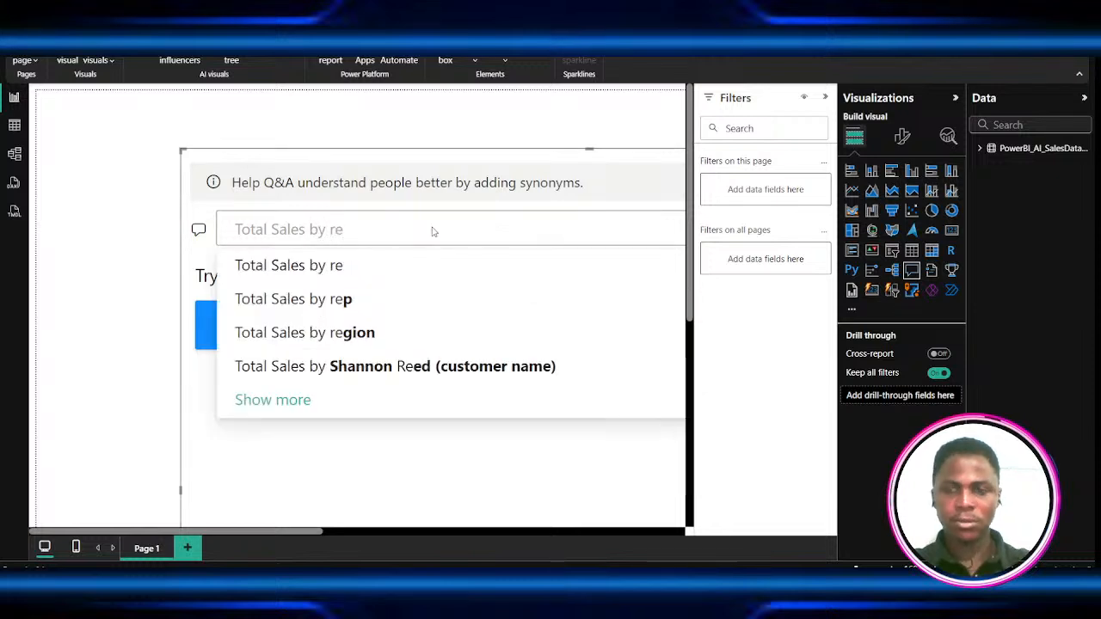
pyautogui.click(370, 332)
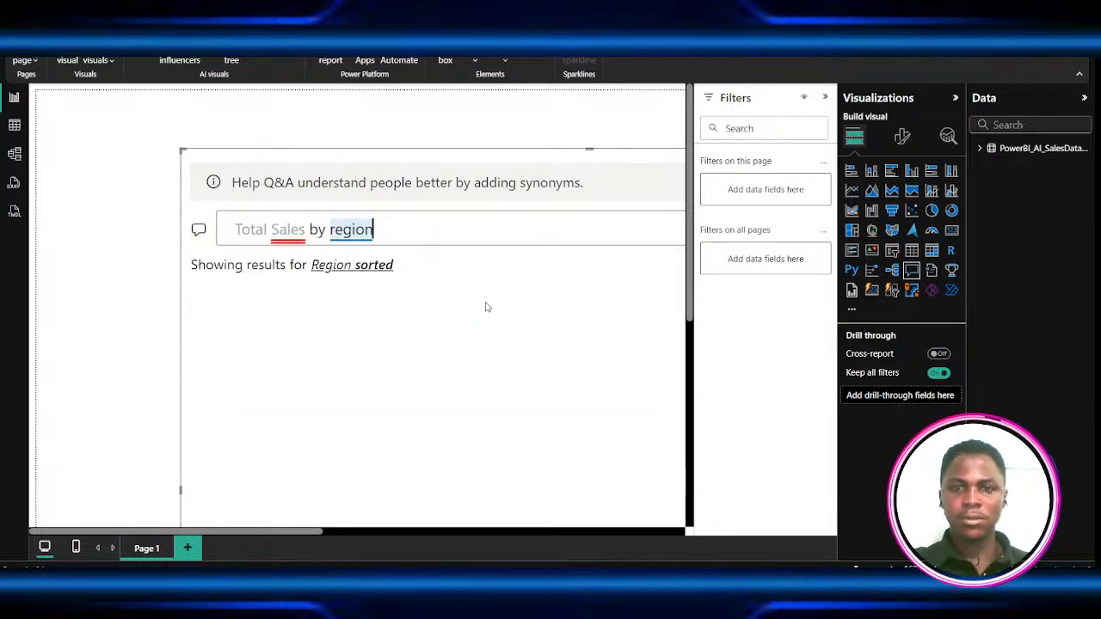
# - Examine how the word "Sales" is interpreted in the Q&A question and review the region table
pyautogui.click(290, 233)
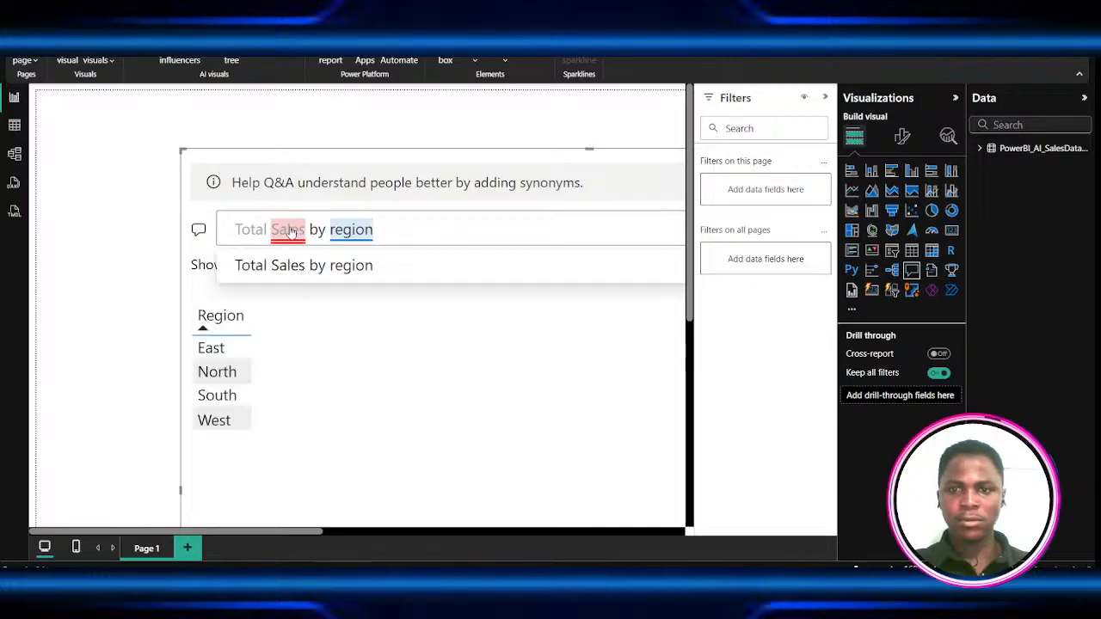
pyautogui.click(318, 266)
pyautogui.click(460, 233)
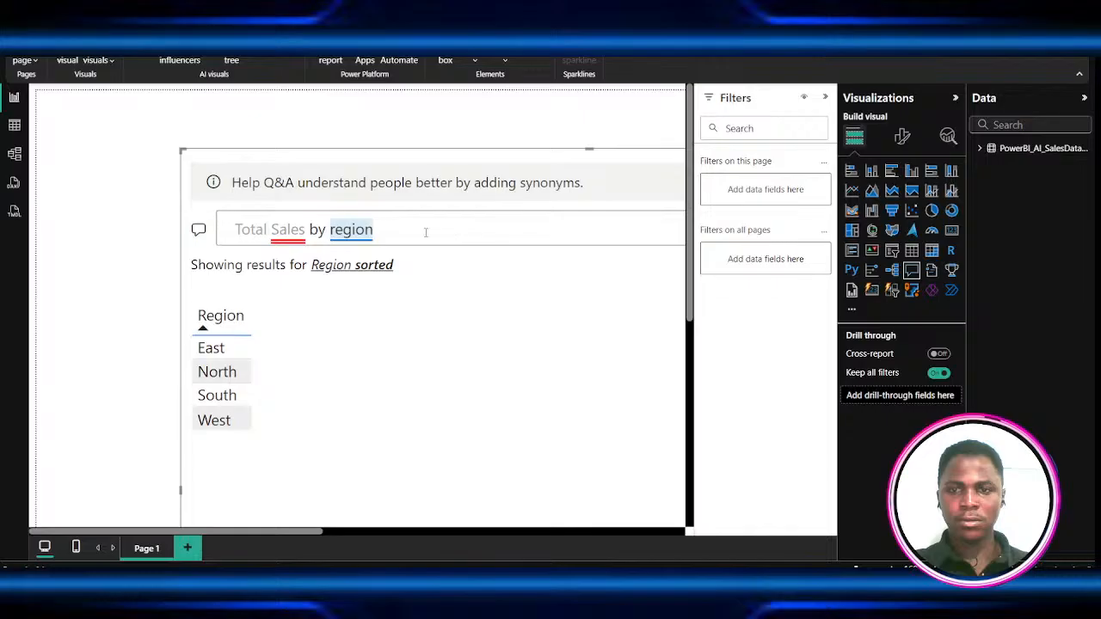
pyautogui.scroll(-3, 345, 361)
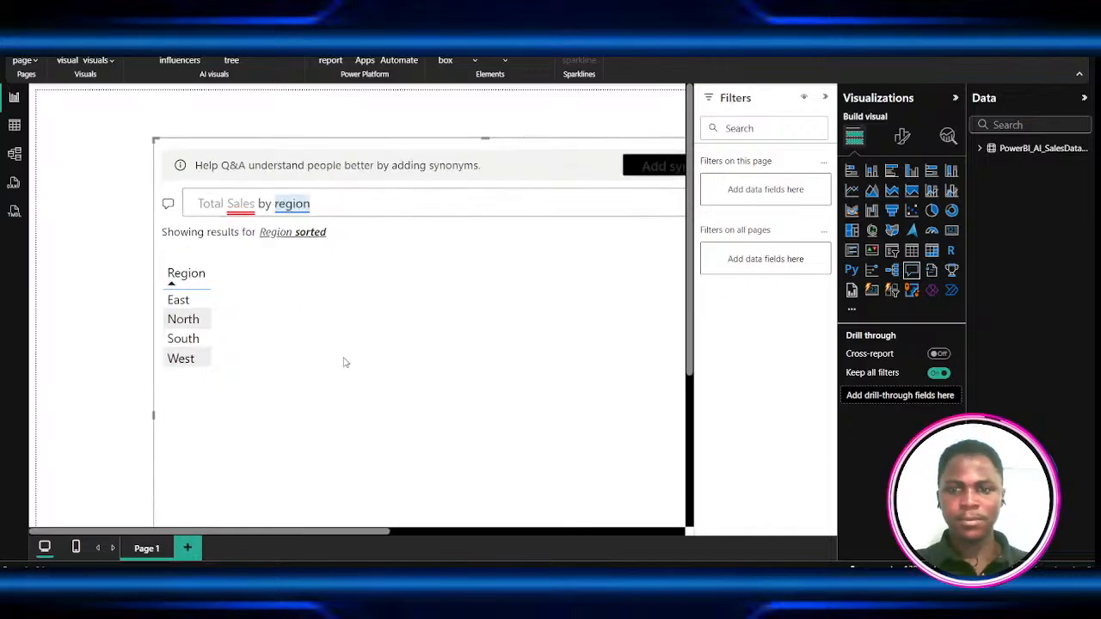
pyautogui.scroll(3, 258, 329)
pyautogui.click(325, 204)
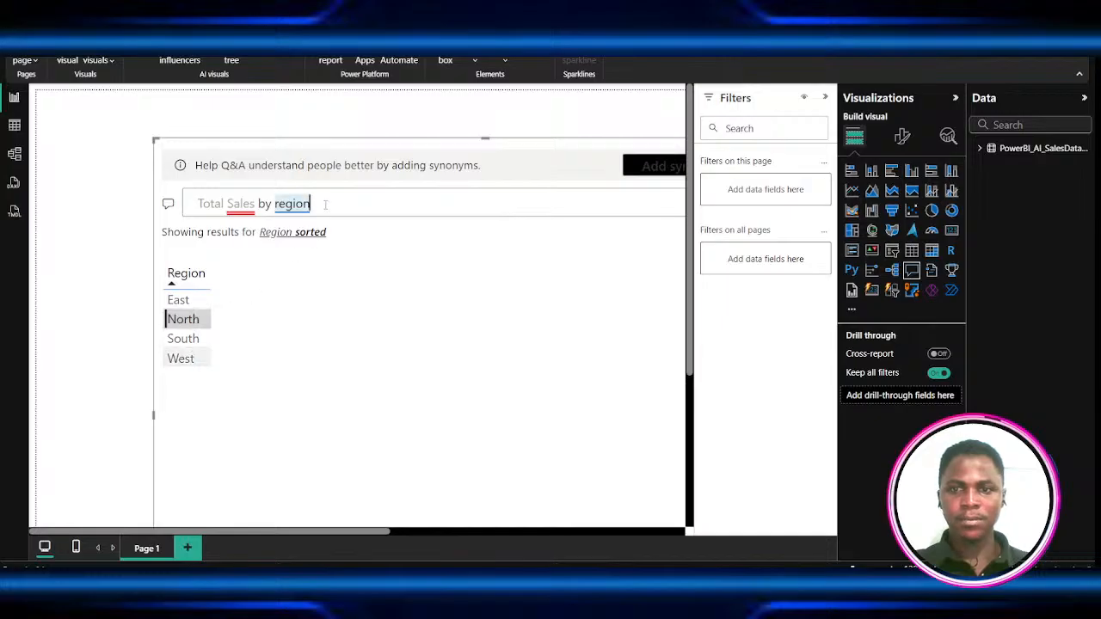
pyautogui.click(249, 209)
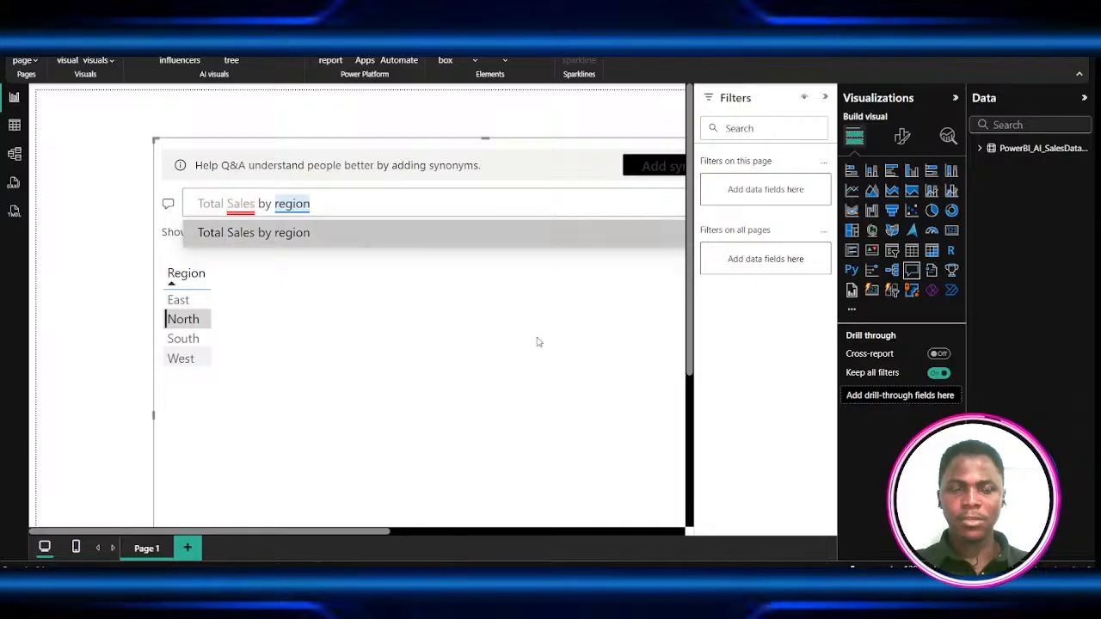
# - Expand the fields of the PowerBI_AI_SalesDataset table and widen the Data pane so the full field names fit
pyautogui.click(985, 148)
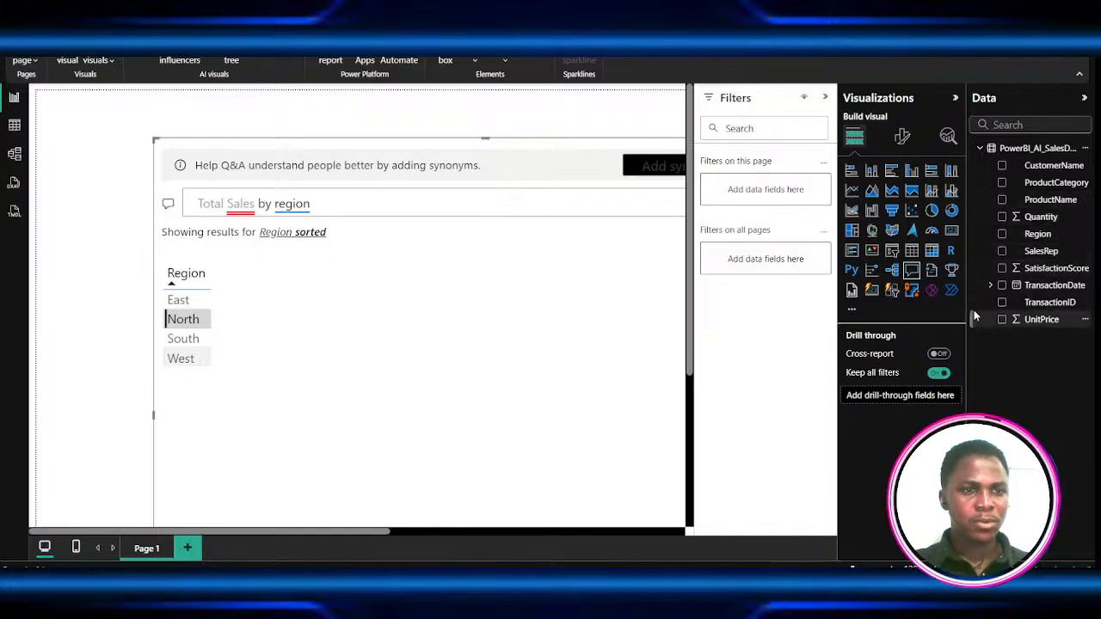
pyautogui.moveTo(968, 314); pyautogui.dragTo(895, 317)
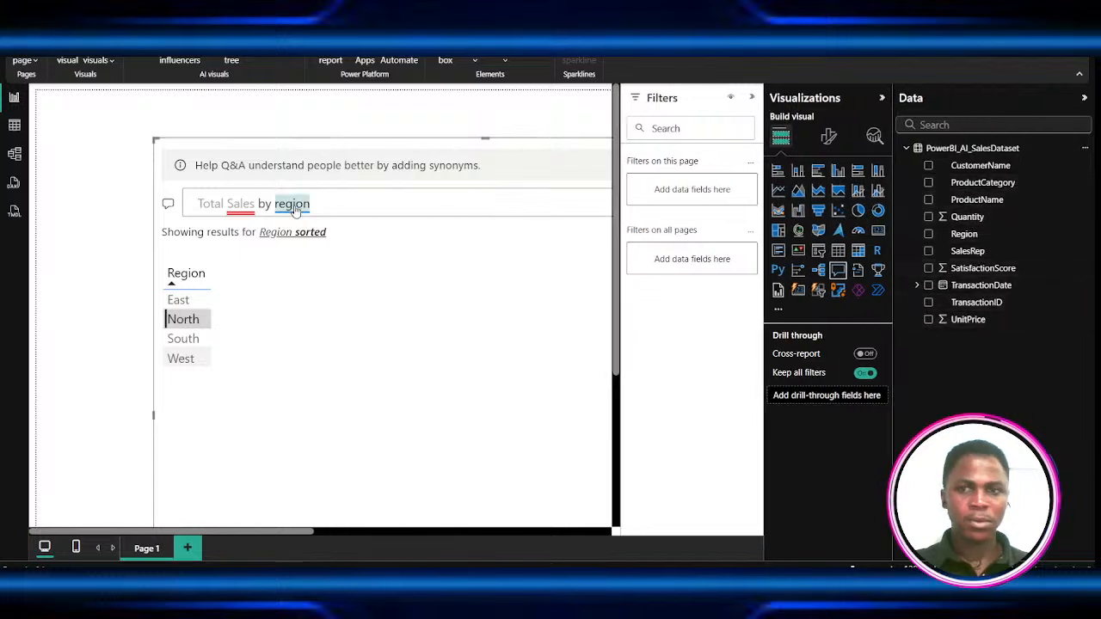
# - Clear the question in the Q&A visual and enter "Average SatisfactionScore" in its place
pyautogui.click(340, 199)
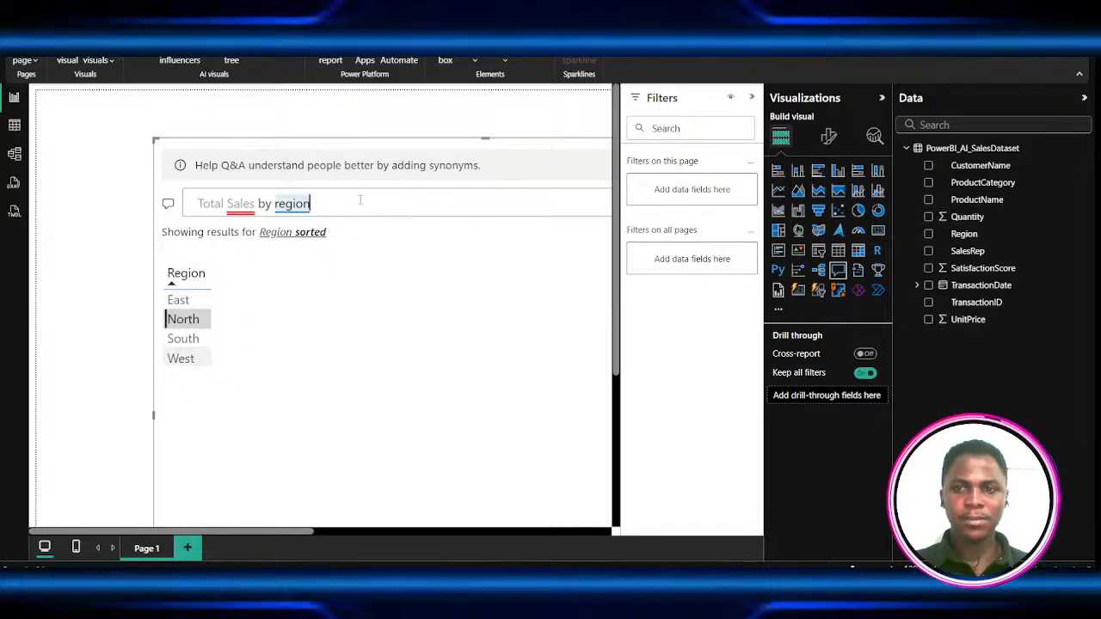
pyautogui.press('BackSpace')
pyautogui.press('BackSpace')
pyautogui.press('BackSpace')
pyautogui.press('BackSpace')
pyautogui.press('BackSpace')
pyautogui.press('BackSpace')
pyautogui.press('BackSpace')
pyautogui.press('BackSpace')
pyautogui.press('BackSpace')
pyautogui.press('BackSpace')
pyautogui.press('BackSpace')
pyautogui.press('BackSpace')
pyautogui.press('BackSpace')
pyautogui.press('BackSpace')
pyautogui.press('BackSpace')
pyautogui.press('BackSpace')
pyautogui.press('BackSpace')
pyautogui.press('BackSpace')
pyautogui.press('BackSpace')
pyautogui.press('BackSpace')
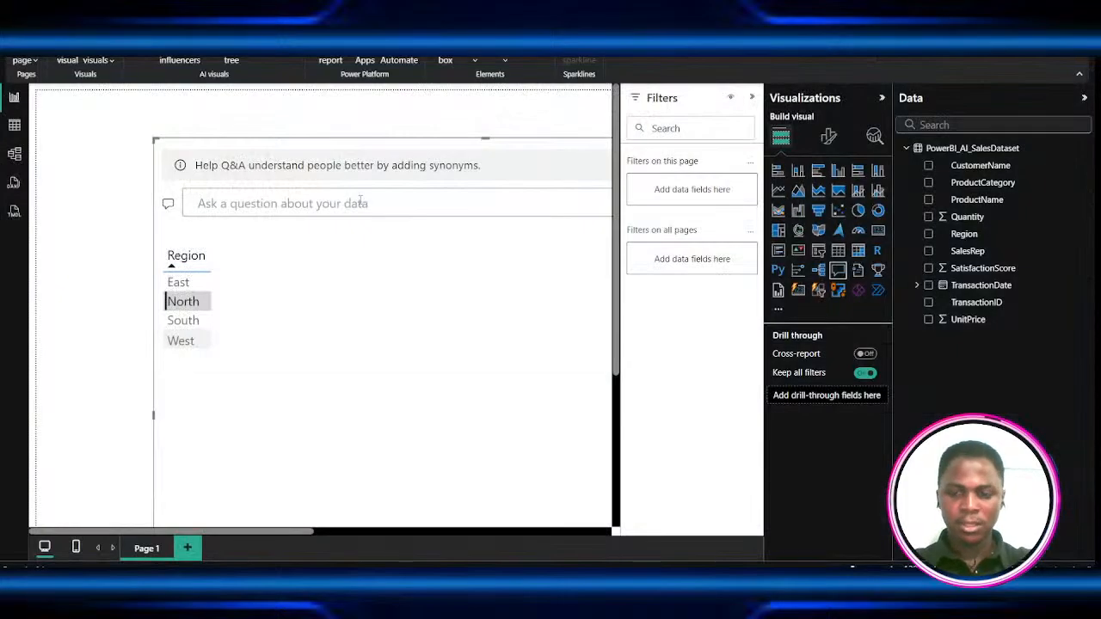
pyautogui.write('Average')
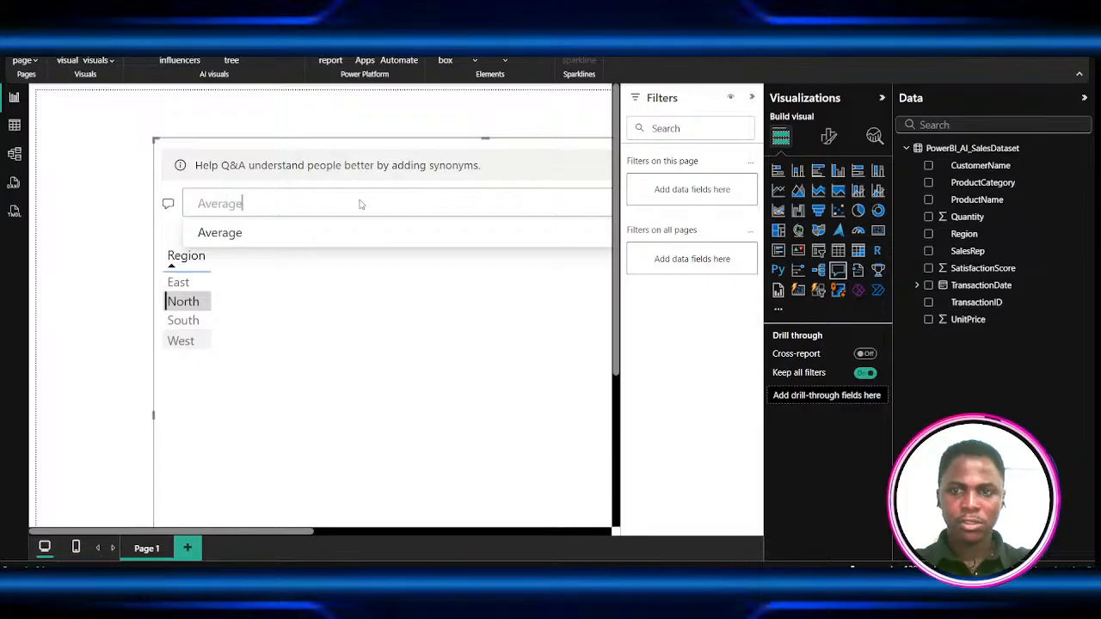
pyautogui.write(' Sat')
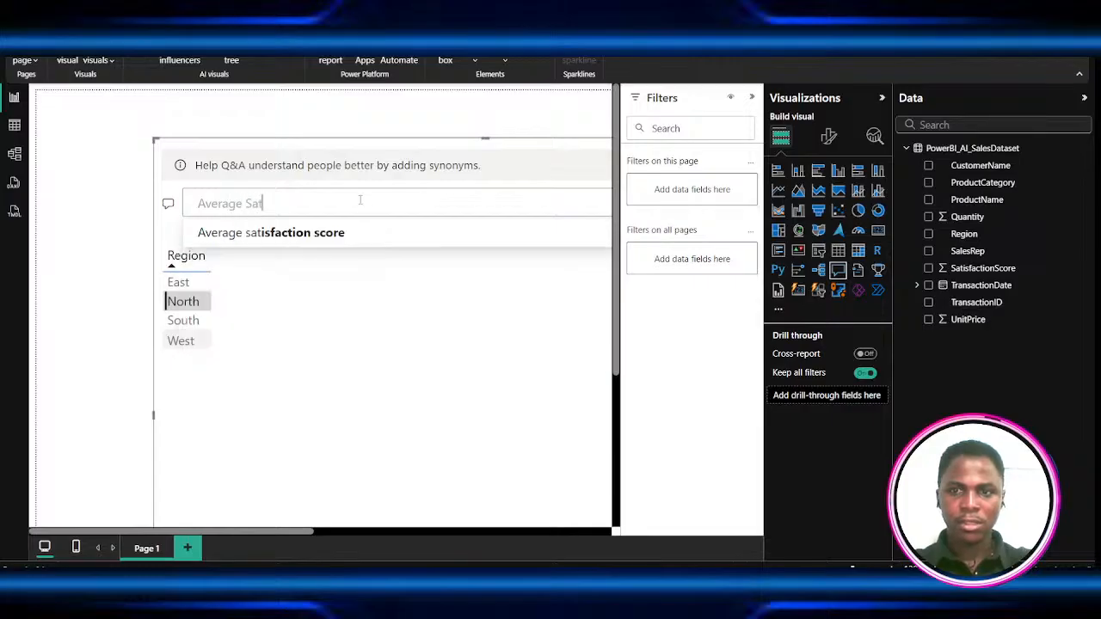
pyautogui.write('isfa')
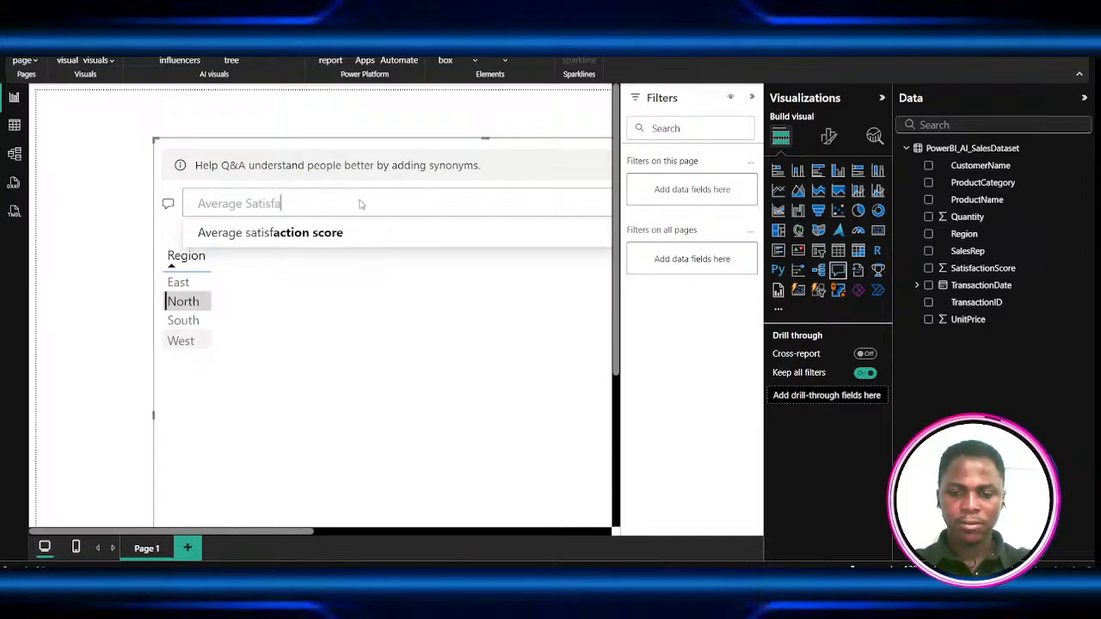
pyautogui.write('ctionScore')
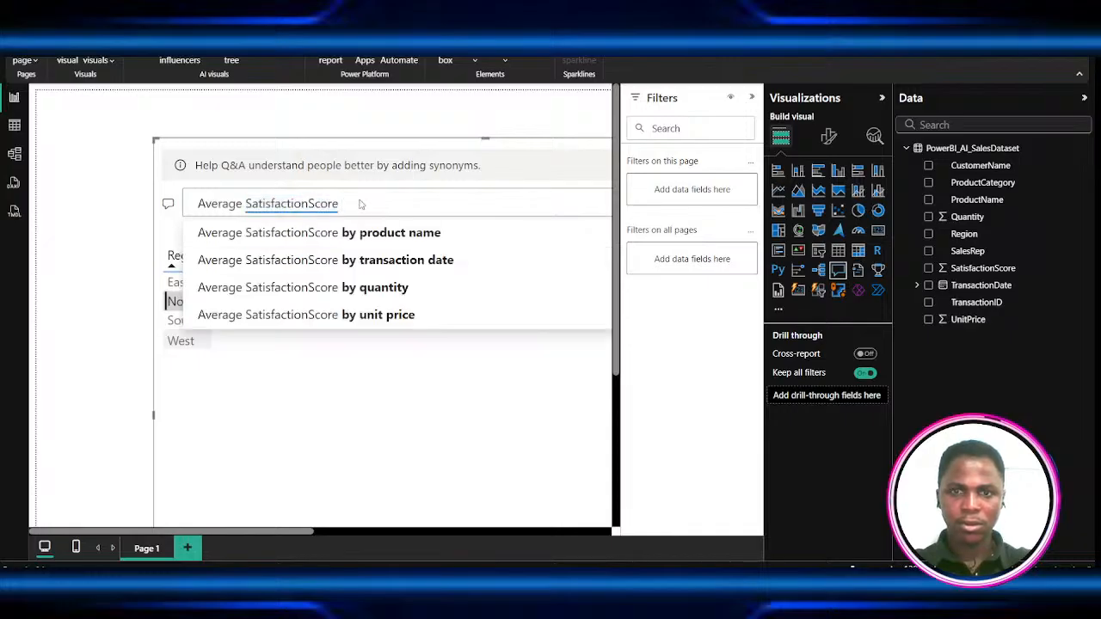
# - Switch to the lesson notes to check the wording of the Step 2 Q&A queries, and return to Power BI
pyautogui.hotkey('alt', 'Tab')
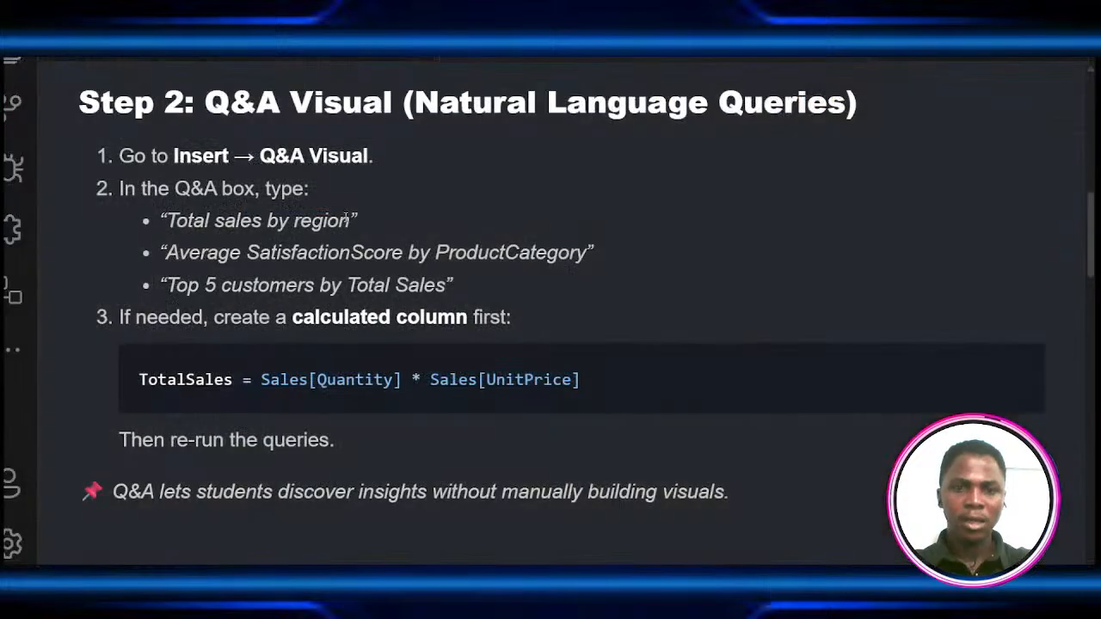
pyautogui.hotkey('alt', 'Tab')
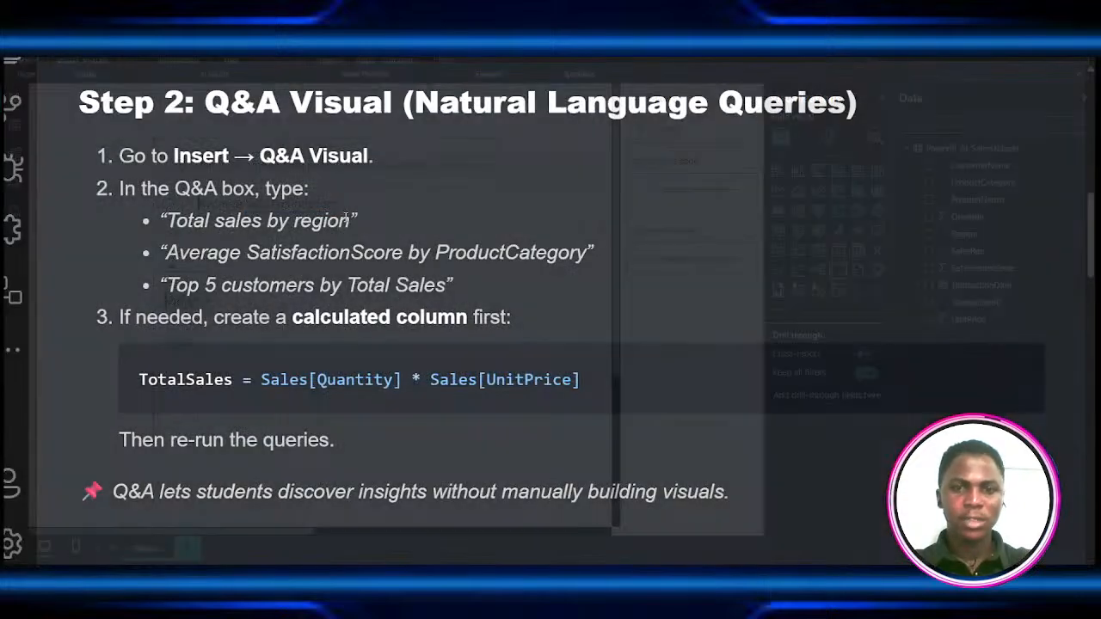
pyautogui.press('Home')
pyautogui.write('by Pro')
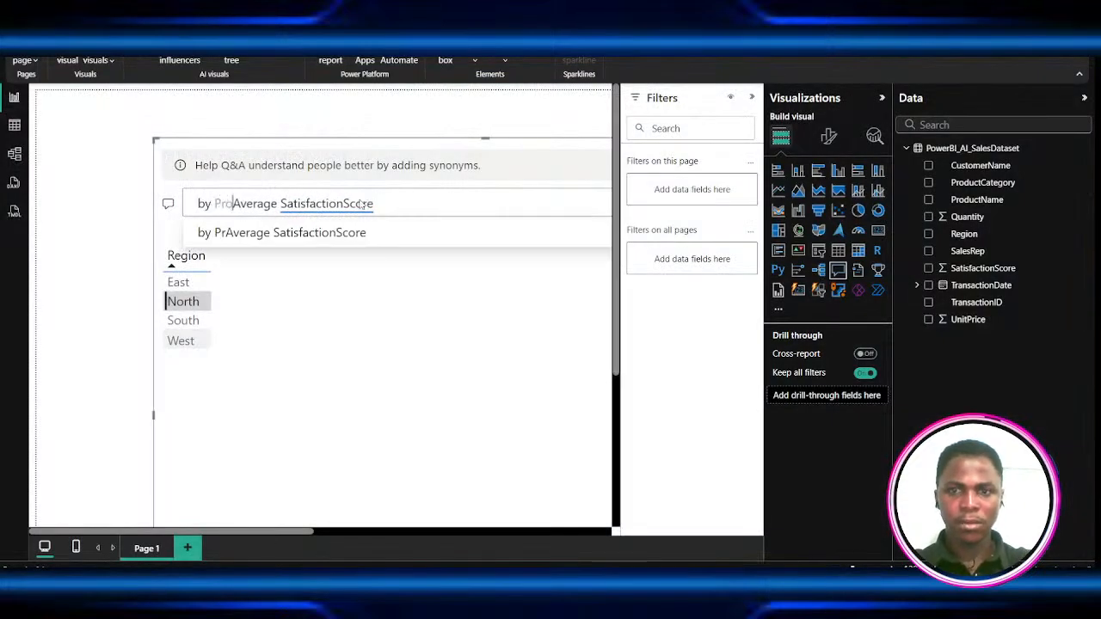
pyautogui.press('BackSpace')
pyautogui.press('BackSpace')
pyautogui.press('BackSpace')
pyautogui.press('BackSpace')
pyautogui.press('BackSpace')
pyautogui.press('BackSpace')
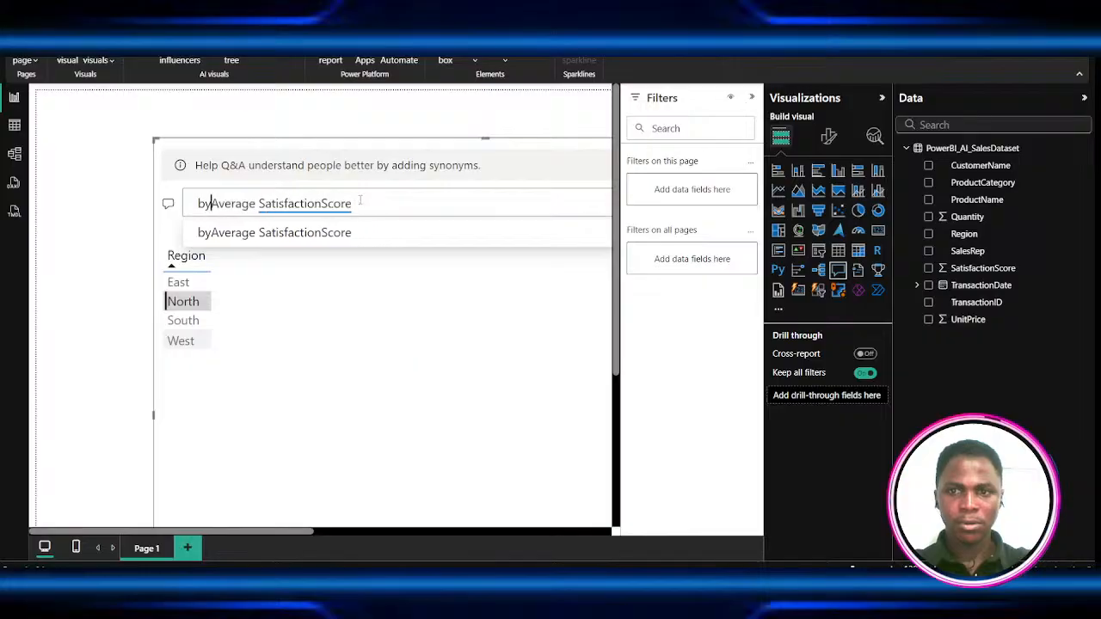
# - Complete the Q&A question as "Average SatisfactionScore by ProductCategory" and run it
pyautogui.press('Right')
pyautogui.press('Right')
pyautogui.press('Right')
pyautogui.press('Right')
pyautogui.press('Right')
pyautogui.press('Right')
pyautogui.press('Right')
pyautogui.press('Right')
pyautogui.press('Right')
pyautogui.press('Right')
pyautogui.press('Right')
pyautogui.press('Right')
pyautogui.press('Right')
pyautogui.press('Right')
pyautogui.press('Right')
pyautogui.press('Right')
pyautogui.press('Right')
pyautogui.press('Right')
pyautogui.press('Right')
pyautogui.press('Right')
pyautogui.press('Right')
pyautogui.press('Right')
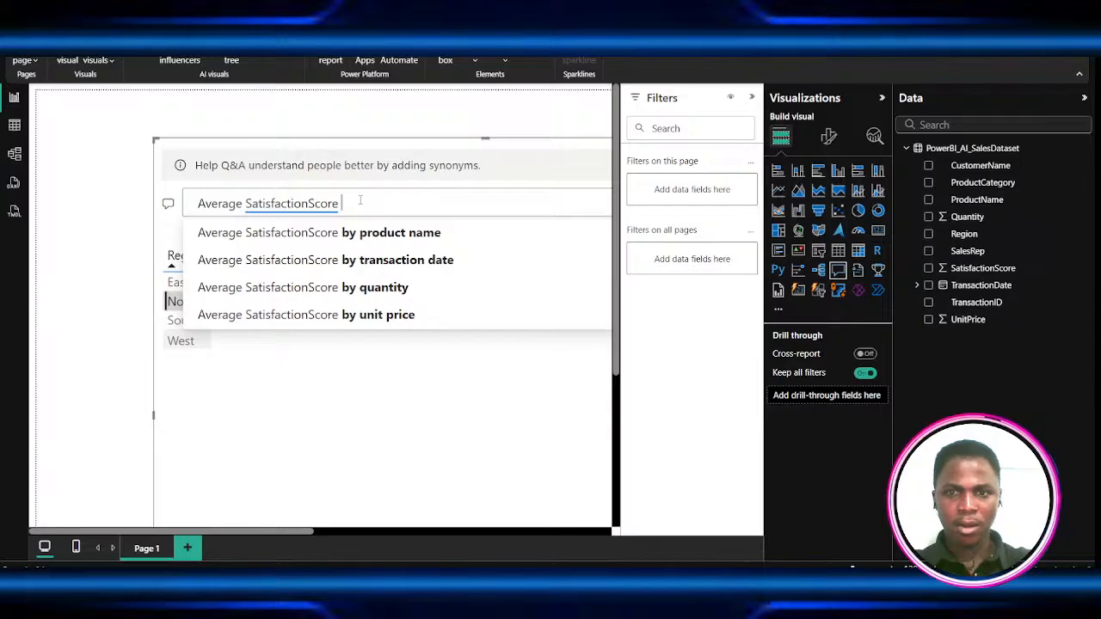
pyautogui.write('by ')
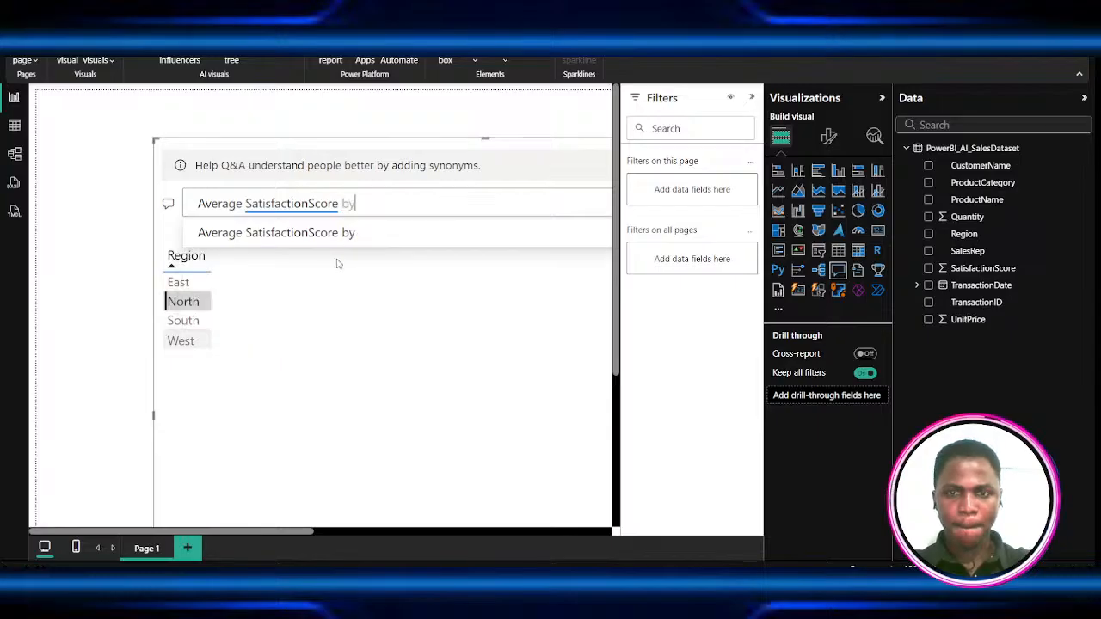
pyautogui.write('Produc')
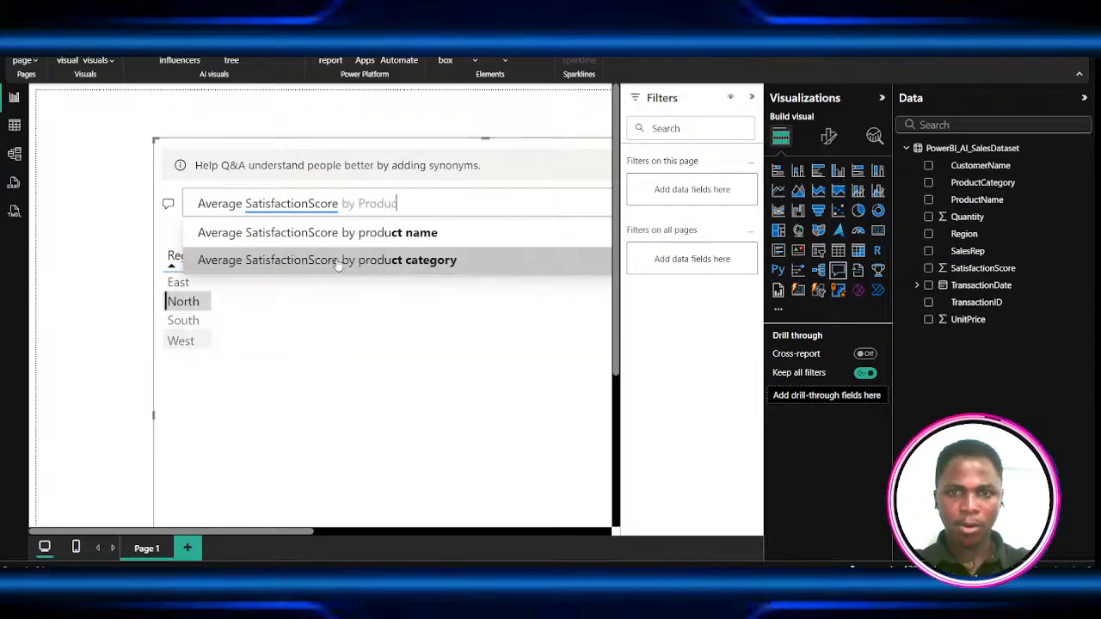
pyautogui.write('tCate')
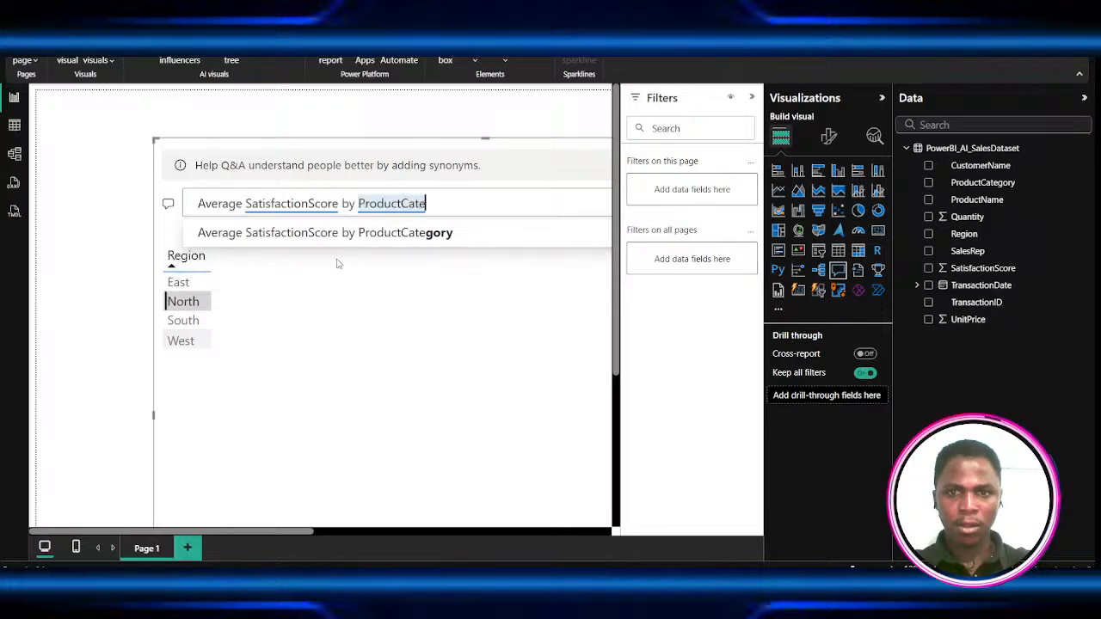
pyautogui.write('gory')
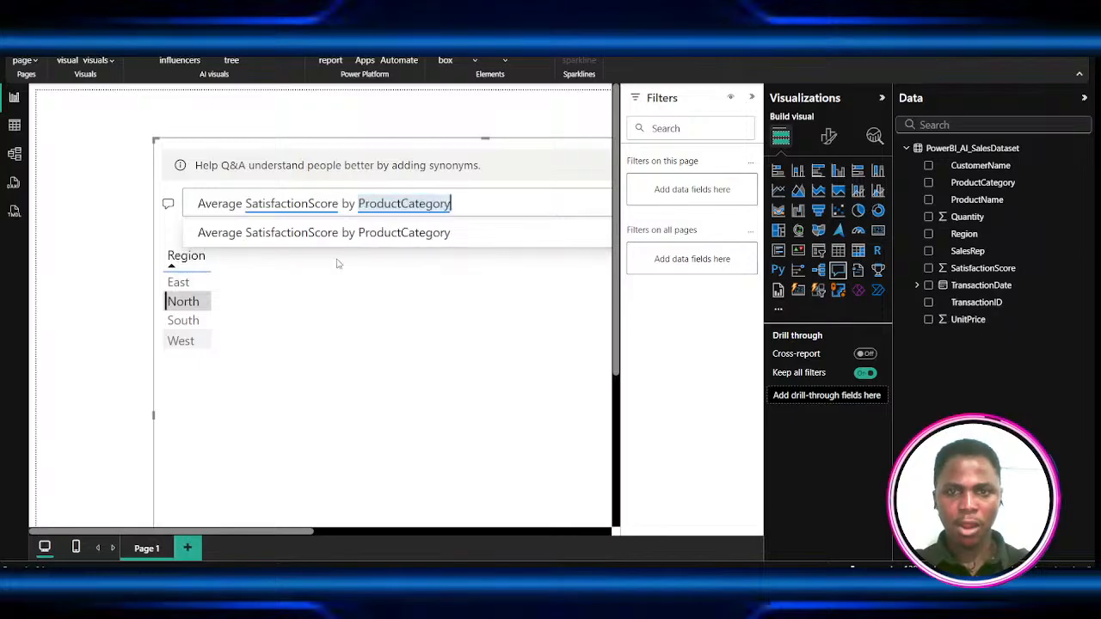
pyautogui.press('Return')
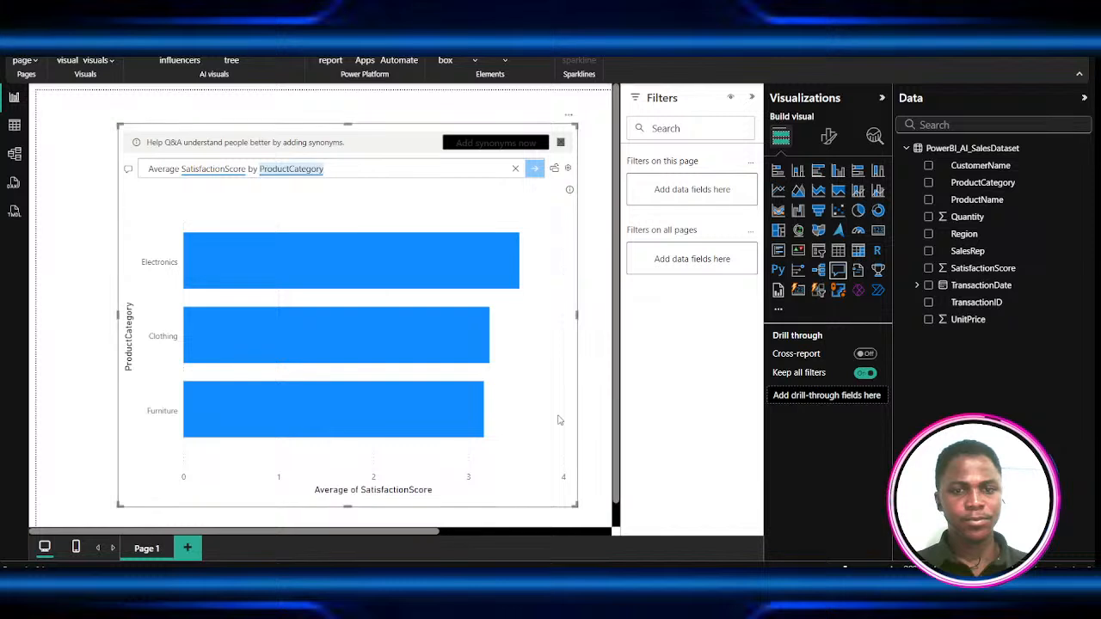
pyautogui.press('alt')
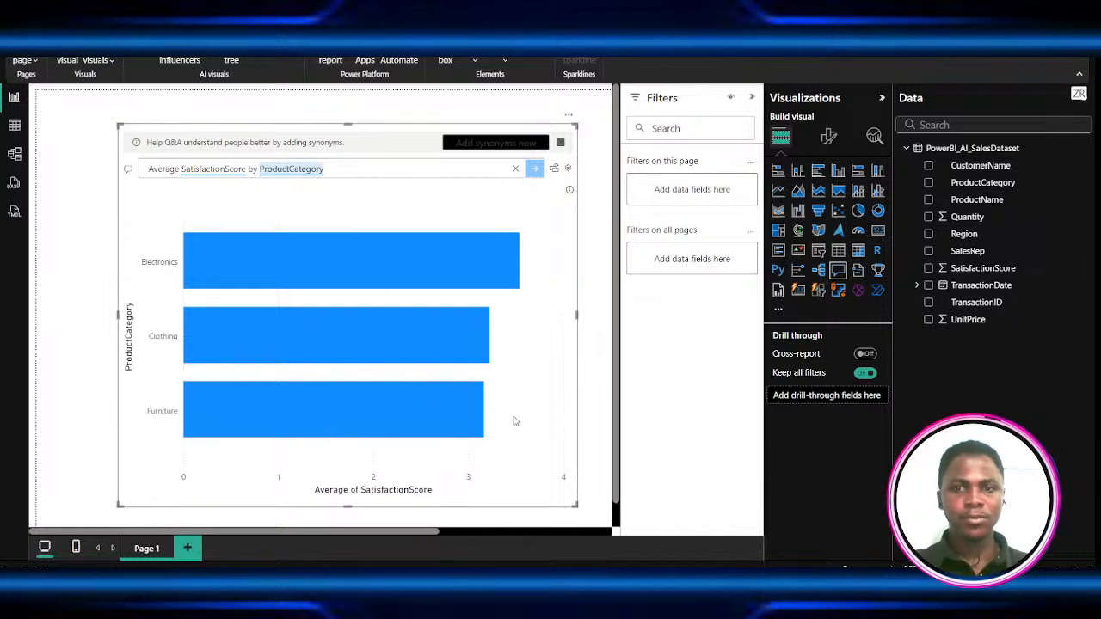
pyautogui.click(786, 557)
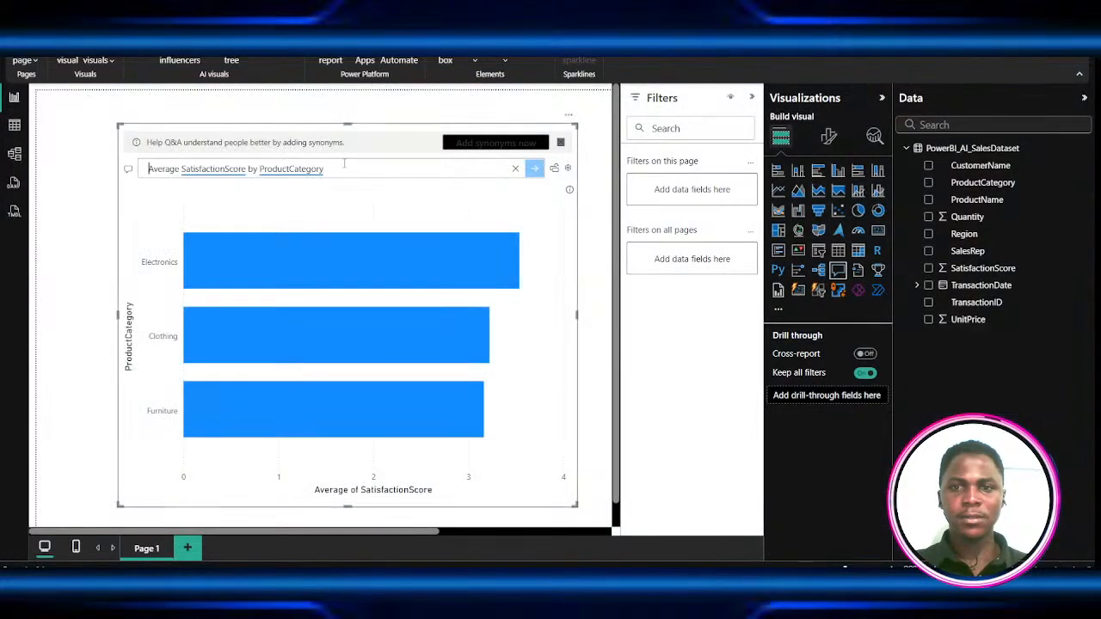
# - Replace the question in the Q&A visual with "Top 5 customer by"
pyautogui.moveTo(344, 169); pyautogui.dragTo(65, 168)
pyautogui.write('T')
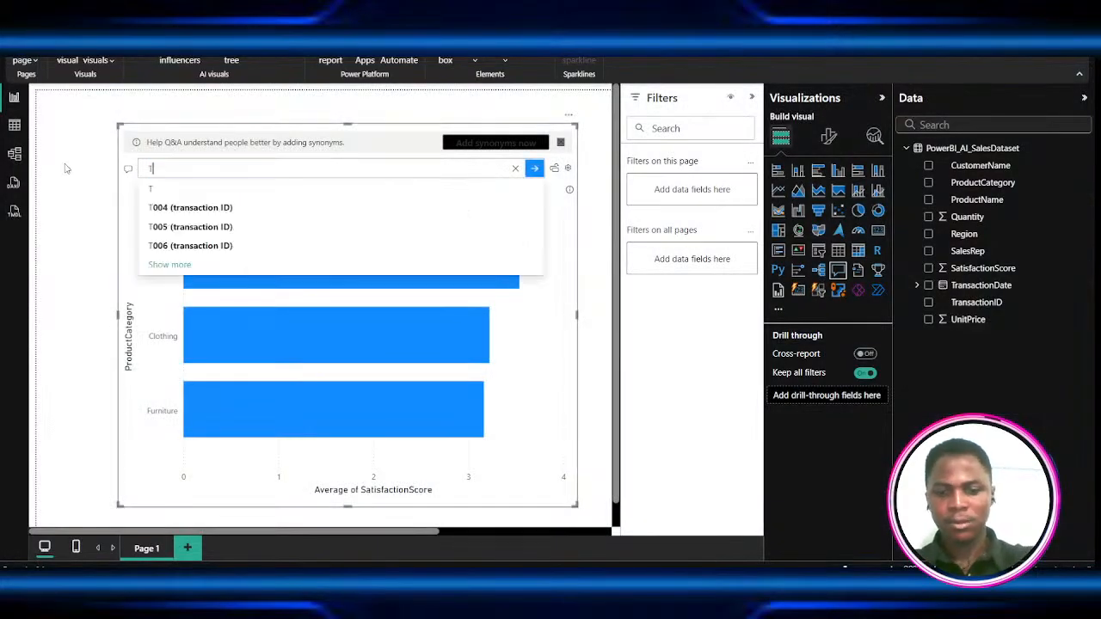
pyautogui.write('op 5 ')
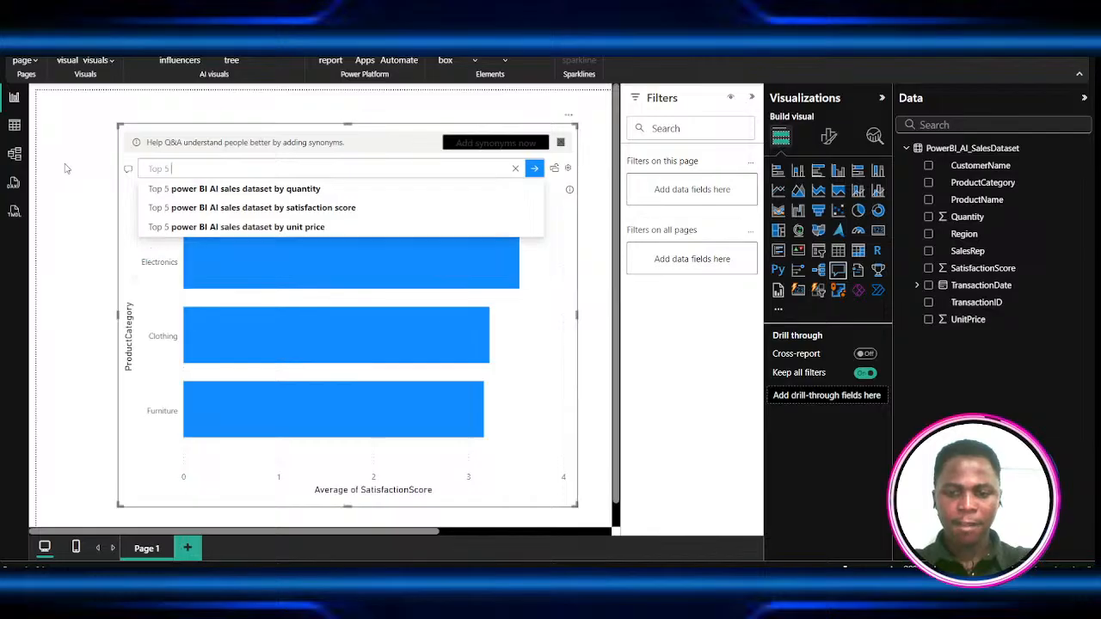
pyautogui.write('Customer')
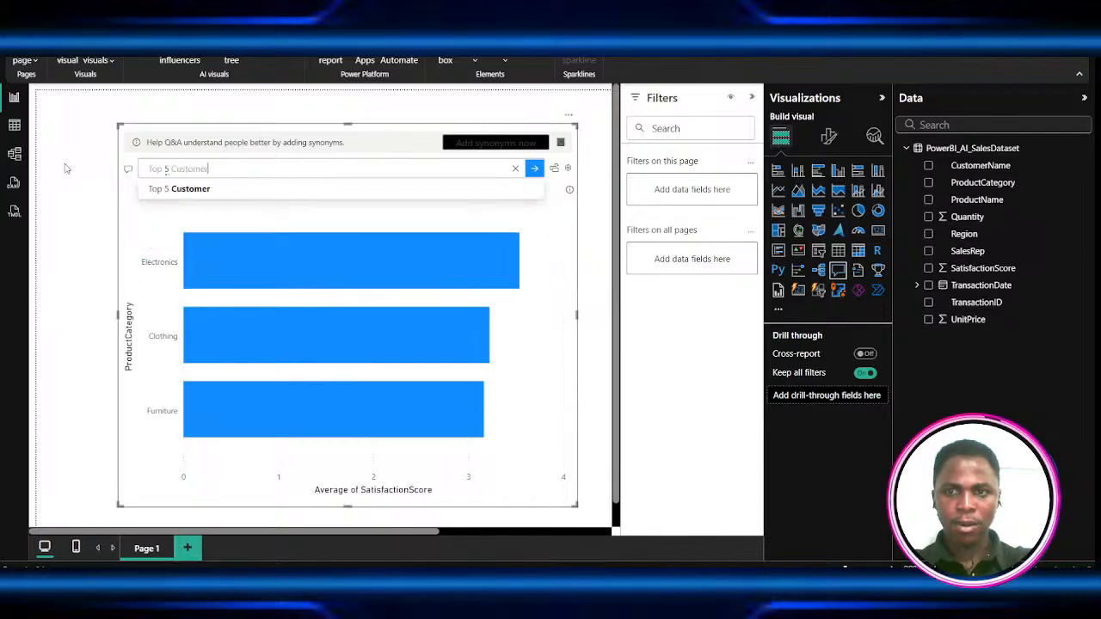
pyautogui.press('BackSpace')
pyautogui.press('BackSpace')
pyautogui.press('BackSpace')
pyautogui.press('BackSpace')
pyautogui.press('BackSpace')
pyautogui.press('BackSpace')
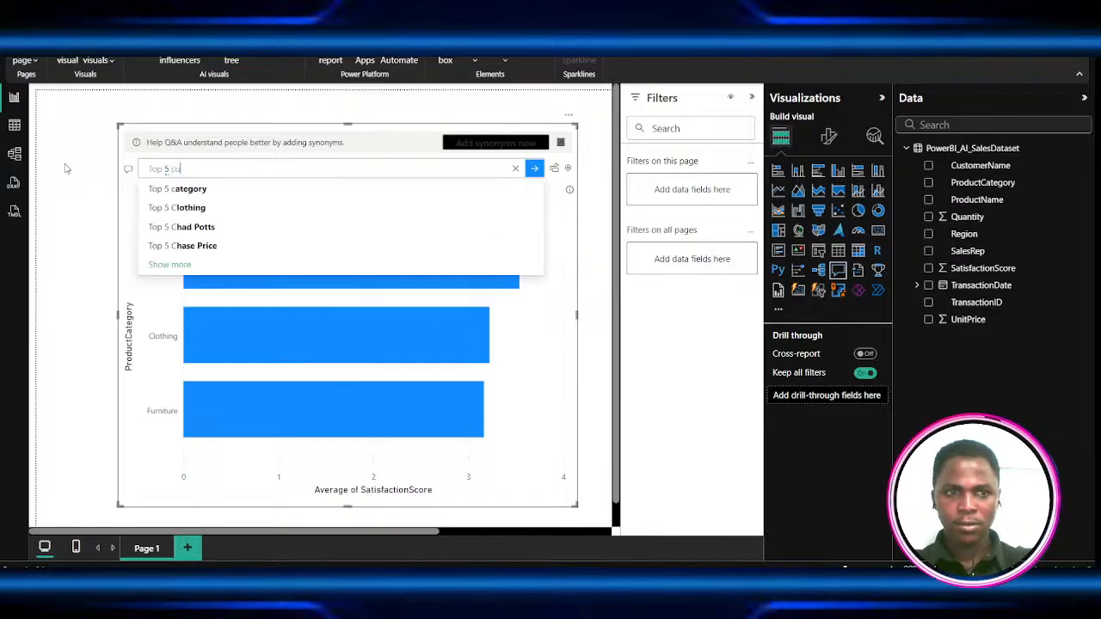
pyautogui.write('custo')
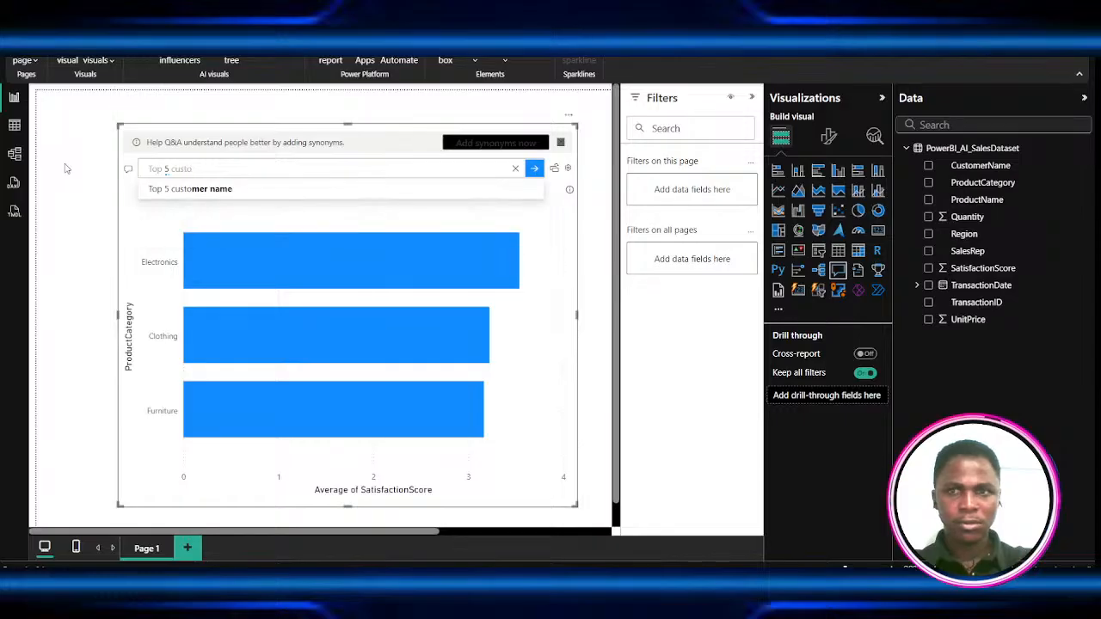
pyautogui.write('mer')
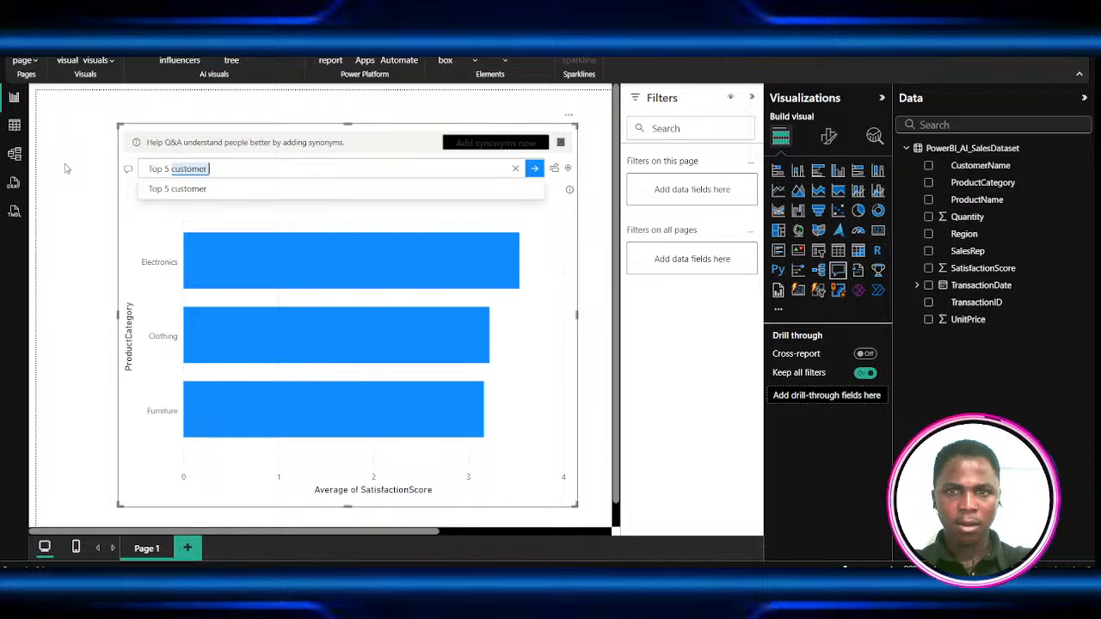
pyautogui.write(' by')
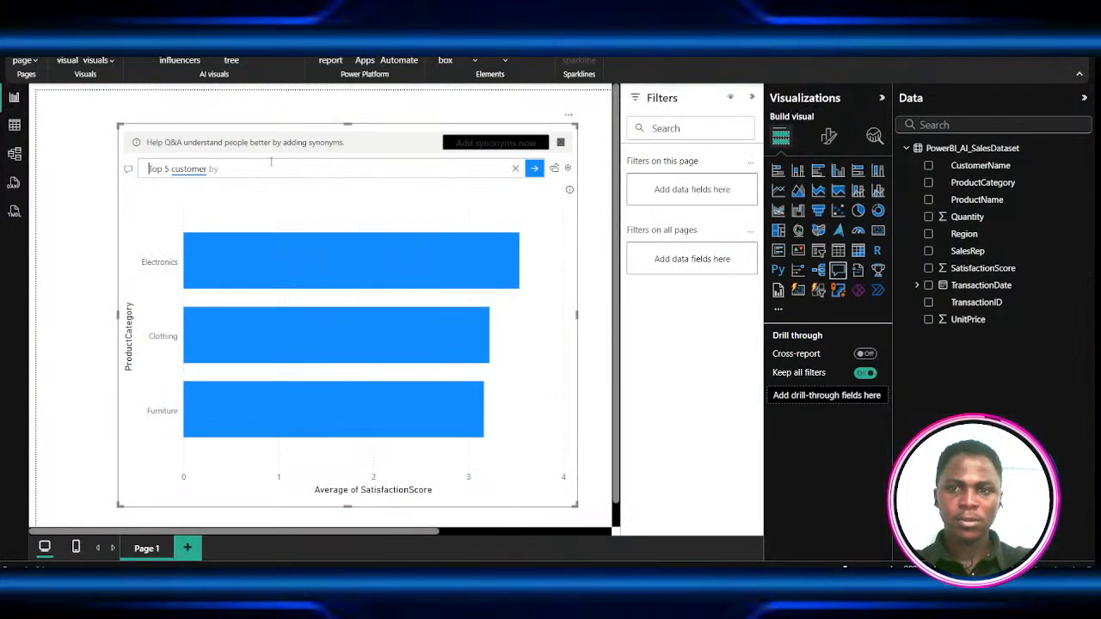
# - Extend the Q&A question to "Top 5 customer by Total Sale" and run it
pyautogui.write('Totl')
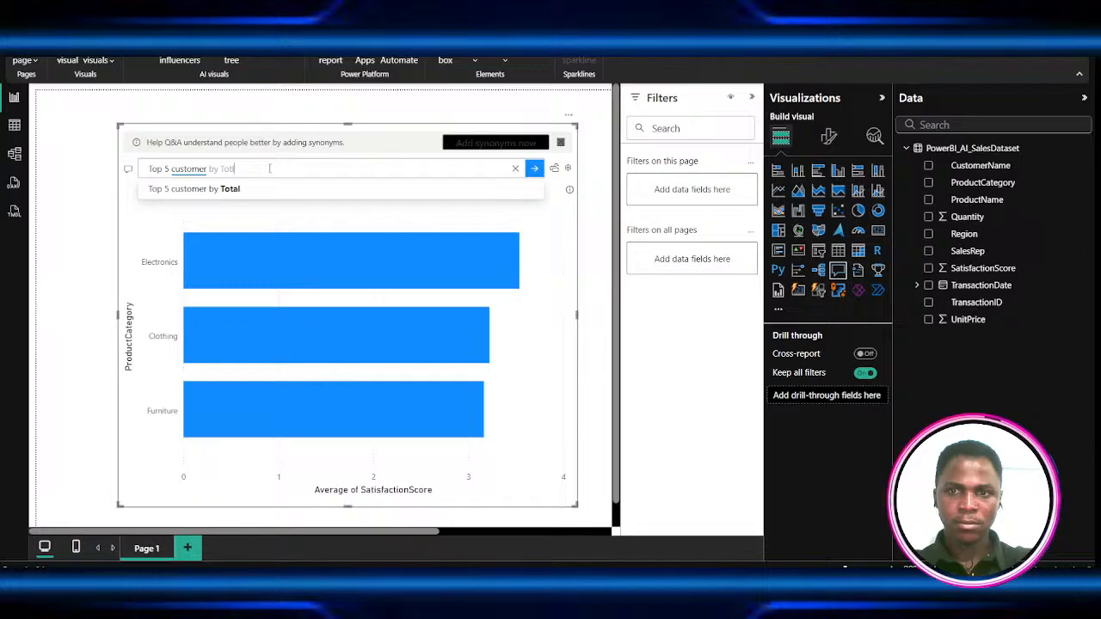
pyautogui.press('BackSpace')
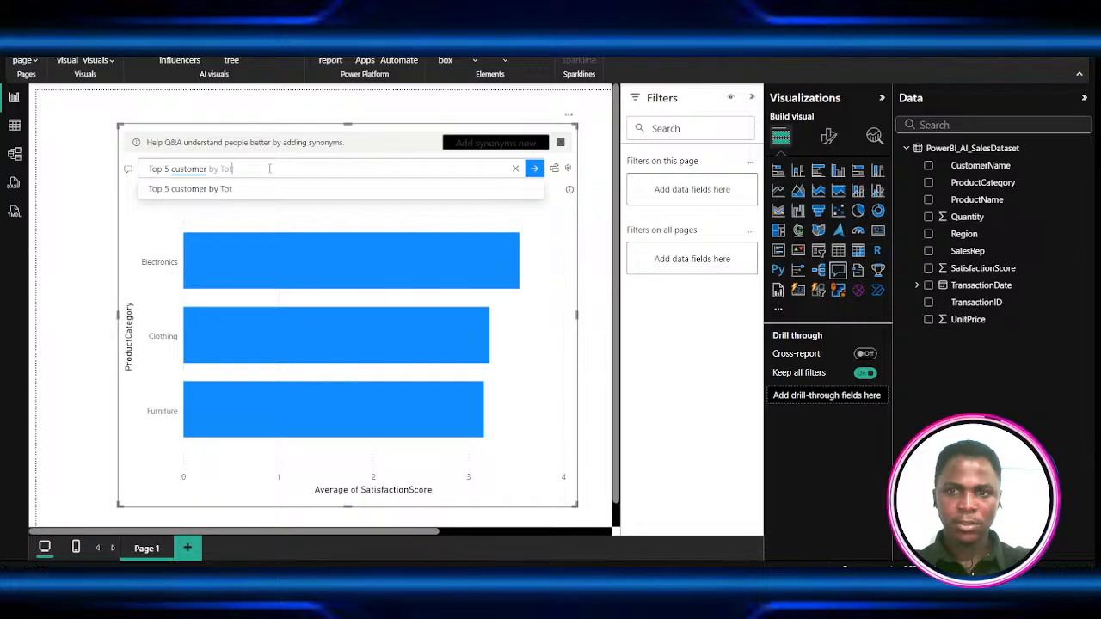
pyautogui.write('al Sale')
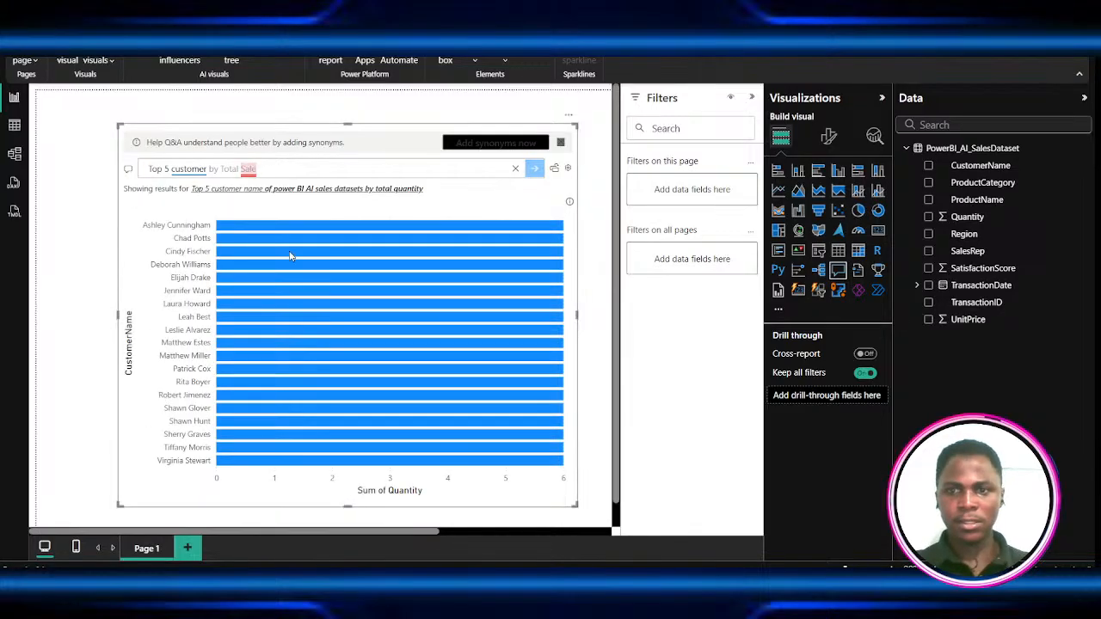
# - Widen the Q&A visual, then correct its question to "Top 5 customer by Total Sales" and run it
pyautogui.scroll(-1, 280, 300)
pyautogui.scroll(1, 281, 299)
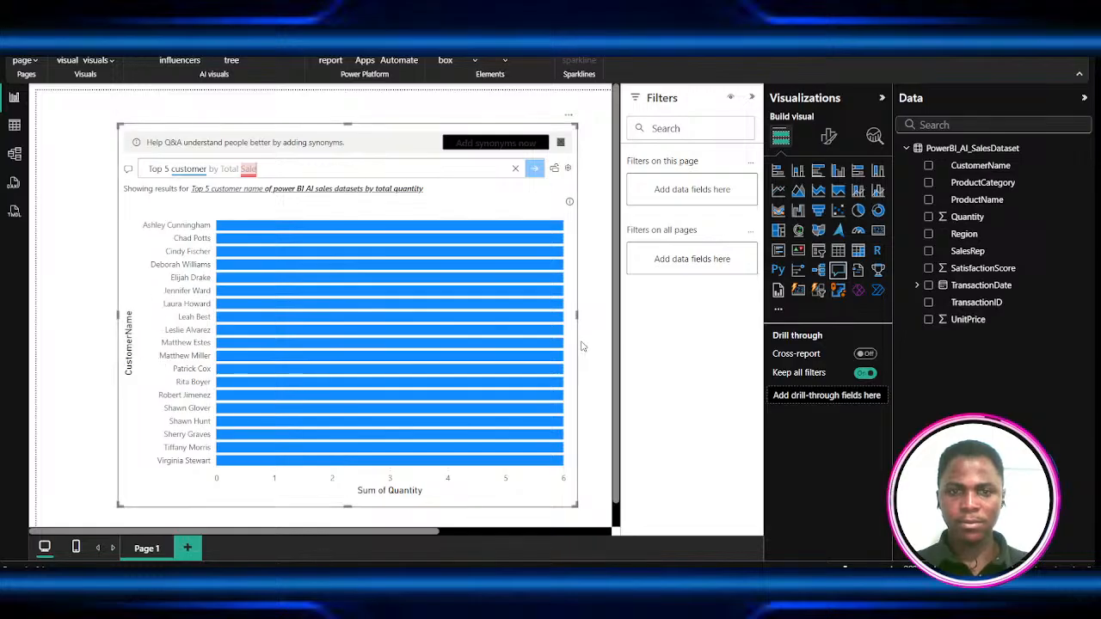
pyautogui.keyDown('ctrl'); pyautogui.scroll(-1, 542, 344); pyautogui.keyUp('ctrl')
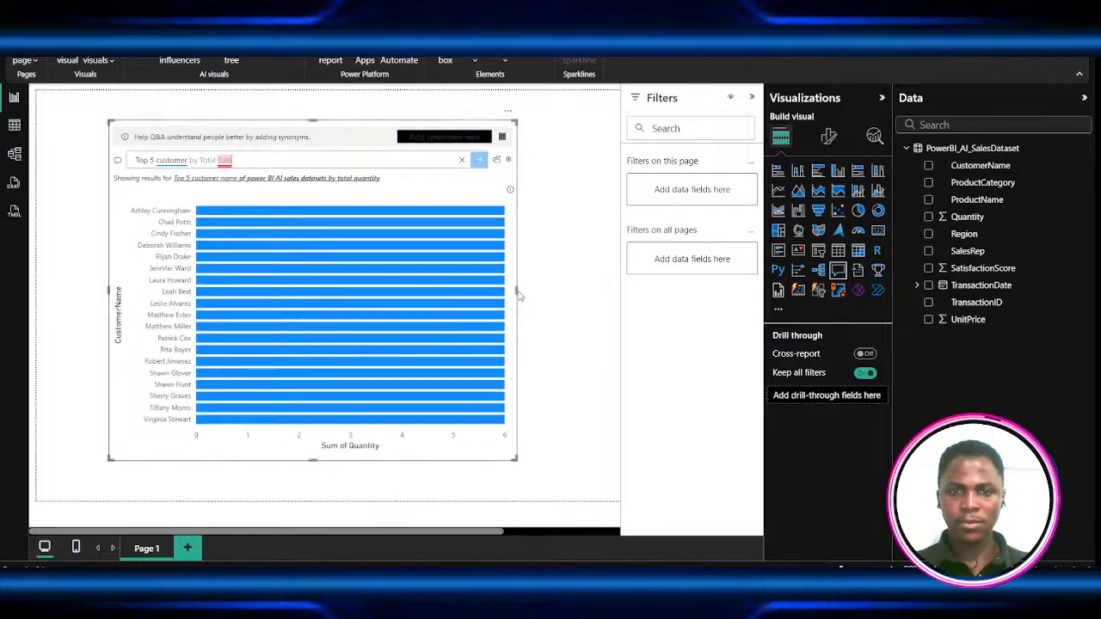
pyautogui.moveTo(518, 291); pyautogui.dragTo(566, 318)
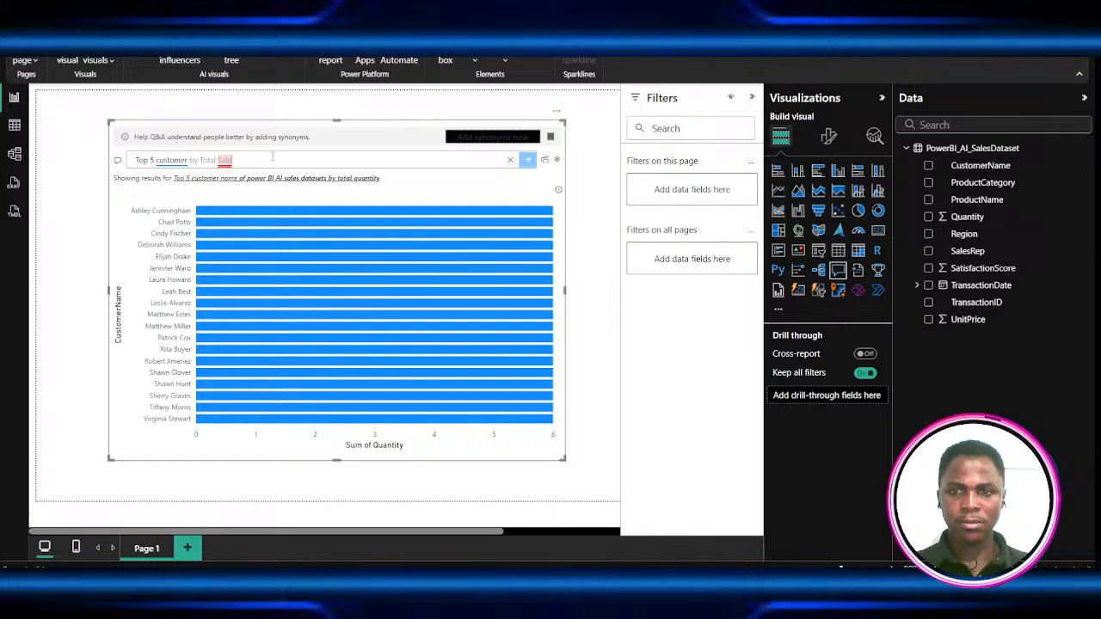
pyautogui.write('s')
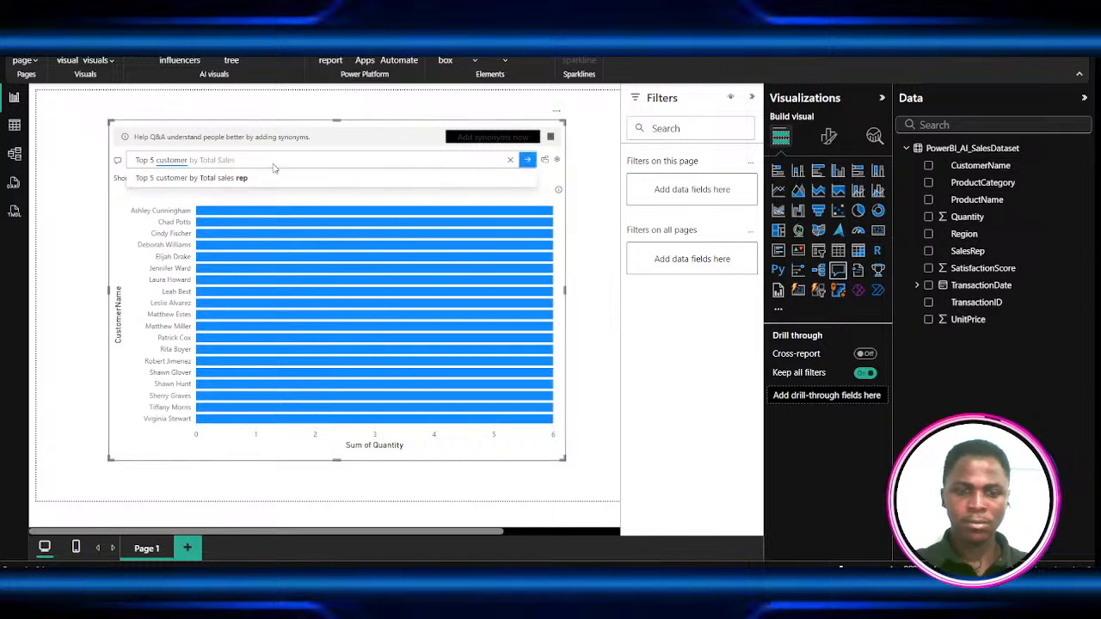
pyautogui.press('Return')
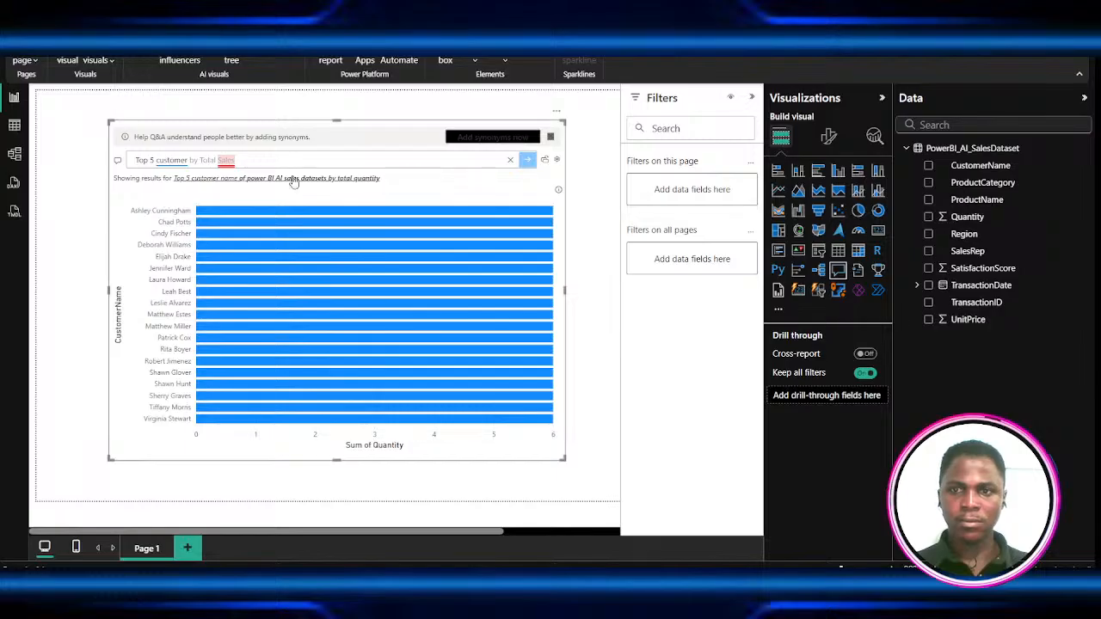
# - Examine the interpreted question and the customer bars in the Q&A chart, comparing them with the dataset's available fields
pyautogui.scroll(2, 311, 230)
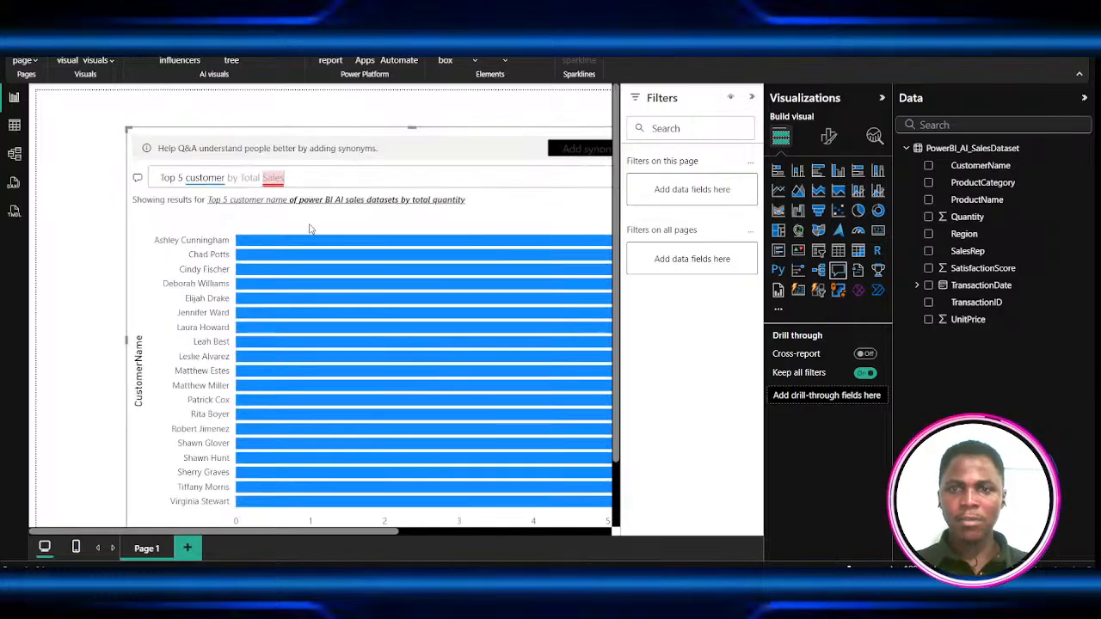
pyautogui.scroll(1, 352, 229)
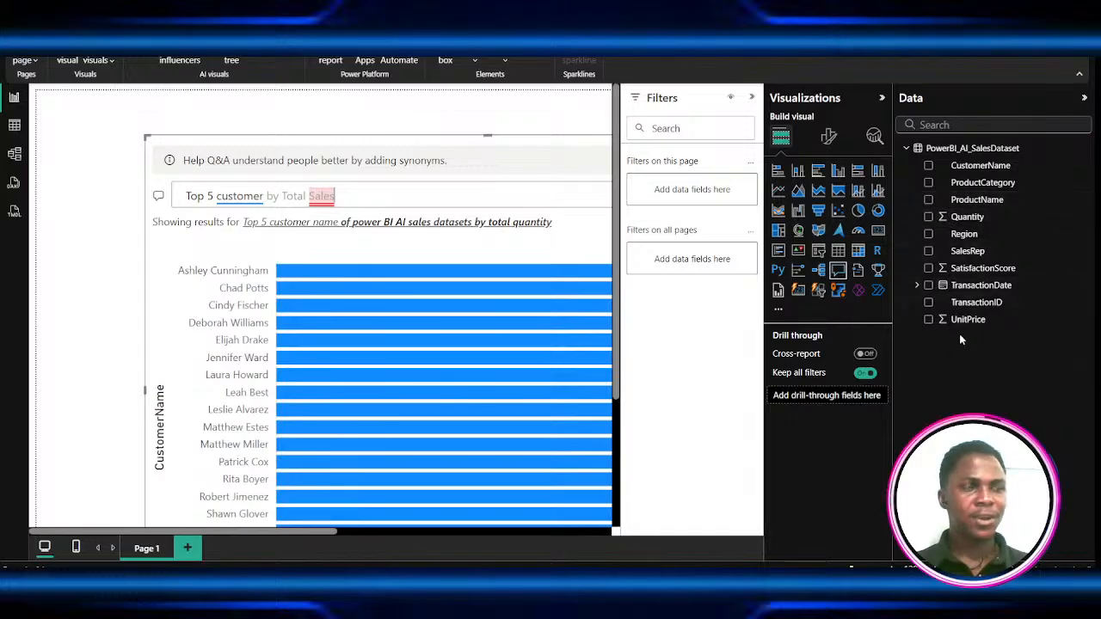
pyautogui.scroll(-3, 191, 315)
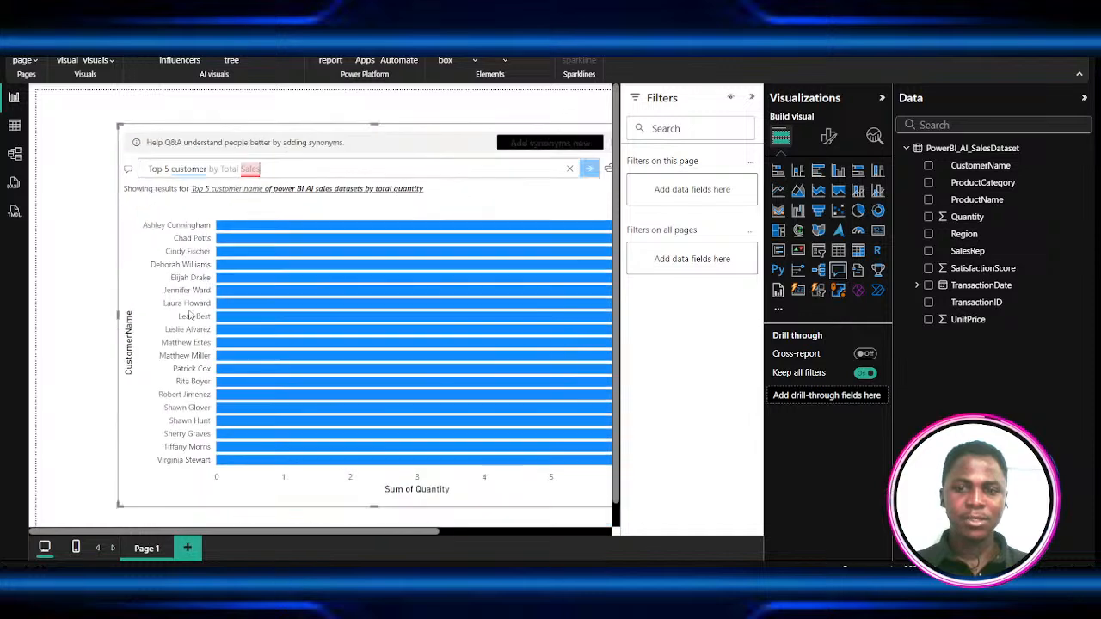
pyautogui.scroll(-3, 374, 425)
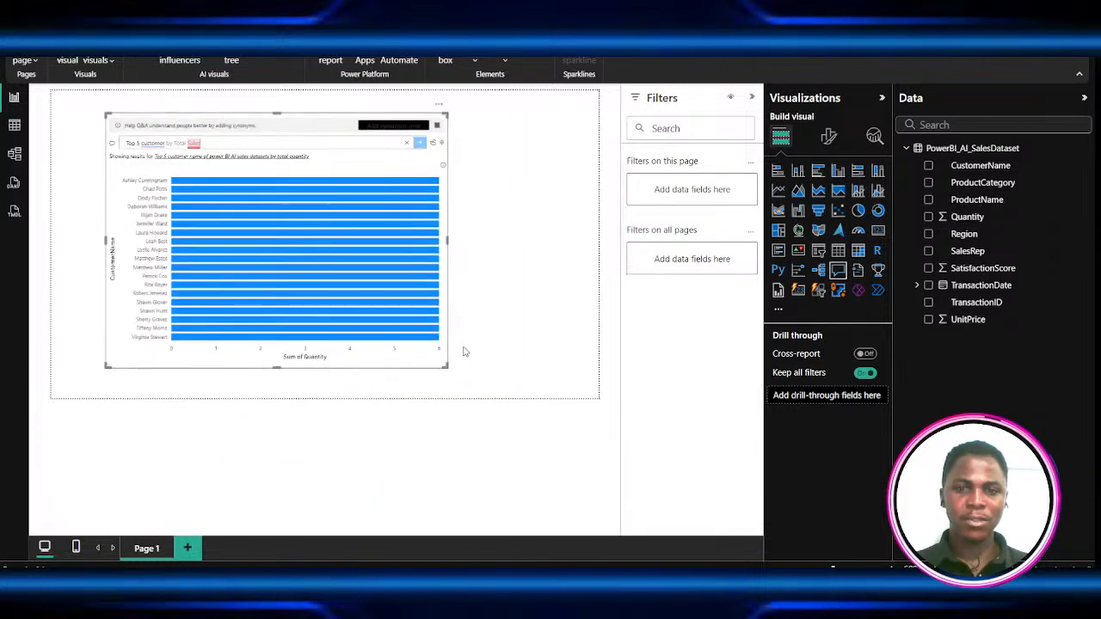
pyautogui.scroll(3, 463, 351)
pyautogui.moveTo(508, 376)
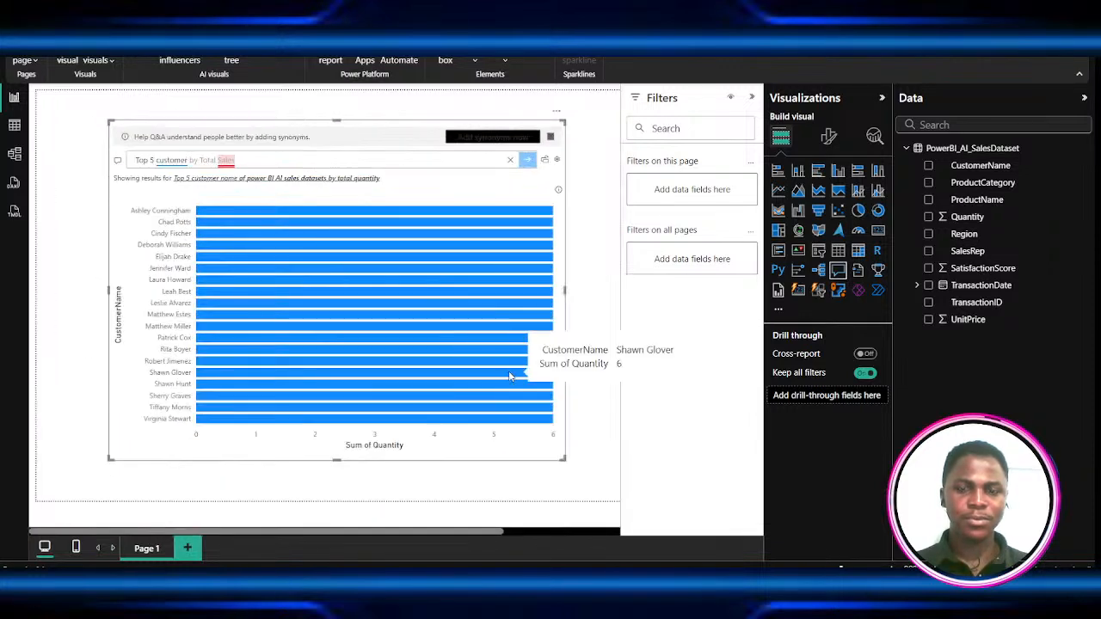
pyautogui.scroll(-2, 508, 376)
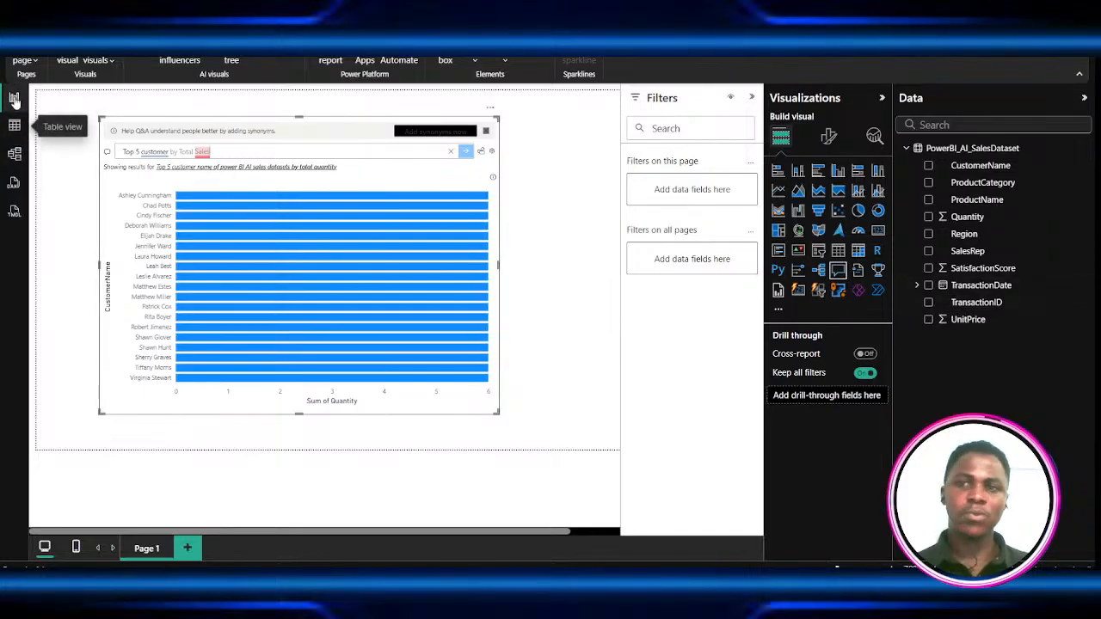
# - Show the dataset as a table and add a new calculated column named Total Sales to PowerBI_AI_SalesDataset
pyautogui.click(14, 126)
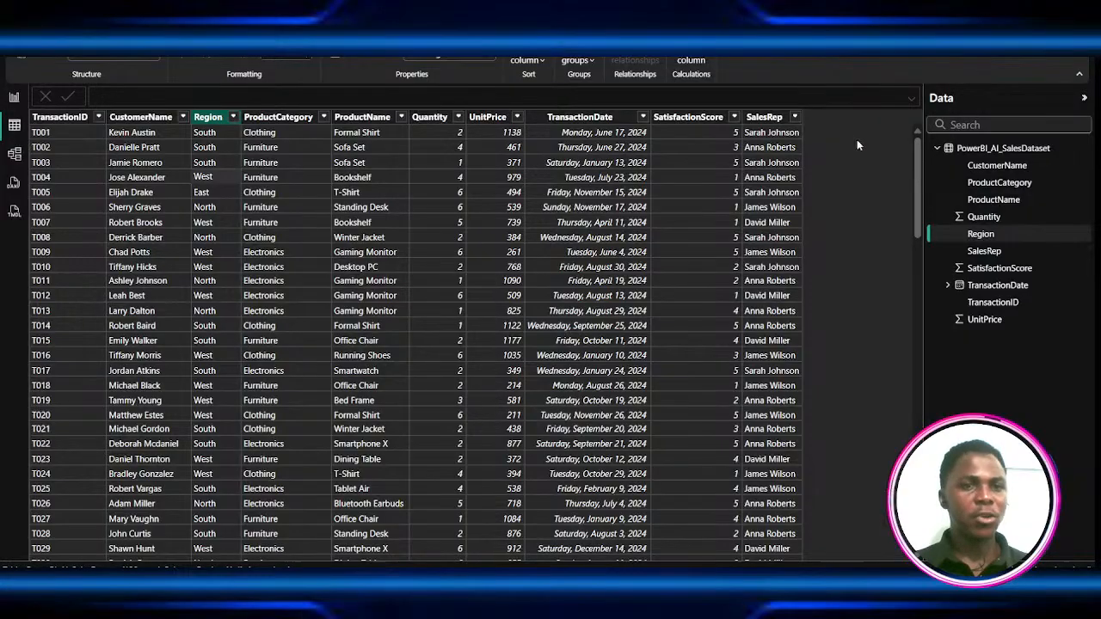
pyautogui.rightClick(1001, 149)
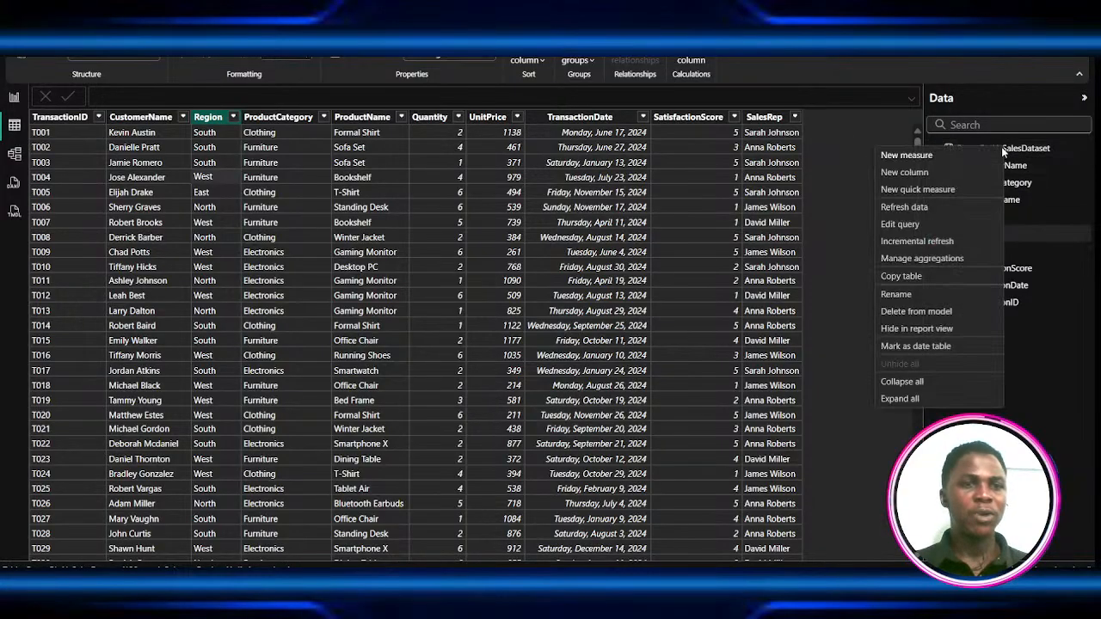
pyautogui.click(939, 175)
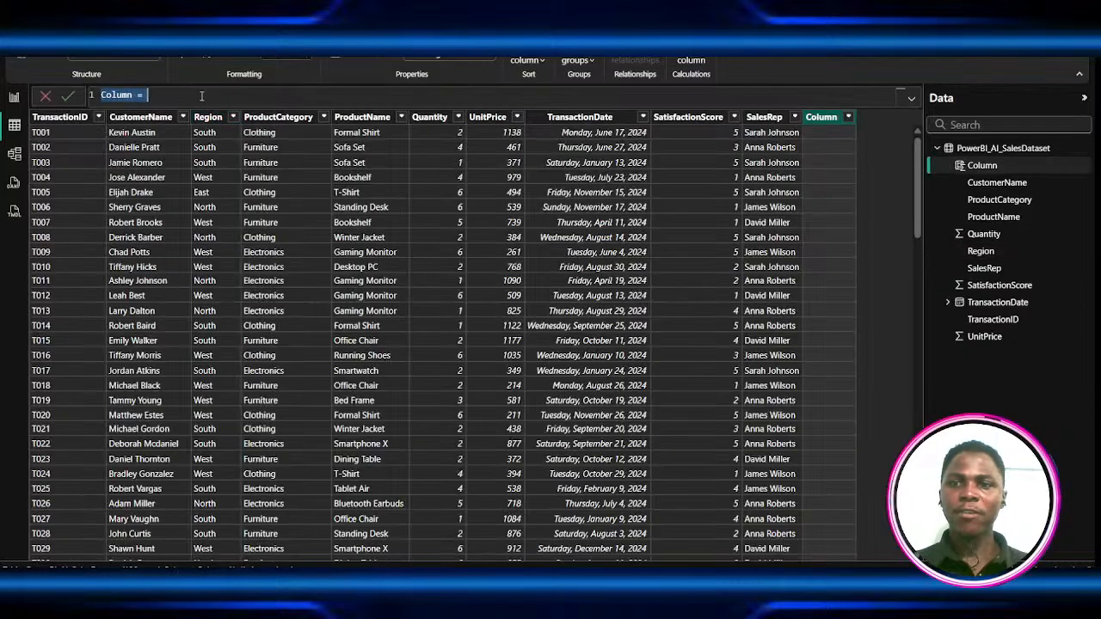
pyautogui.scroll(4, 206, 96)
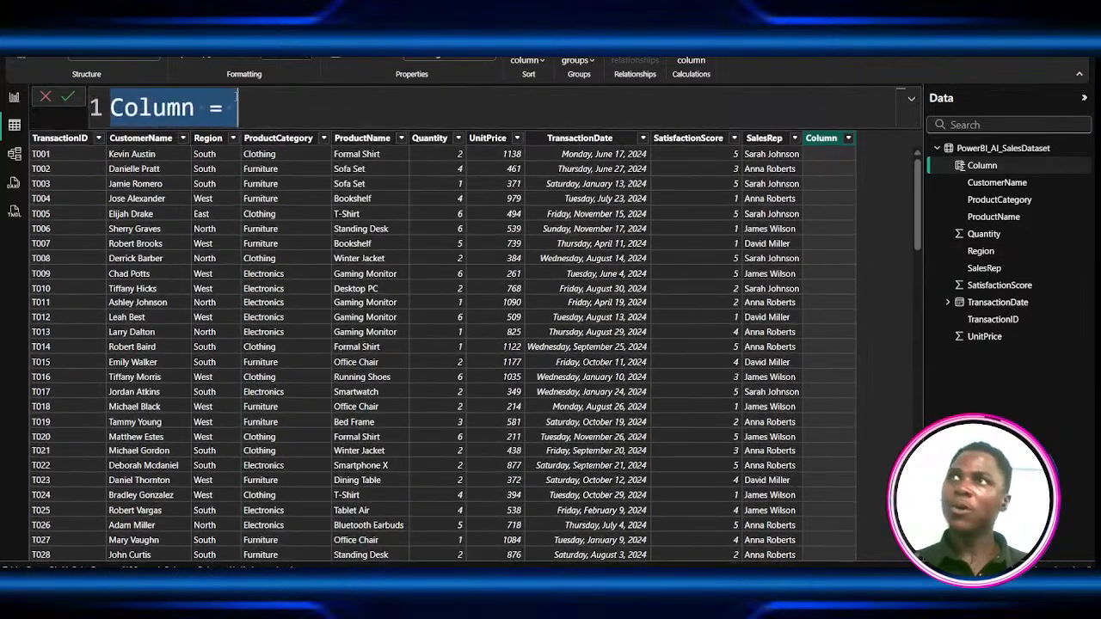
pyautogui.write('Tot')
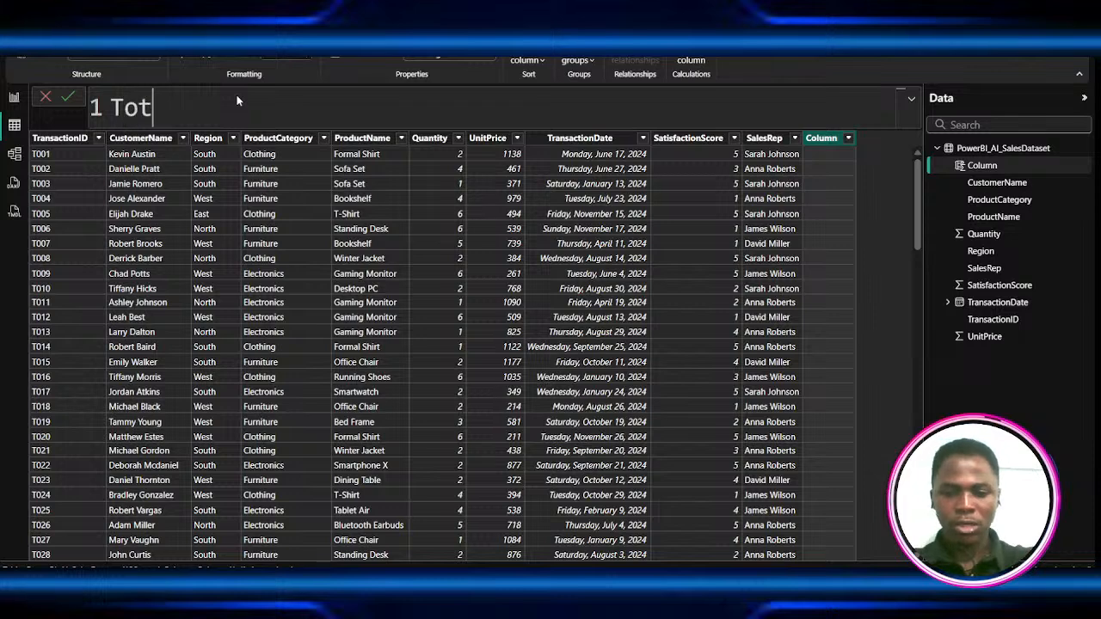
pyautogui.write('al Sales=')
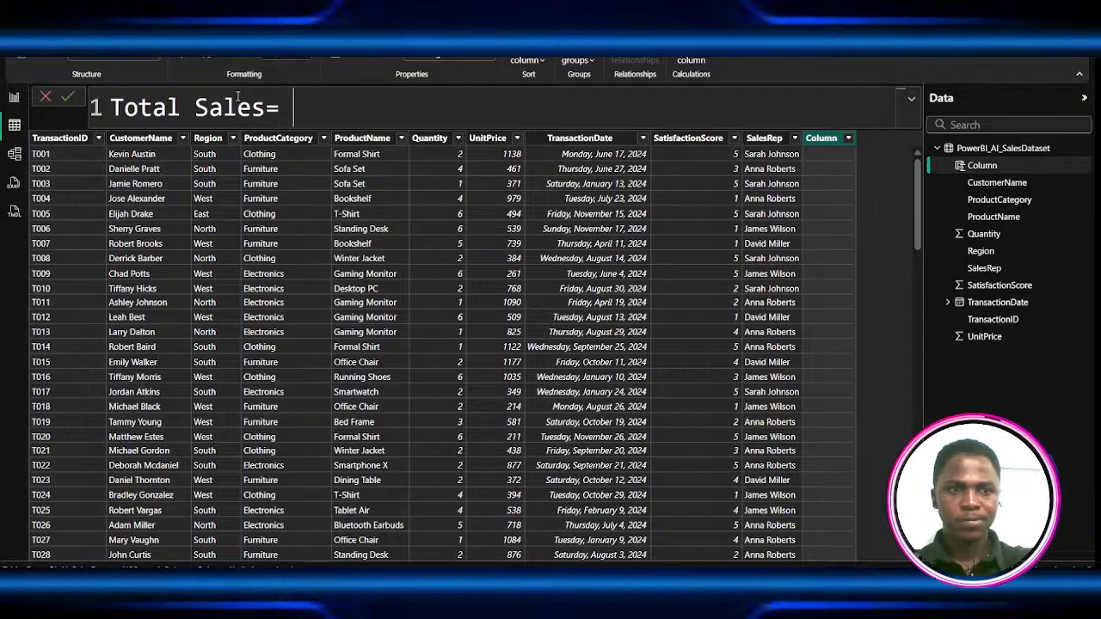
# - Define the Total Sales column as PowerBI_AI_SalesDataset[UnitPrice]*PowerBI_AI_SalesDataset[Quantity] and commit the formula
pyautogui.write(' Uni')
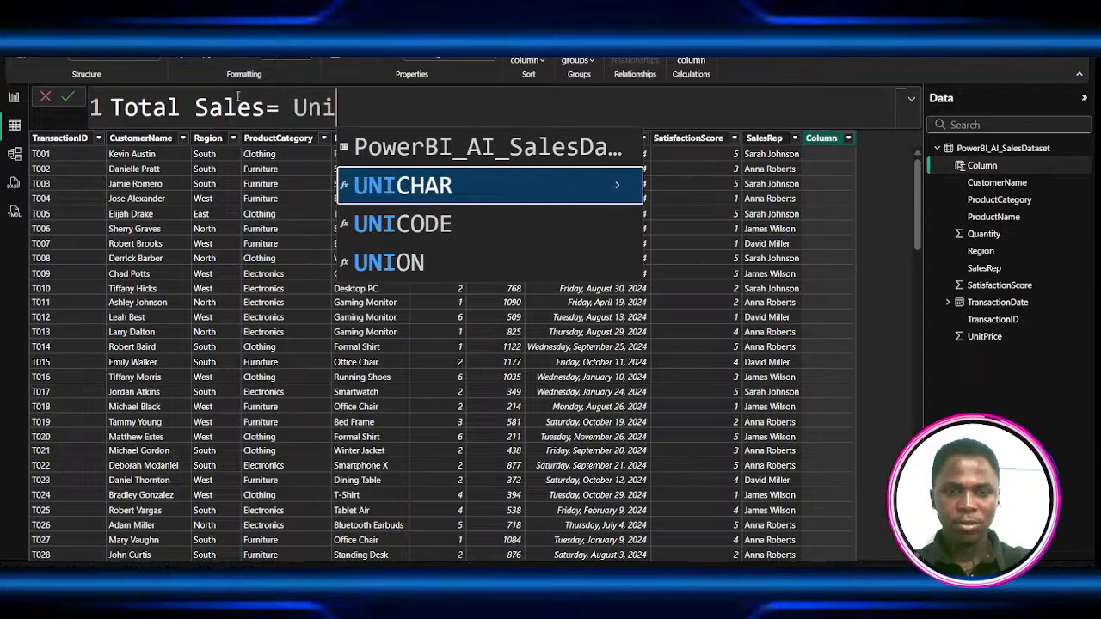
pyautogui.press('Up')
pyautogui.press('Tab')
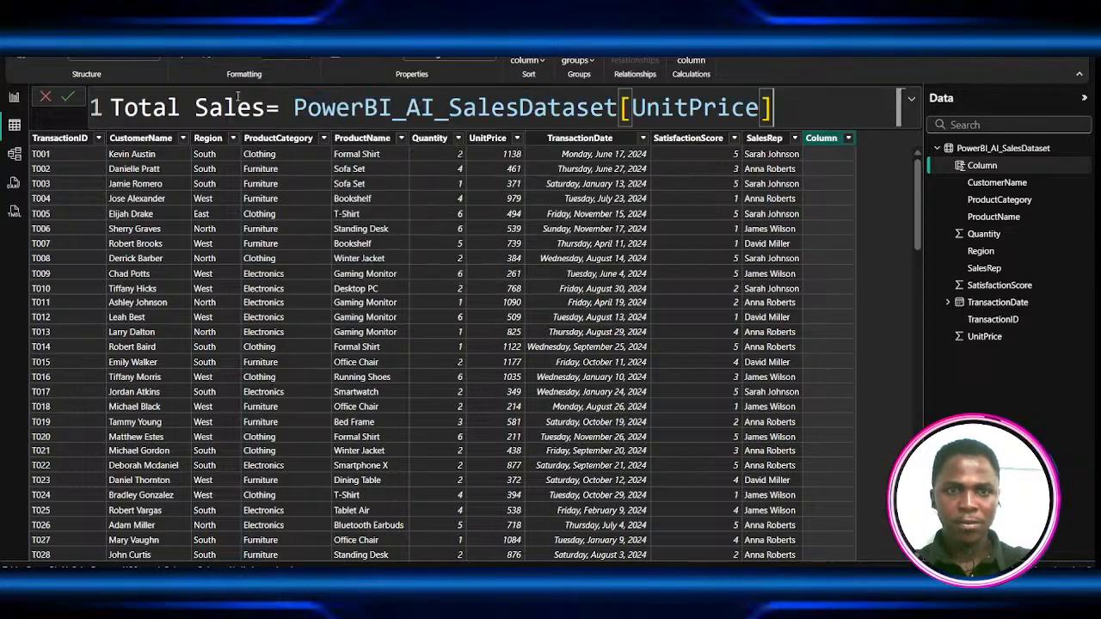
pyautogui.write('*')
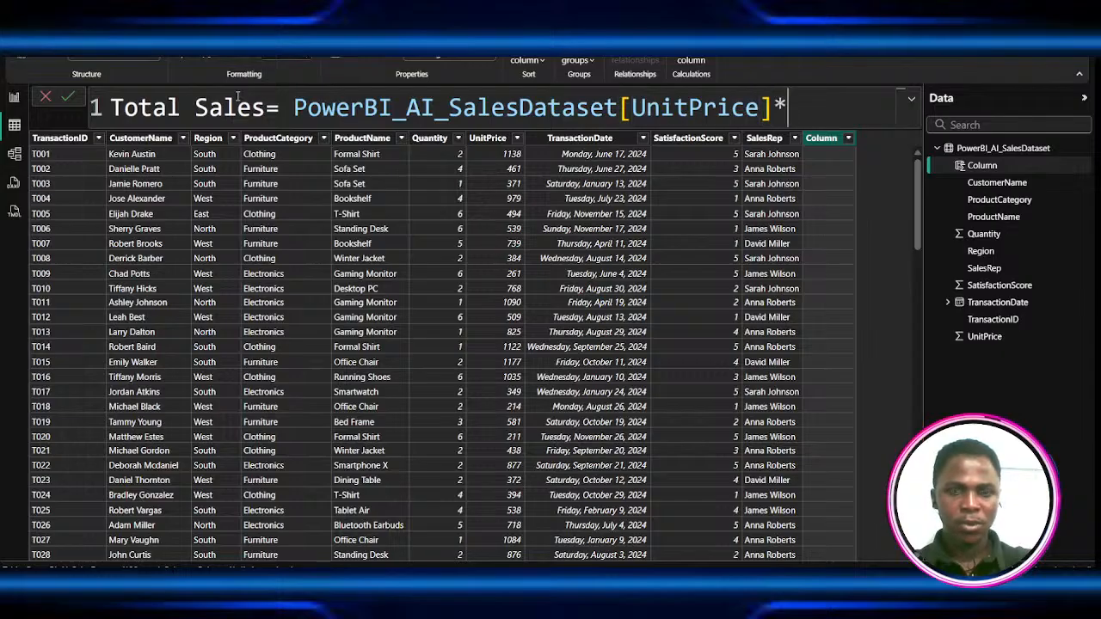
pyautogui.write('Quant')
pyautogui.press('Tab')
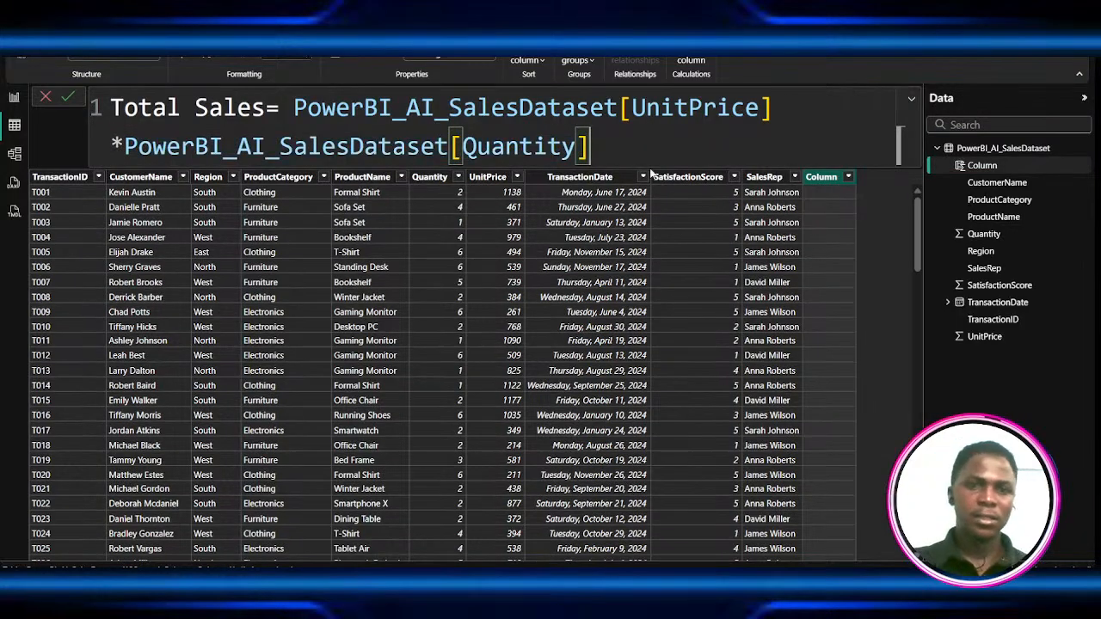
pyautogui.click(67, 96)
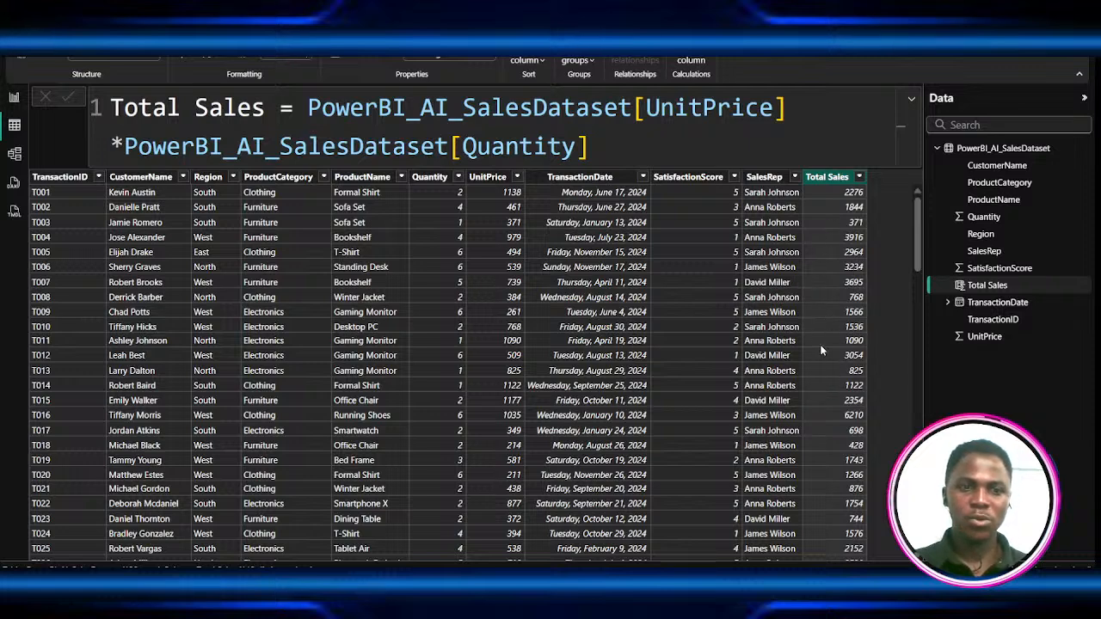
pyautogui.click(640, 154)
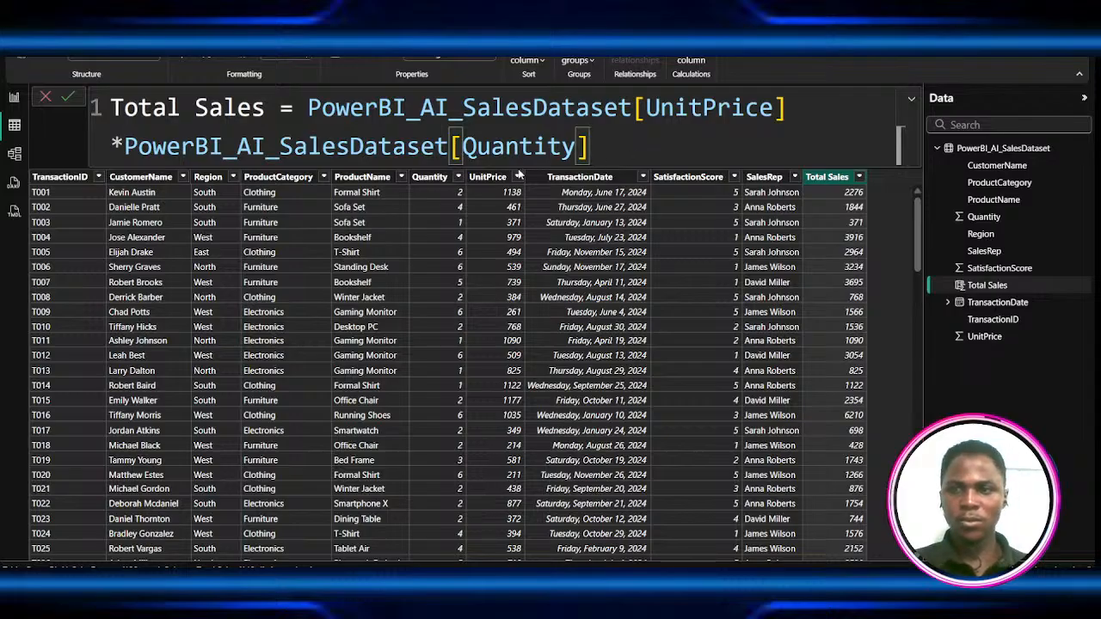
# - Return to the report page and refresh the Q&A question "Top 5 customer by Total Sales" so it uses the Total Sales column
pyautogui.click(15, 98)
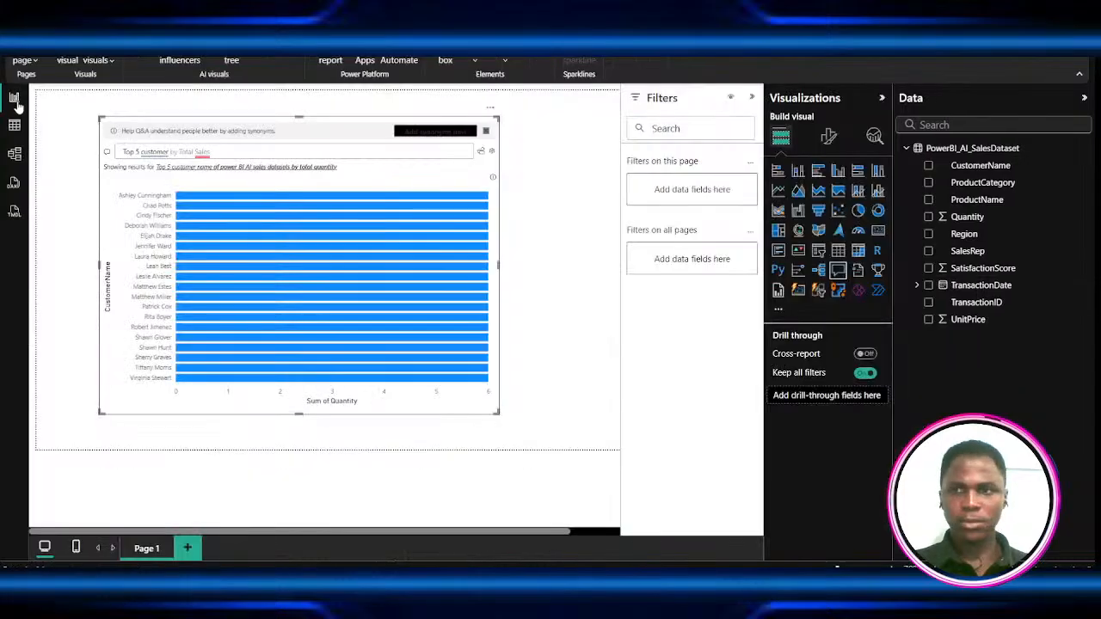
pyautogui.click(243, 152)
pyautogui.click(436, 300)
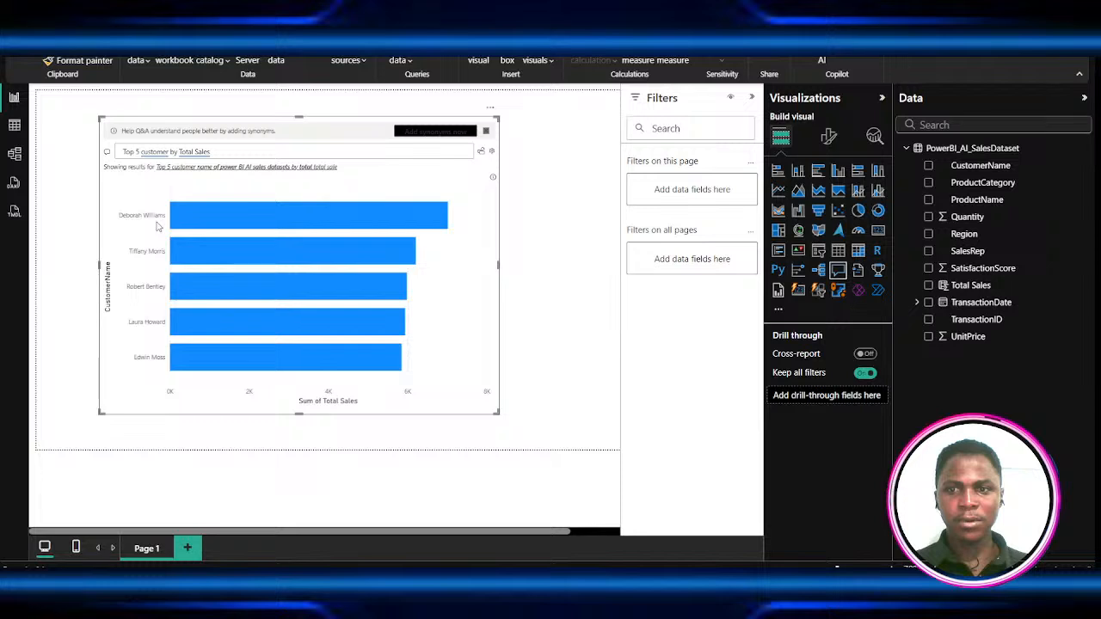
# - Examine the customer bars in the "Top 5 customer by Total Sales" chart, highlighting the second bar and clearing the highlight
pyautogui.keyDown('ctrl'); pyautogui.scroll(1, 158, 226); pyautogui.keyUp('ctrl')
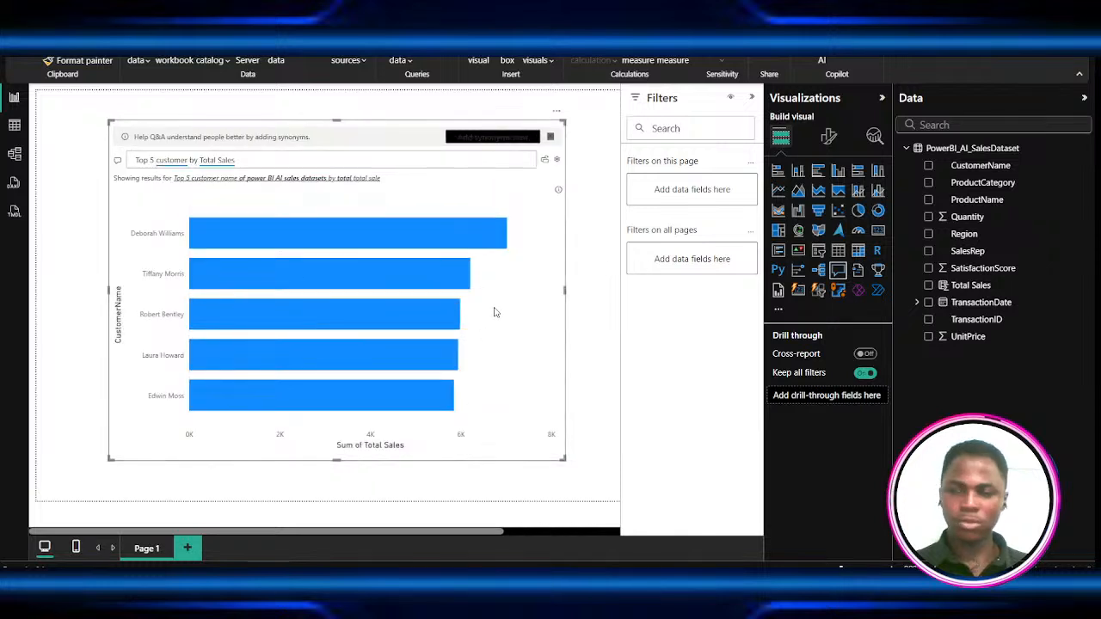
pyautogui.click(411, 284)
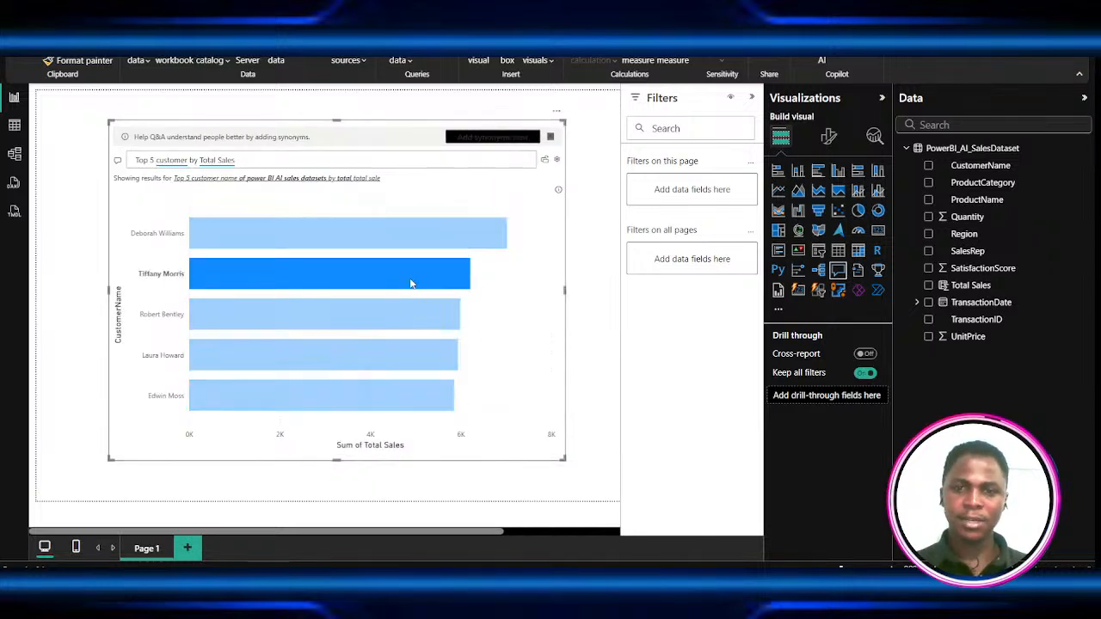
pyautogui.click(460, 338)
pyautogui.keyDown('ctrl'); pyautogui.scroll(-3, 458, 347); pyautogui.keyUp('ctrl')
pyautogui.keyDown('ctrl'); pyautogui.scroll(1, 431, 346); pyautogui.keyUp('ctrl')
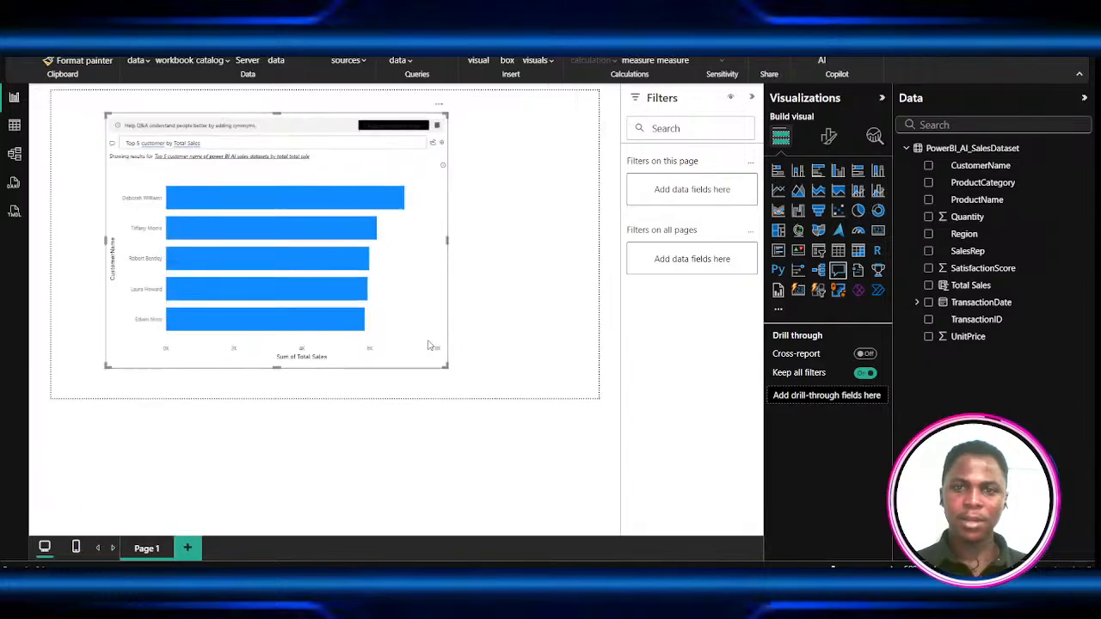
pyautogui.click(538, 304)
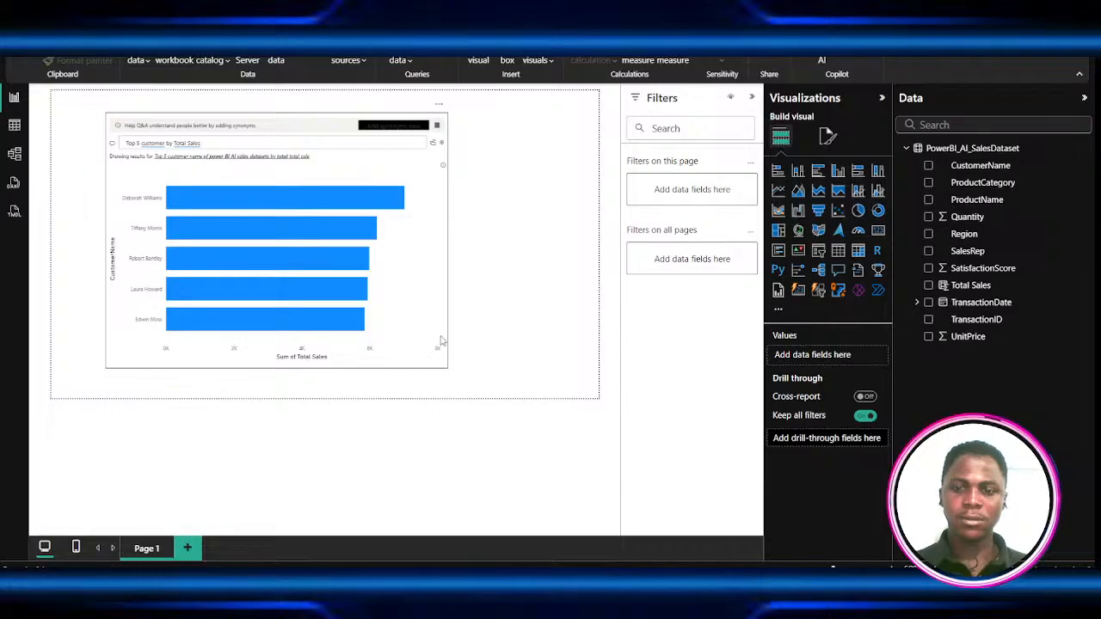
pyautogui.doubleClick(146, 144)
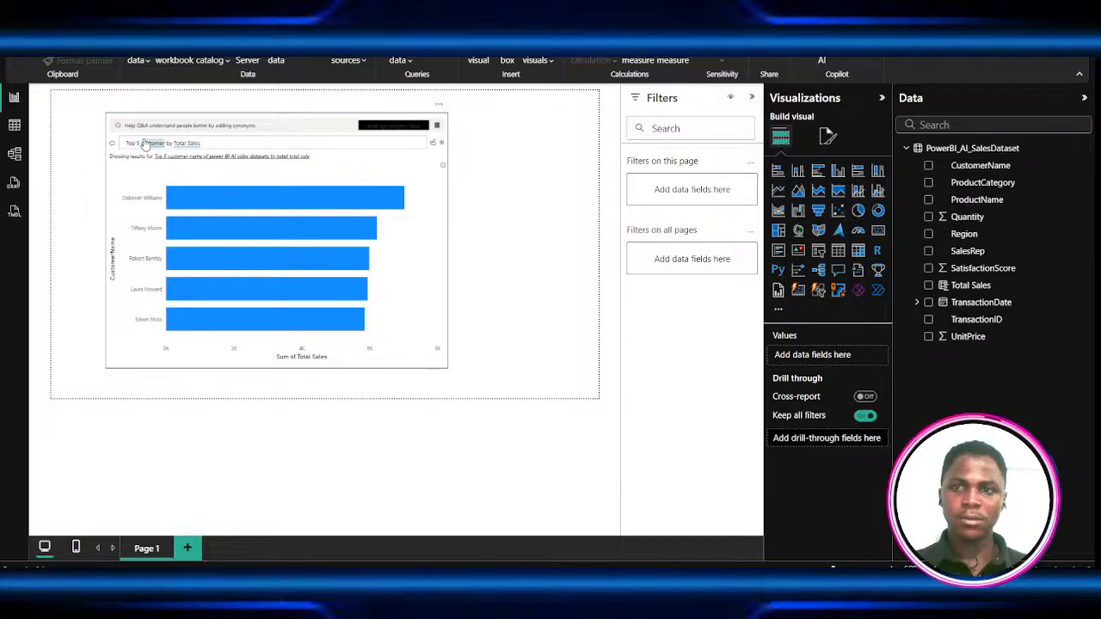
pyautogui.click(14, 125)
pyautogui.click(668, 137)
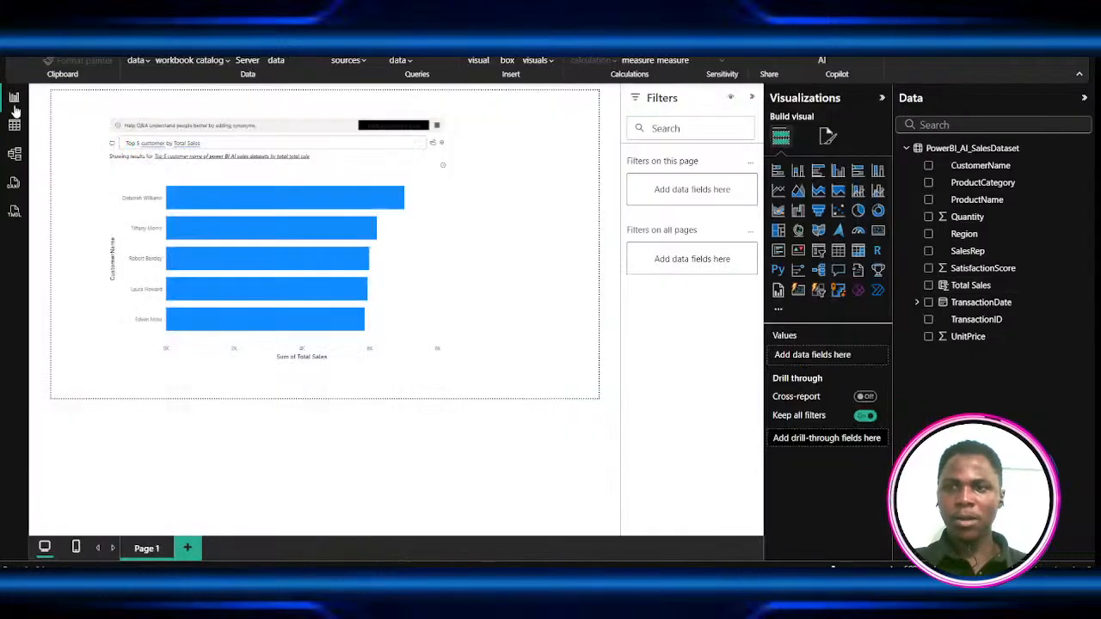
pyautogui.click(14, 98)
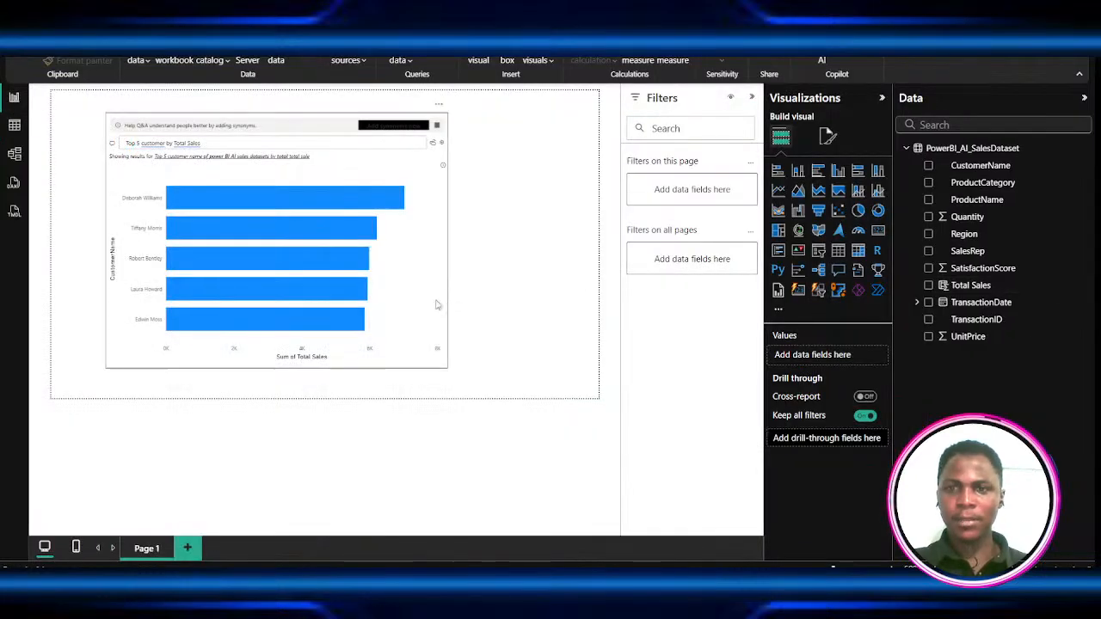
# - Shrink the top five customers Q&A visual and move it to the upper-left corner of the report page
pyautogui.click(443, 365)
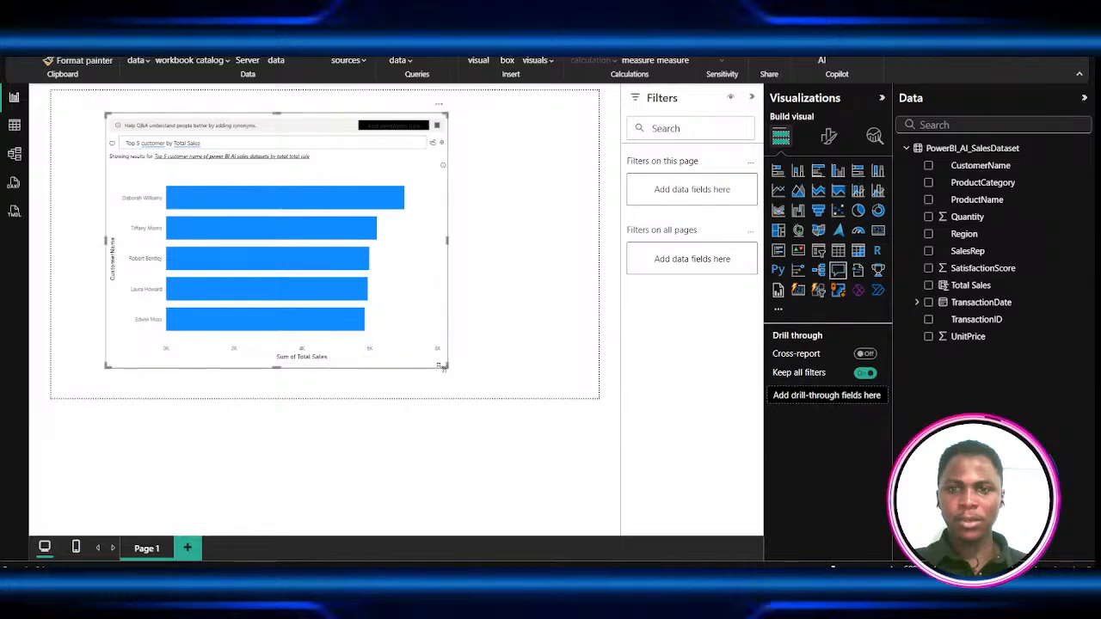
pyautogui.moveTo(440, 365)
pyautogui.mouseDown()
pyautogui.moveTo(297, 315)
pyautogui.moveTo(418, 341)
pyautogui.moveTo(437, 359)
pyautogui.mouseUp()
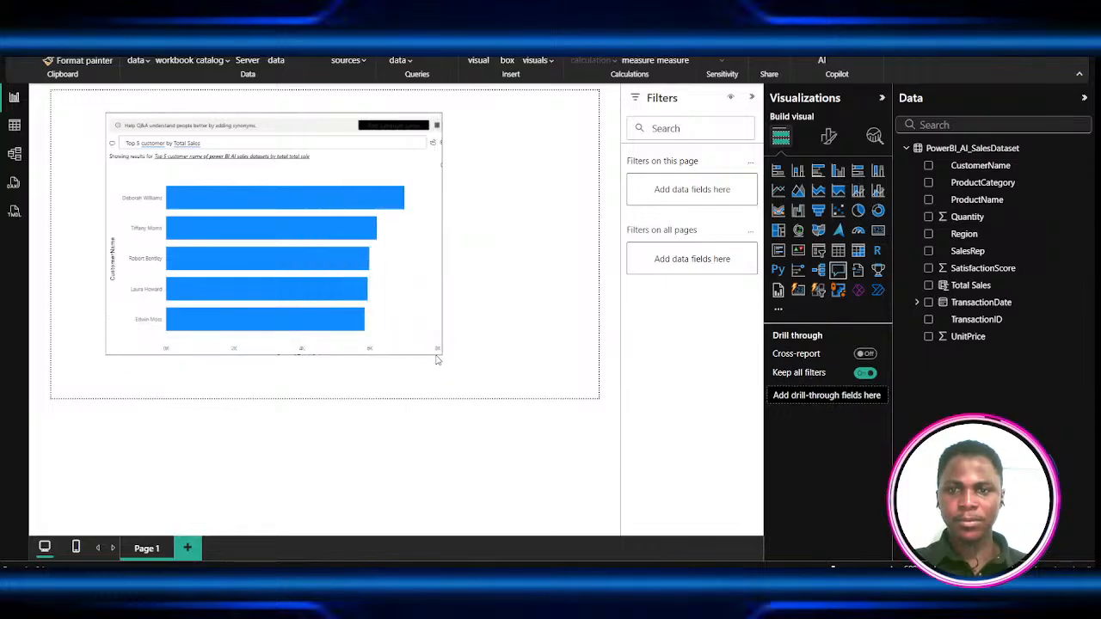
pyautogui.click(460, 298)
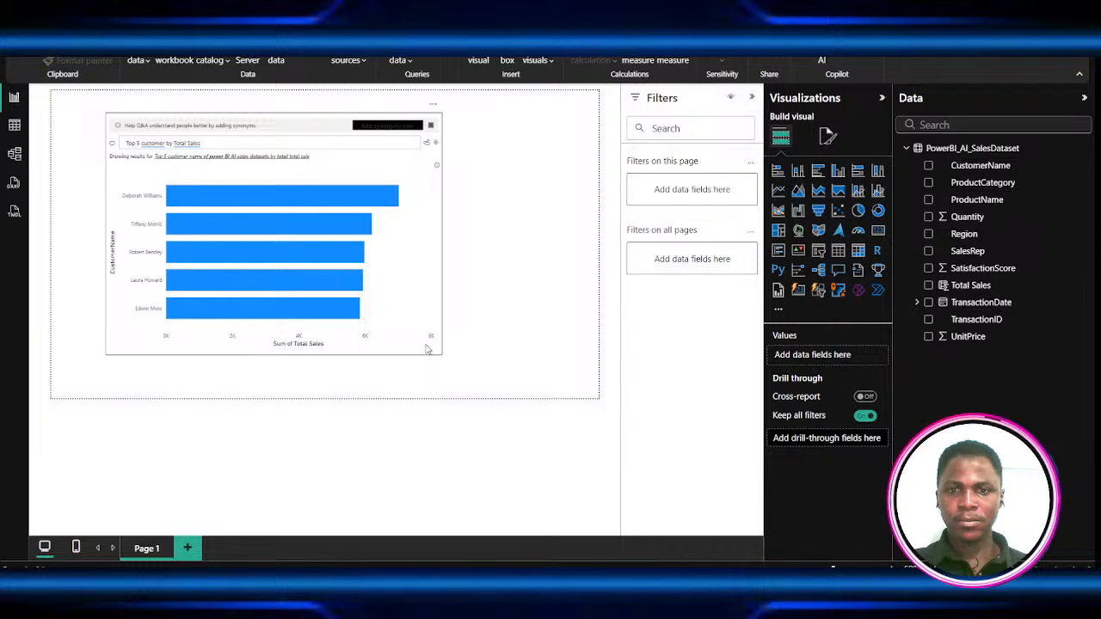
pyautogui.click(437, 356)
pyautogui.moveTo(440, 356); pyautogui.dragTo(369, 328)
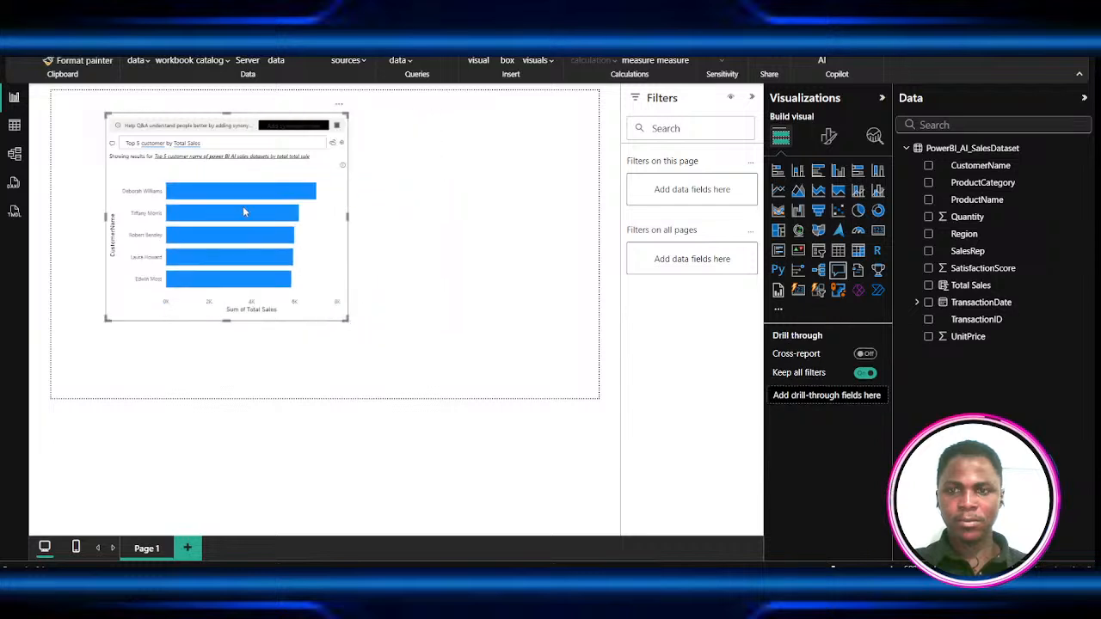
pyautogui.click(360, 327)
pyautogui.moveTo(181, 122)
pyautogui.mouseDown()
pyautogui.moveTo(135, 107)
pyautogui.moveTo(182, 112)
pyautogui.moveTo(180, 126)
pyautogui.moveTo(180, 109)
pyautogui.mouseUp()
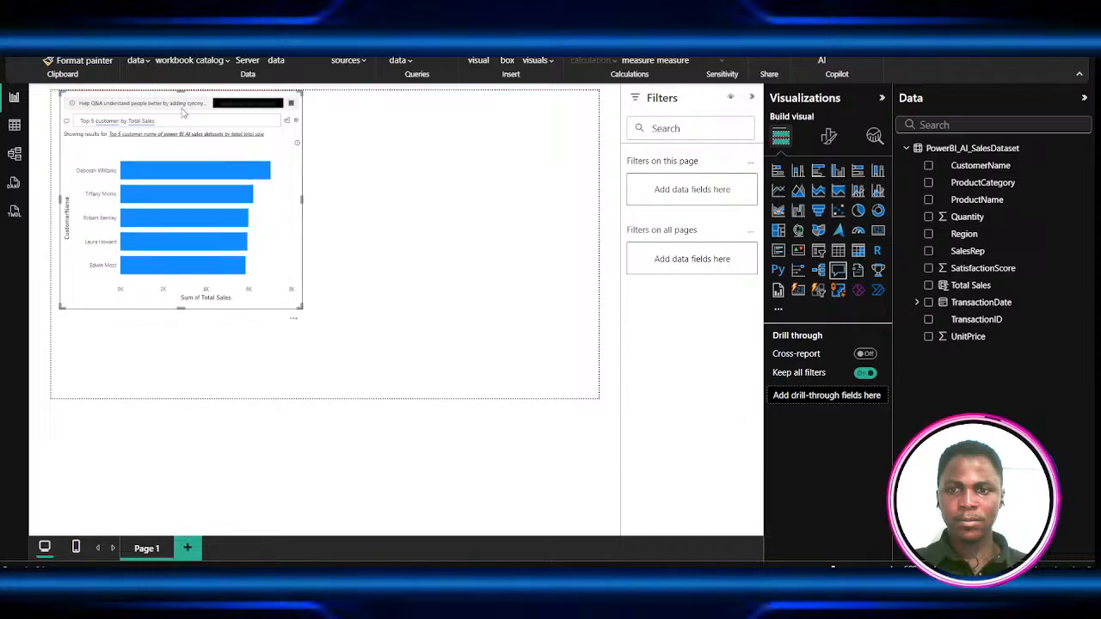
pyautogui.click(358, 173)
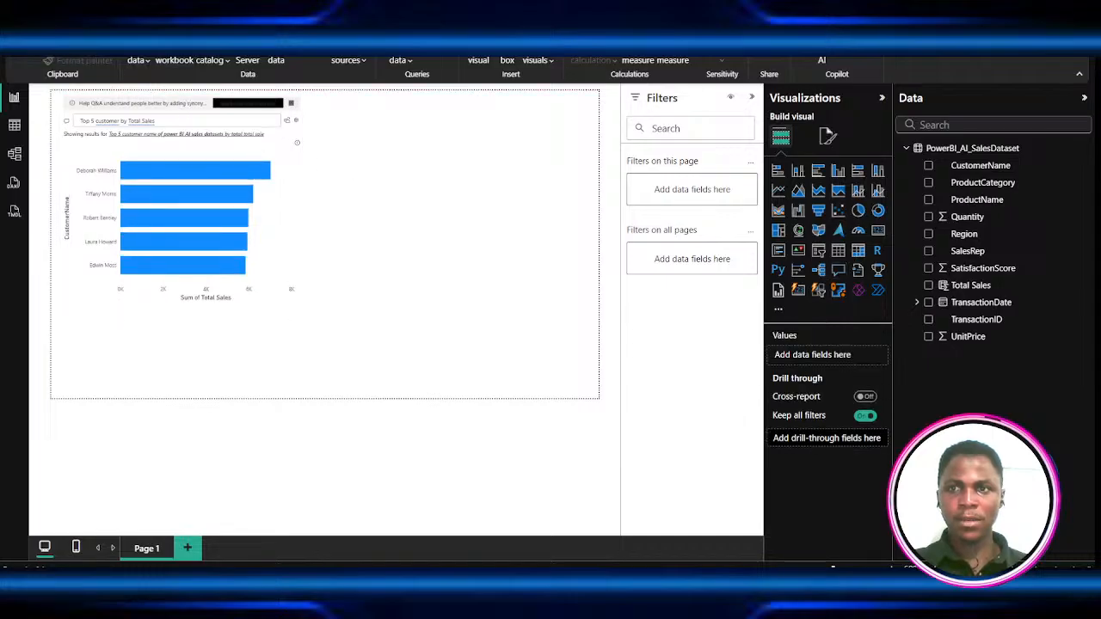
# - Insert a second Q&A visual beside the customer chart and ask it "Total Sales per region"
pyautogui.click(87, 18)
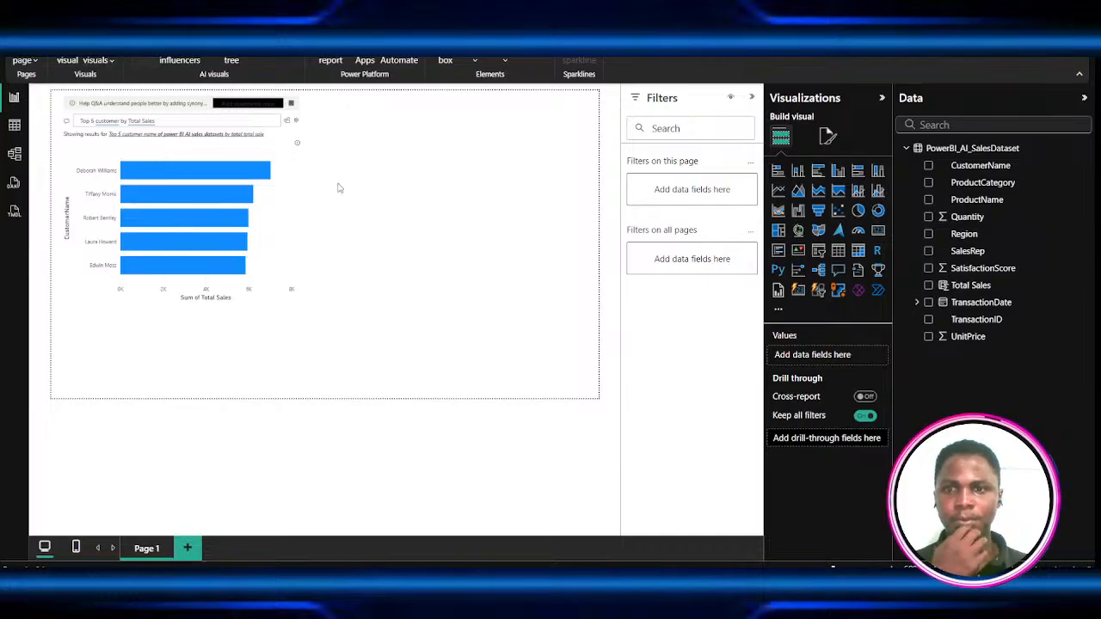
pyautogui.moveTo(151, 327); pyautogui.dragTo(415, 110)
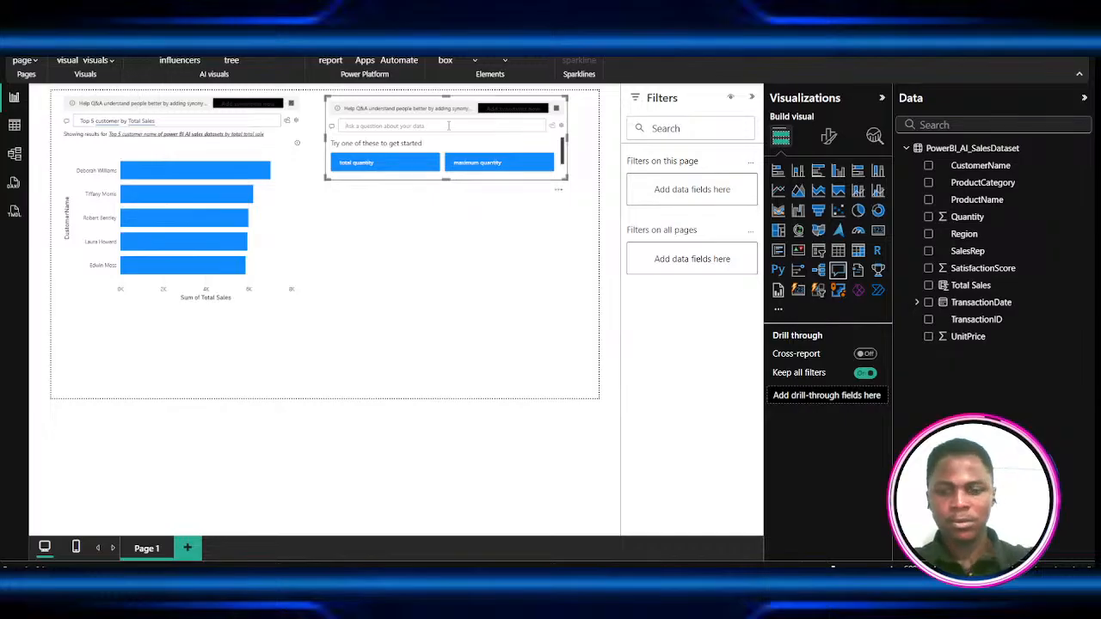
pyautogui.click(448, 126)
pyautogui.write('Total Sales')
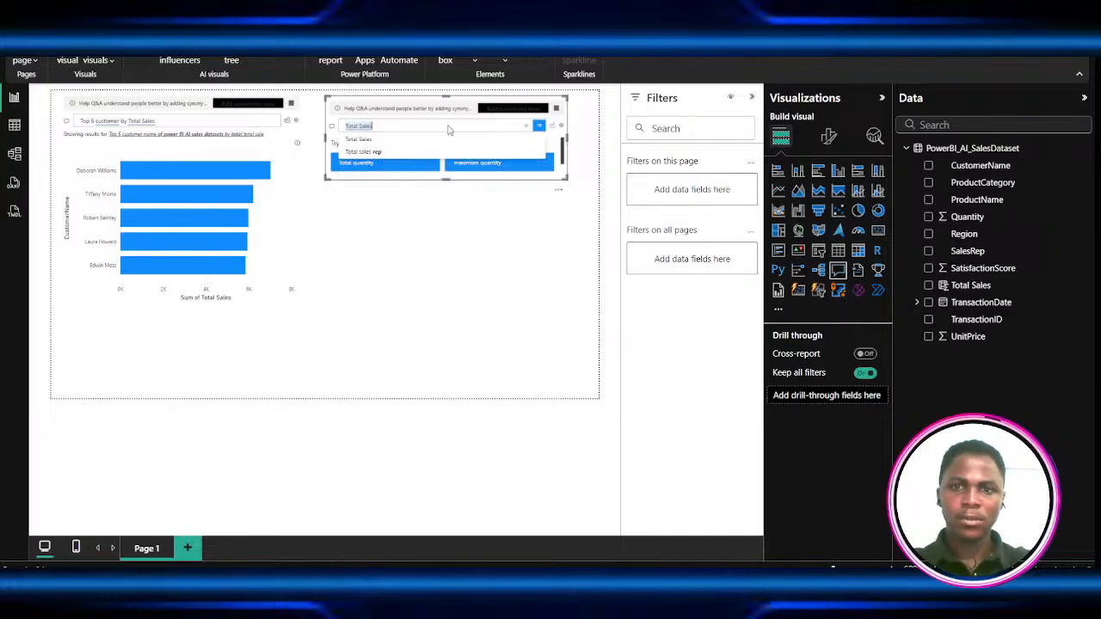
pyautogui.write(' per re')
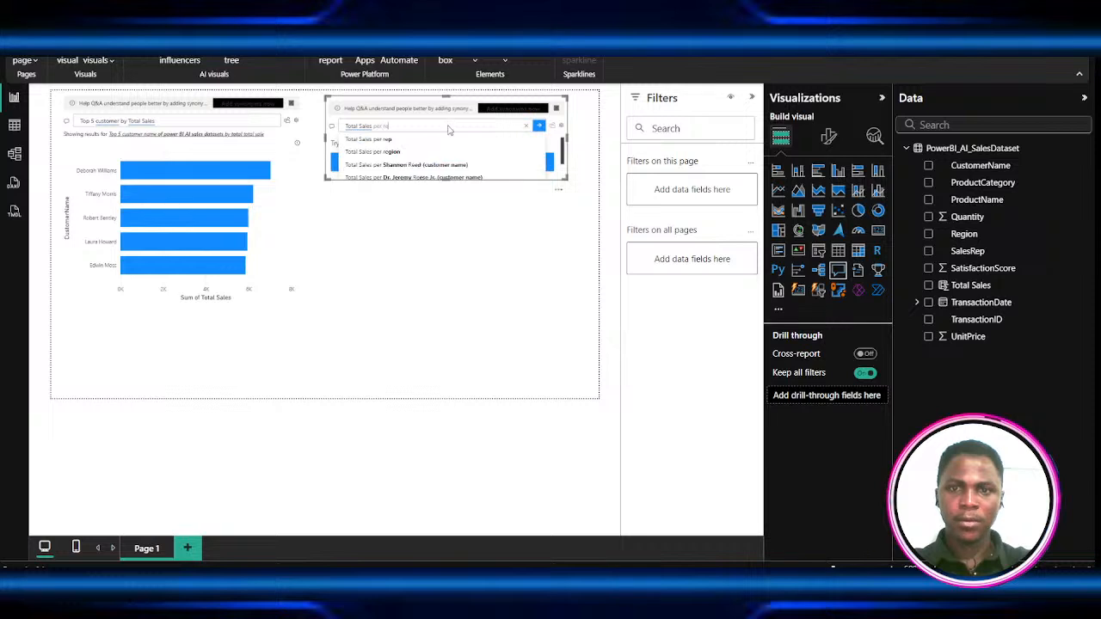
pyautogui.write('gion')
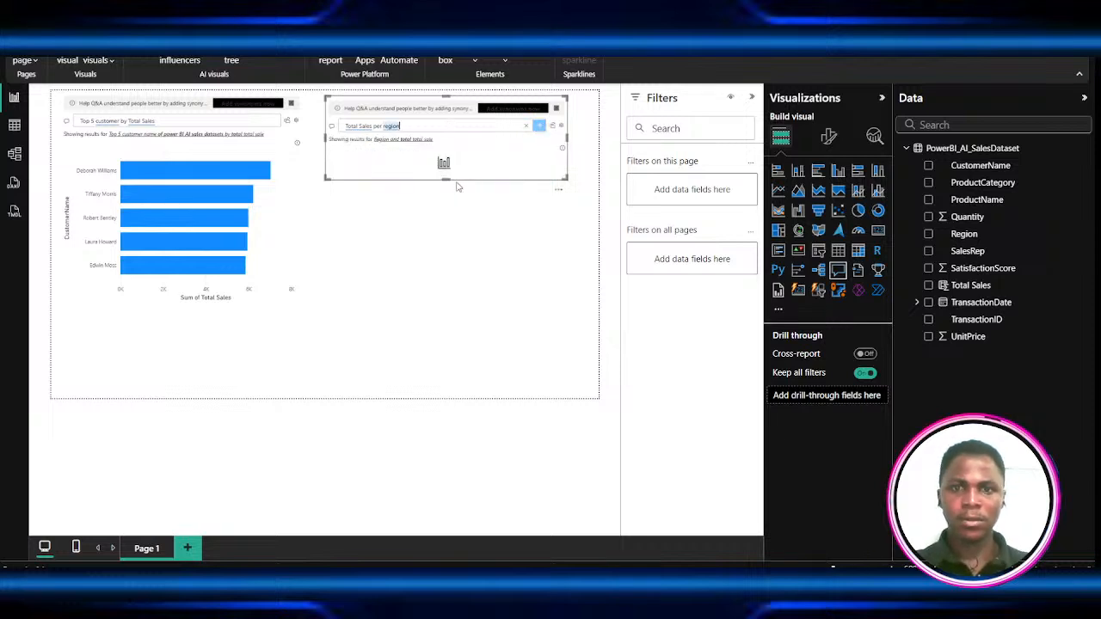
# - Move the Total Sales per region visual closer to the customer chart and collapse the Filters pane
pyautogui.moveTo(419, 315); pyautogui.dragTo(390, 315)
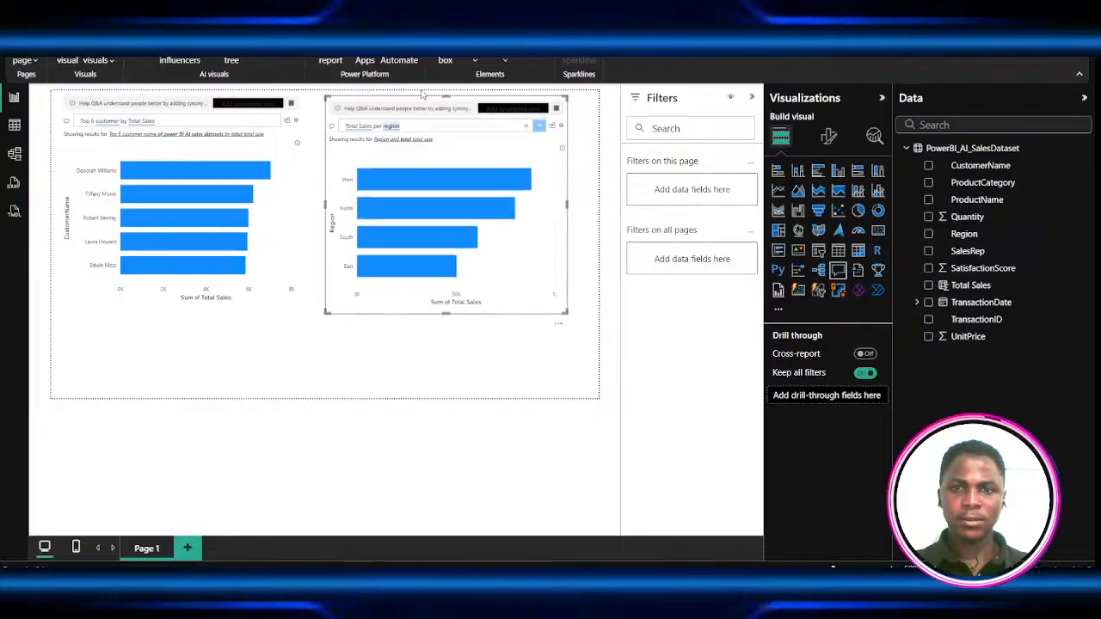
pyautogui.moveTo(421, 111)
pyautogui.mouseDown()
pyautogui.moveTo(386, 109)
pyautogui.moveTo(399, 114)
pyautogui.mouseUp()
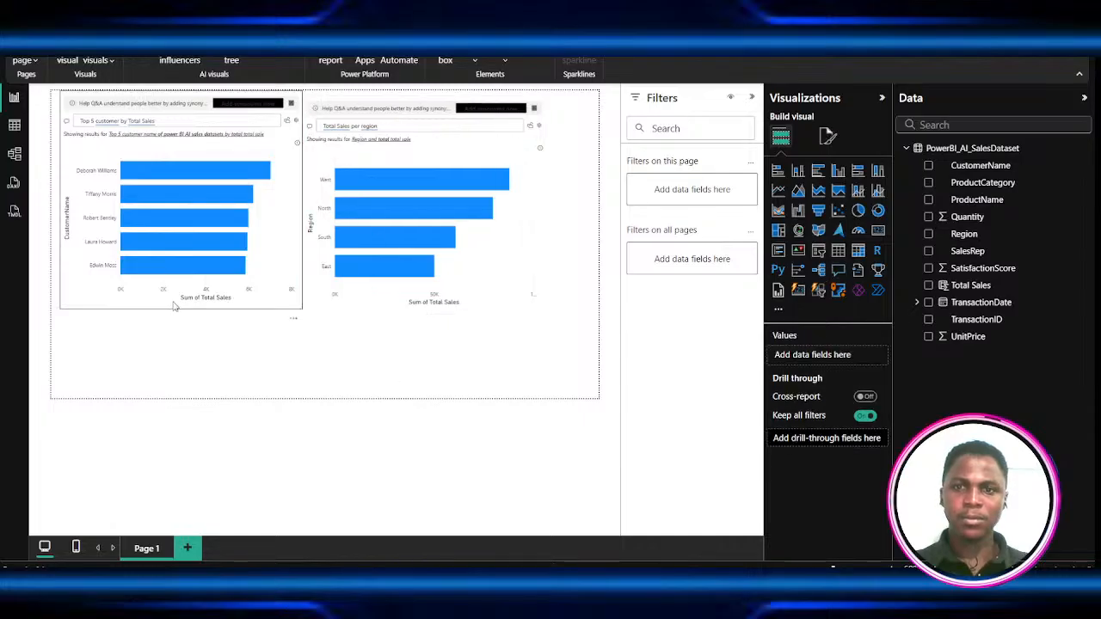
pyautogui.scroll(2, 465, 290)
pyautogui.scroll(-2, 465, 290)
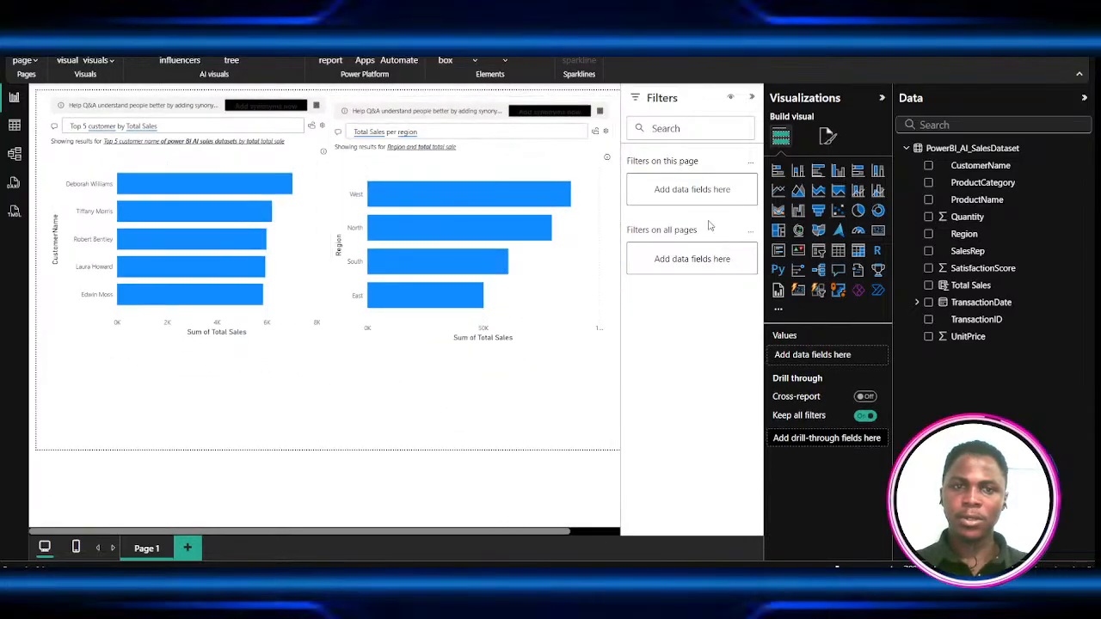
pyautogui.click(750, 100)
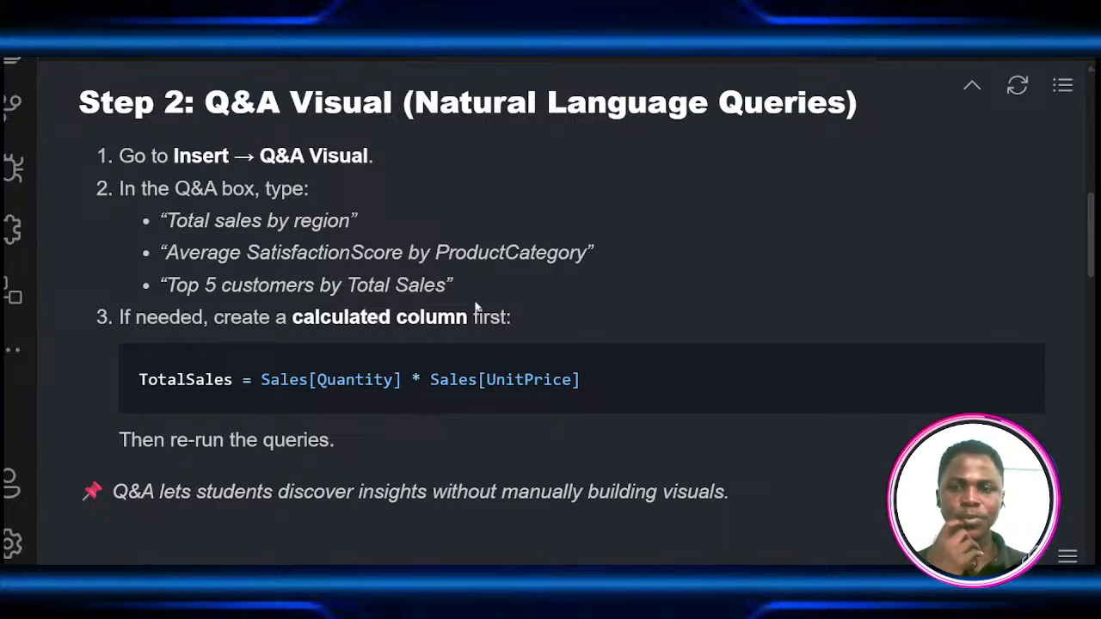
# - Read the Step 3: Decomposition Tree instructions in the tutorial notes, checking which Analyze and Explain by fields to use
pyautogui.scroll(-6, 475, 307)
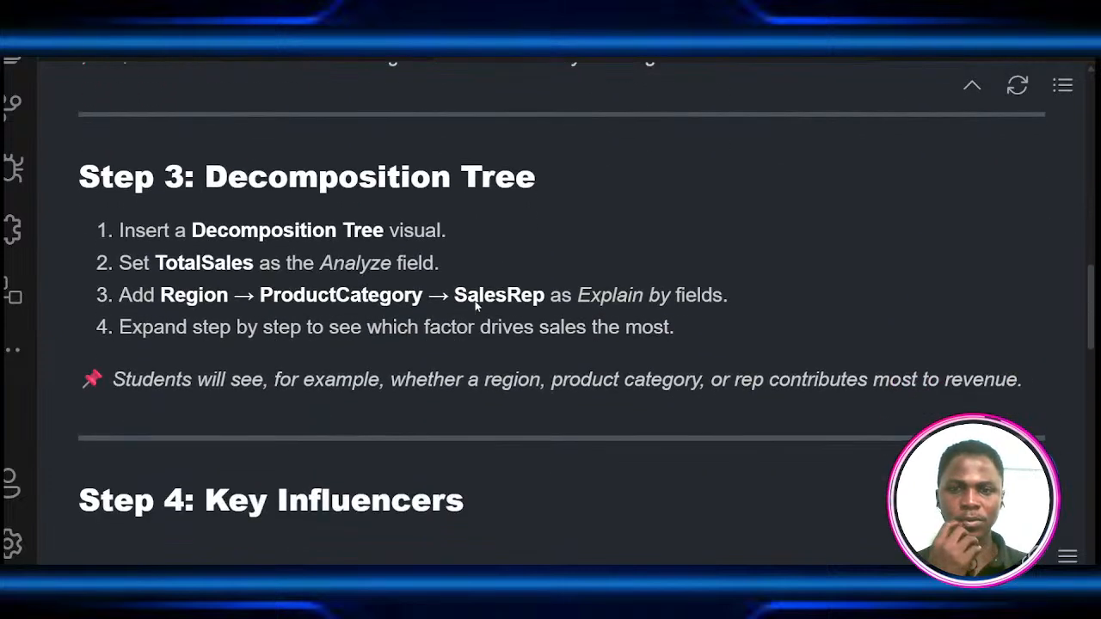
pyautogui.scroll(-1, 475, 307)
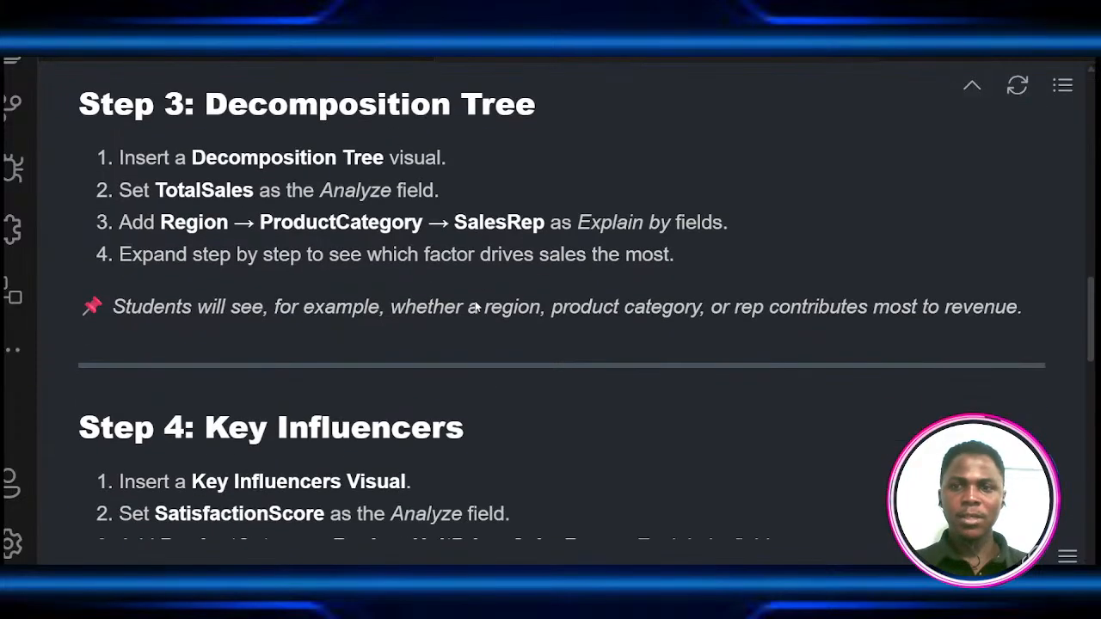
pyautogui.scroll(1, 476, 306)
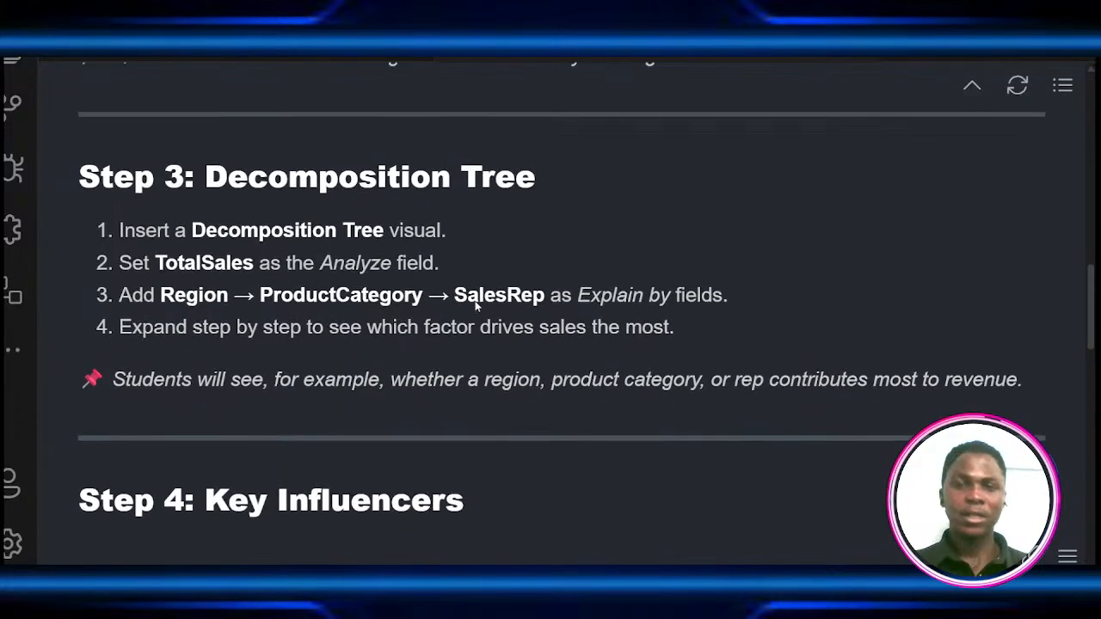
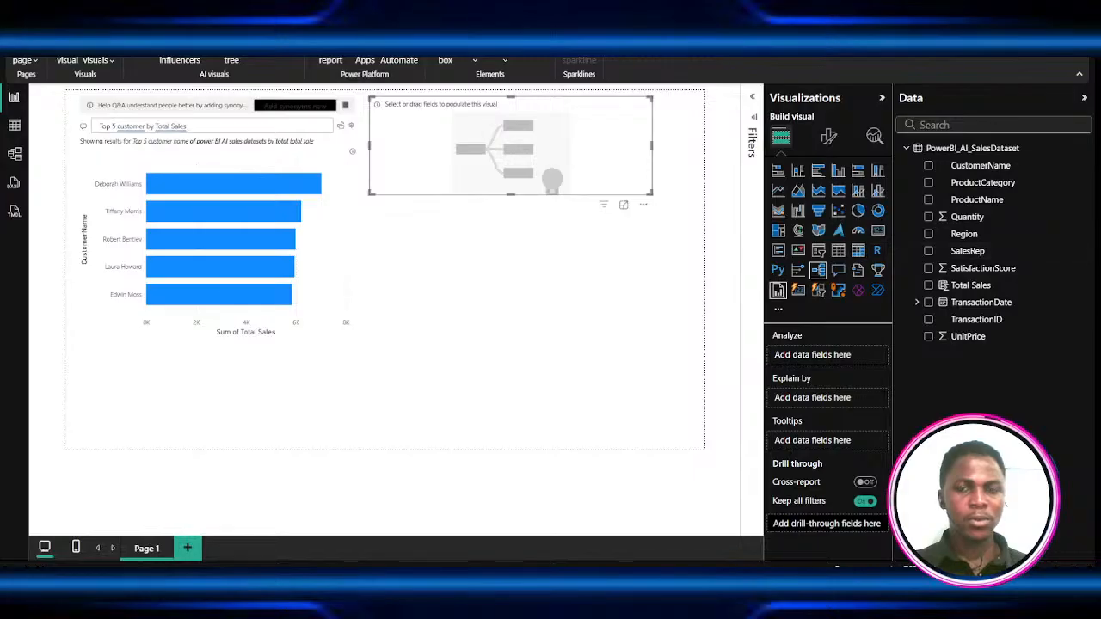
pyautogui.hotkey('alt', 'Tab')
pyautogui.hotkey('alt', 'Tab')
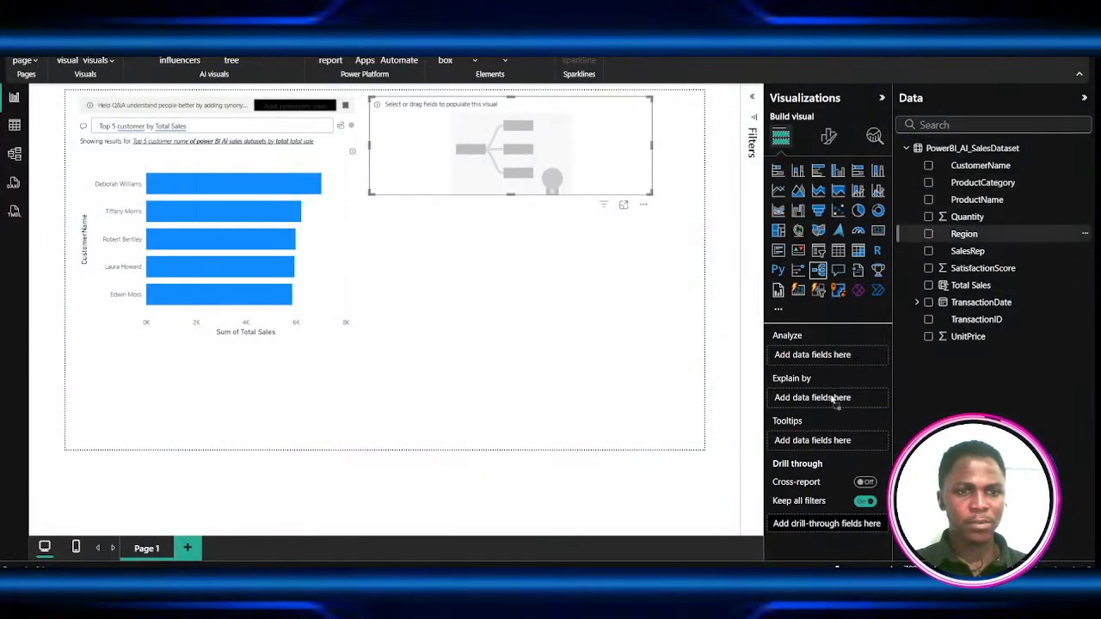
# - Set Total Sales as the decomposition tree's Analyze field and add ProductCategory, Region and SalesRep as its Explain by fields
pyautogui.moveTo(839, 413); pyautogui.dragTo(828, 399)
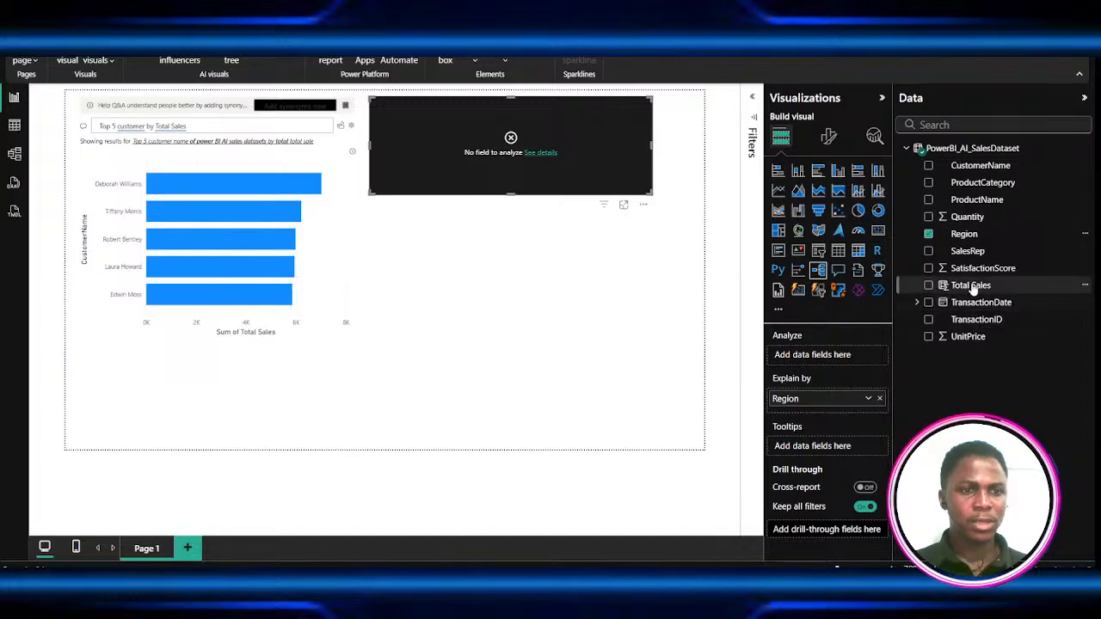
pyautogui.moveTo(852, 357); pyautogui.dragTo(849, 358)
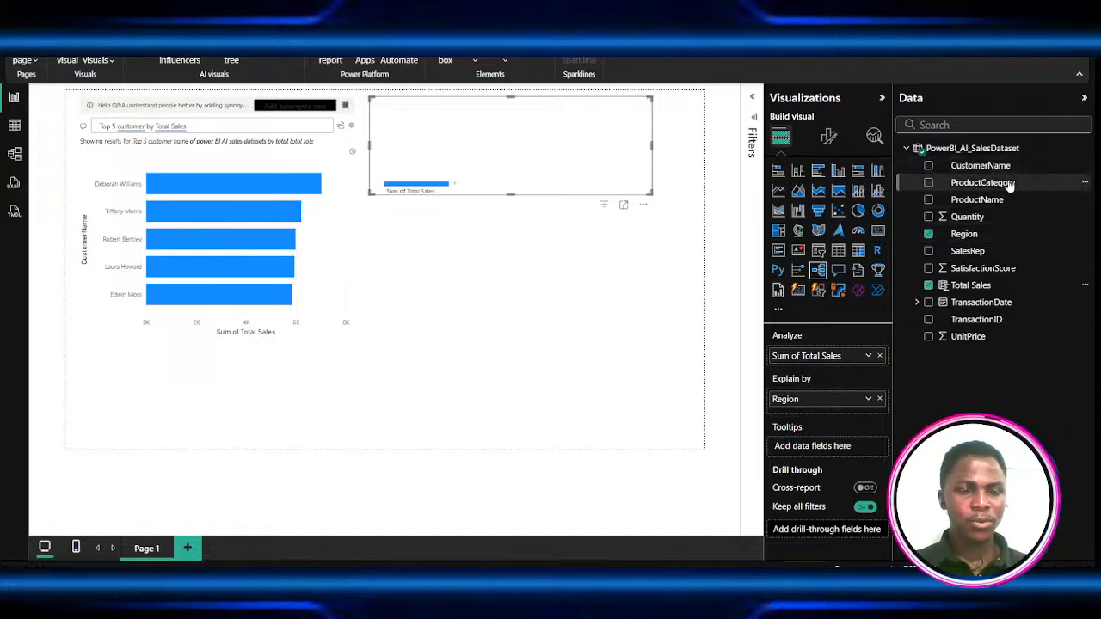
pyautogui.moveTo(1011, 185); pyautogui.dragTo(836, 401)
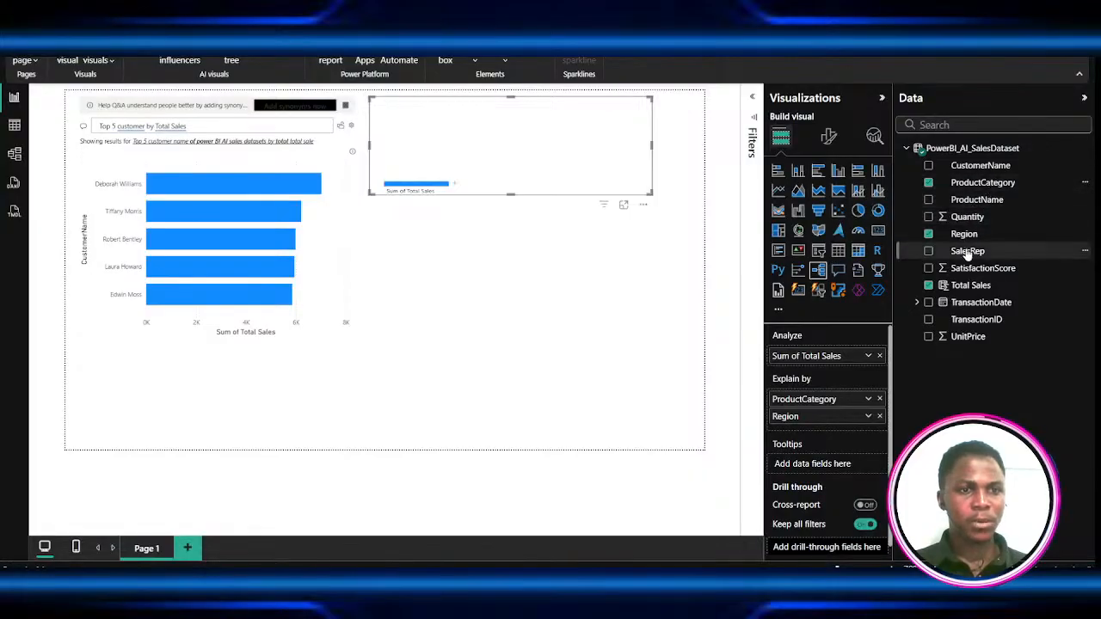
pyautogui.moveTo(965, 249); pyautogui.dragTo(831, 394)
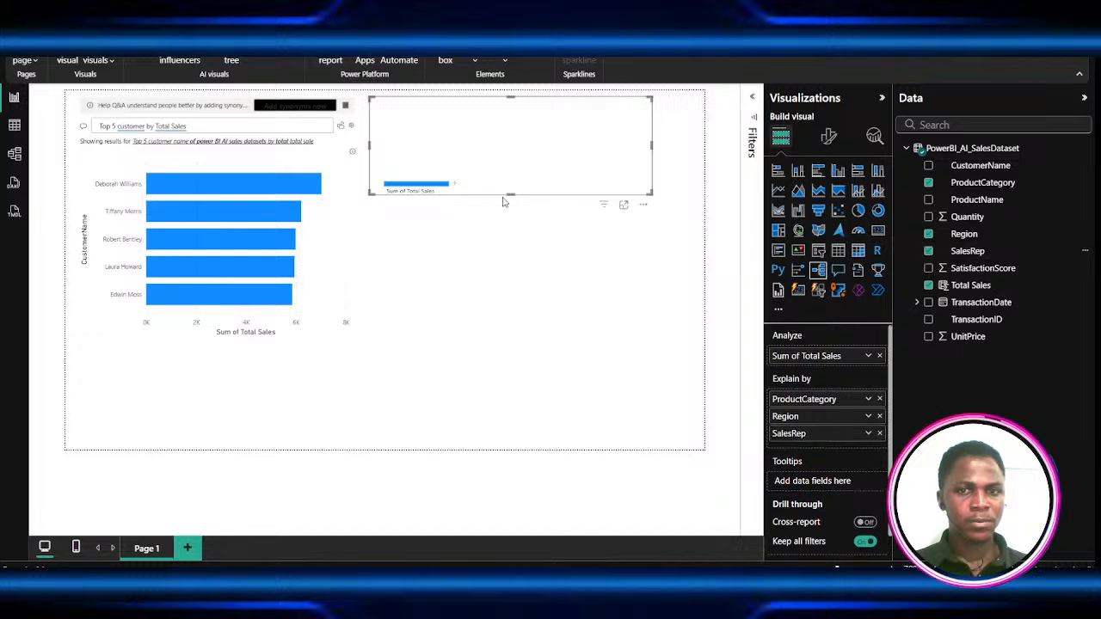
# - Extend the decomposition tree visual downward to match the customer chart's height and view the Sum of Total Sales node's expansion options
pyautogui.moveTo(511, 196); pyautogui.dragTo(491, 323)
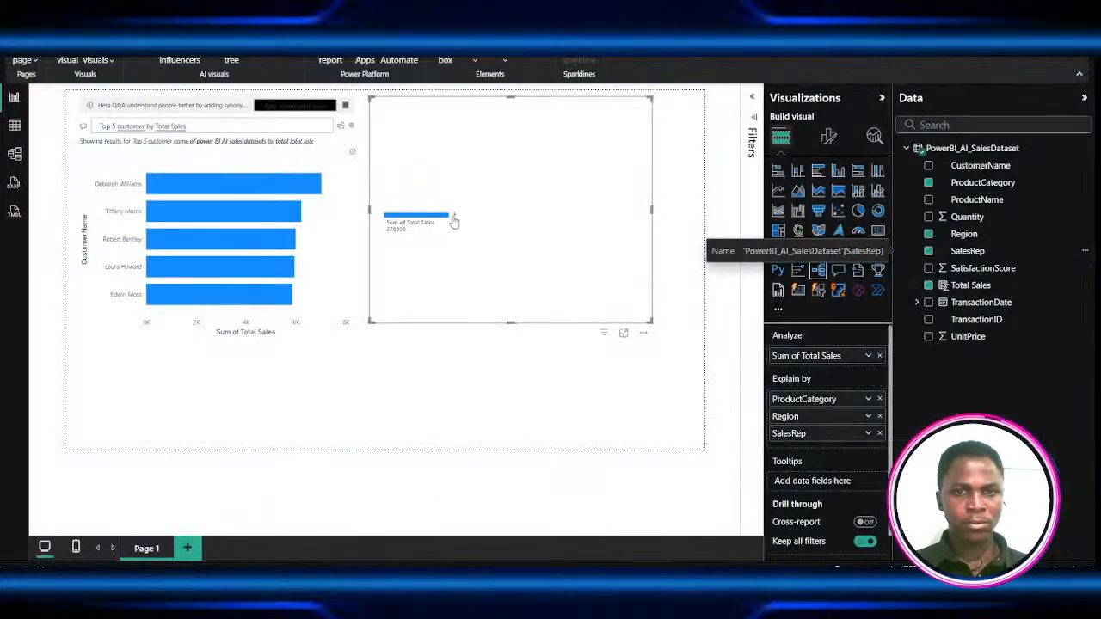
pyautogui.click(452, 221)
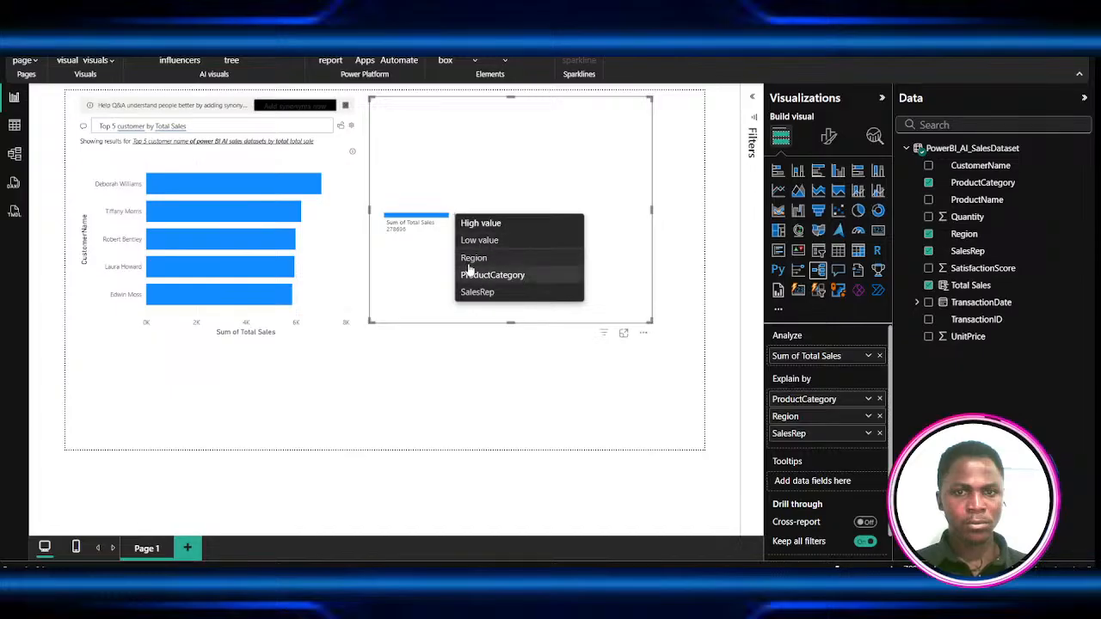
pyautogui.click(410, 228)
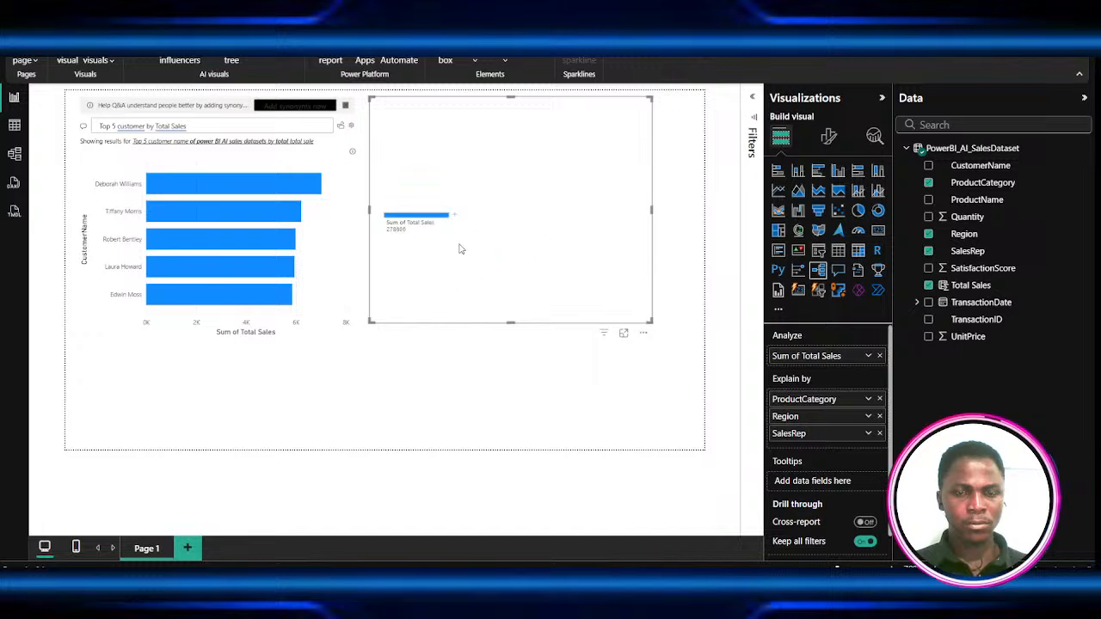
pyautogui.scroll(1, 461, 248)
pyautogui.scroll(1, 462, 248)
pyautogui.scroll(1, 501, 311)
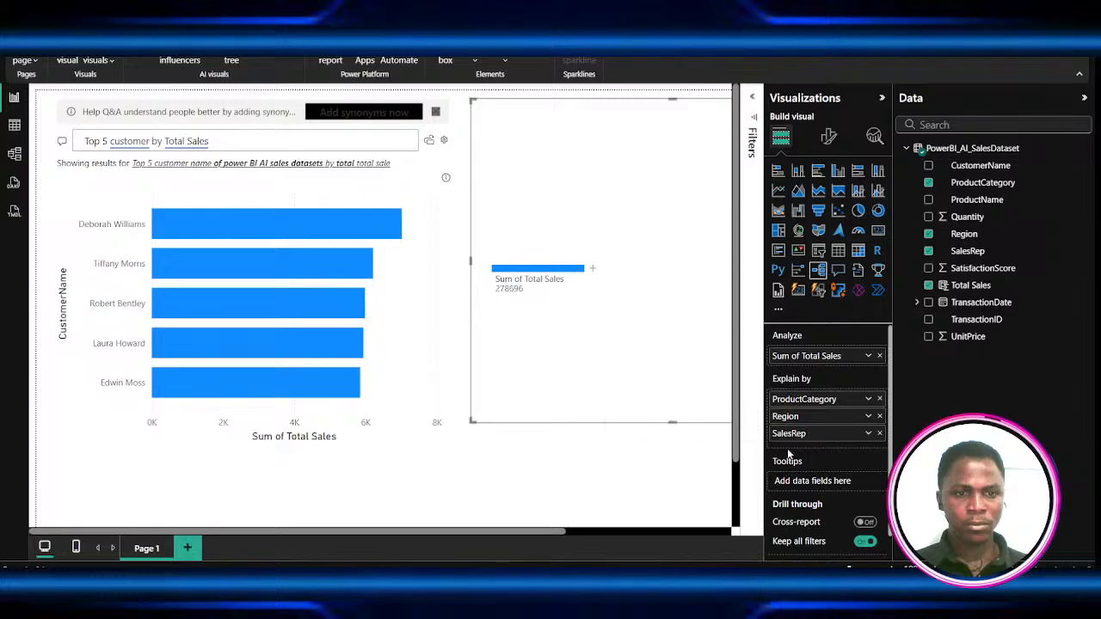
# - Reorder the decomposition tree's Explain by fields to SalesRep, Region, ProductCategory
pyautogui.click(868, 401)
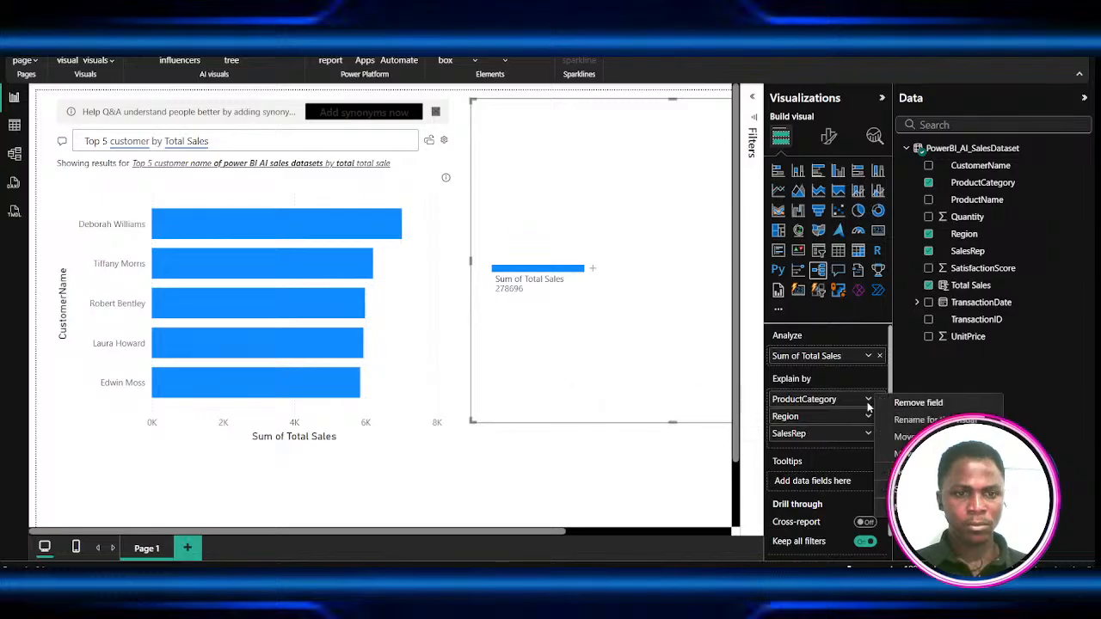
pyautogui.click(821, 433)
pyautogui.moveTo(821, 433)
pyautogui.mouseDown()
pyautogui.moveTo(819, 411)
pyautogui.moveTo(810, 441)
pyautogui.mouseUp()
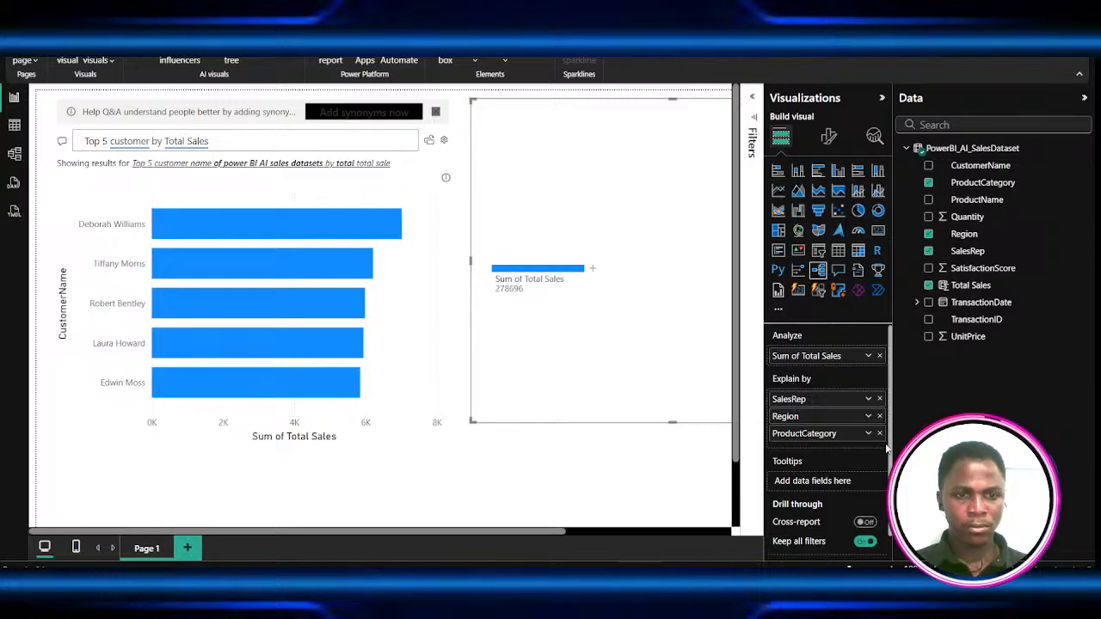
# - Expand the Sum of Total Sales node of the decomposition tree using the High value split
pyautogui.click(593, 270)
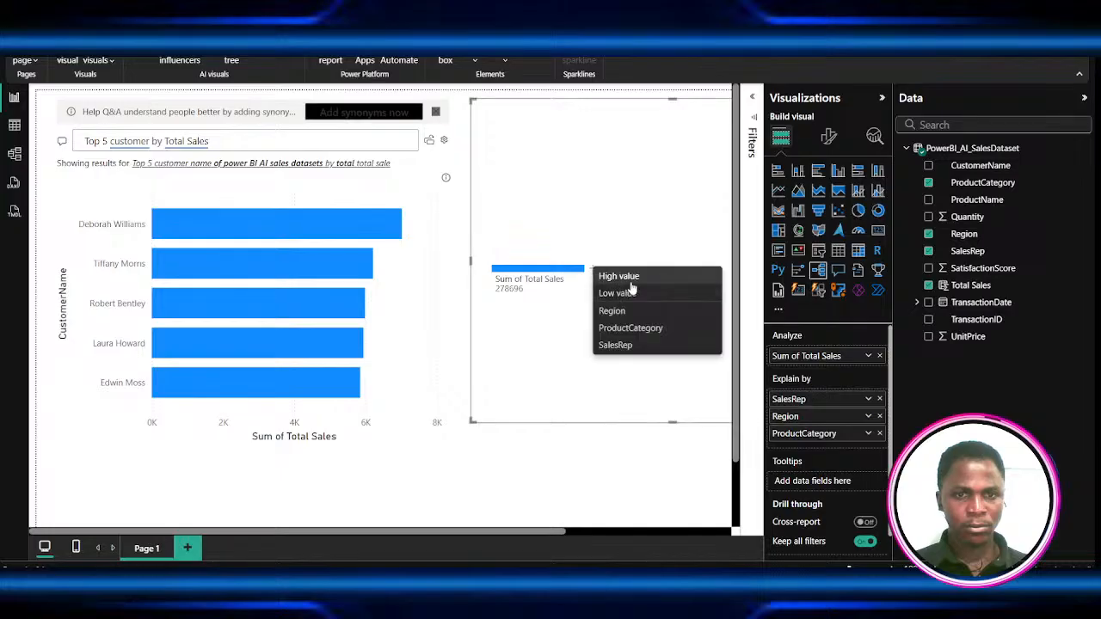
pyautogui.click(631, 282)
pyautogui.click(590, 272)
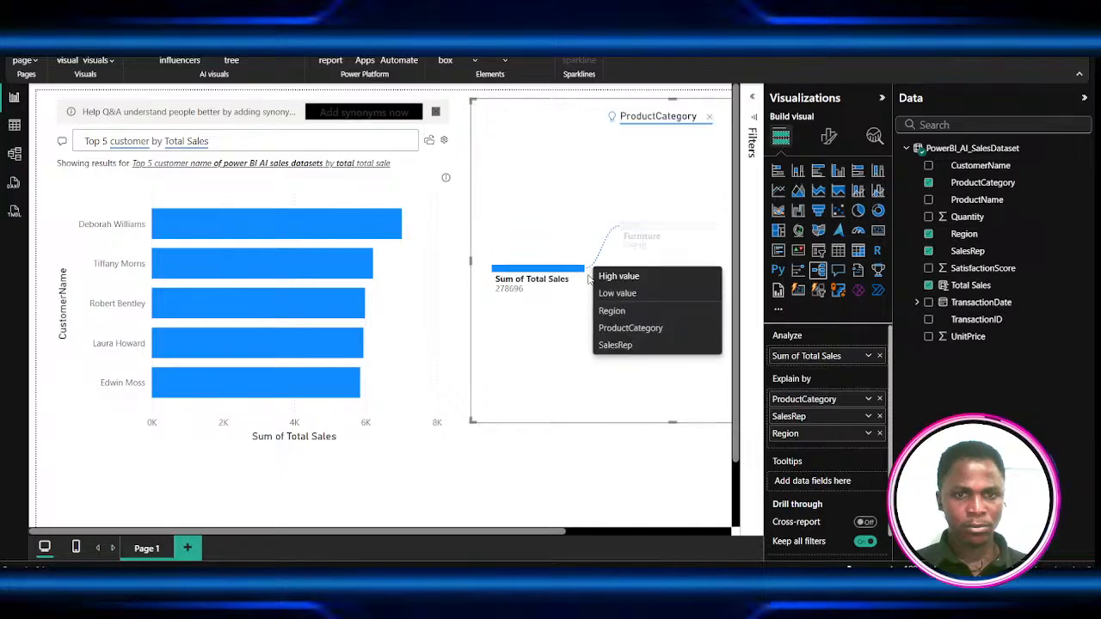
pyautogui.click(590, 398)
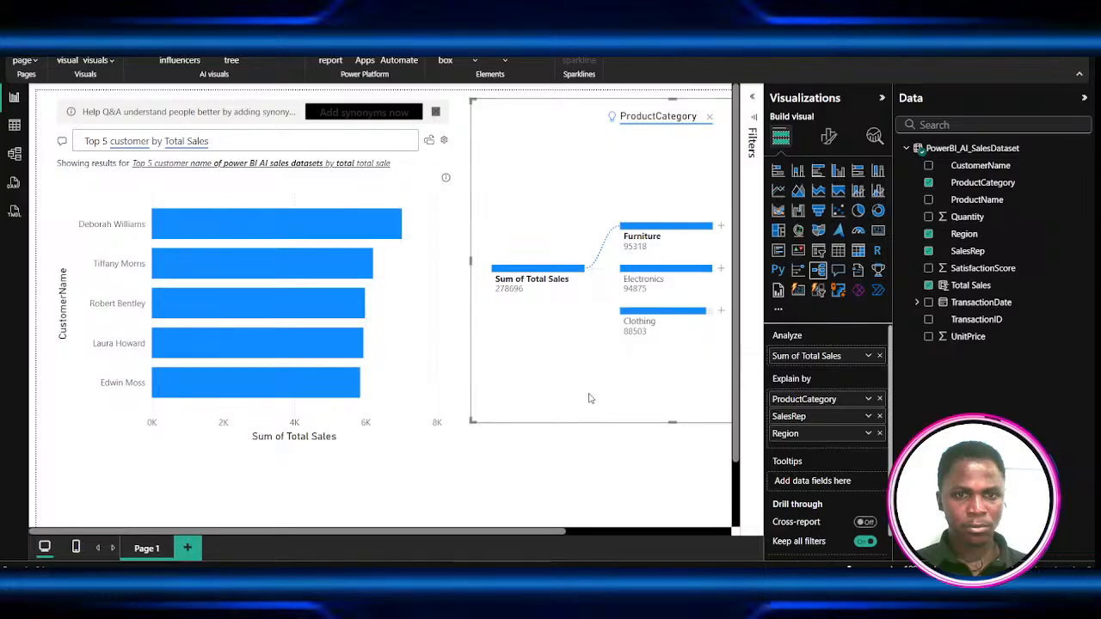
pyautogui.scroll(-1, 632, 316)
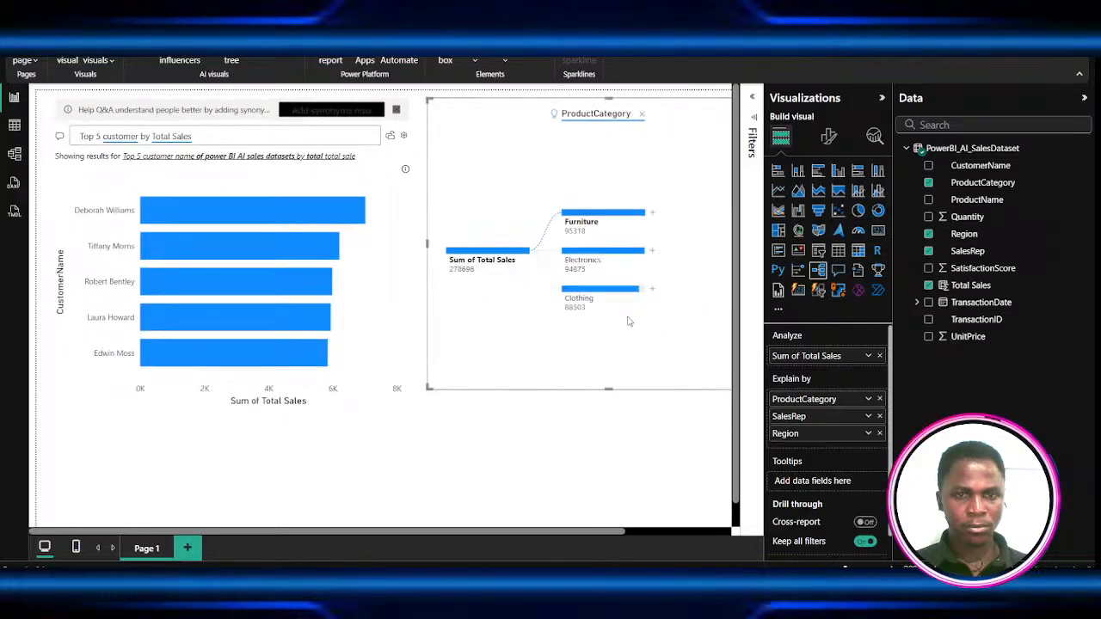
# - Expand the Furniture node of the decomposition tree to break its sales down by SalesRep
pyautogui.click(653, 217)
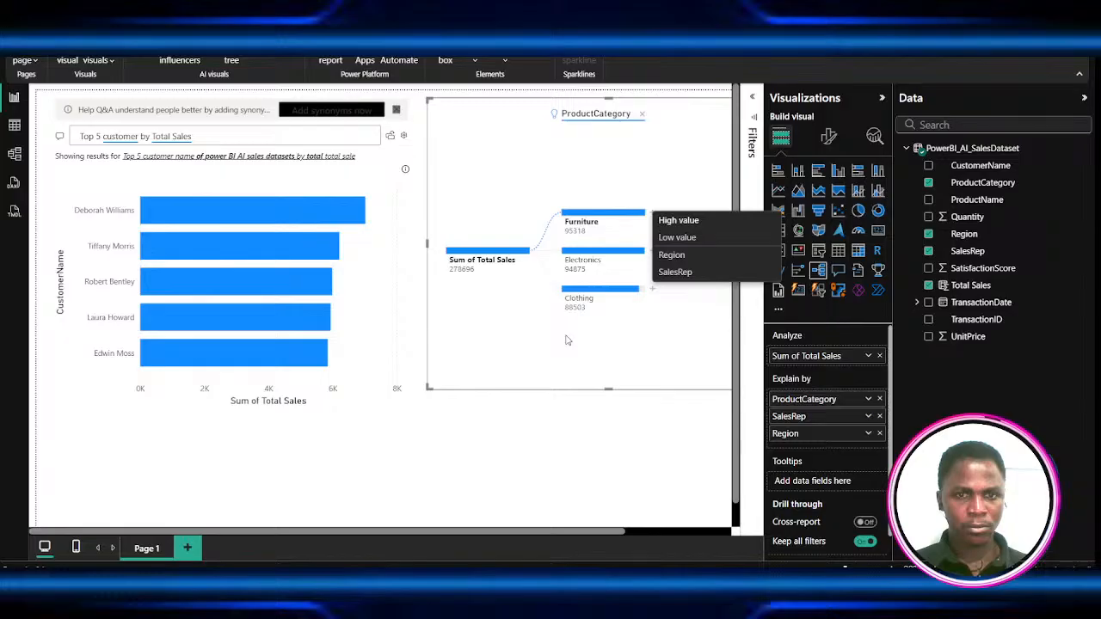
pyautogui.click(591, 250)
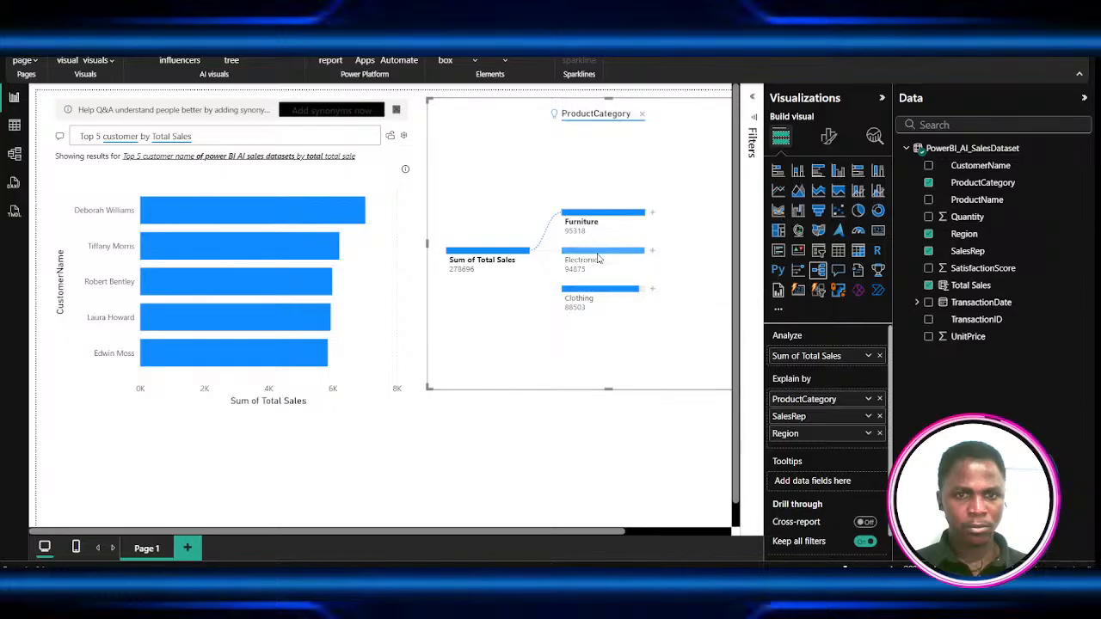
pyautogui.scroll(2, 634, 286)
pyautogui.scroll(-2, 647, 306)
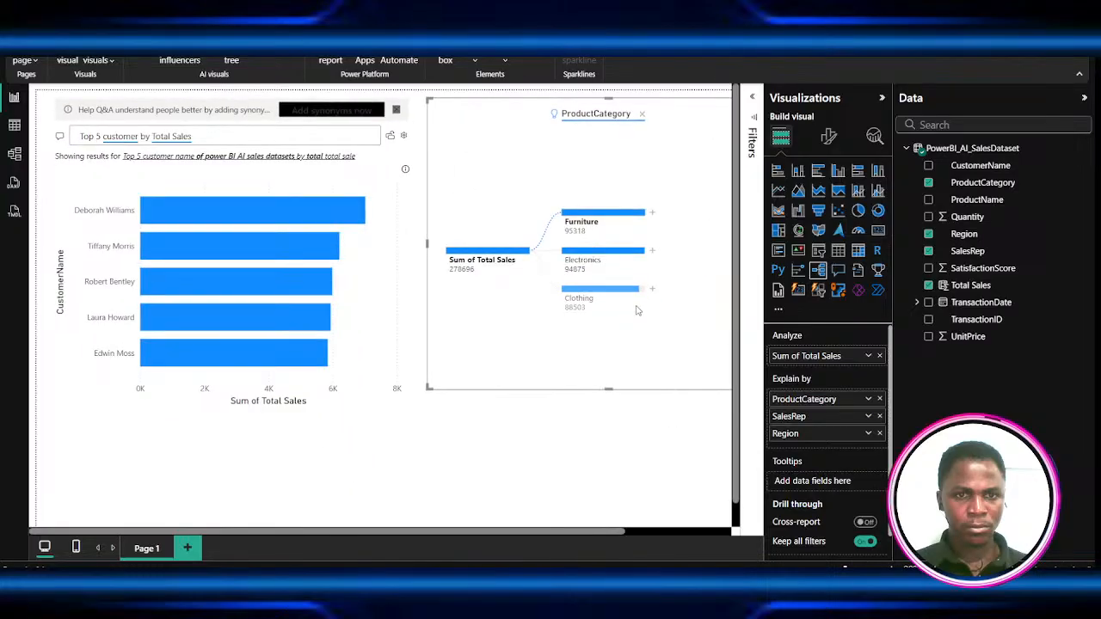
pyautogui.click(652, 212)
pyautogui.click(675, 272)
pyautogui.scroll(-1, 655, 323)
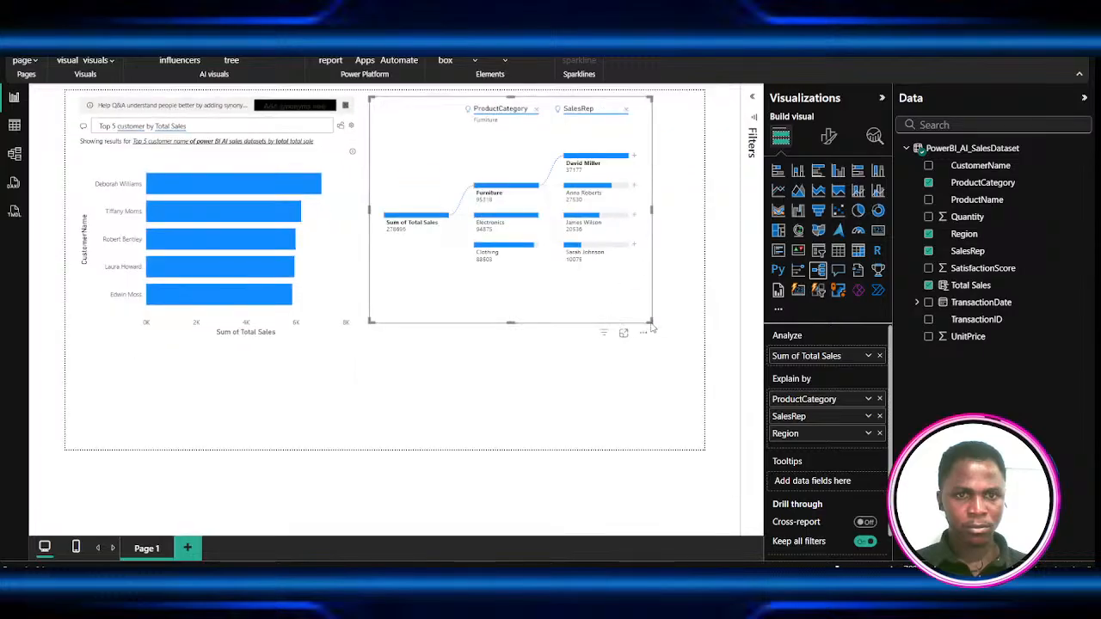
# - Enlarge the decomposition tree visual and expand the highest-selling Furniture sales rep's node by Region
pyautogui.moveTo(652, 326); pyautogui.dragTo(686, 367)
pyautogui.scroll(2, 616, 316)
pyautogui.scroll(-2, 616, 315)
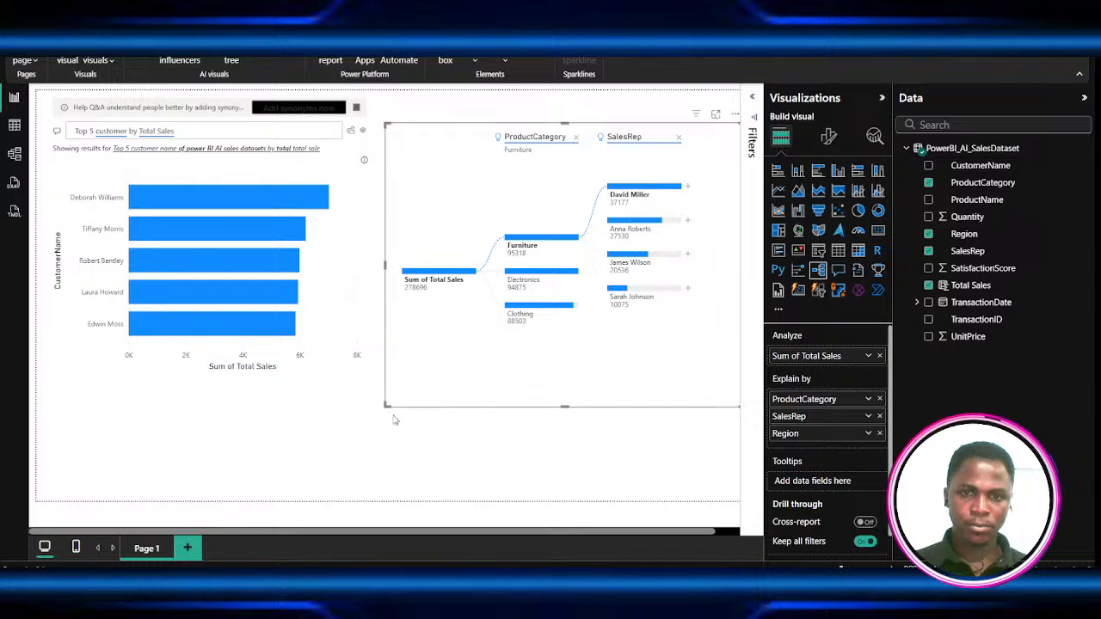
pyautogui.moveTo(386, 403); pyautogui.dragTo(328, 438)
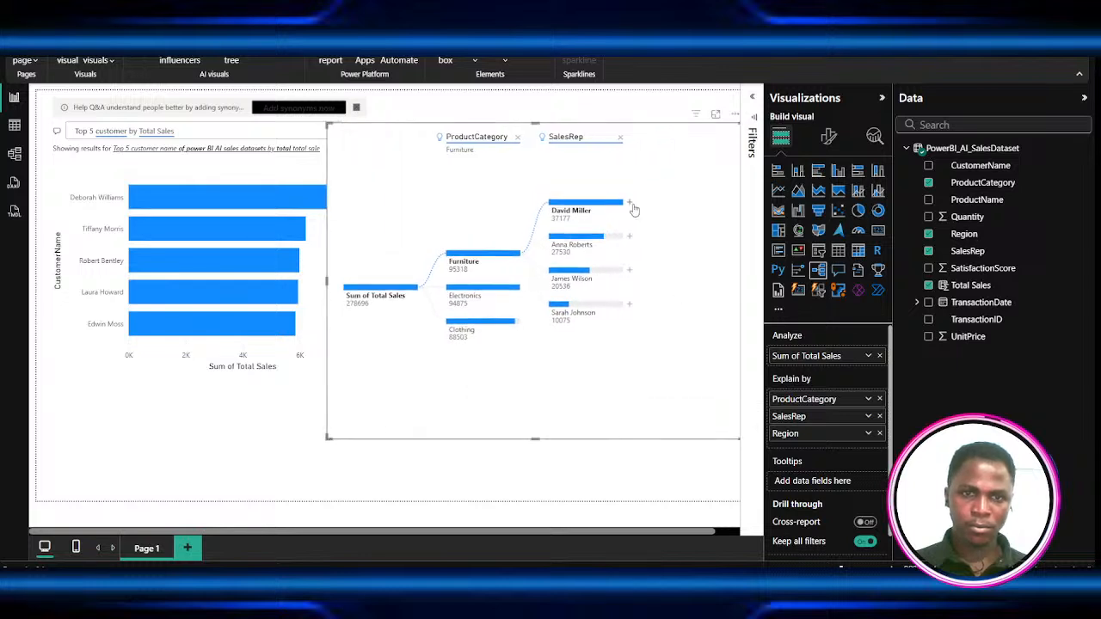
pyautogui.click(633, 209)
pyautogui.click(654, 244)
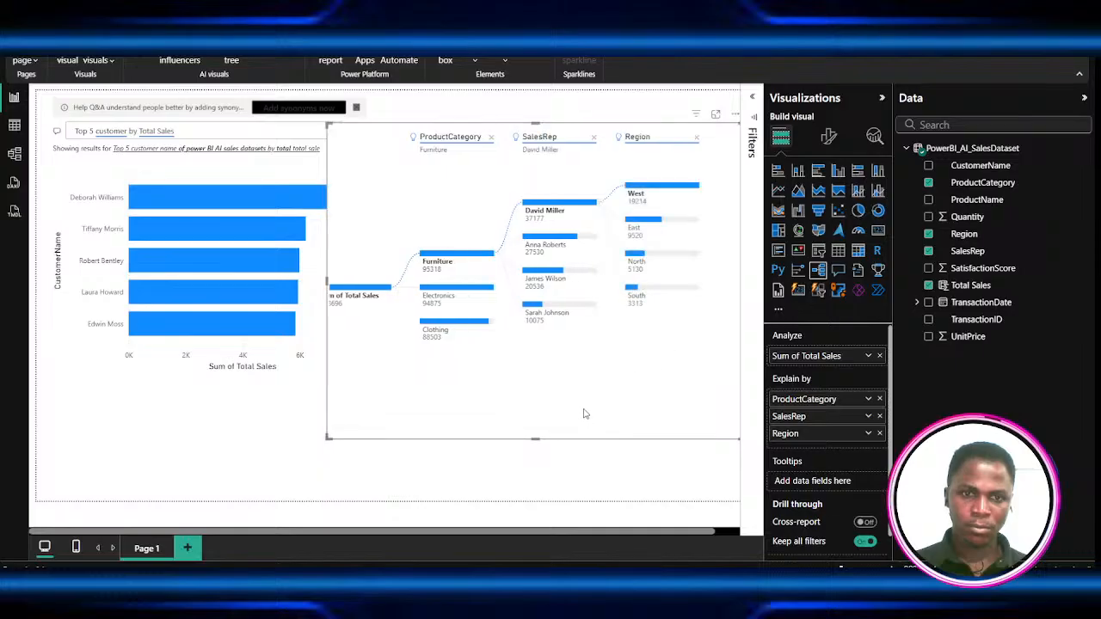
# - Select different sales reps under Furniture in turn to compare their sales by region
pyautogui.click(580, 310)
pyautogui.click(579, 274)
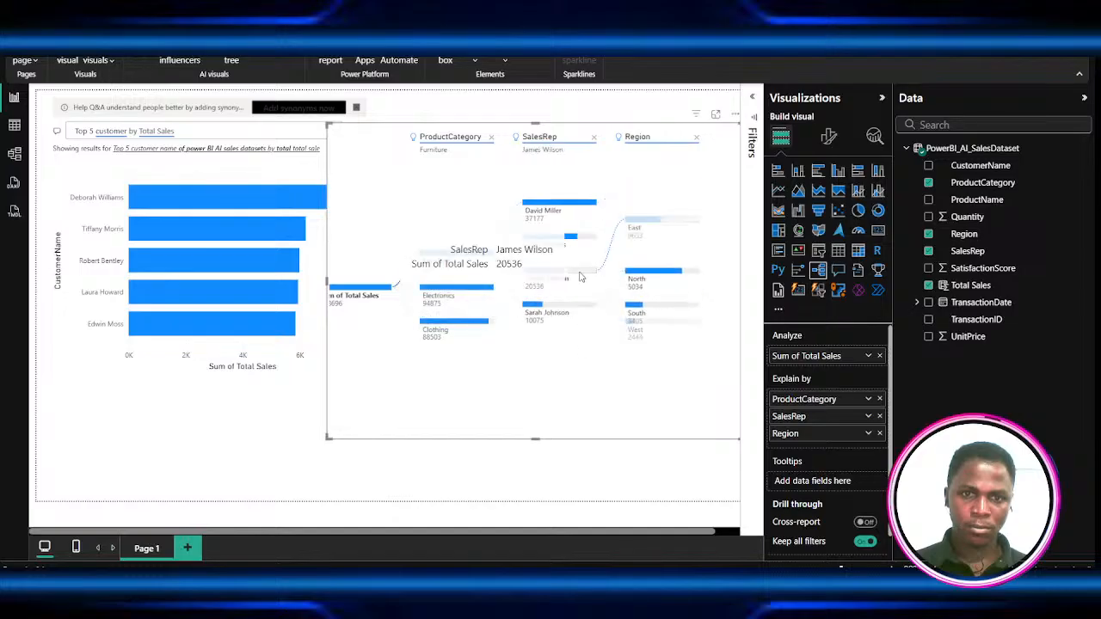
pyautogui.click(568, 245)
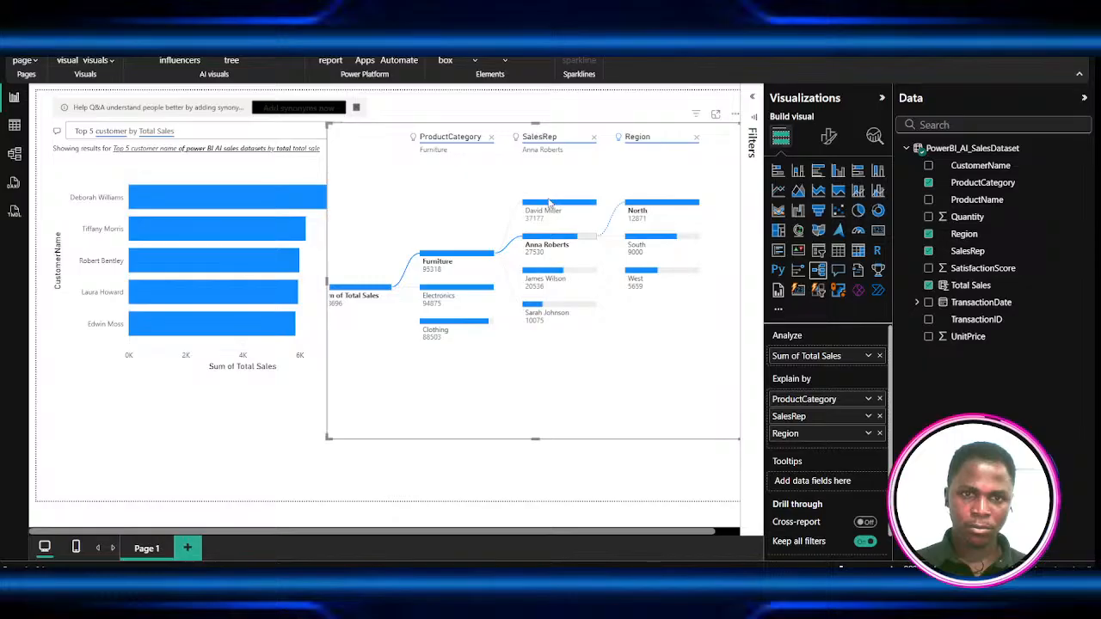
pyautogui.click(549, 203)
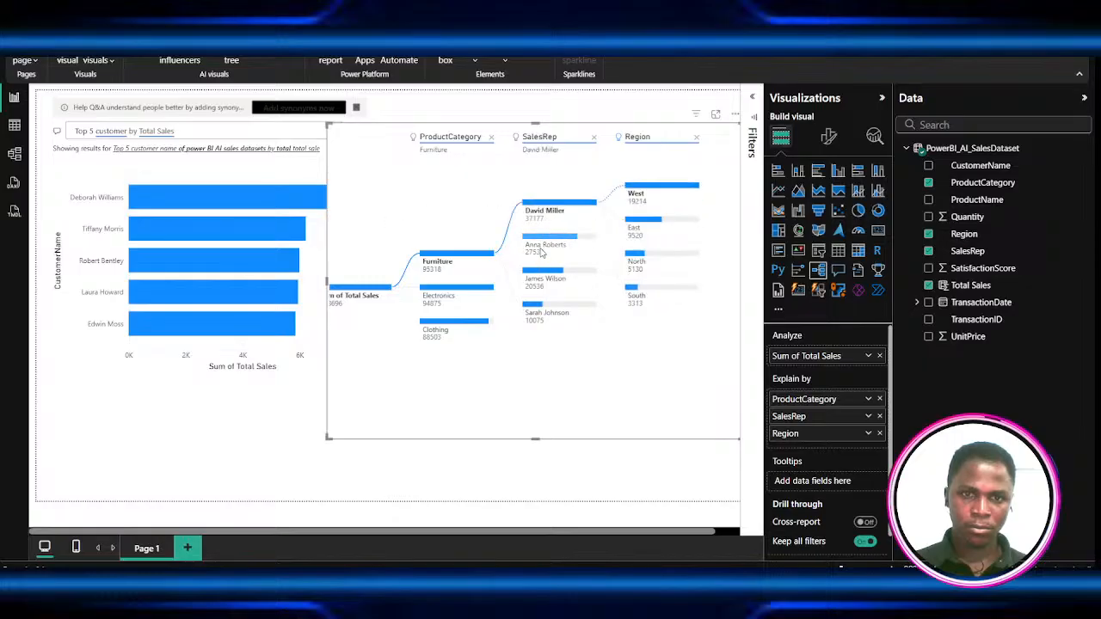
pyautogui.click(542, 249)
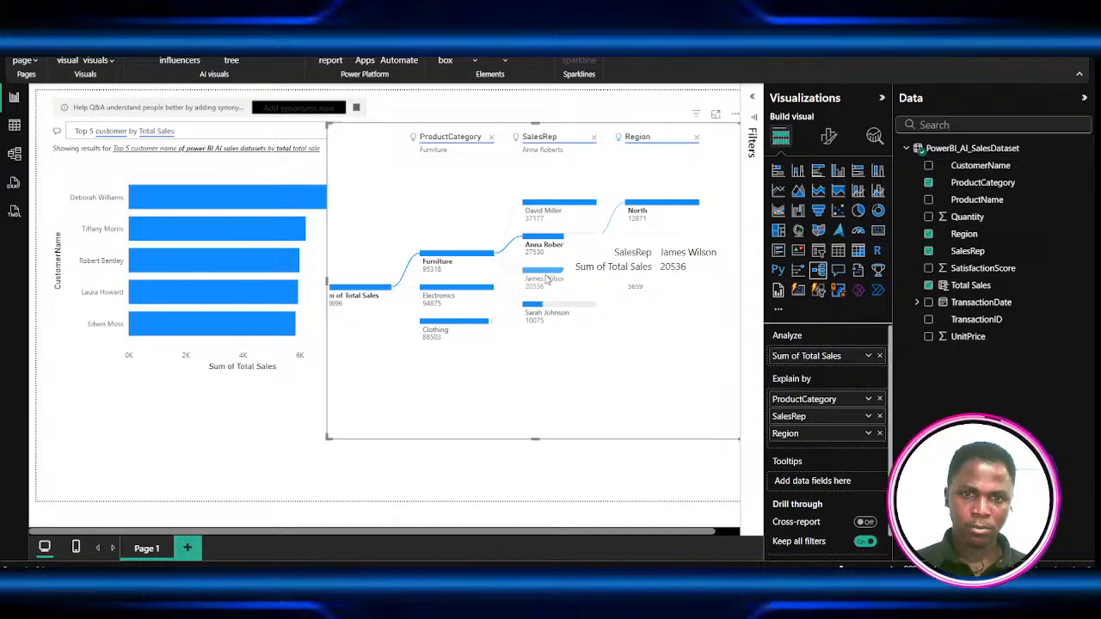
pyautogui.click(546, 275)
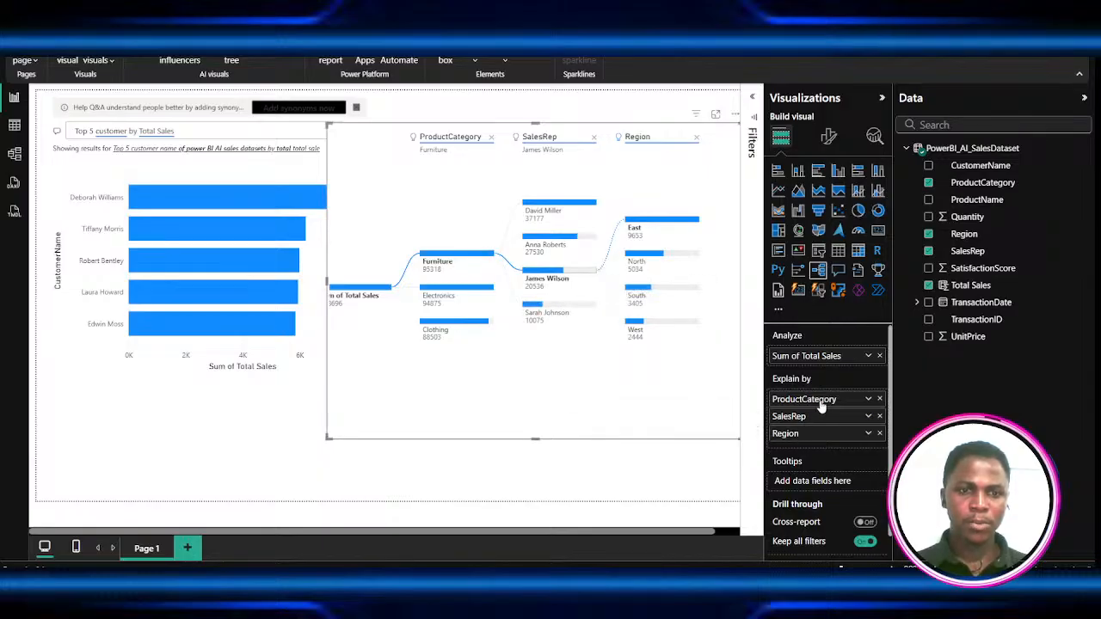
# - Reorder the decomposition tree's Explain by fields to Region, ProductCategory, SalesRep
pyautogui.moveTo(824, 405); pyautogui.dragTo(824, 425)
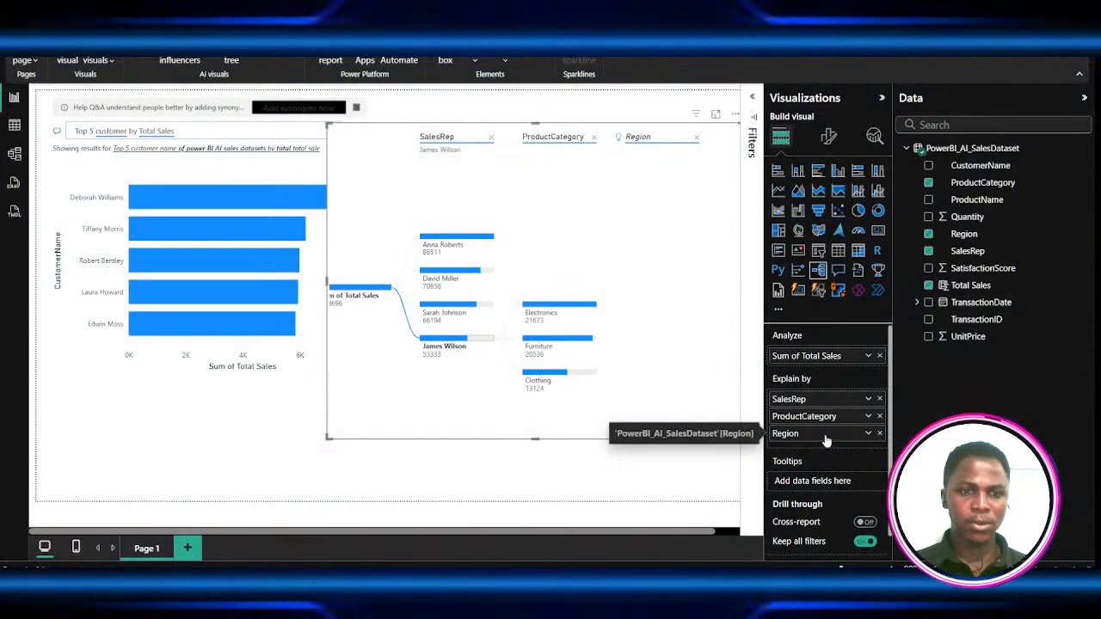
pyautogui.moveTo(828, 437); pyautogui.dragTo(822, 399)
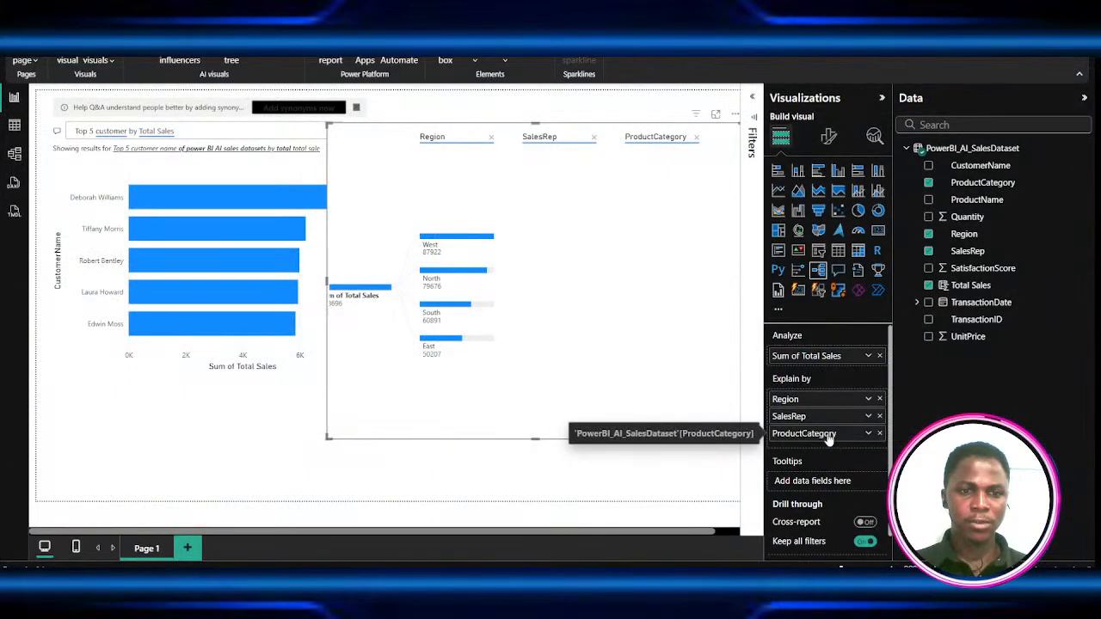
pyautogui.moveTo(829, 438); pyautogui.dragTo(828, 418)
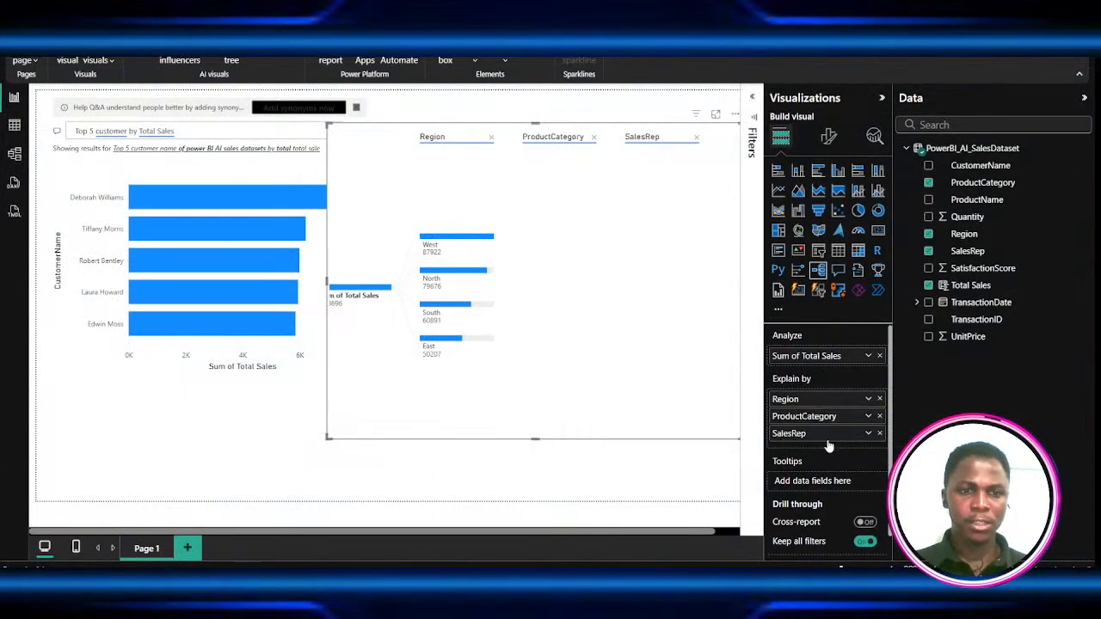
# - Drill into the West region and its Clothing category, highlighting the customer chart by the first and second sales reps
pyautogui.click(503, 240)
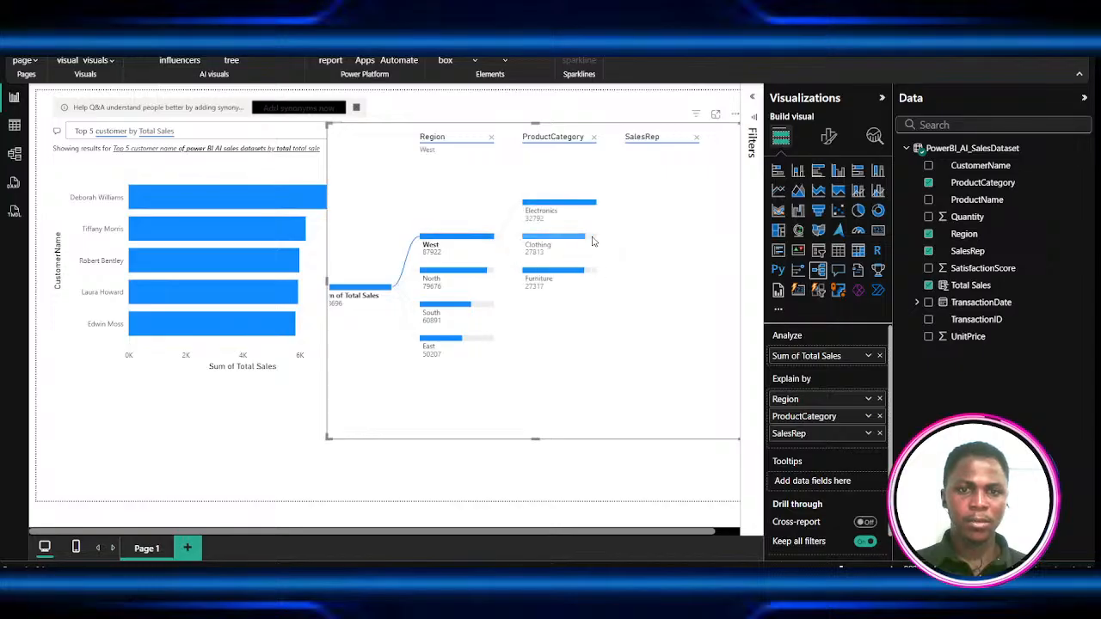
pyautogui.click(595, 240)
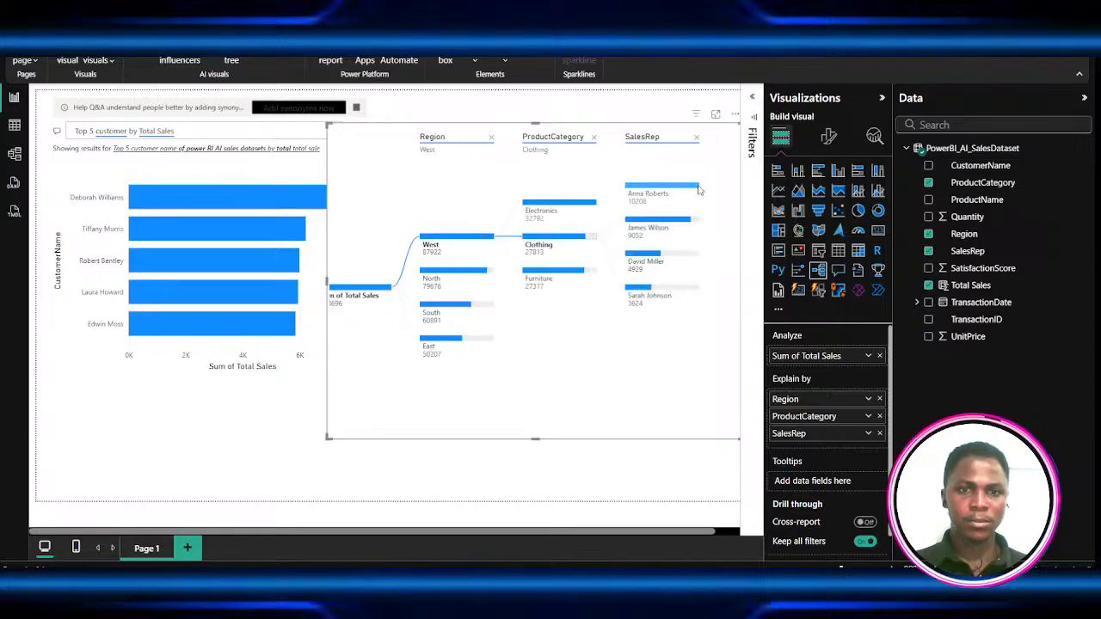
pyautogui.click(676, 195)
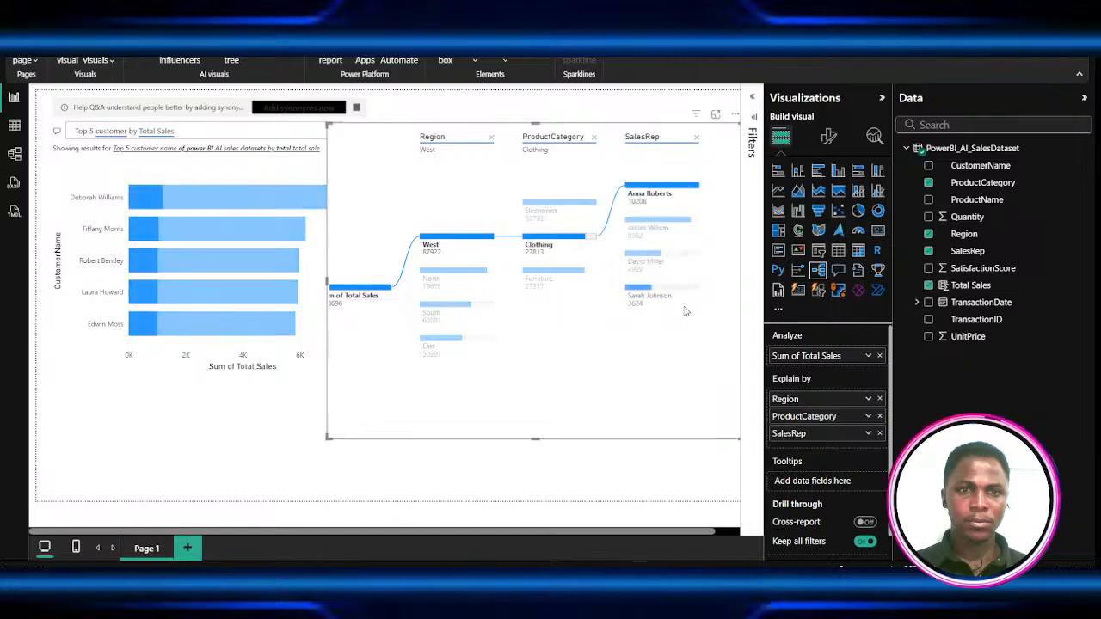
pyautogui.click(677, 194)
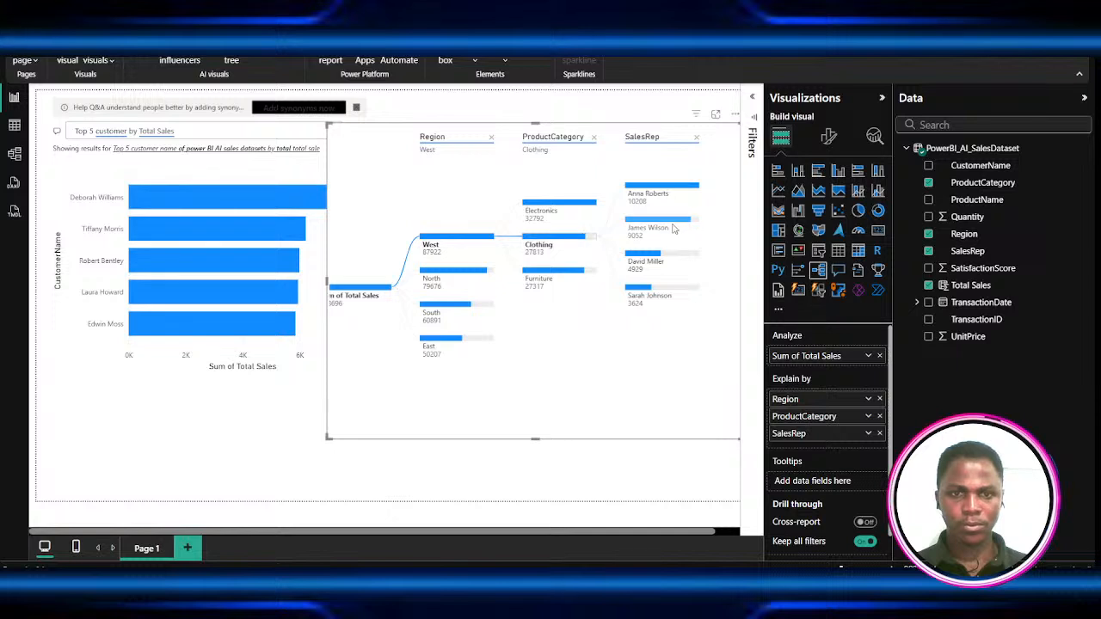
pyautogui.click(698, 233)
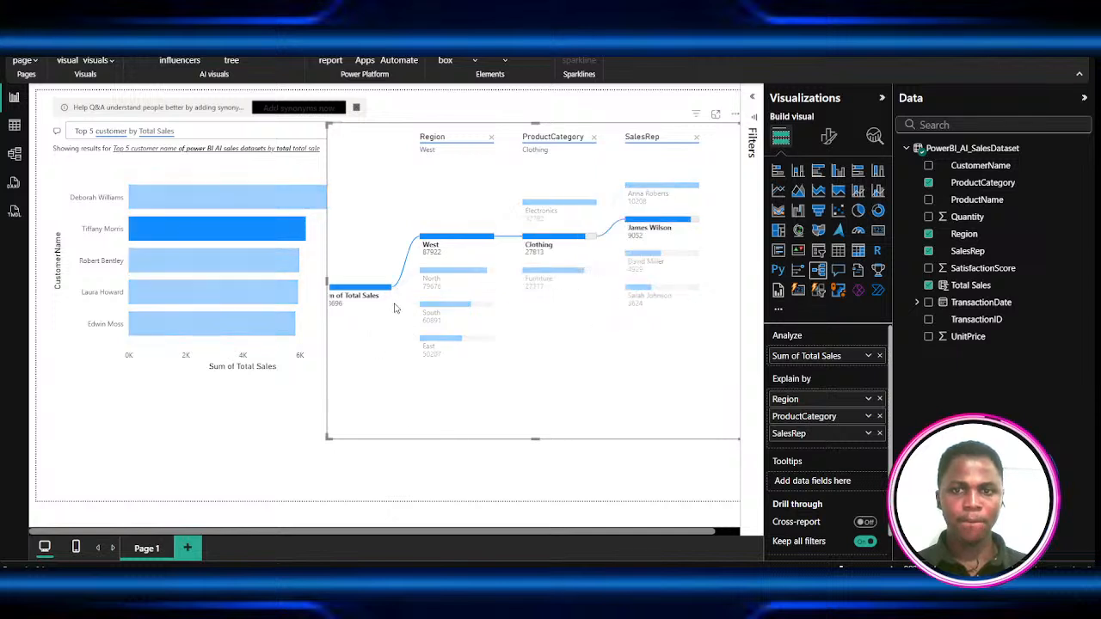
# - Highlight the customer chart by the third and fourth Clothing sales reps, and switch the West branch to the Furniture category
pyautogui.hscroll(1, 521, 356)
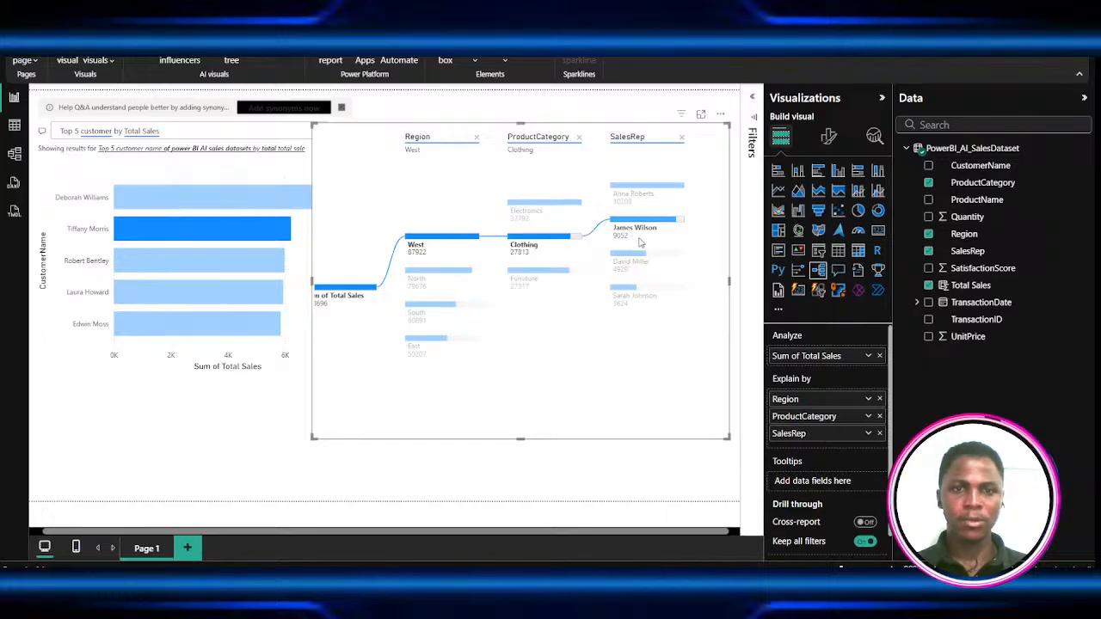
pyautogui.click(633, 186)
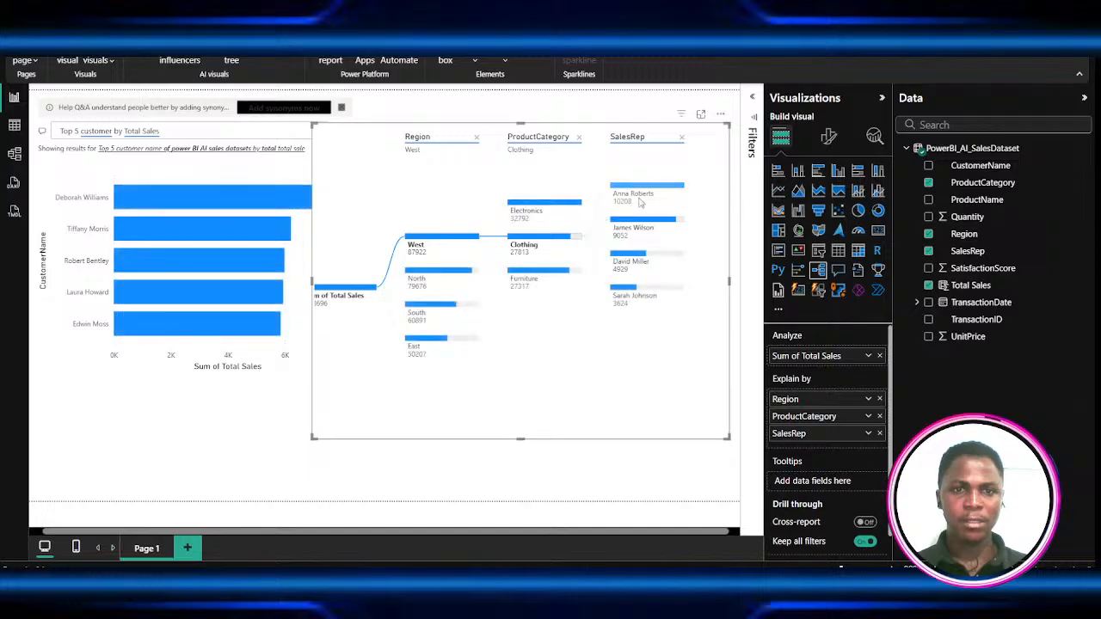
pyautogui.click(625, 260)
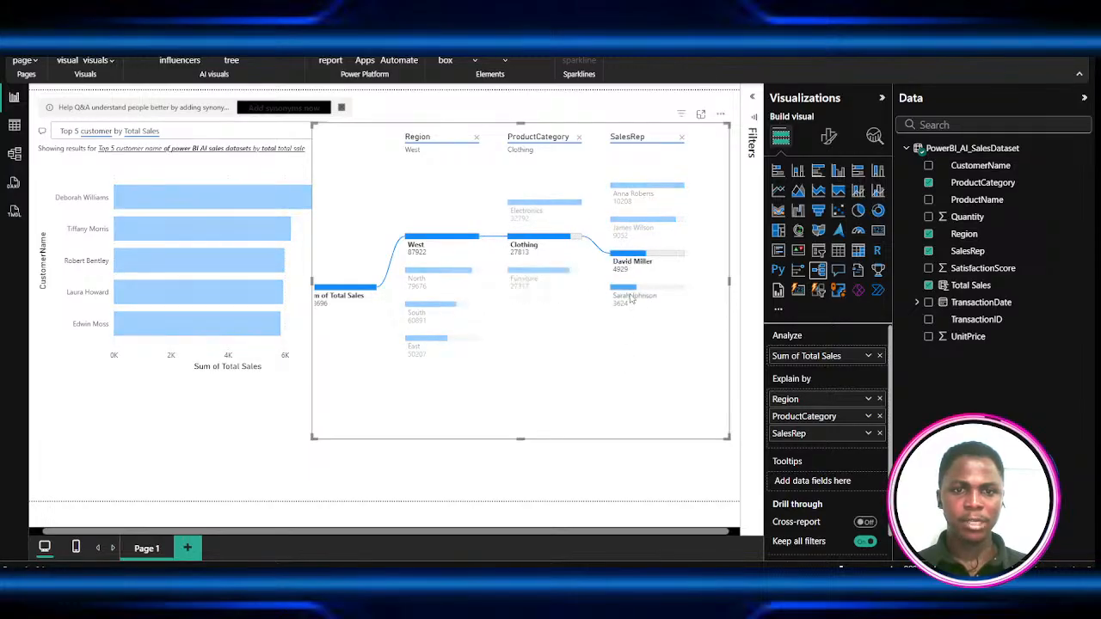
pyautogui.click(631, 292)
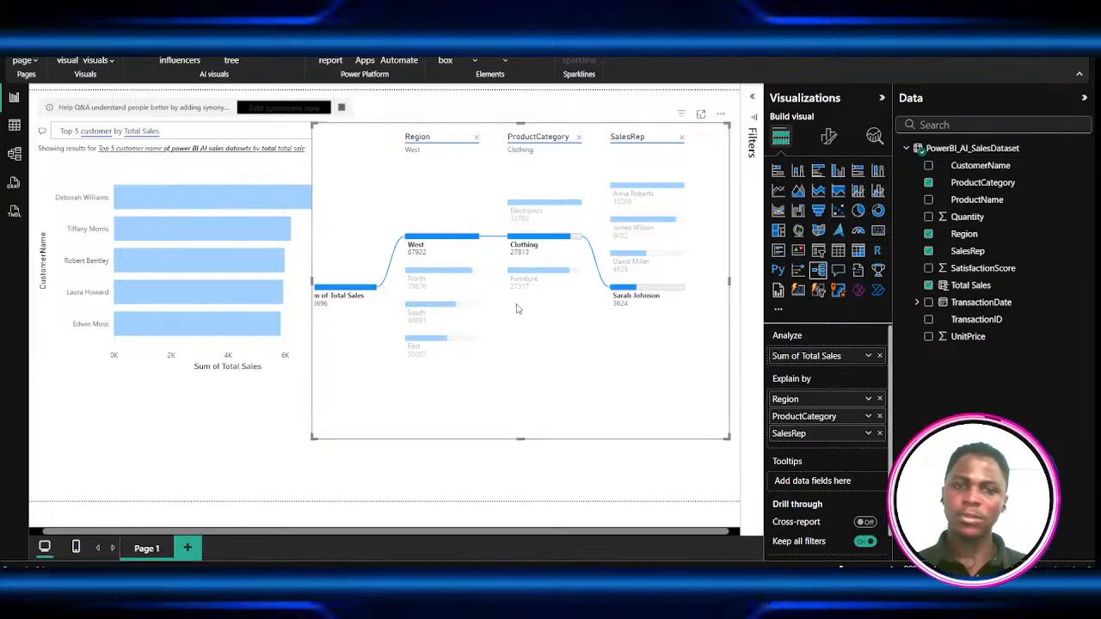
pyautogui.click(529, 274)
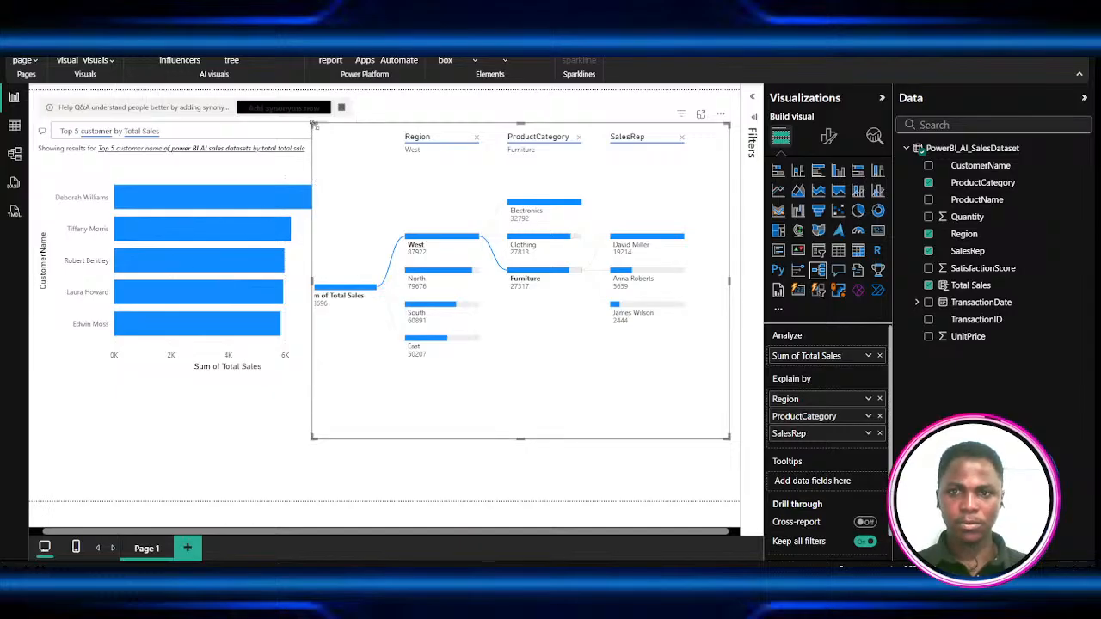
# - Shrink the decomposition tree visual and move it up beside the customer chart, adjusting its lower edge and width
pyautogui.moveTo(312, 124); pyautogui.dragTo(393, 129)
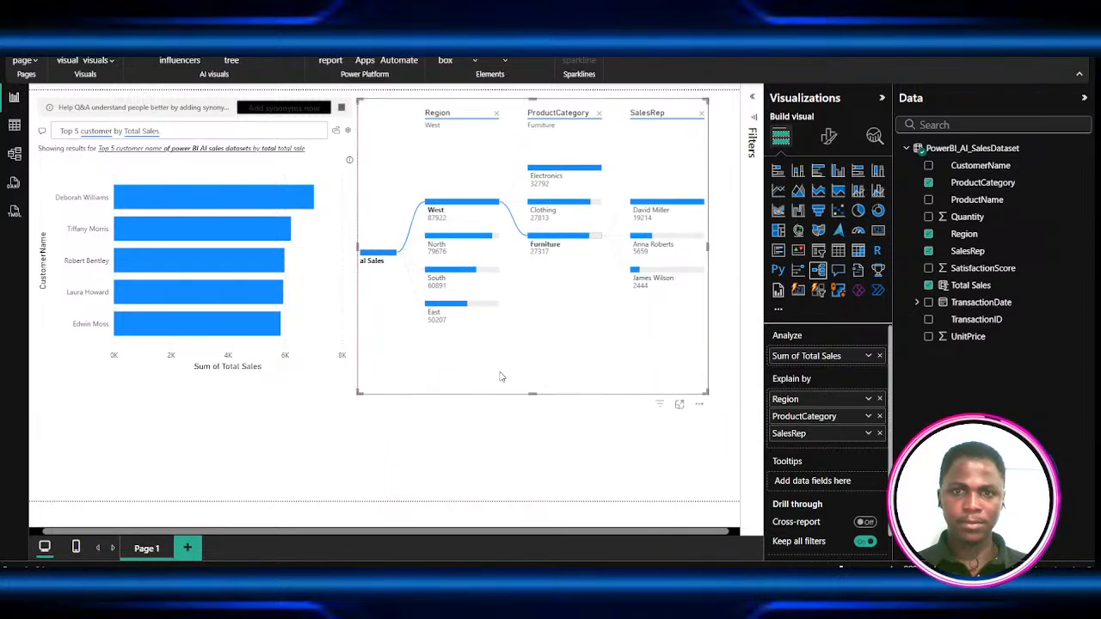
pyautogui.click(541, 435)
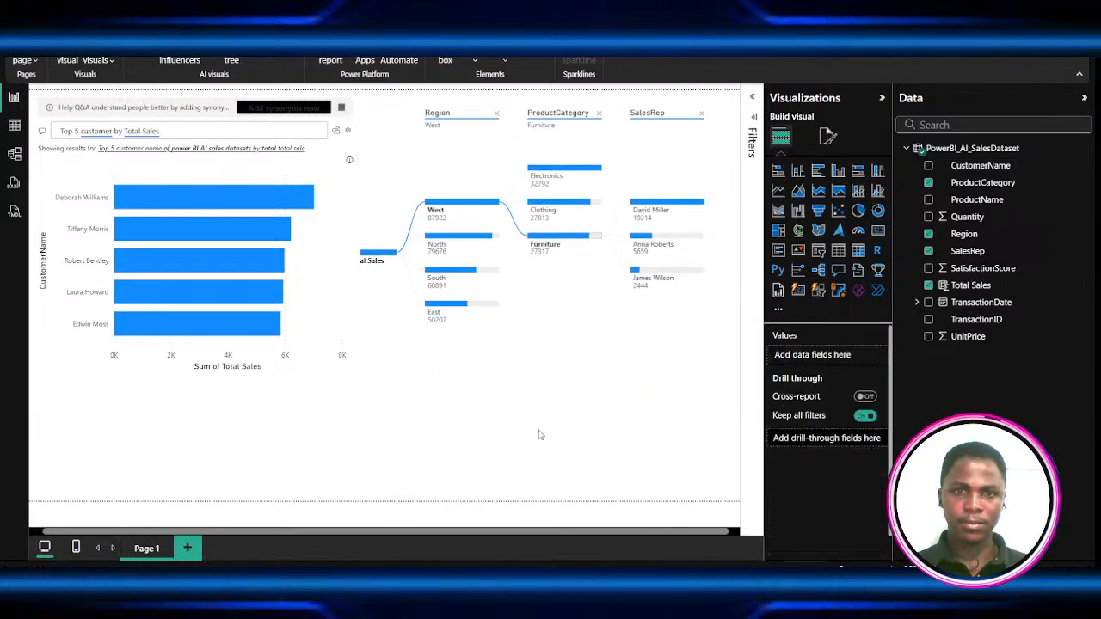
pyautogui.click(560, 367)
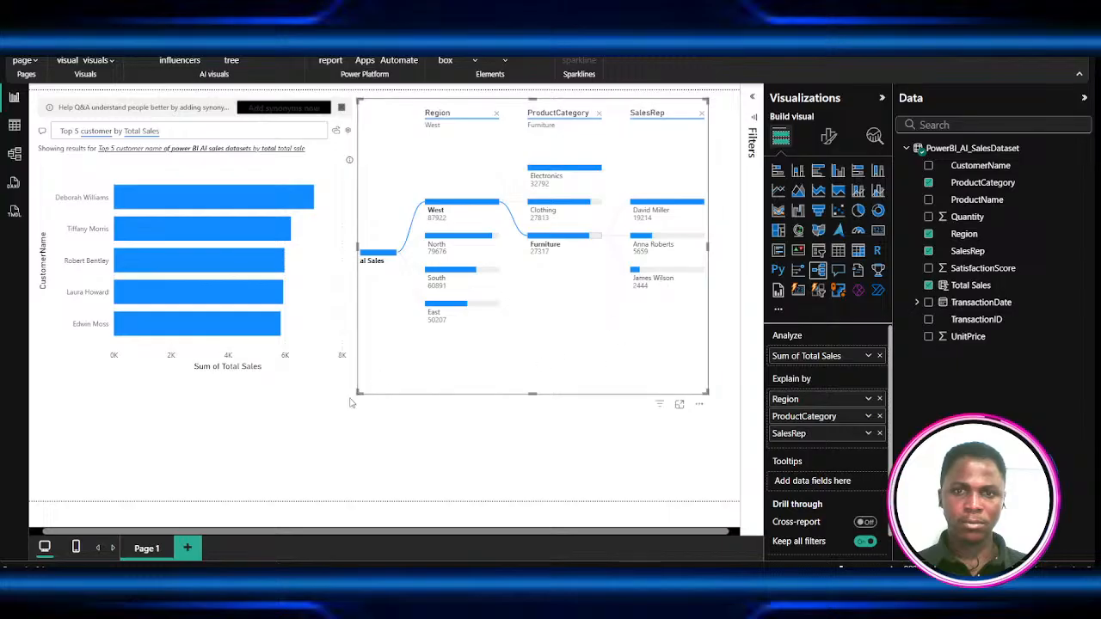
pyautogui.moveTo(358, 393); pyautogui.dragTo(355, 391)
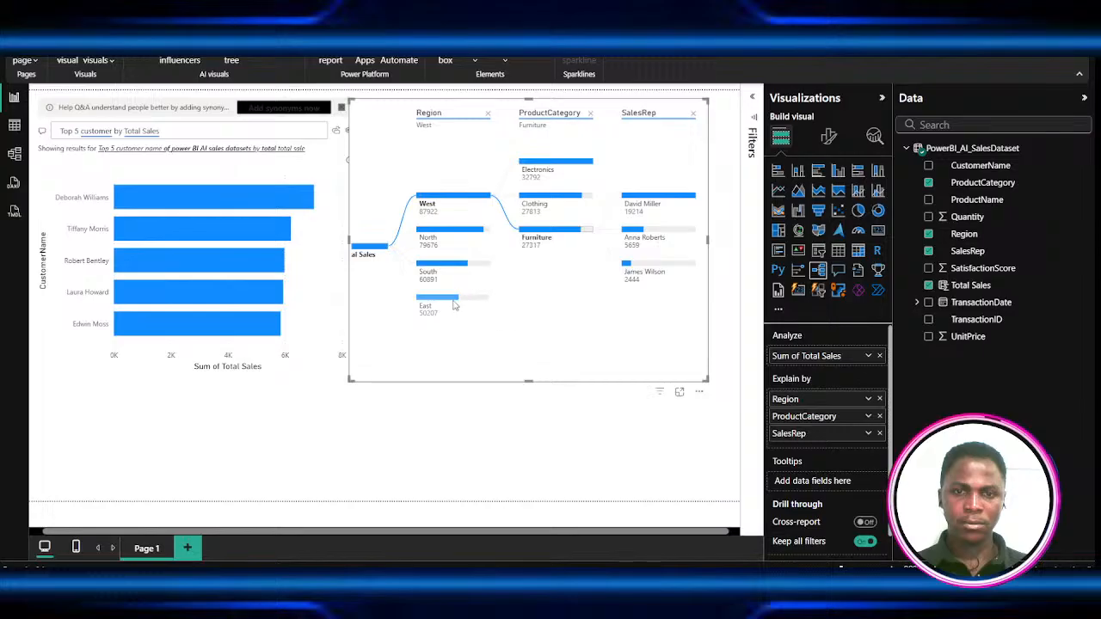
# - Switch the decomposition tree through the East, South and North regions, and select the fourth sales rep under North's Furniture category
pyautogui.click(456, 298)
pyautogui.click(454, 273)
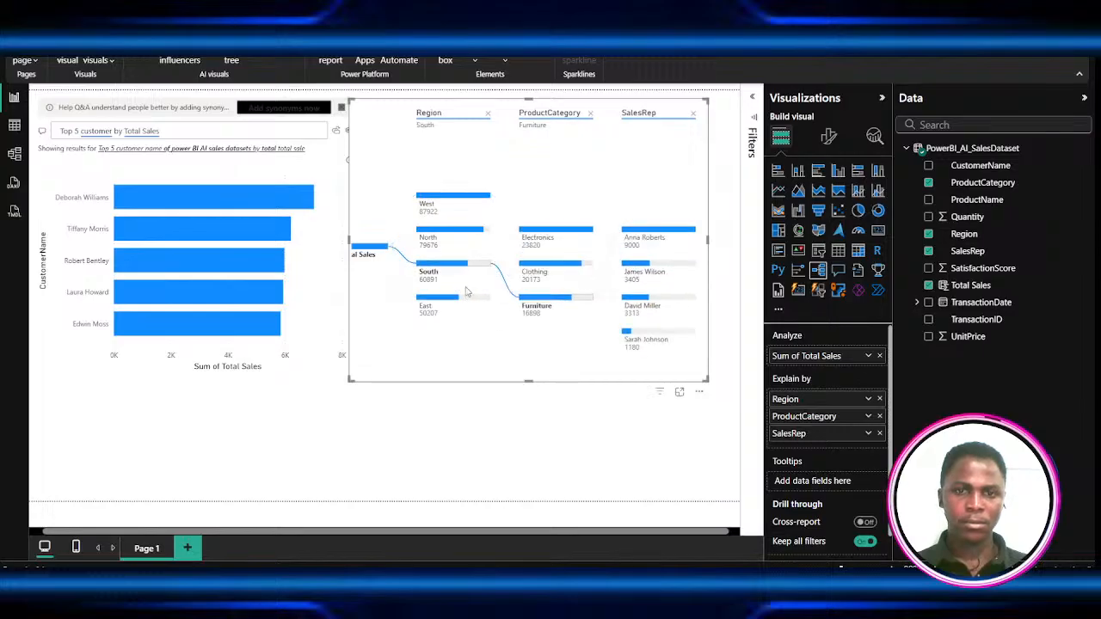
pyautogui.click(465, 240)
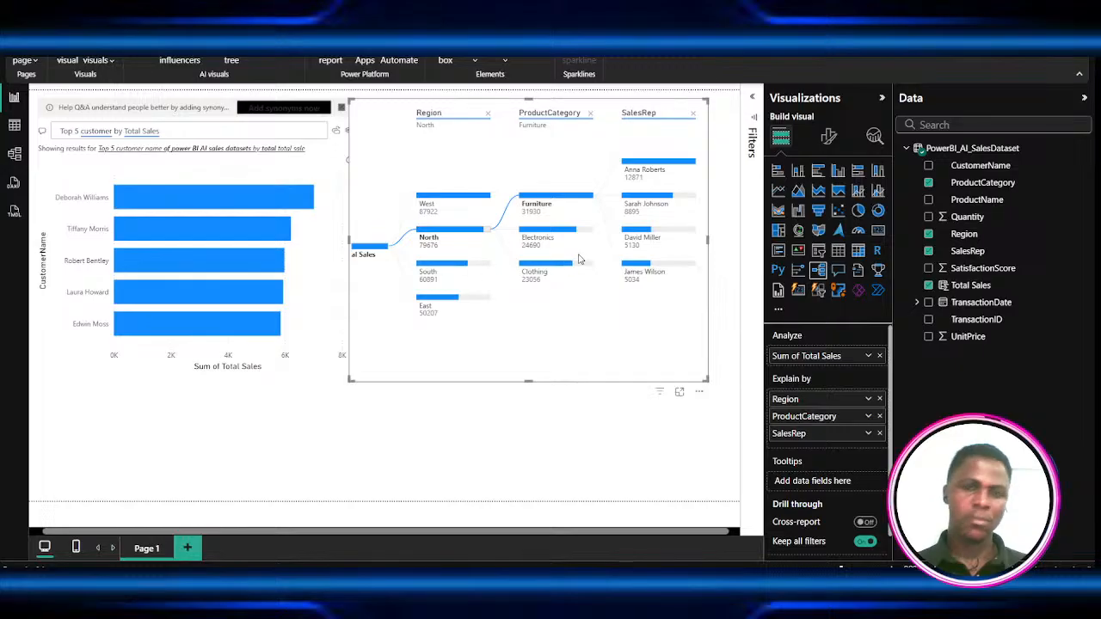
pyautogui.click(643, 275)
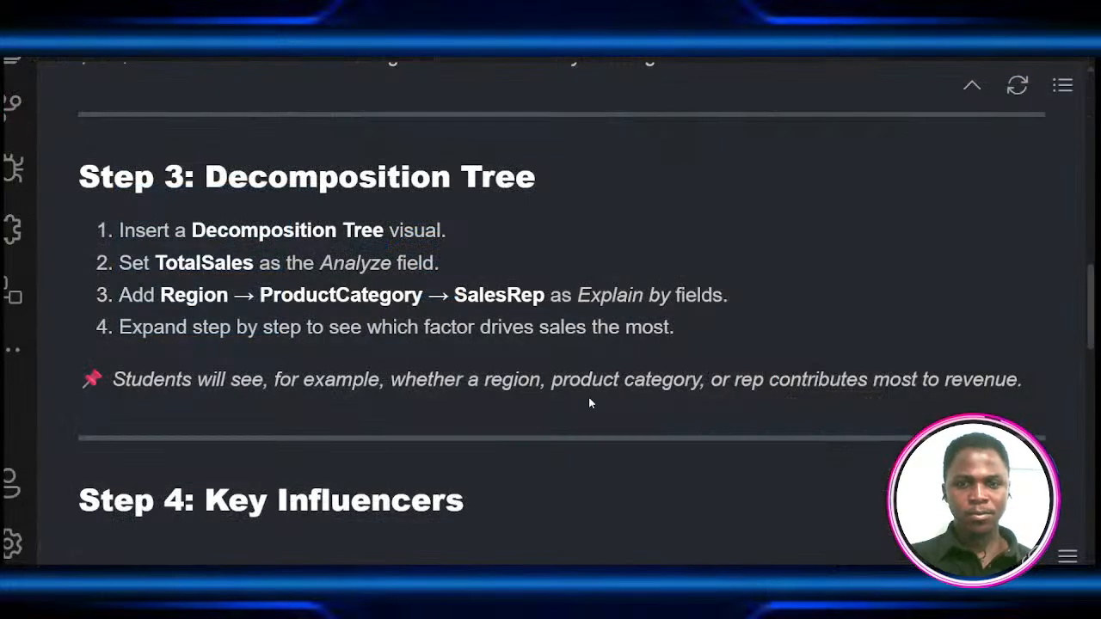
# - Insert a key influencers visual, position it below the customer chart, and set SatisfactionScore as its Analyze field
pyautogui.scroll(-5, 590, 400)
pyautogui.scroll(-1, 589, 400)
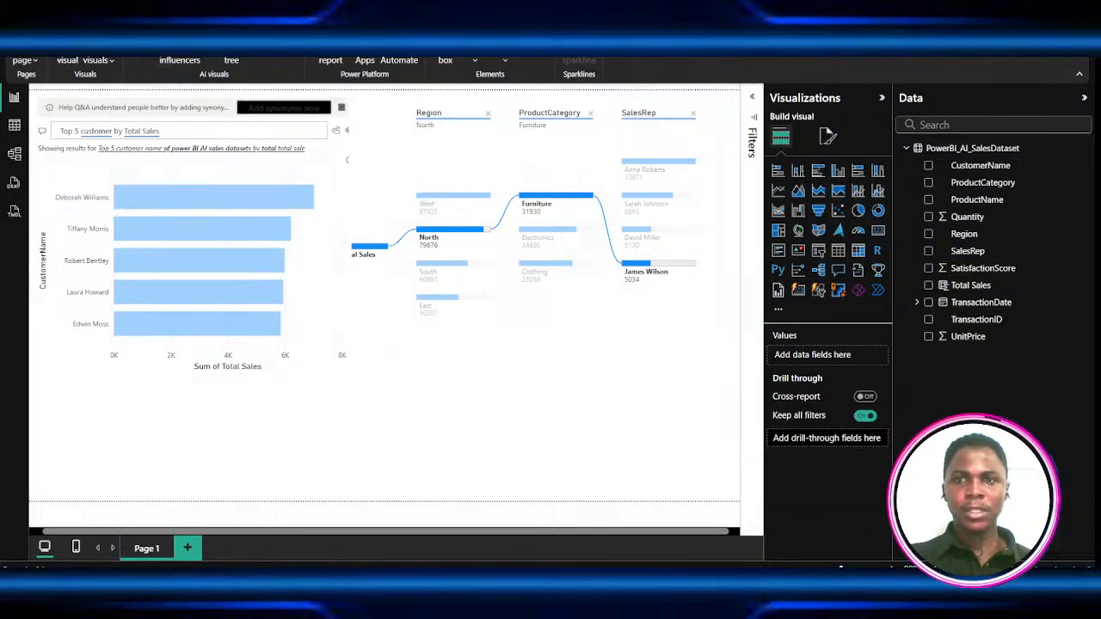
pyautogui.click(179, 62)
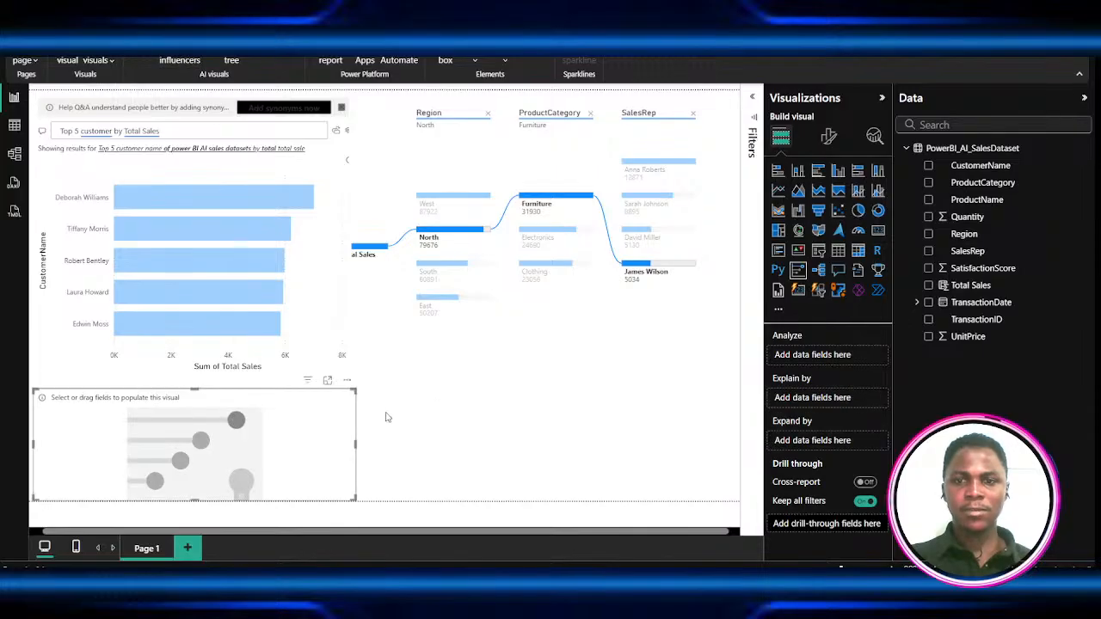
pyautogui.moveTo(305, 450)
pyautogui.mouseDown()
pyautogui.moveTo(393, 450)
pyautogui.moveTo(301, 450)
pyautogui.mouseUp()
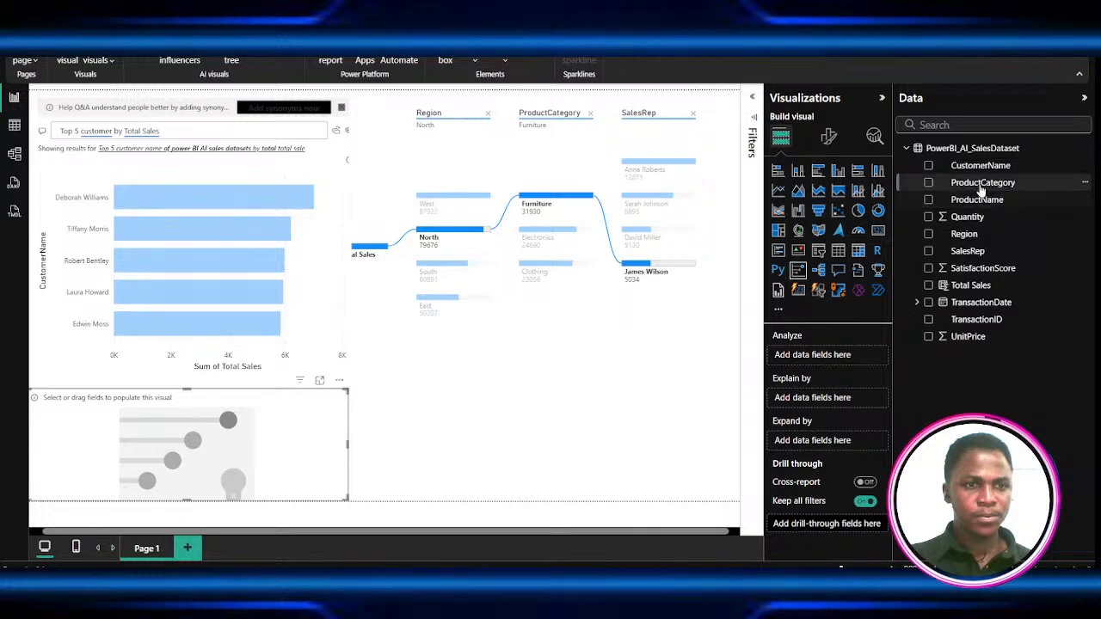
pyautogui.moveTo(978, 268); pyautogui.dragTo(825, 356)
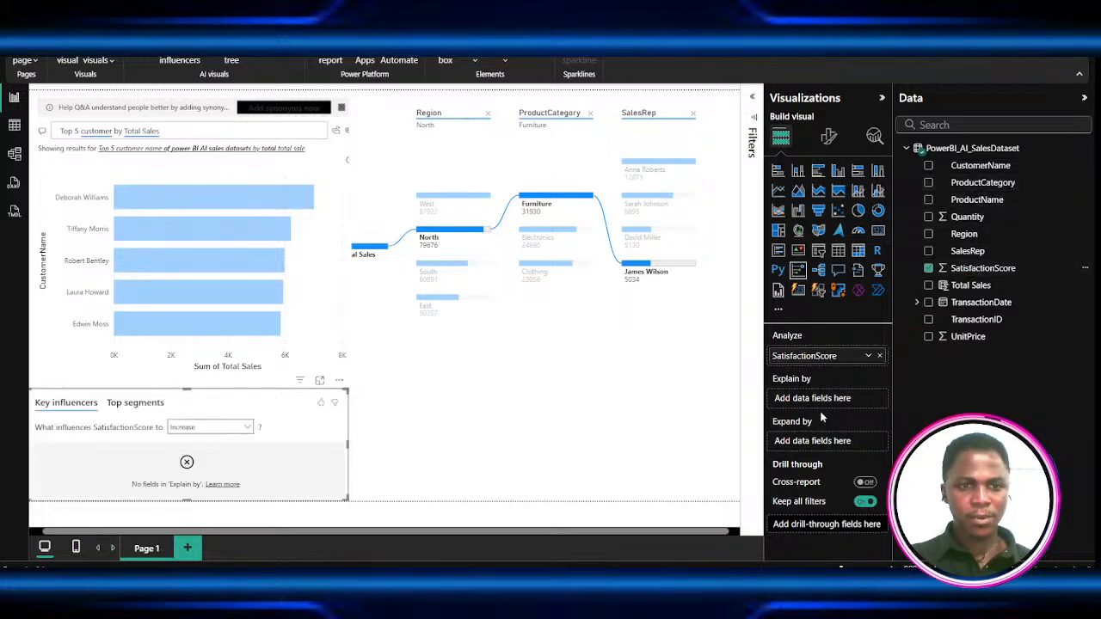
pyautogui.moveTo(289, 413)
pyautogui.mouseDown()
pyautogui.moveTo(353, 413)
pyautogui.moveTo(291, 406)
pyautogui.mouseUp()
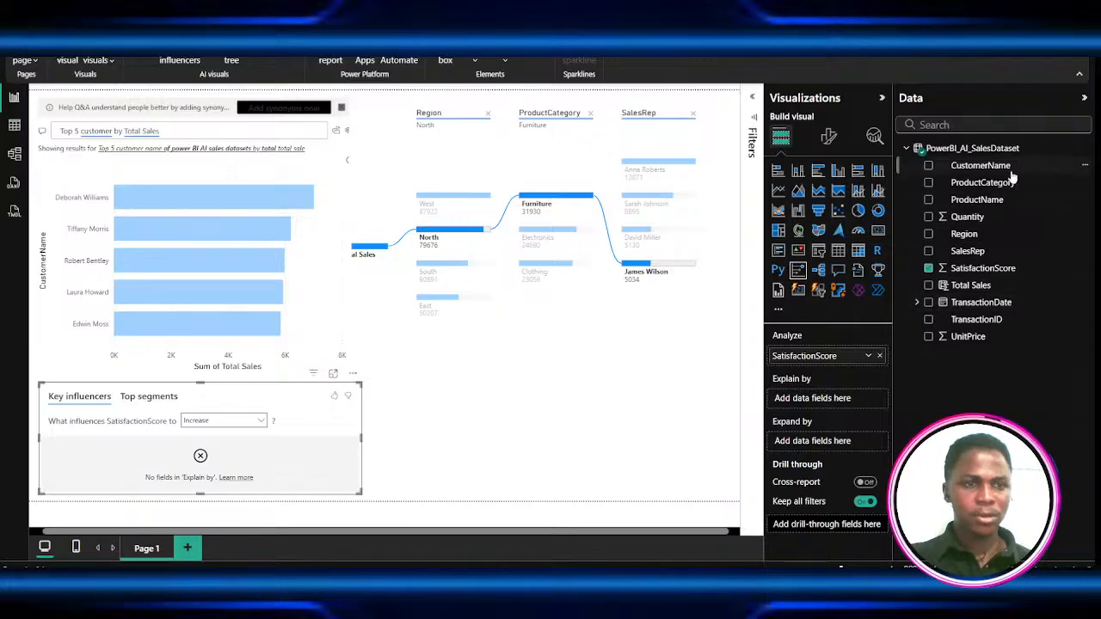
# - Add ProductCategory, Region, UnitPrice and SalesRep as the key influencers' Explain by fields, and enlarge the visual
pyautogui.moveTo(1002, 191); pyautogui.dragTo(839, 400)
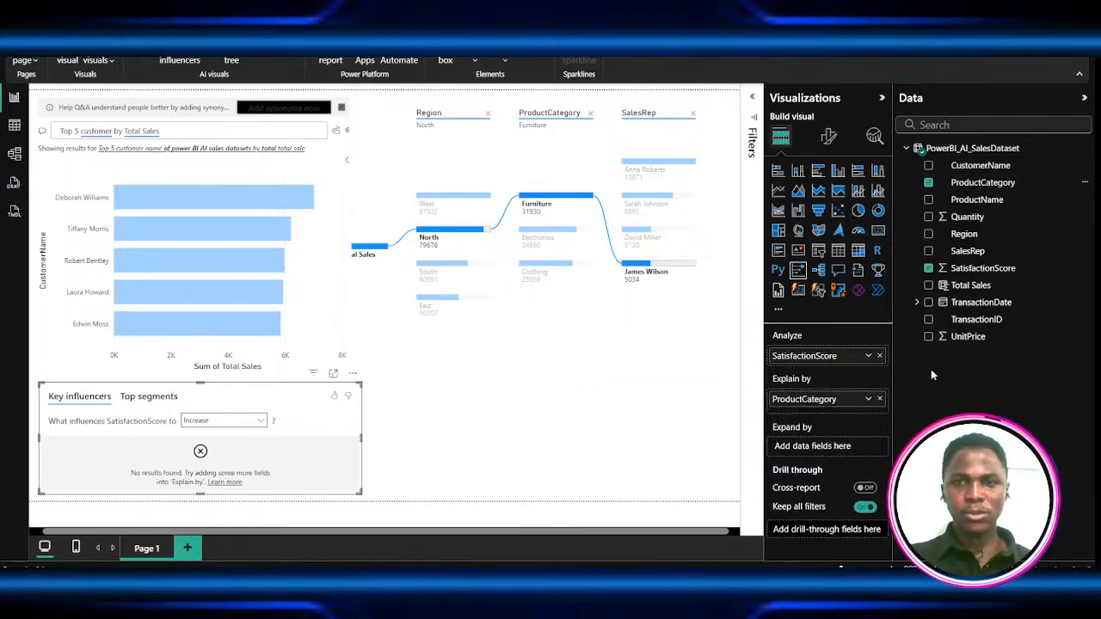
pyautogui.moveTo(969, 238); pyautogui.dragTo(838, 407)
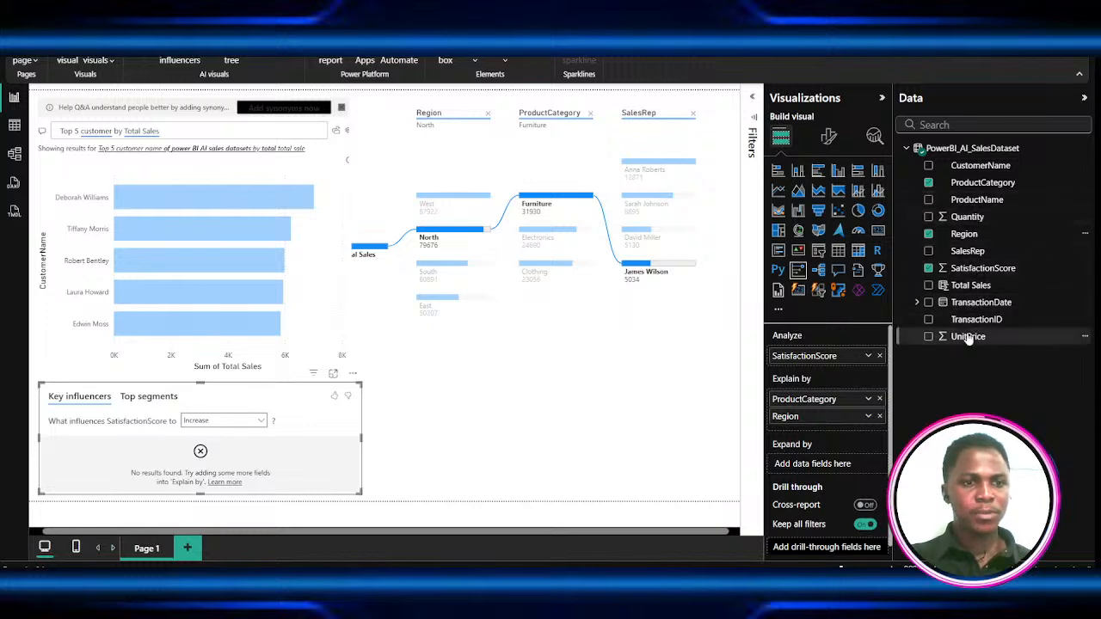
pyautogui.moveTo(969, 339); pyautogui.dragTo(822, 431)
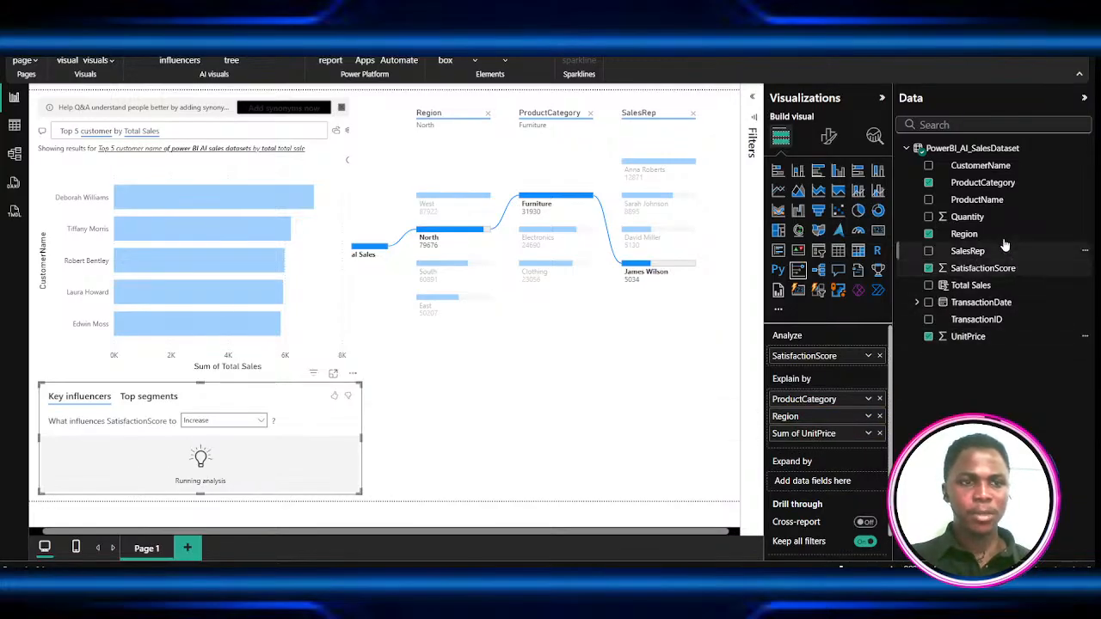
pyautogui.moveTo(984, 251); pyautogui.dragTo(831, 448)
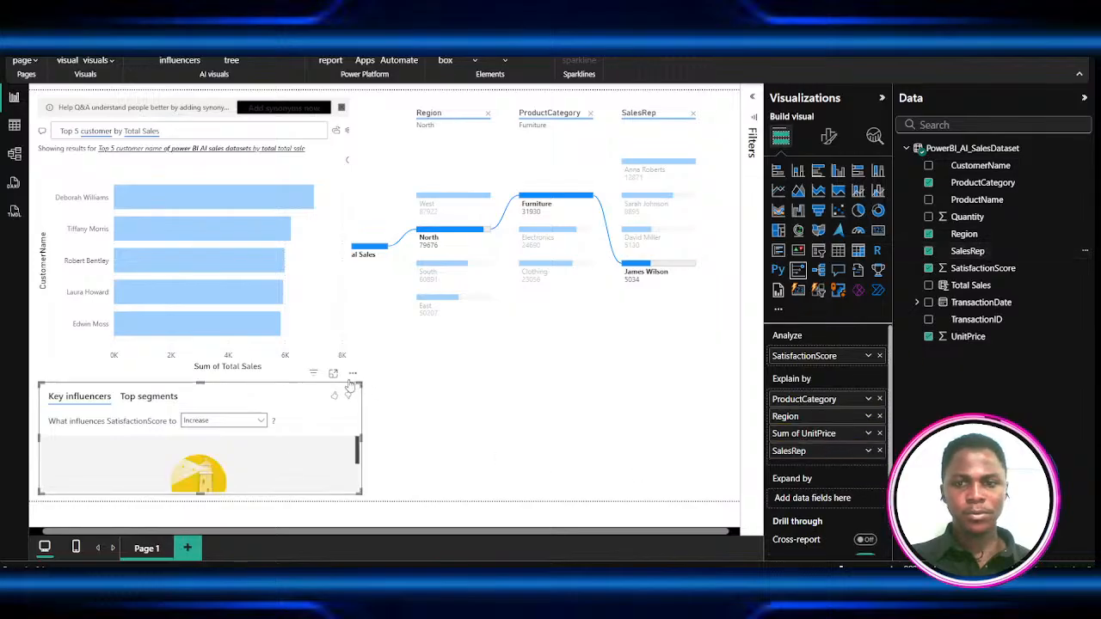
pyautogui.moveTo(362, 383); pyautogui.dragTo(426, 308)
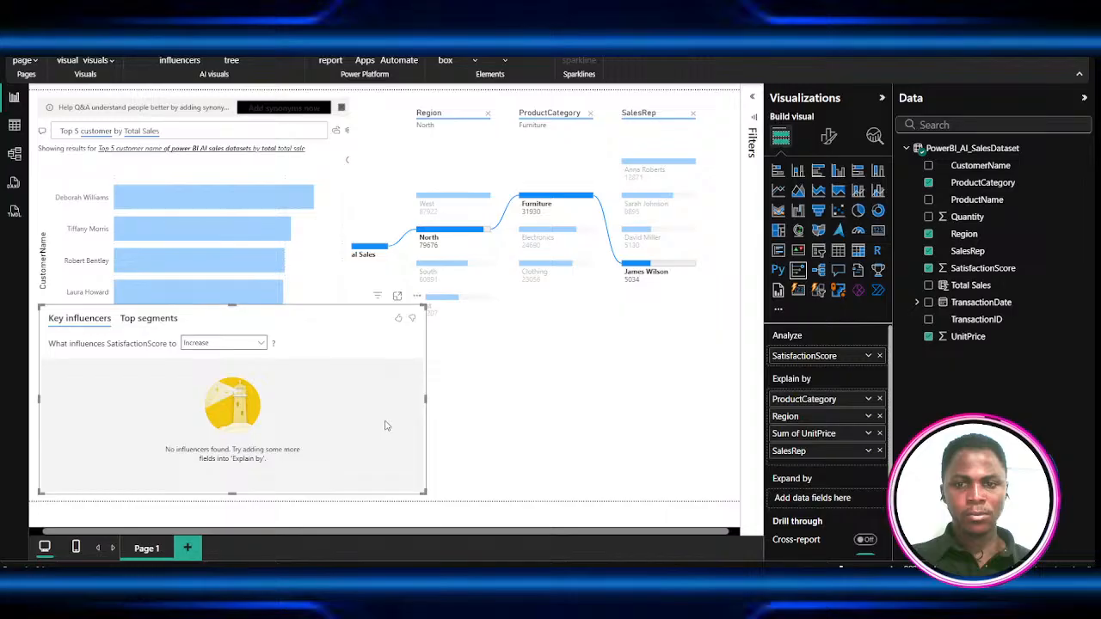
# - Check what influences SatisfactionScore to Decrease, and return the selection to Increase
pyautogui.click(262, 344)
pyautogui.click(230, 377)
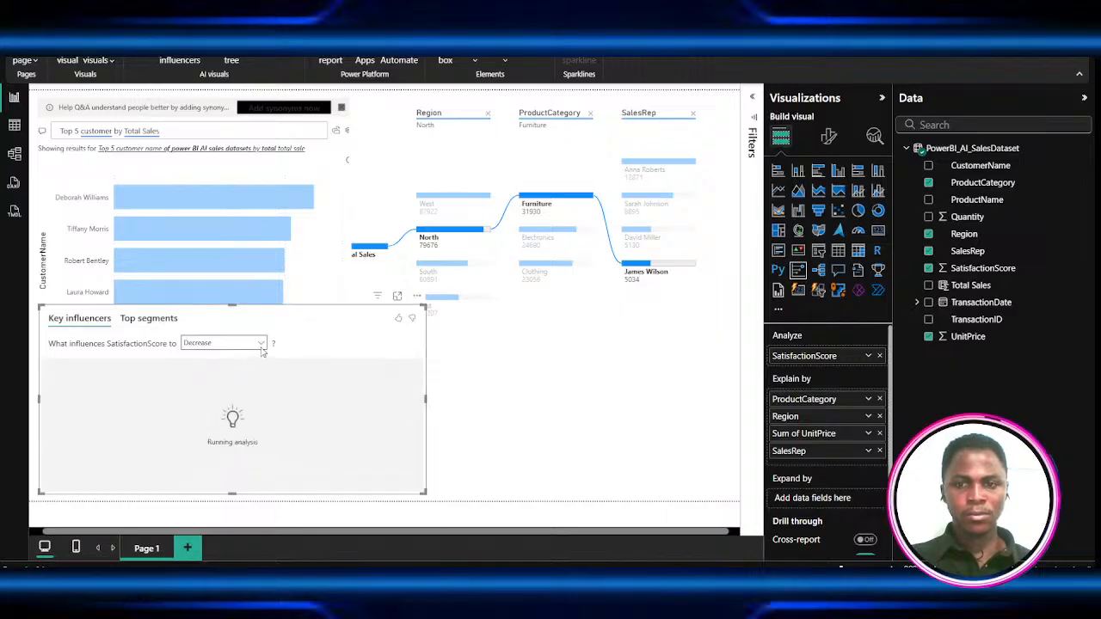
pyautogui.click(262, 348)
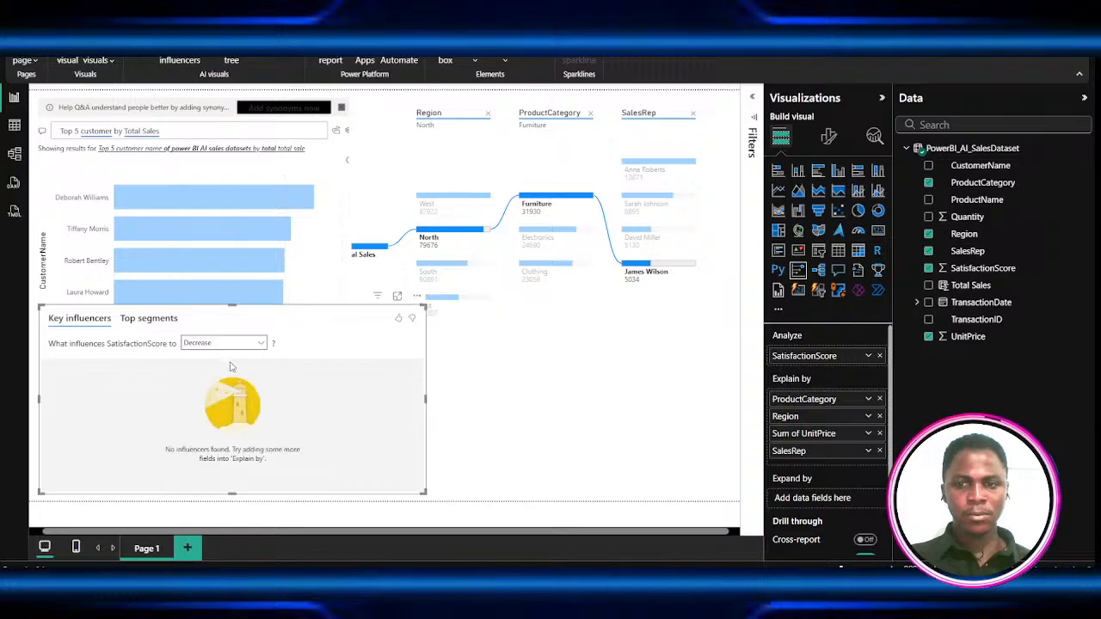
pyautogui.click(230, 362)
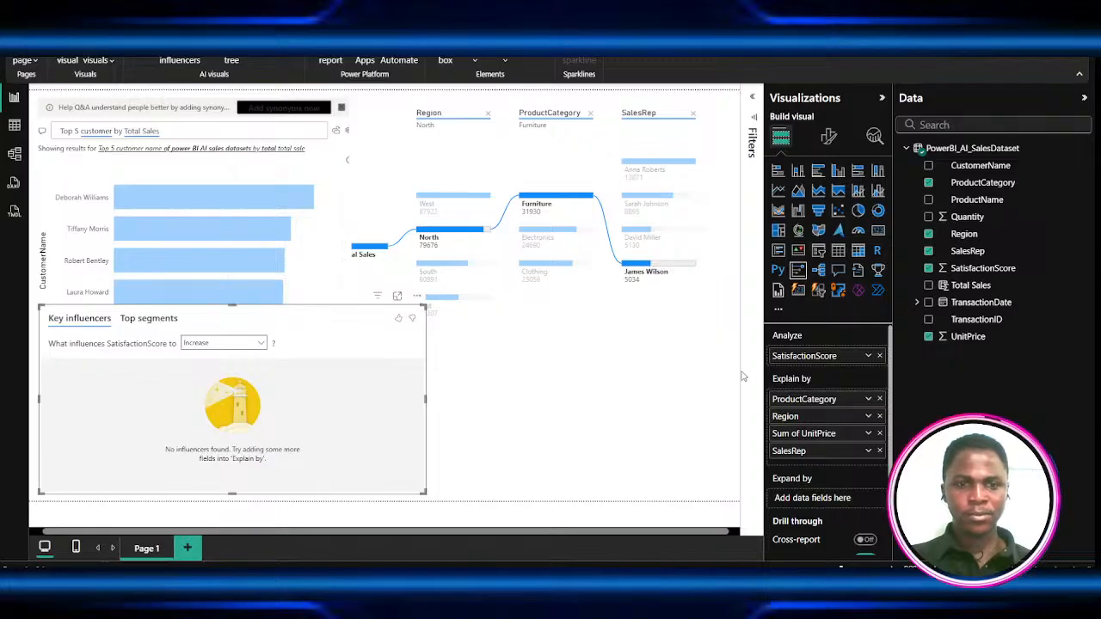
# - Remove ProductCategory, Region and Sum of UnitPrice from the key influencers' Explain by fields
pyautogui.click(880, 399)
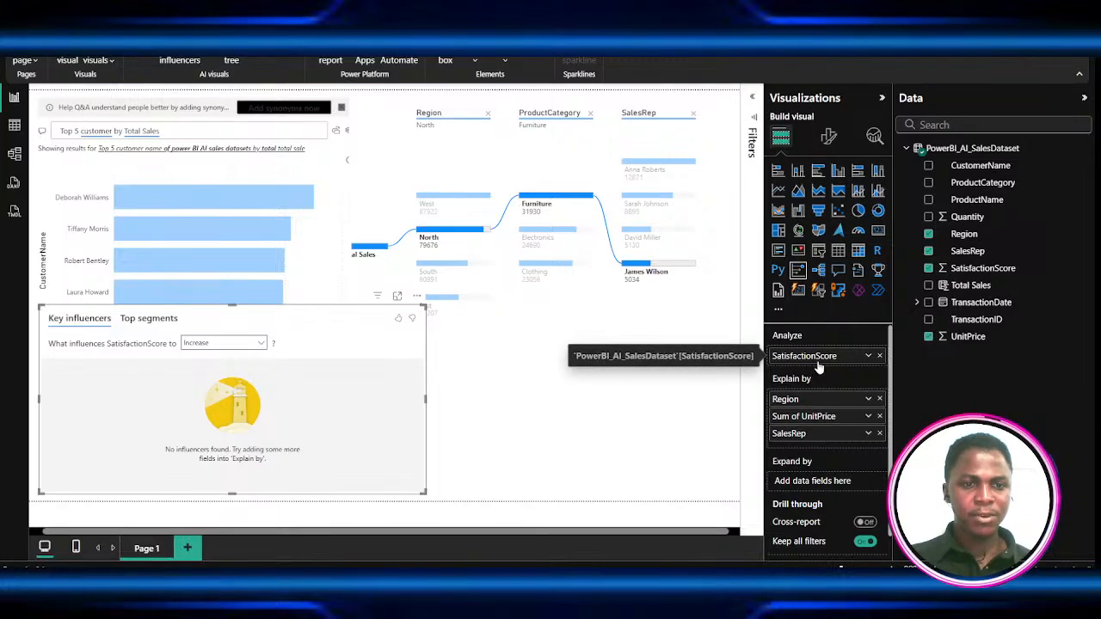
pyautogui.click(880, 399)
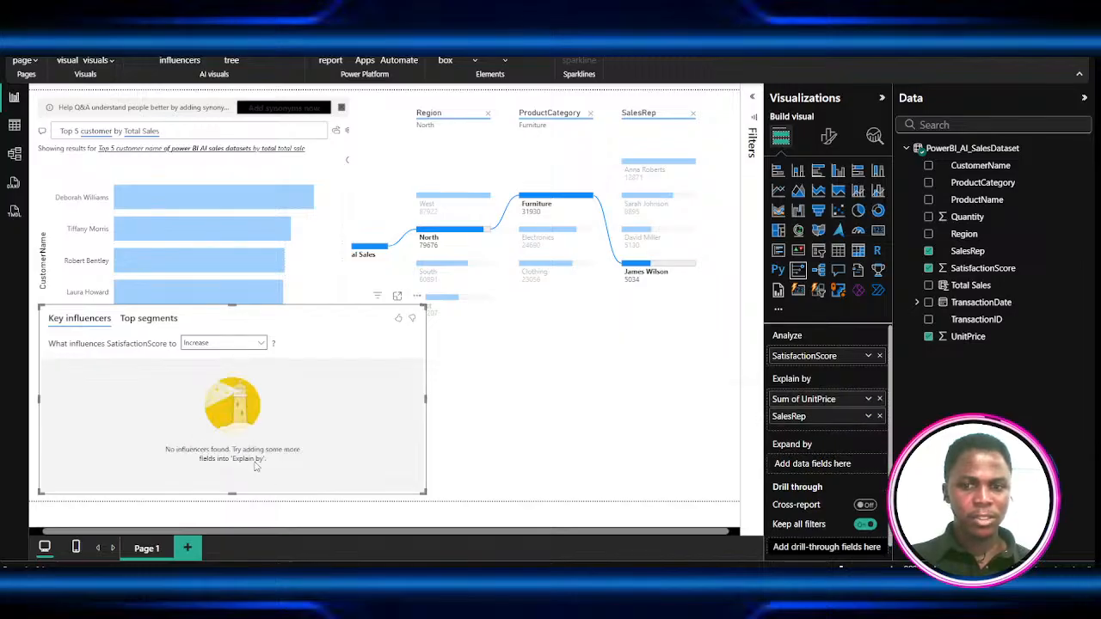
pyautogui.click(879, 400)
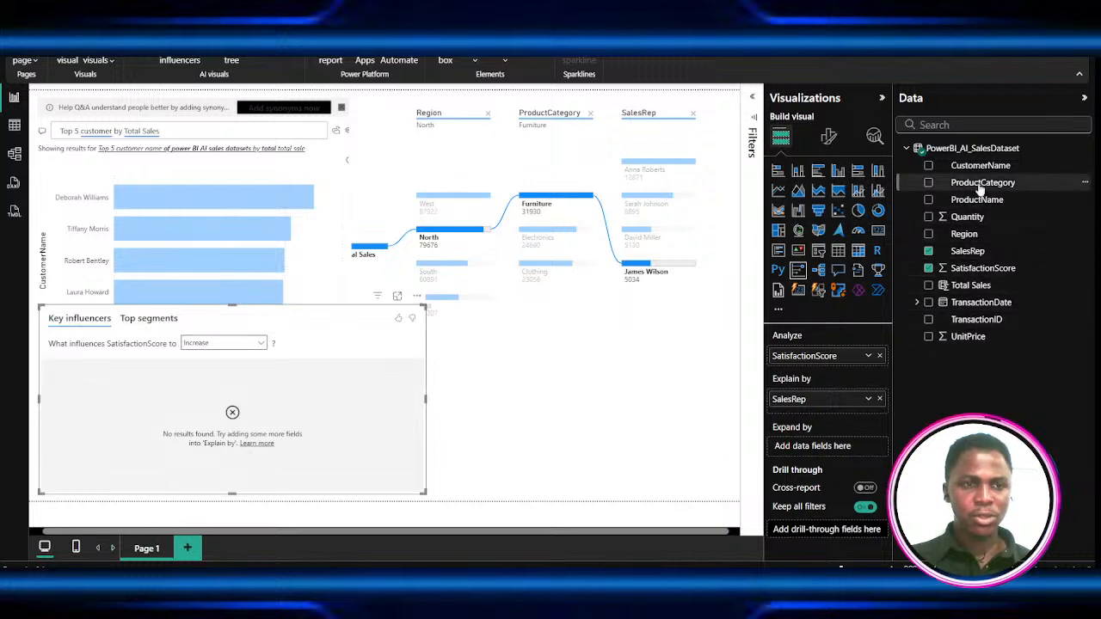
# - Add ProductCategory and Region below SalesRep in Explain by, and analyze what makes SatisfactionScore Decrease
pyautogui.moveTo(978, 192); pyautogui.dragTo(824, 409)
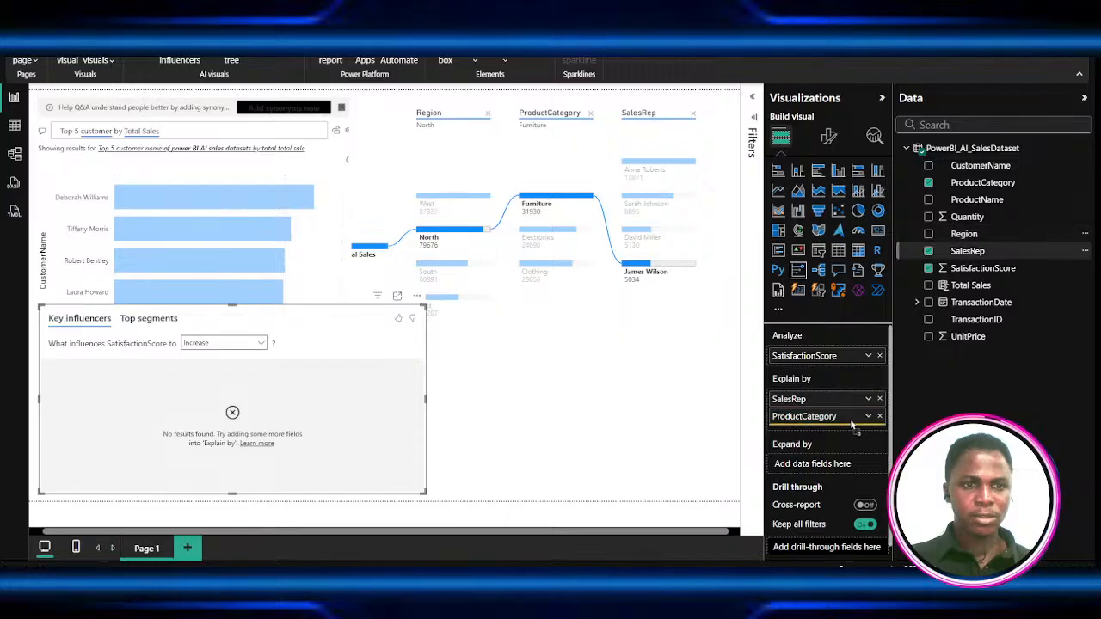
pyautogui.moveTo(852, 424); pyautogui.dragTo(852, 438)
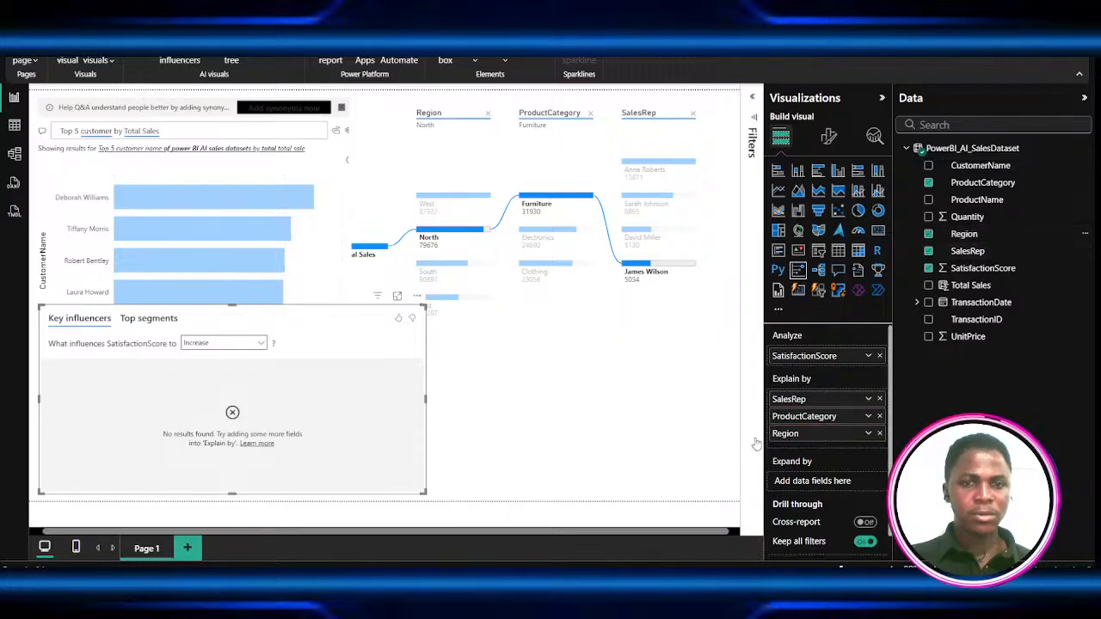
pyautogui.click(232, 376)
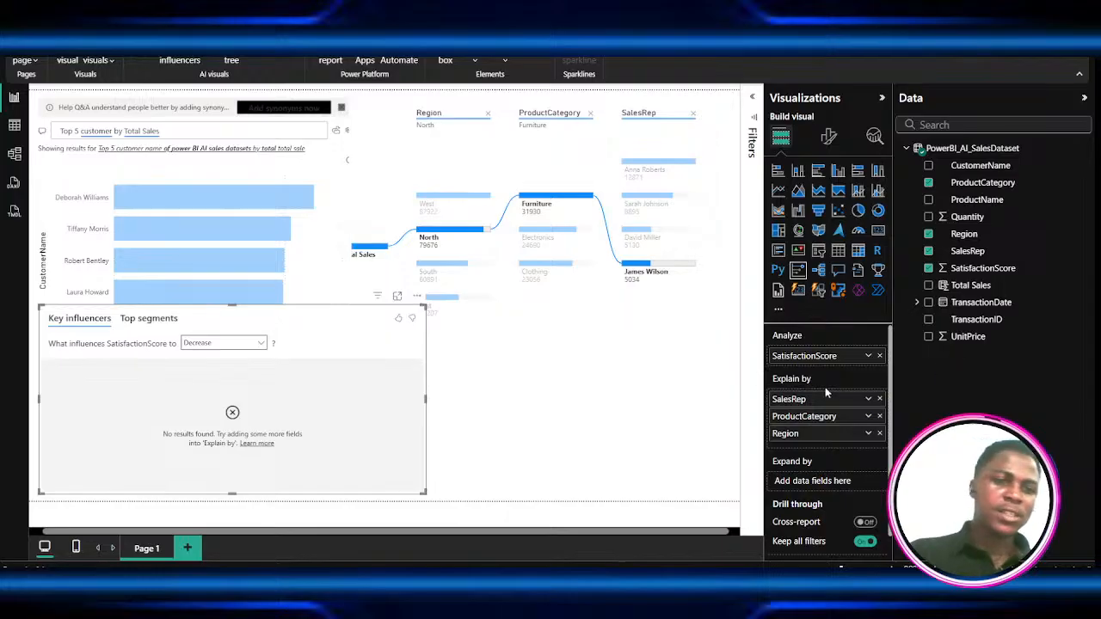
# - Replace SatisfactionScore with Total Sales as the key influencers' Analyze field, and remove all its Explain by fields
pyautogui.click(879, 355)
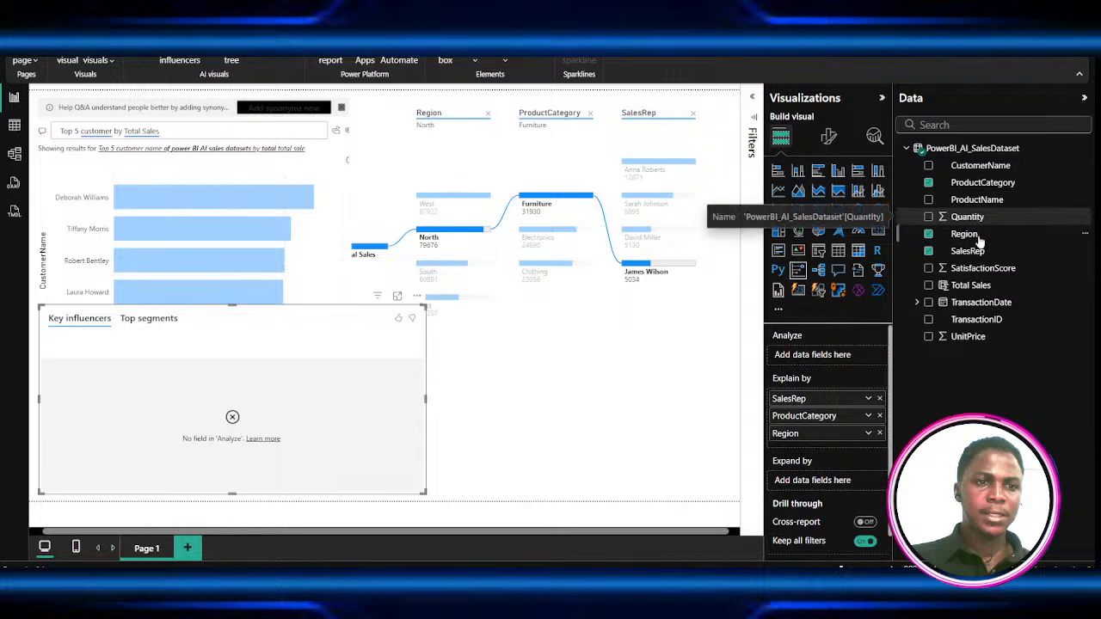
pyautogui.moveTo(978, 287); pyautogui.dragTo(817, 454)
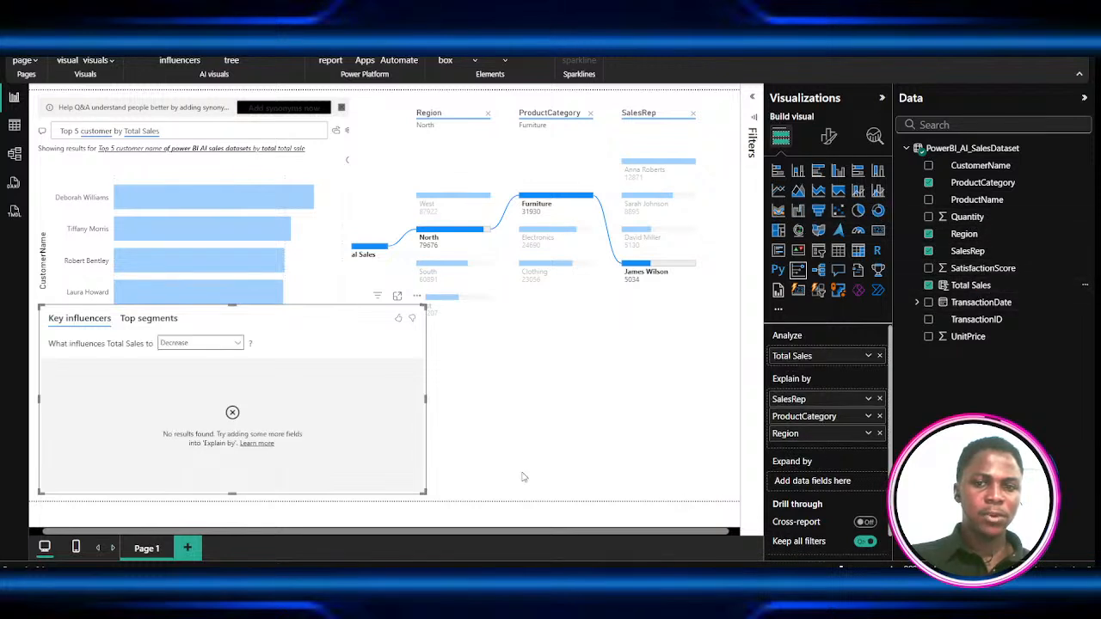
pyautogui.click(880, 399)
pyautogui.click(879, 415)
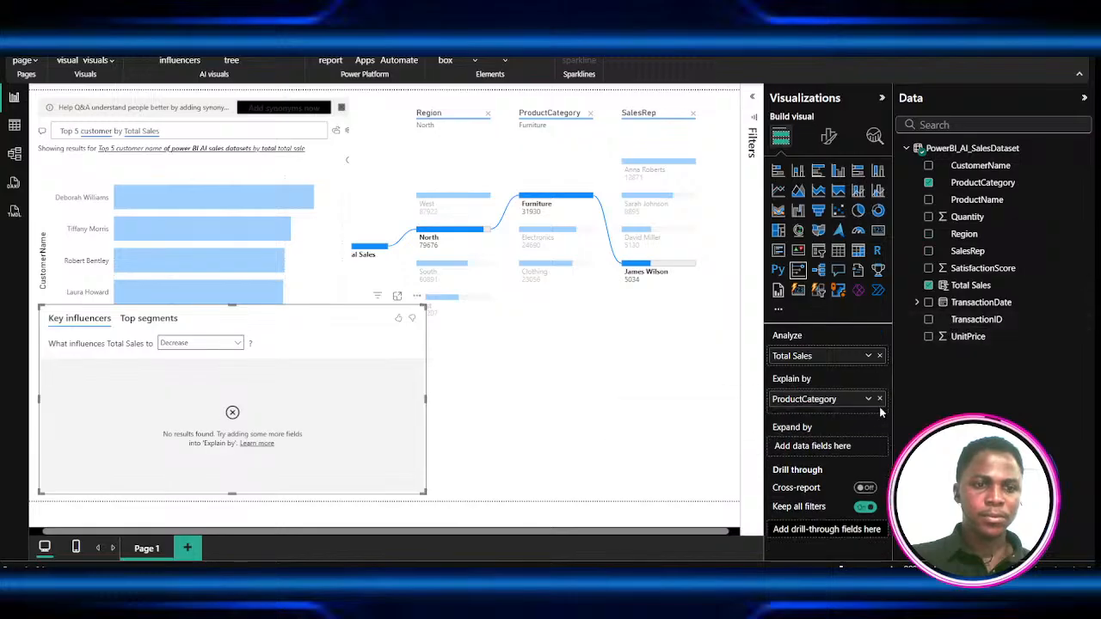
pyautogui.click(879, 400)
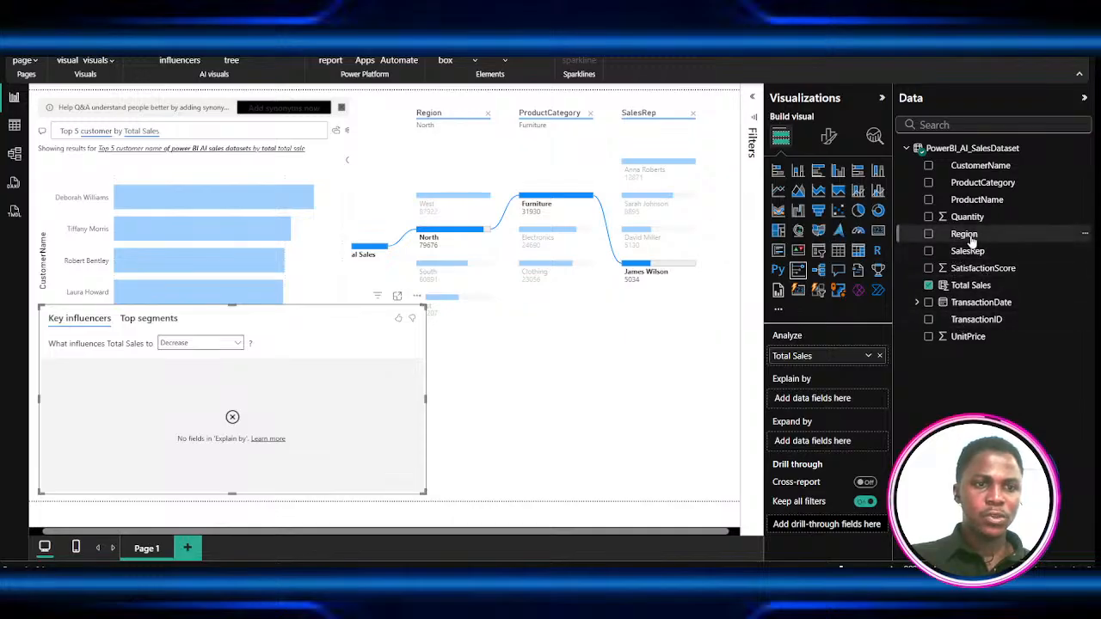
# - Add Region, SalesRep, ProductCategory and UnitPrice as Explain by fields for the Total Sales analysis
pyautogui.moveTo(832, 402); pyautogui.dragTo(832, 405)
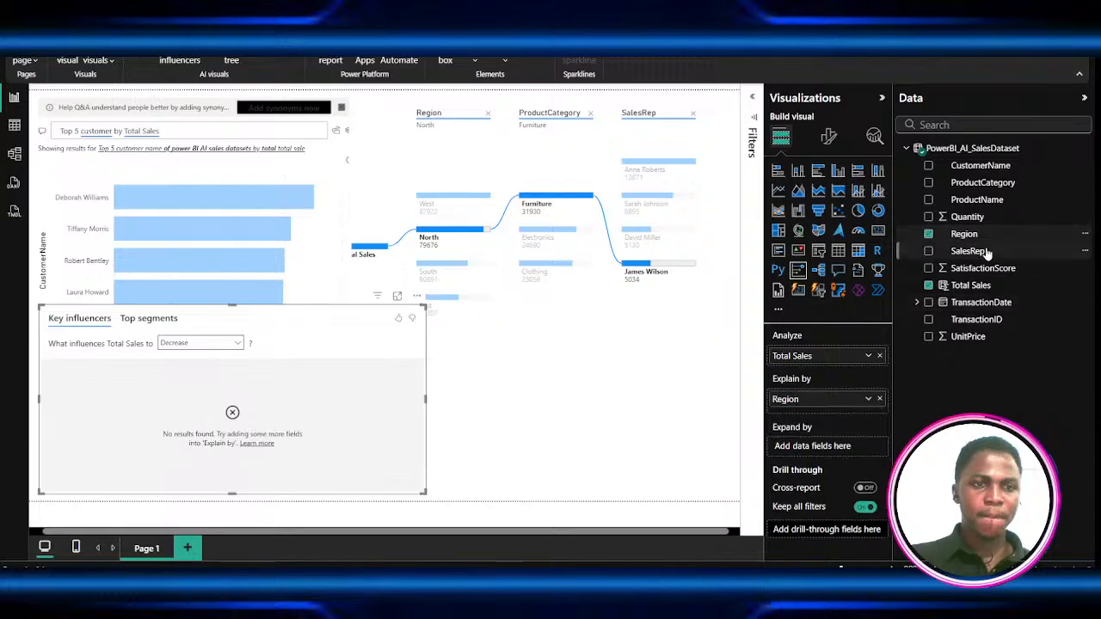
pyautogui.moveTo(985, 251); pyautogui.dragTo(842, 417)
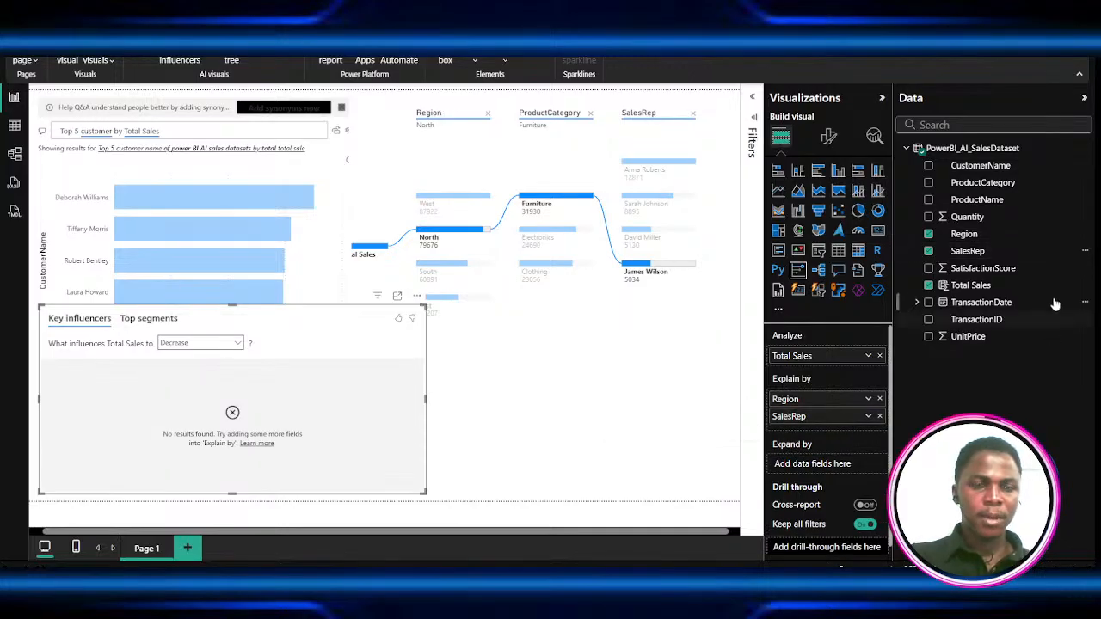
pyautogui.moveTo(998, 191); pyautogui.dragTo(836, 428)
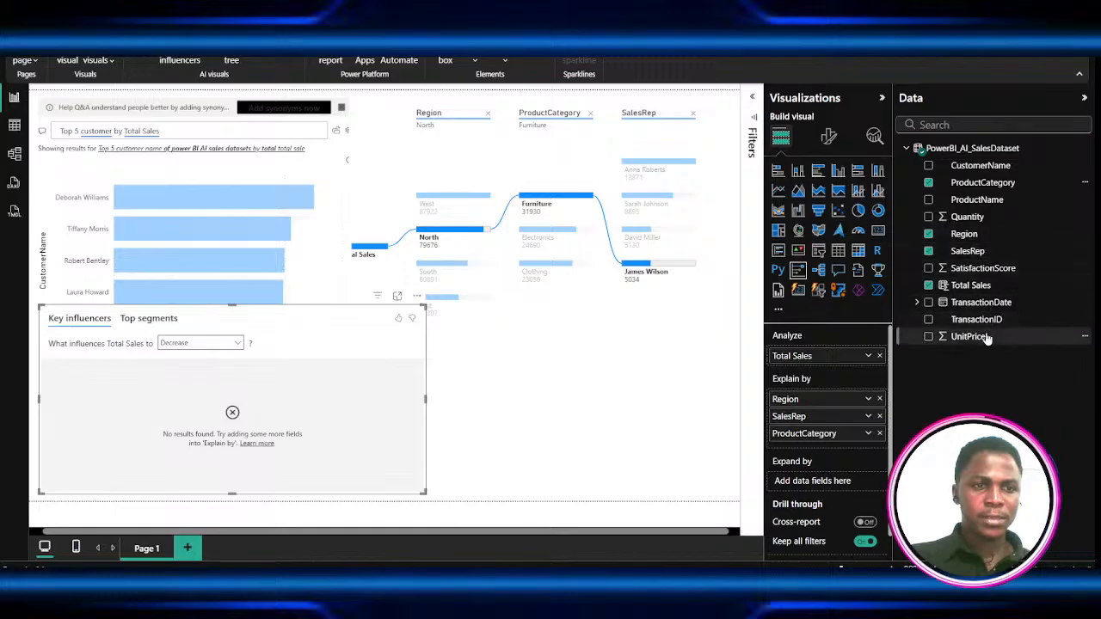
pyautogui.moveTo(985, 337); pyautogui.dragTo(839, 447)
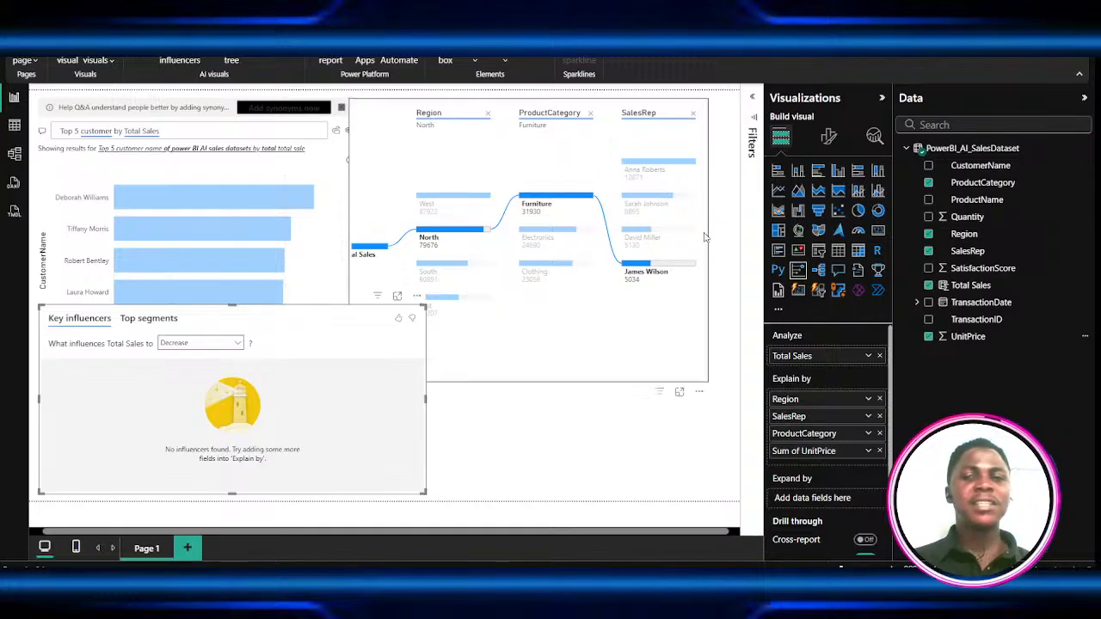
# - Look over the sales dataset's table rows and return to the report
pyautogui.click(15, 124)
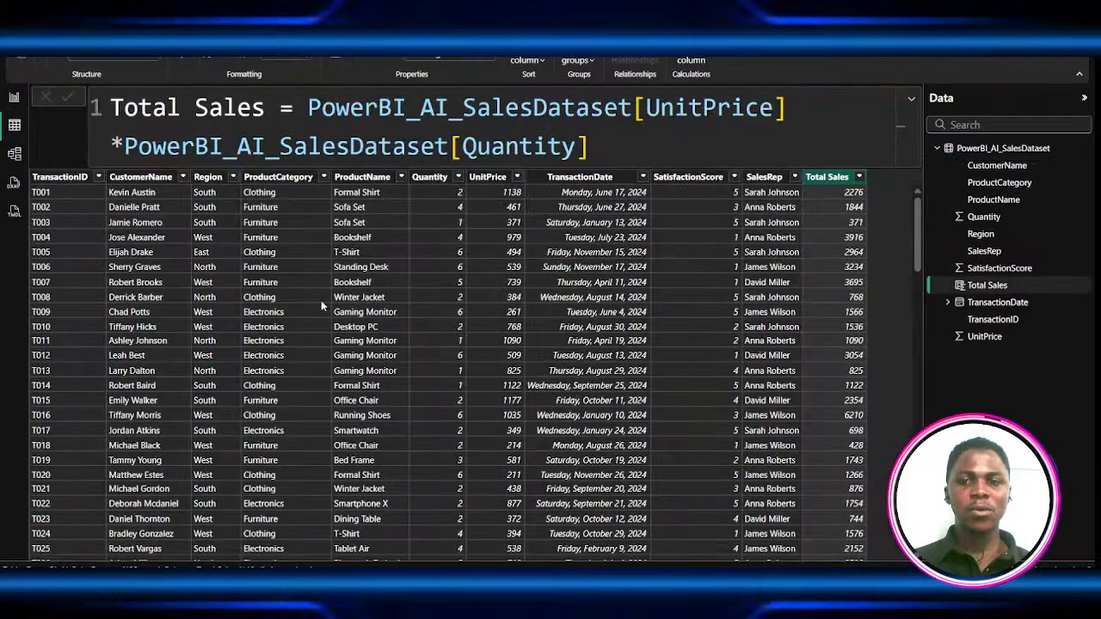
pyautogui.click(13, 97)
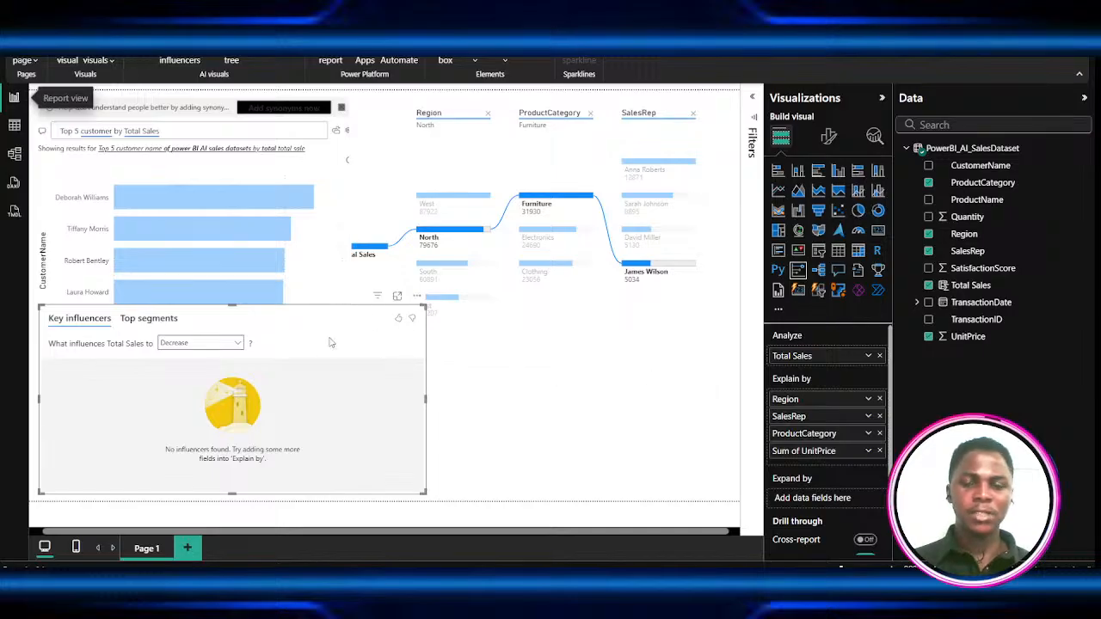
# - Set the Total Sales influence direction to Increase, and check the top segments before returning to the key influencers
pyautogui.click(235, 344)
pyautogui.click(215, 362)
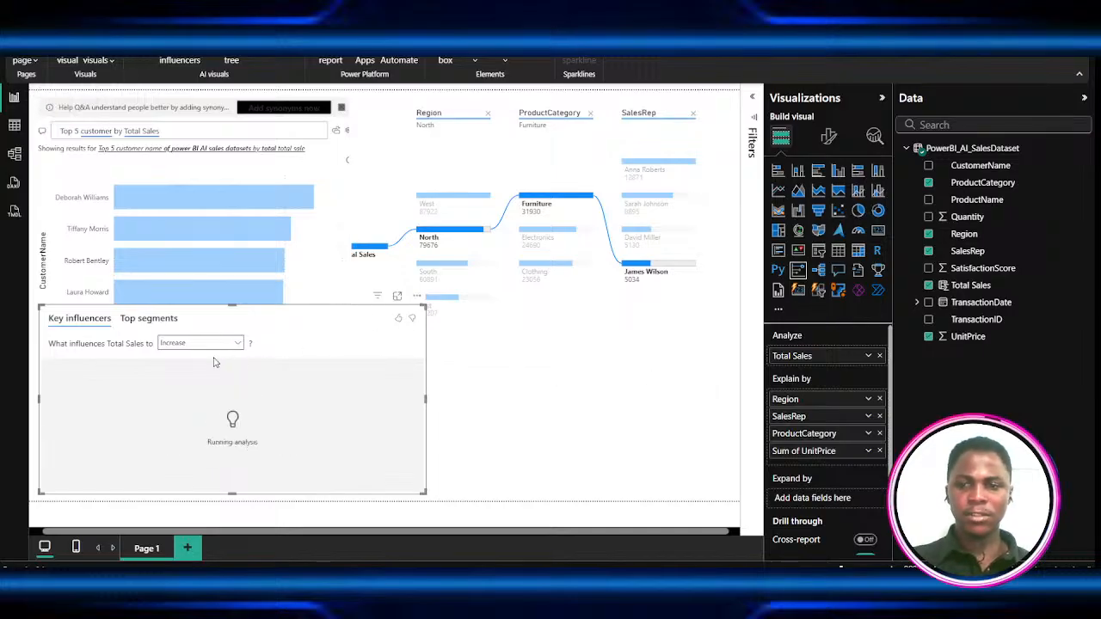
pyautogui.click(150, 319)
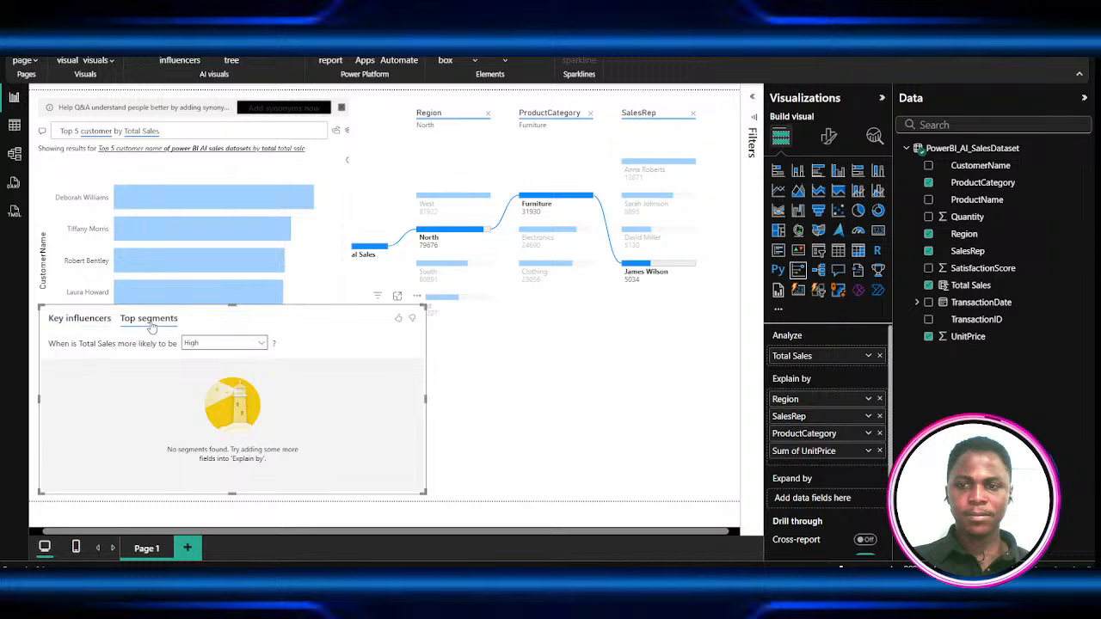
pyautogui.click(93, 328)
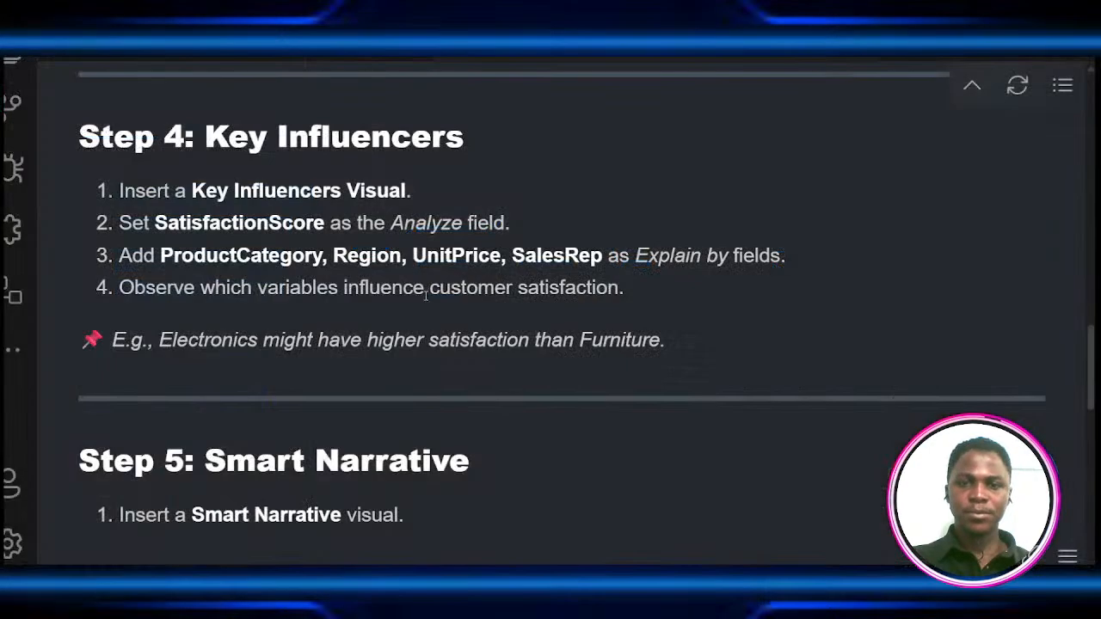
# - Read the Smart Narrative instructions in the guide, and delete the key influencers visual from the Power BI report page
pyautogui.scroll(-5, 425, 293)
pyautogui.scroll(1, 424, 293)
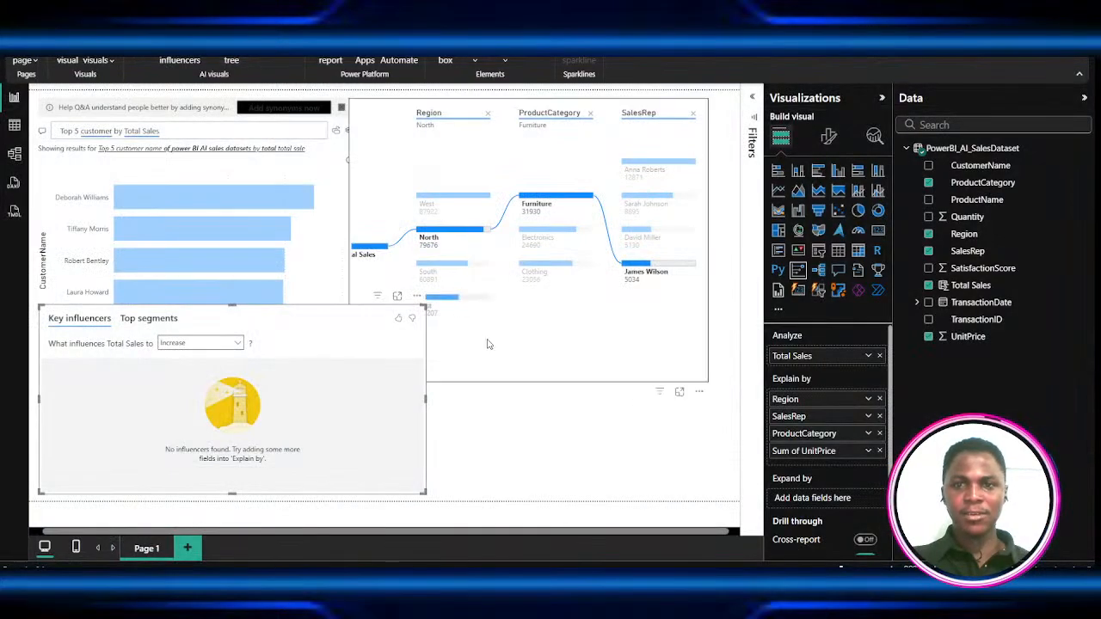
pyautogui.click(520, 416)
pyautogui.click(393, 351)
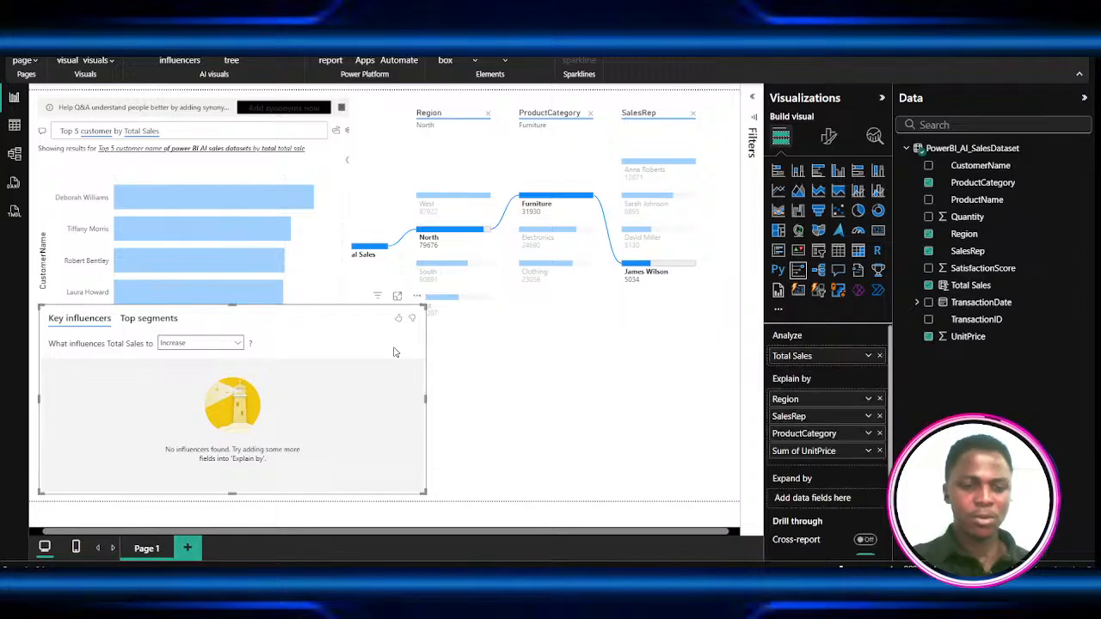
pyautogui.press('Delete')
# - Try a custom smart narrative visual, and check the available narrative types
pyautogui.click(280, 63)
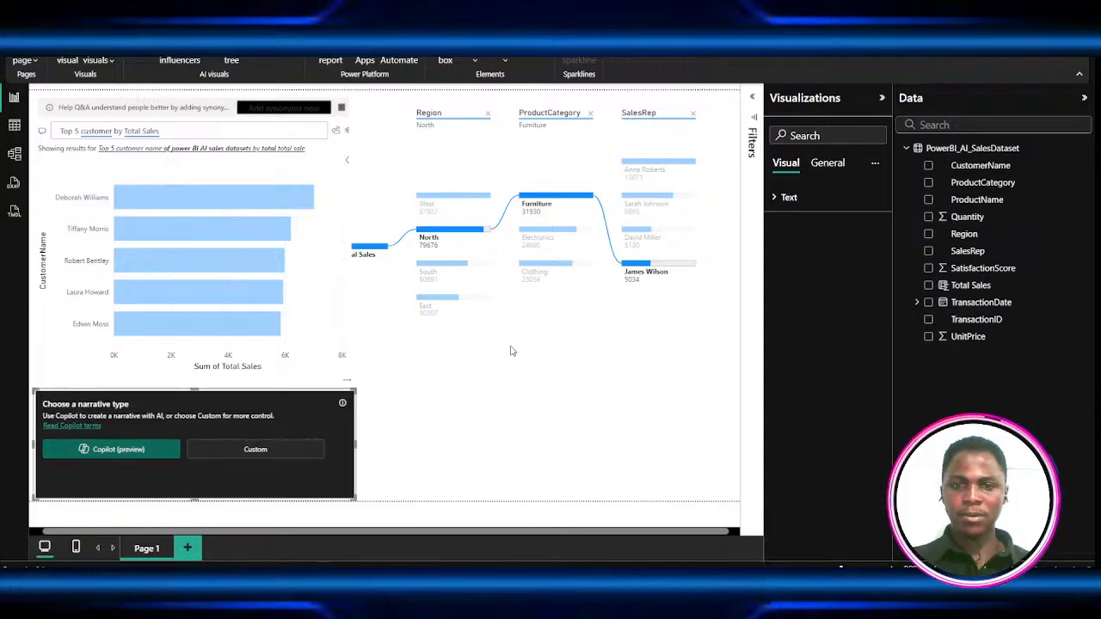
pyautogui.click(271, 453)
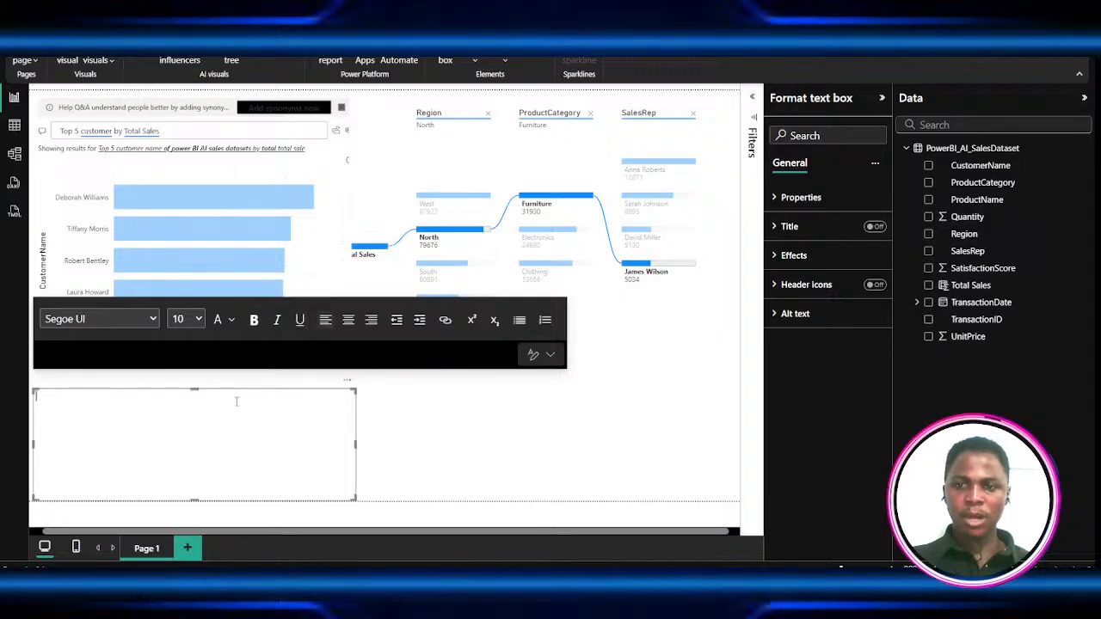
pyautogui.click(385, 410)
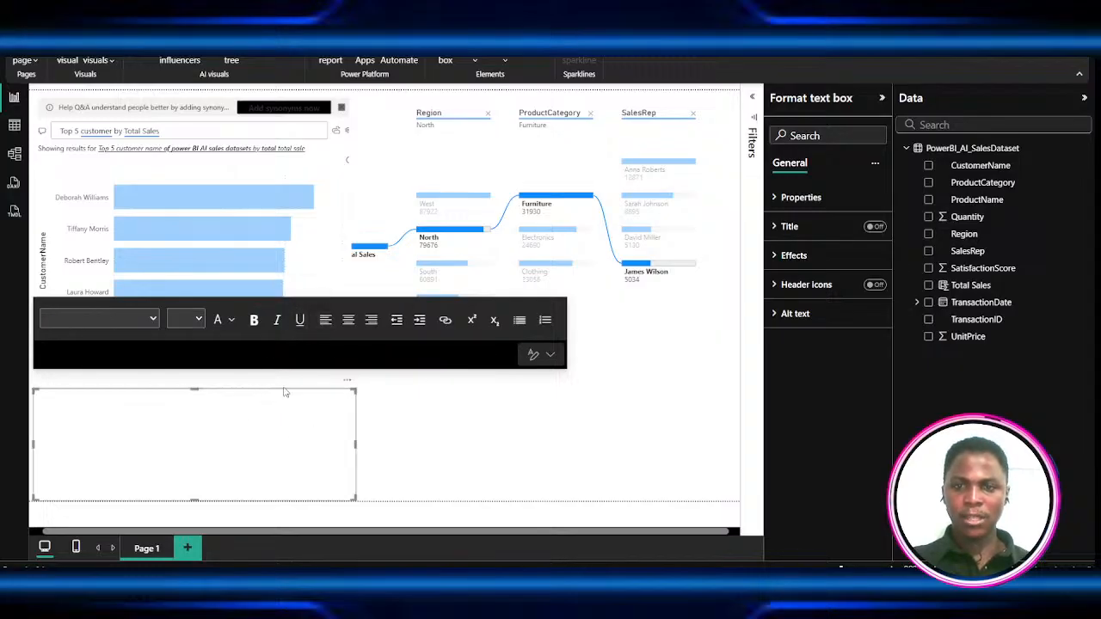
pyautogui.click(550, 356)
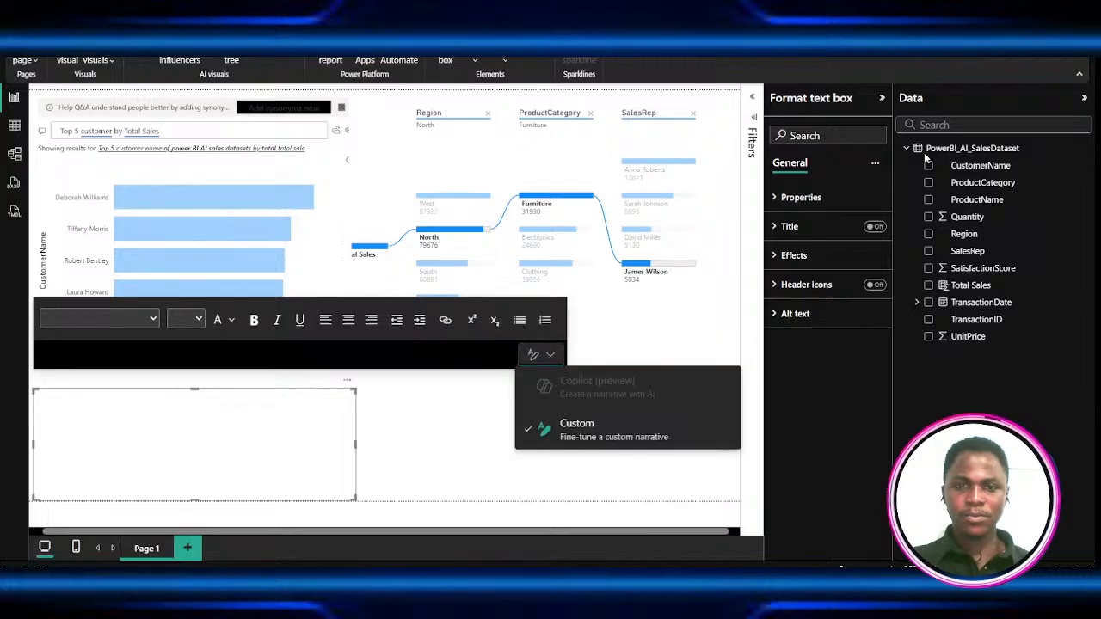
pyautogui.press('Escape')
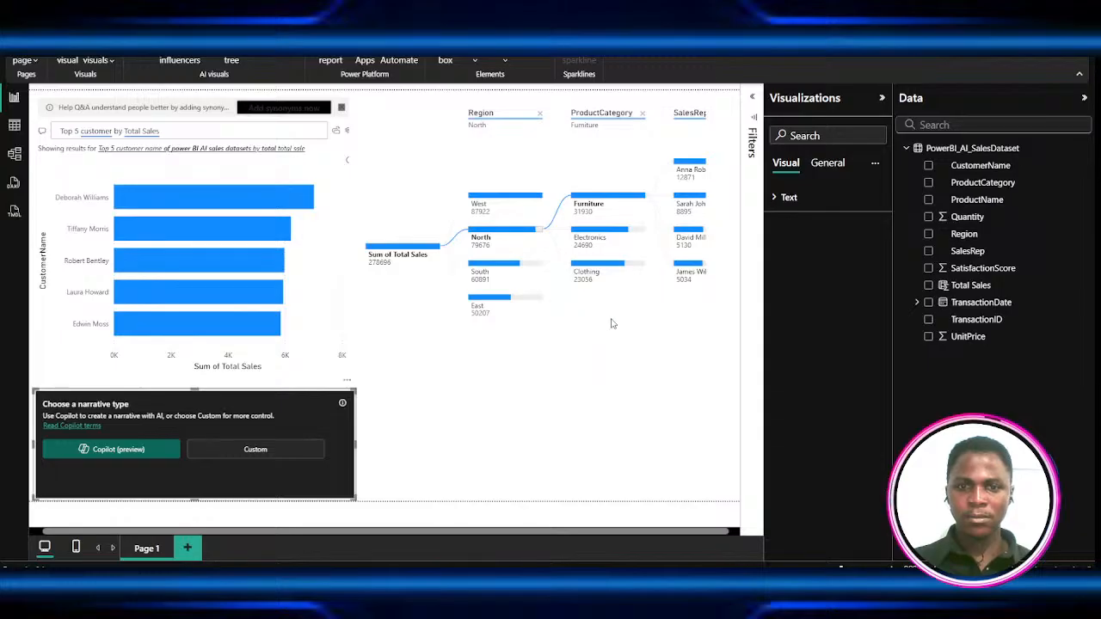
# - Ask a new Q&A visual "Which SalesRep Have the highest sales in 2024", and move it below the decomposition tree
pyautogui.moveTo(612, 324)
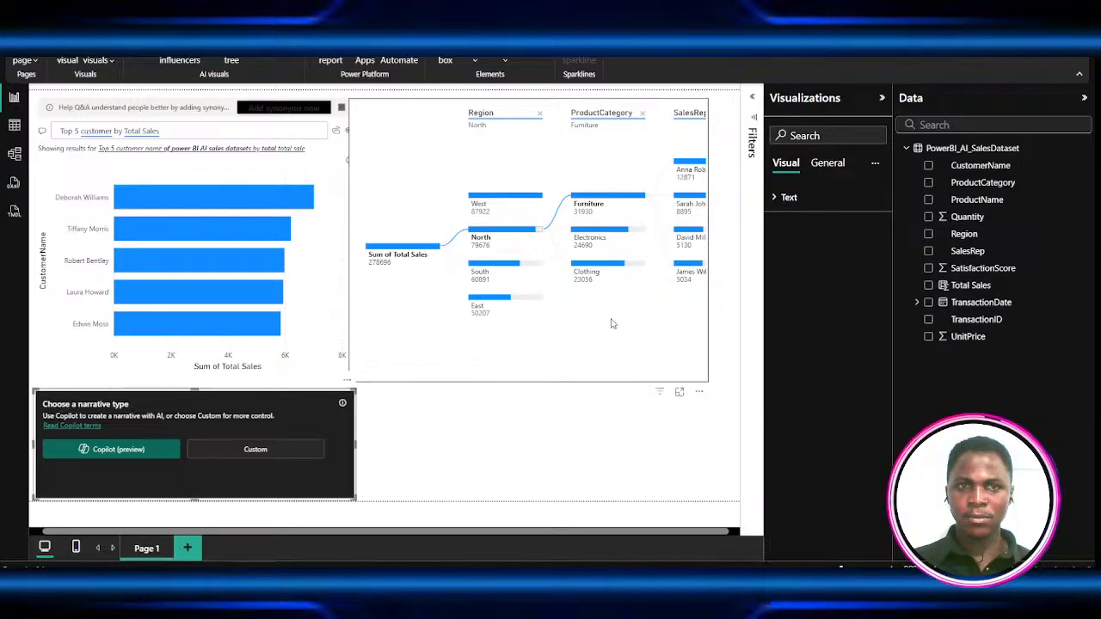
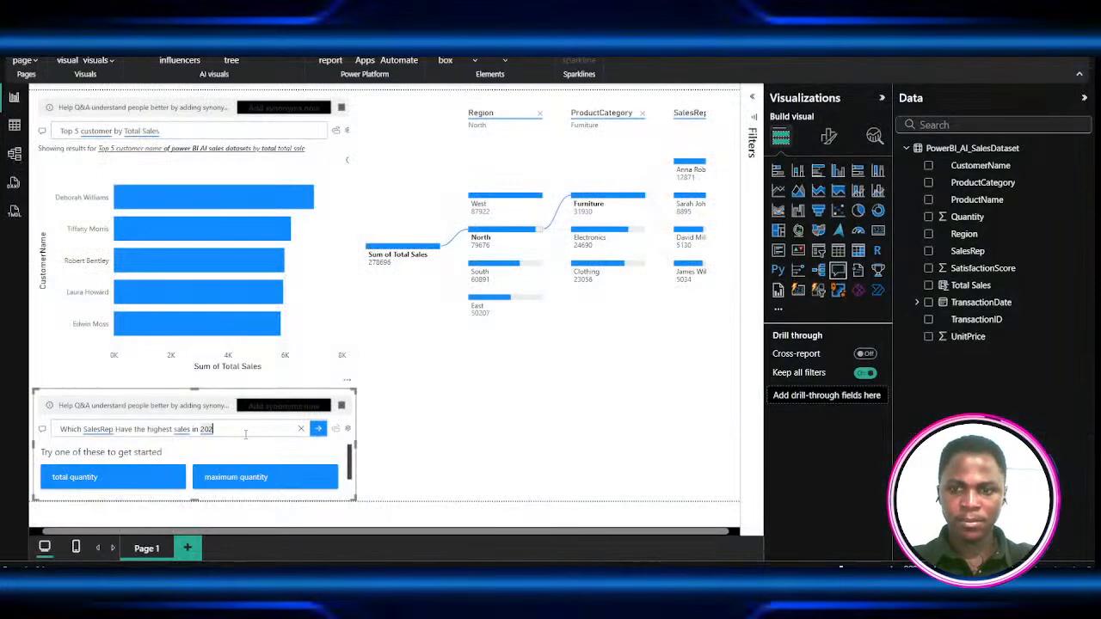
pyautogui.press('Return')
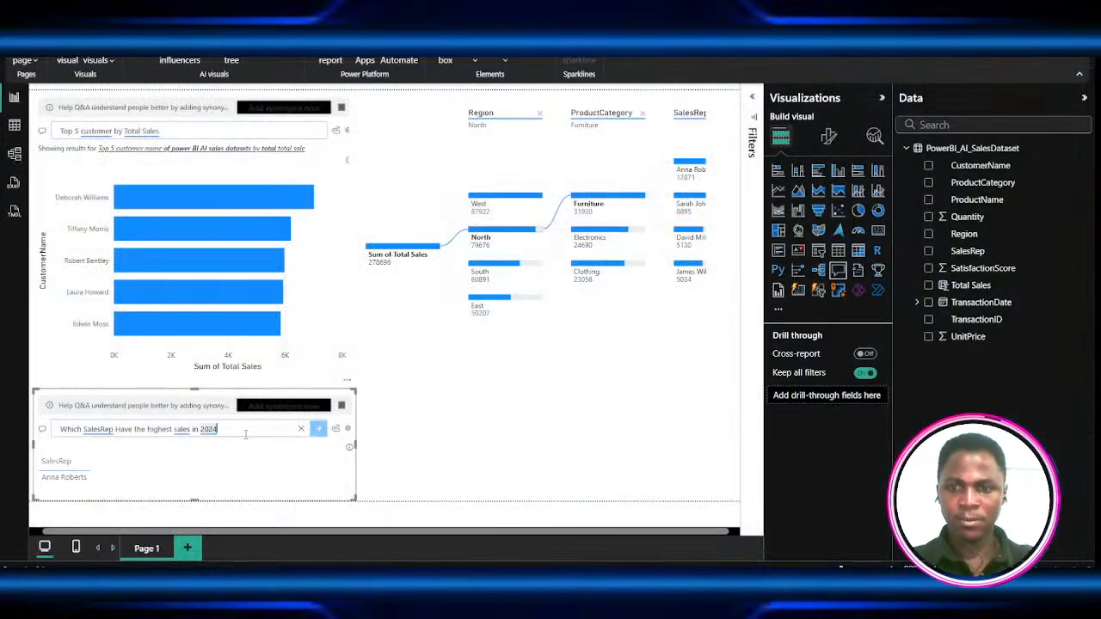
pyautogui.moveTo(150, 422); pyautogui.dragTo(413, 337)
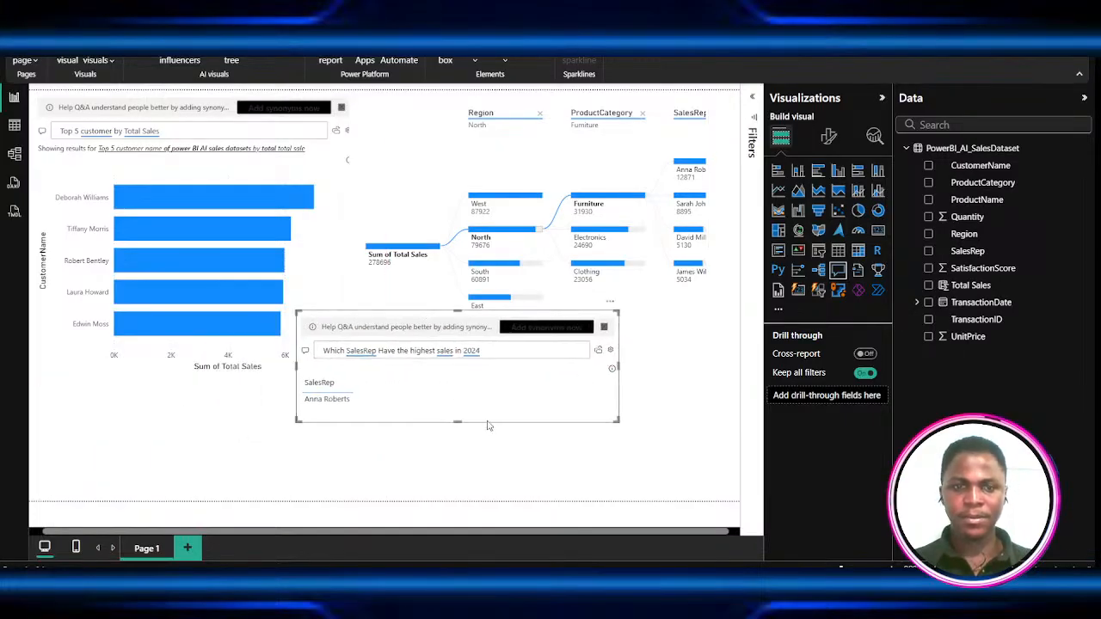
# - Dismiss the new Q&A visual's synonyms suggestion, and examine the background and underline formatting of its question field
pyautogui.click(829, 136)
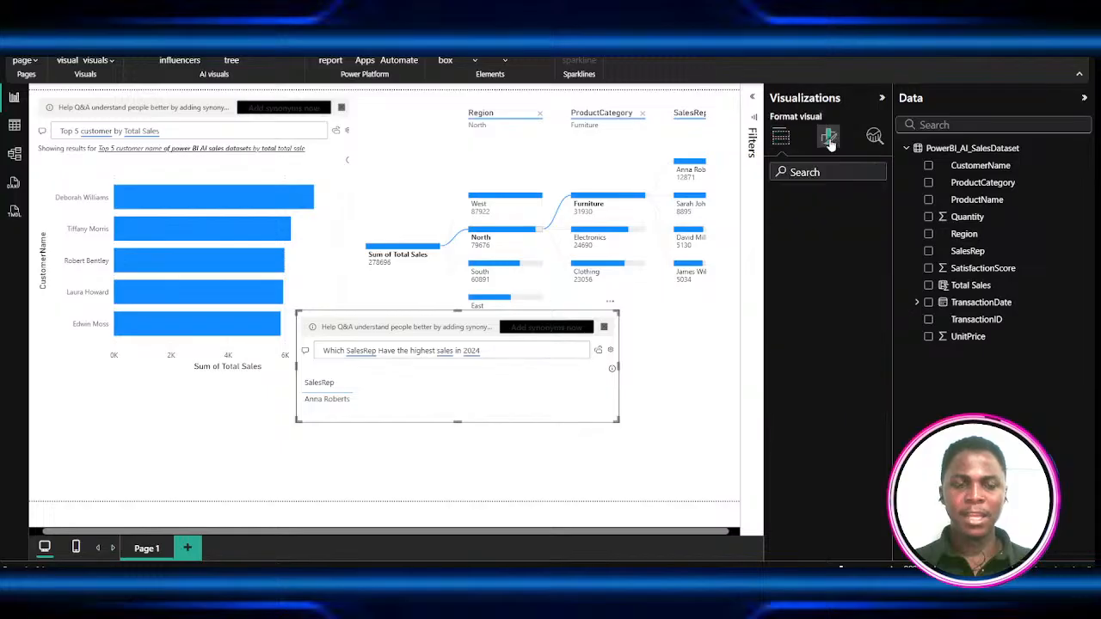
pyautogui.click(778, 239)
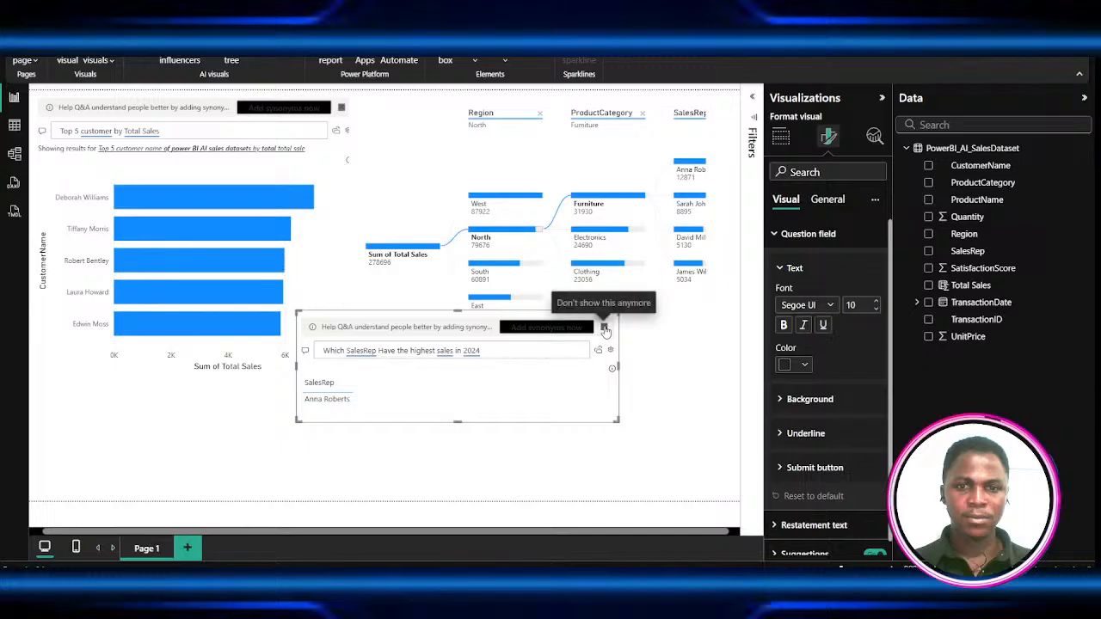
pyautogui.click(606, 328)
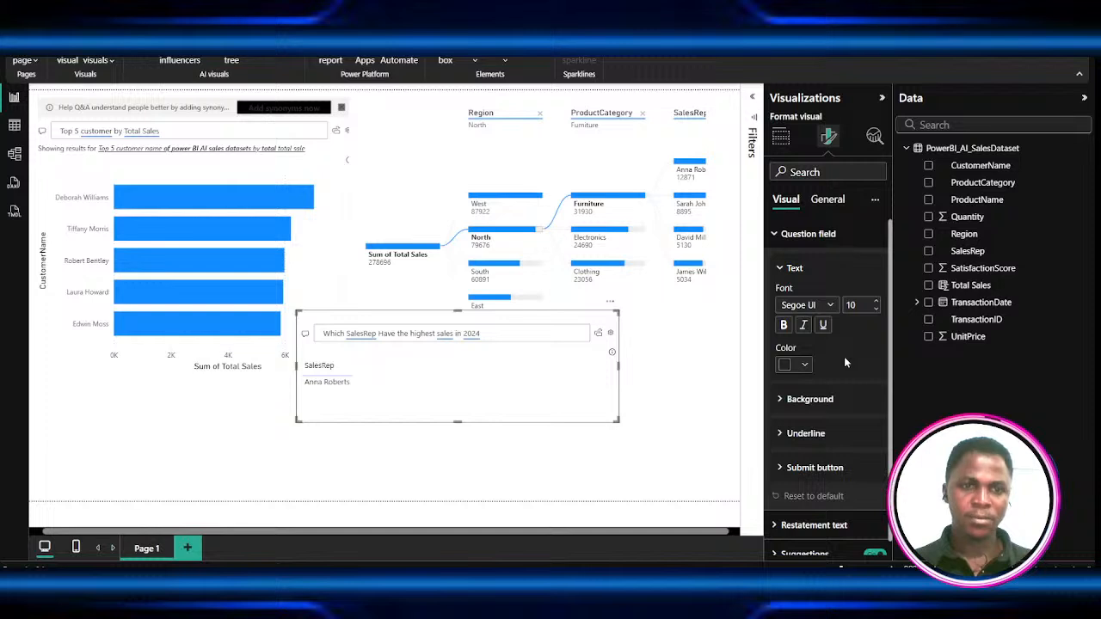
pyautogui.click(801, 400)
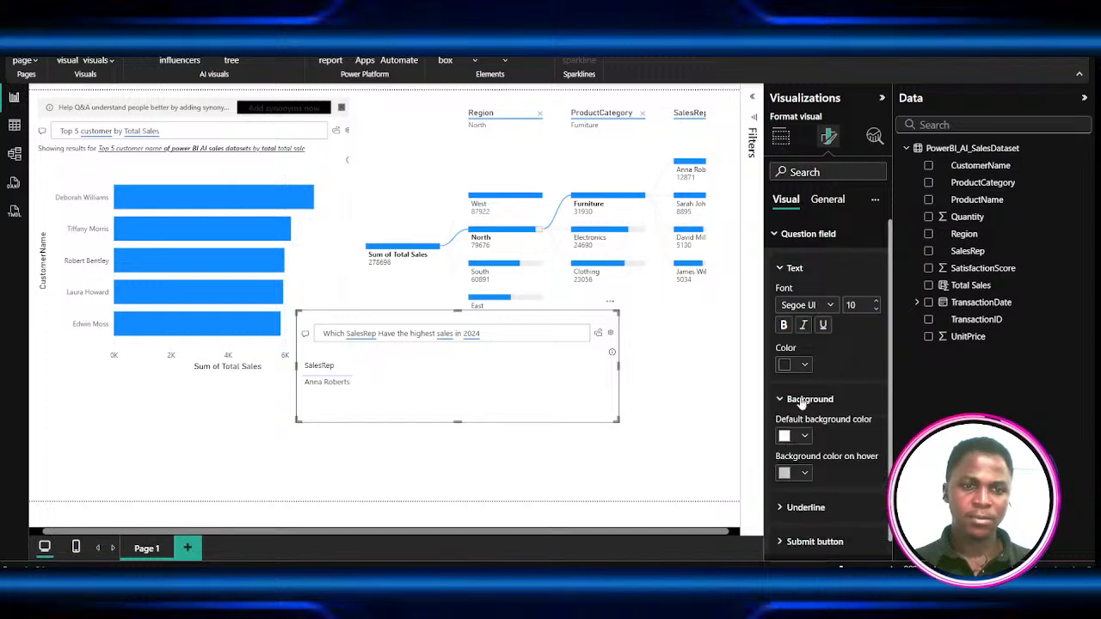
pyautogui.scroll(-1, 820, 420)
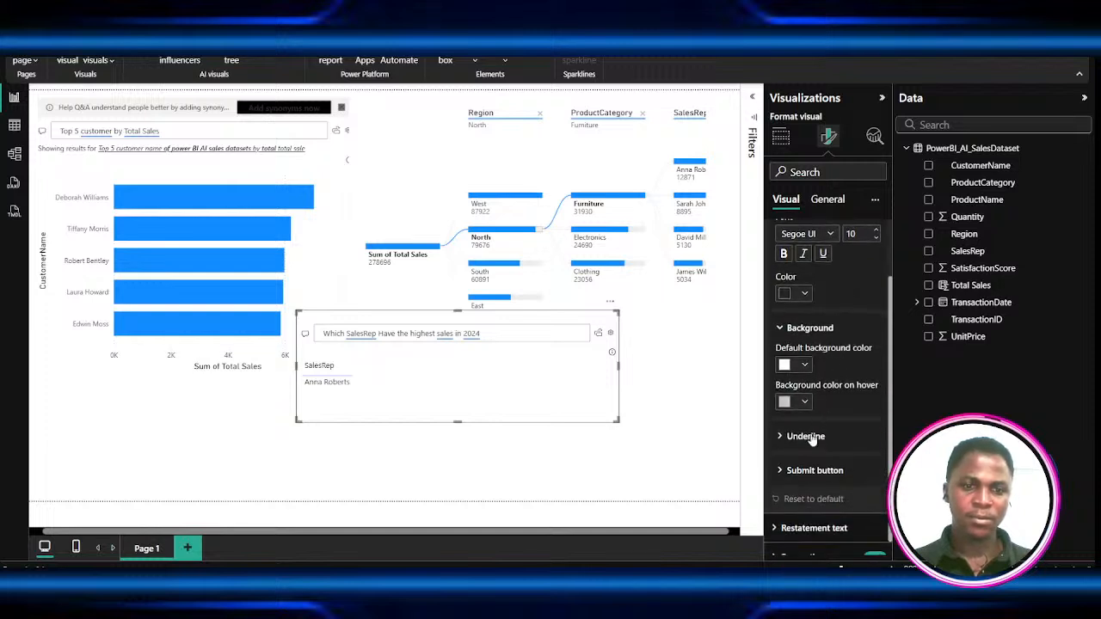
pyautogui.click(806, 436)
pyautogui.scroll(-2, 837, 417)
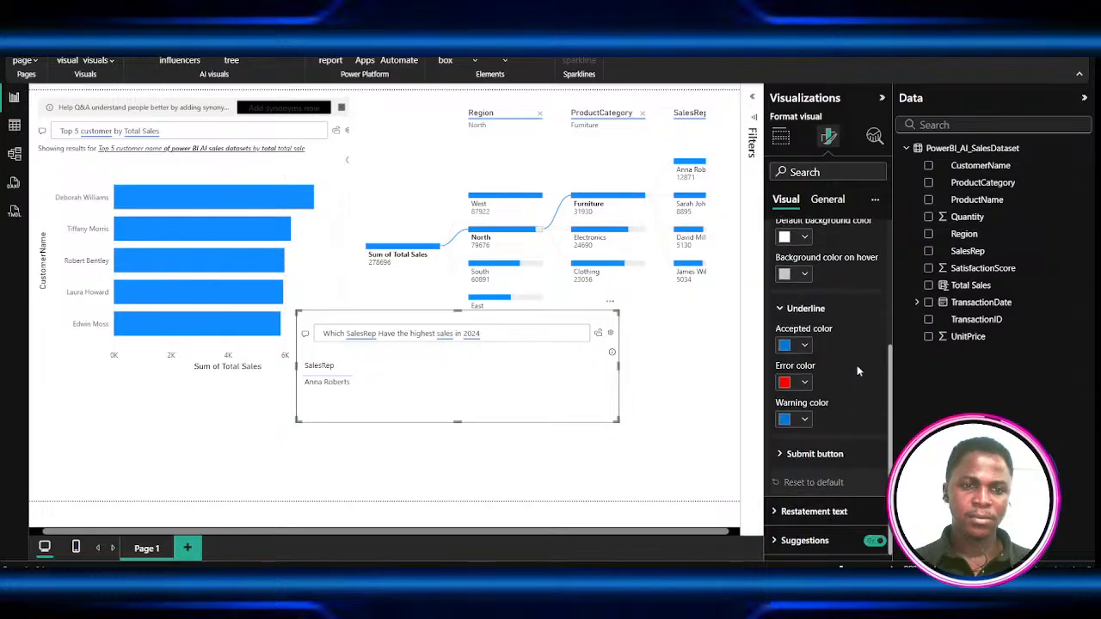
pyautogui.click(529, 459)
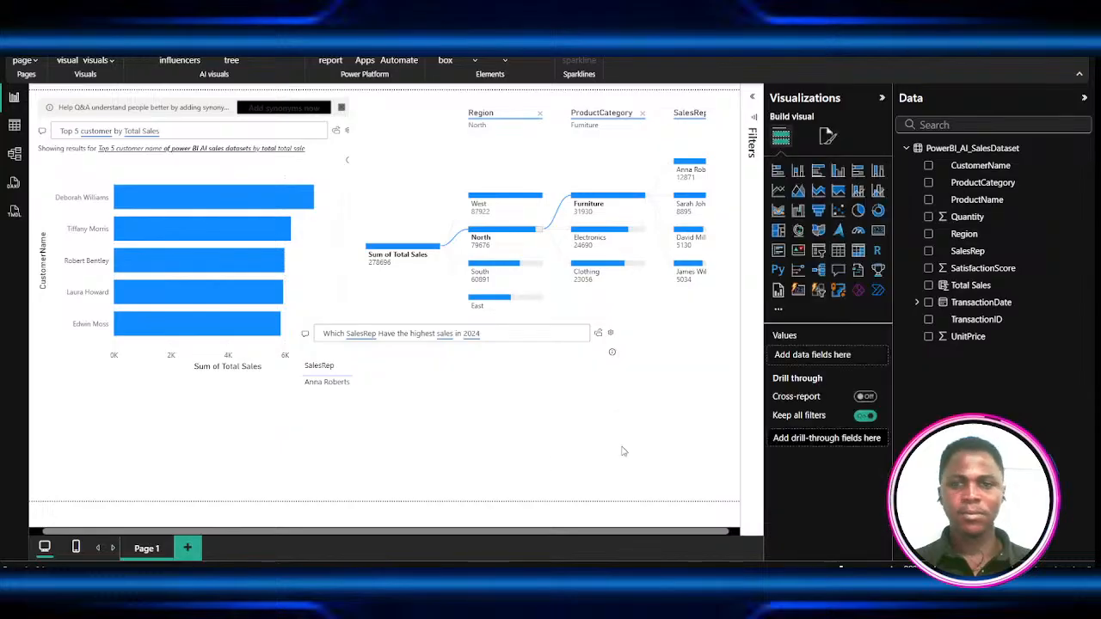
# - Replace the SalesRep Q&A visual with a second decomposition tree, placed centrally in the empty area below the existing visuals
pyautogui.click(362, 405)
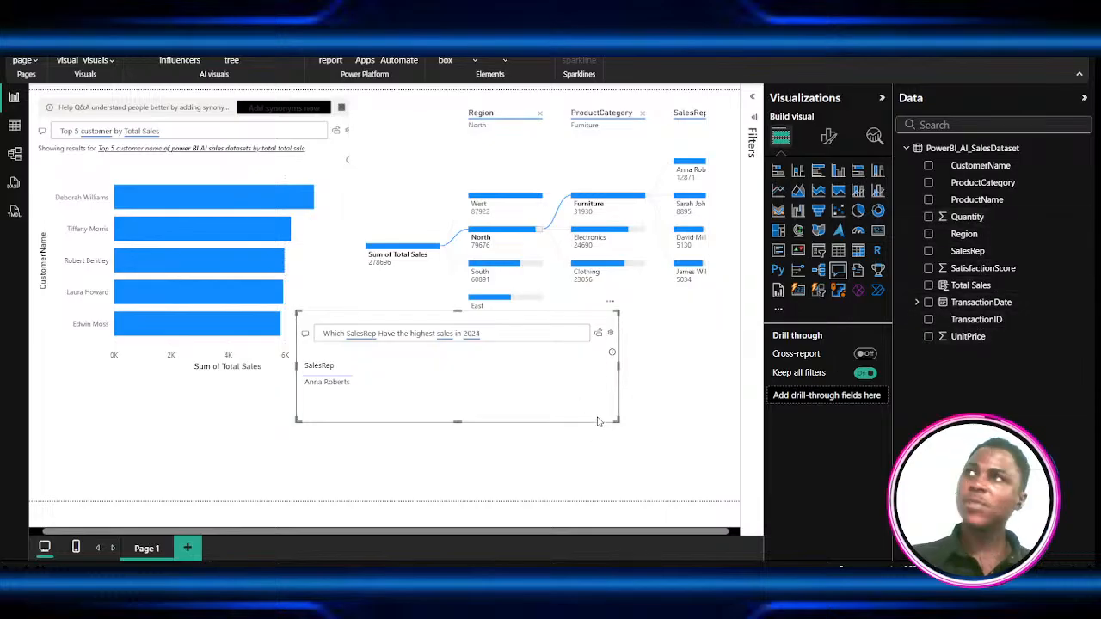
pyautogui.press('Delete')
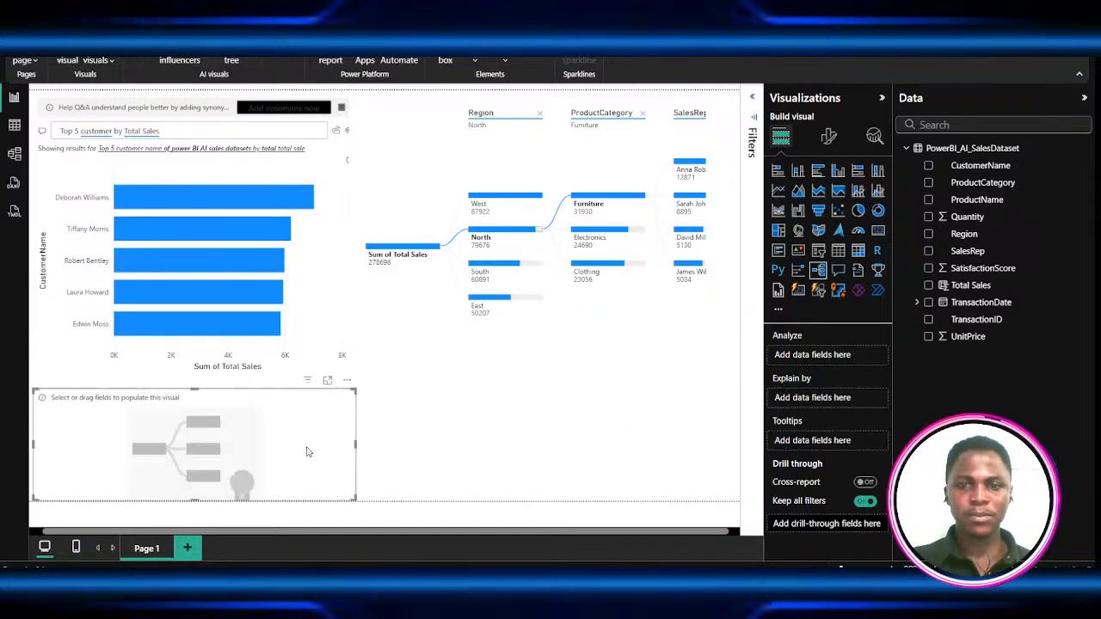
pyautogui.moveTo(308, 452); pyautogui.dragTo(462, 451)
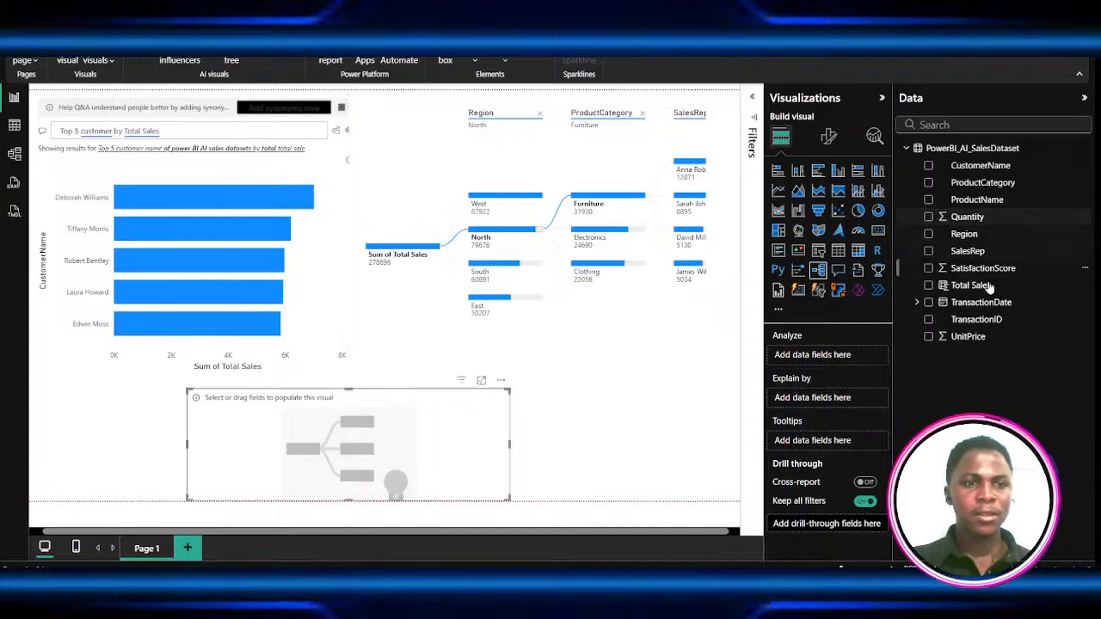
# - Analyze Total Sales in the new decomposition tree, with Region and ProductName as Explain by fields
pyautogui.moveTo(975, 284); pyautogui.dragTo(840, 358)
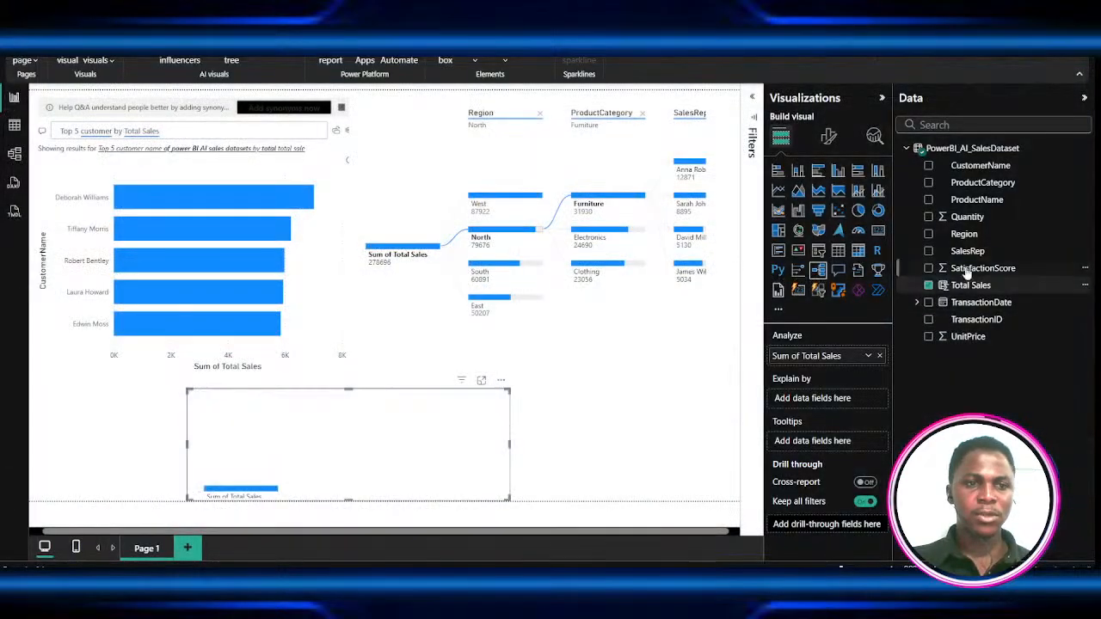
pyautogui.moveTo(841, 404); pyautogui.dragTo(840, 404)
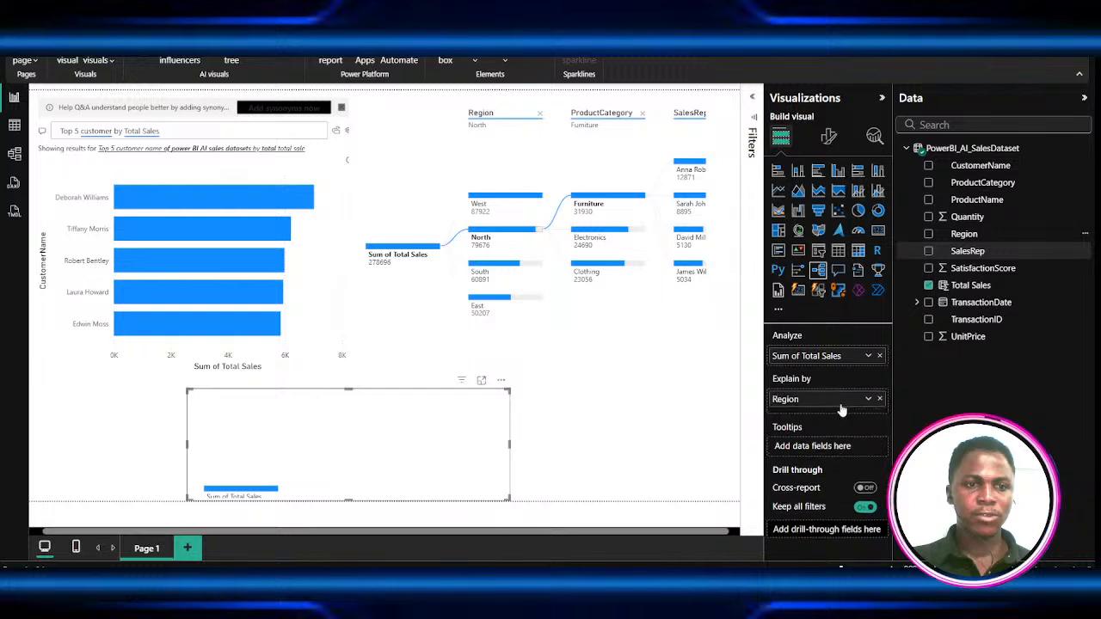
pyautogui.moveTo(1011, 203); pyautogui.dragTo(796, 417)
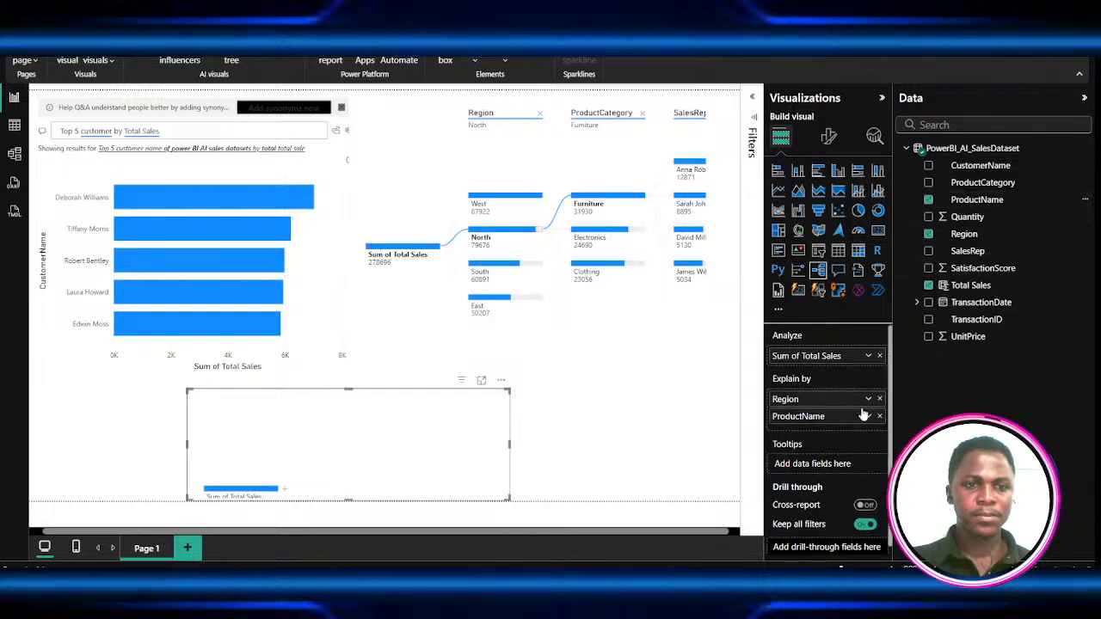
# - Split Total Sales by High value, and split the West region by High value as well
pyautogui.click(285, 489)
pyautogui.click(317, 499)
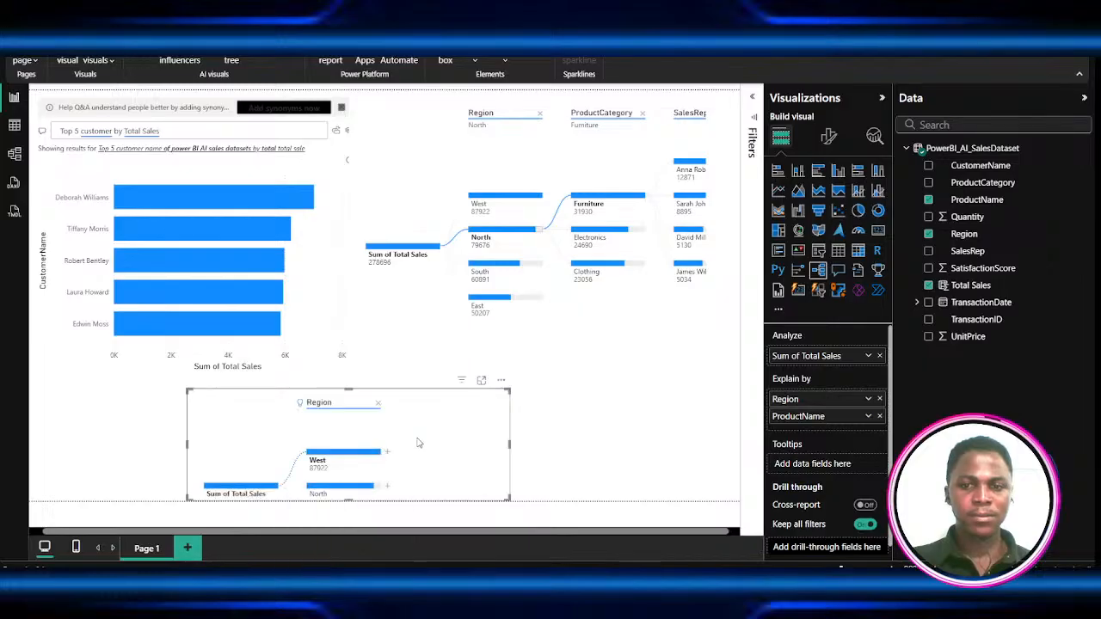
pyautogui.click(388, 452)
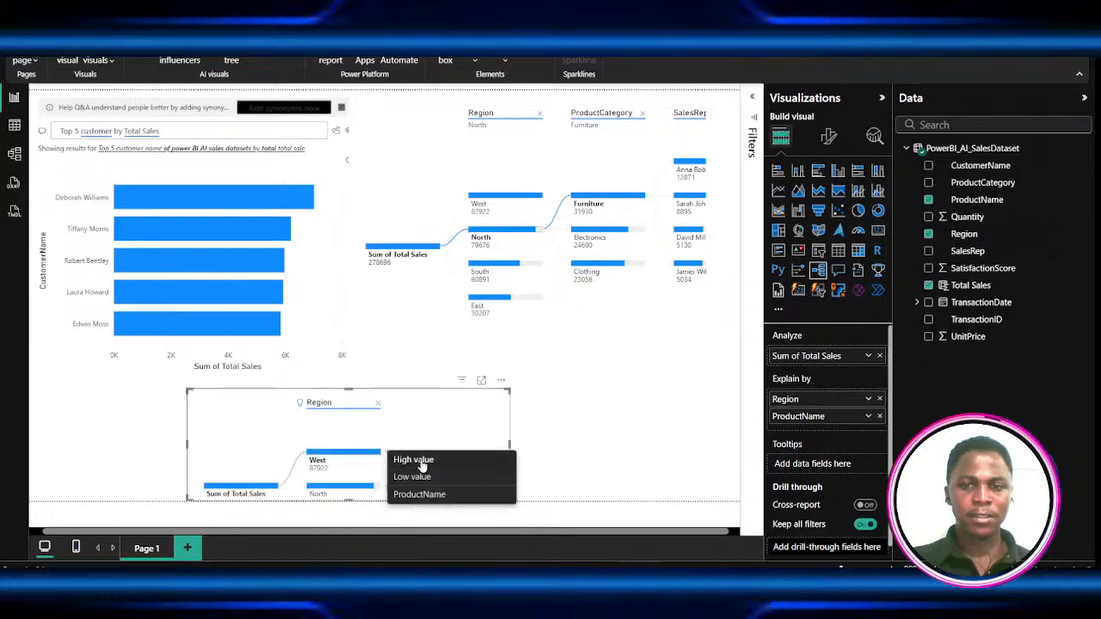
pyautogui.click(403, 461)
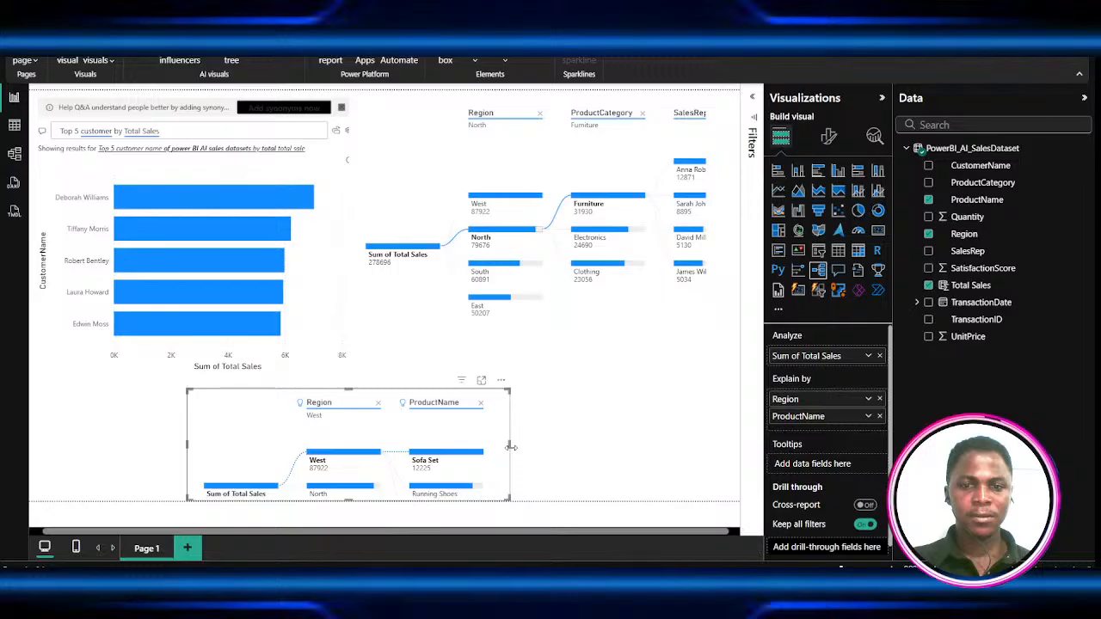
# - Widen and heighten the new decomposition tree, and place it under the top customers bar chart
pyautogui.moveTo(511, 446); pyautogui.dragTo(559, 446)
pyautogui.moveTo(266, 397); pyautogui.dragTo(424, 348)
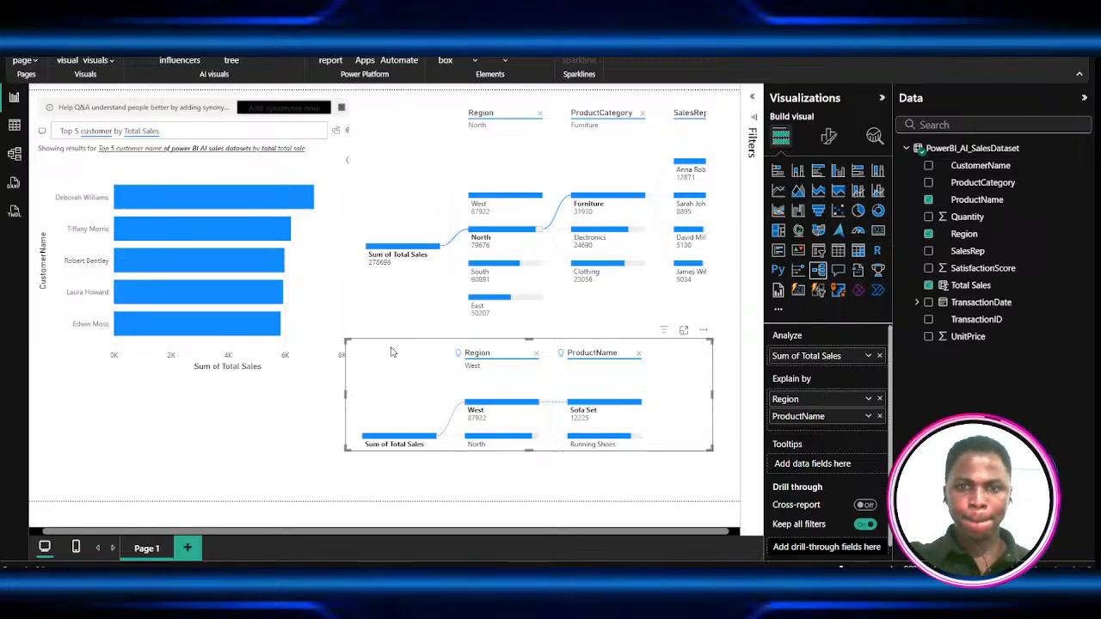
pyautogui.moveTo(392, 353); pyautogui.dragTo(396, 354)
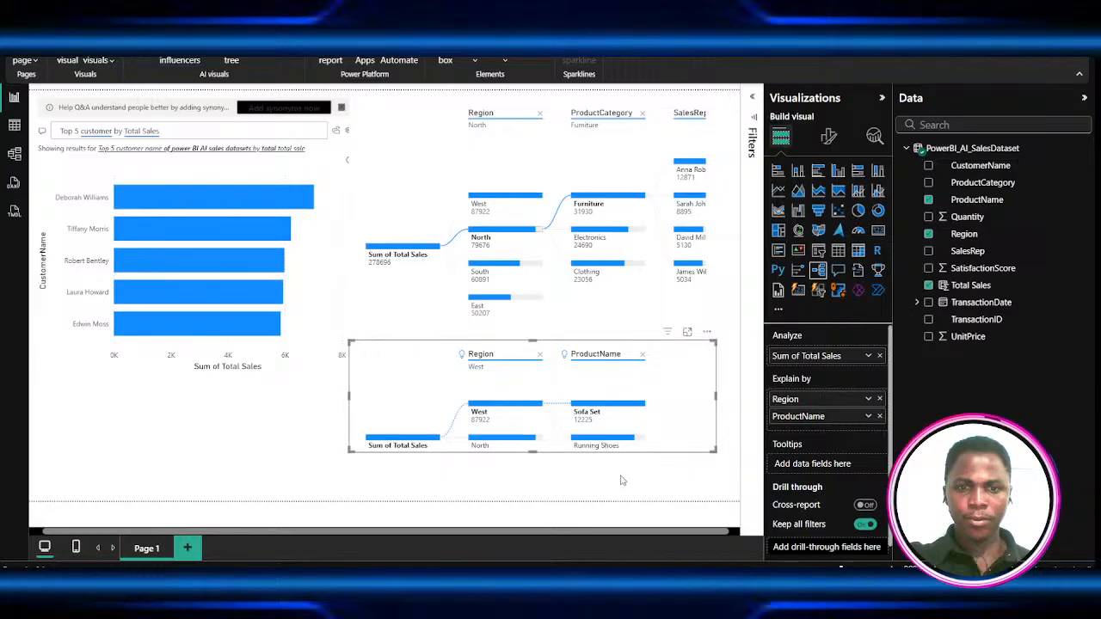
pyautogui.moveTo(716, 462); pyautogui.dragTo(723, 502)
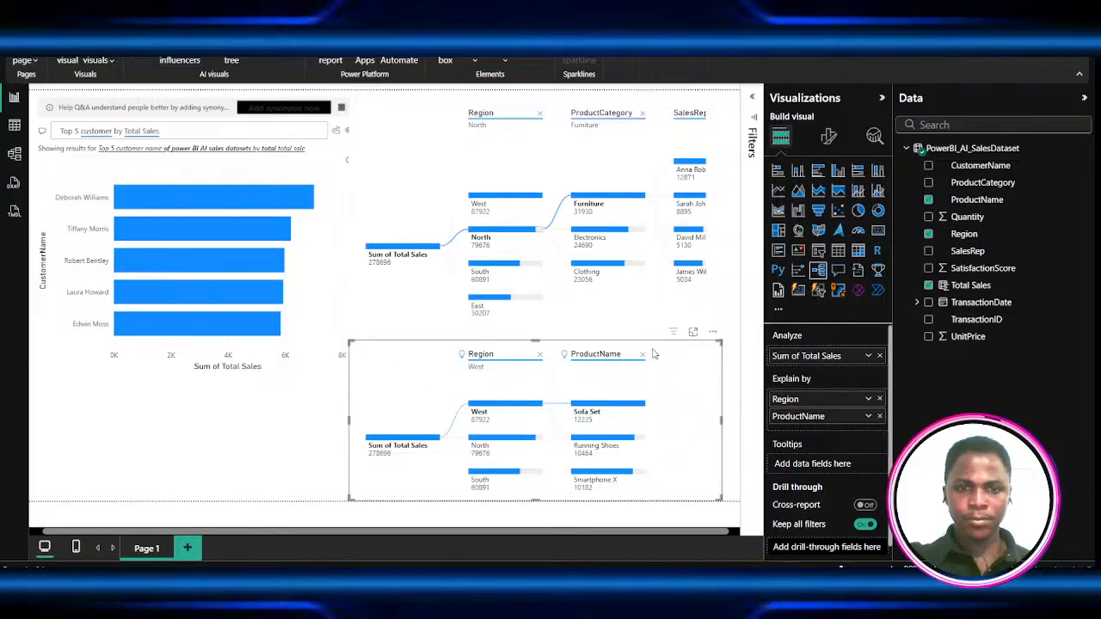
pyautogui.moveTo(654, 353); pyautogui.dragTo(382, 346)
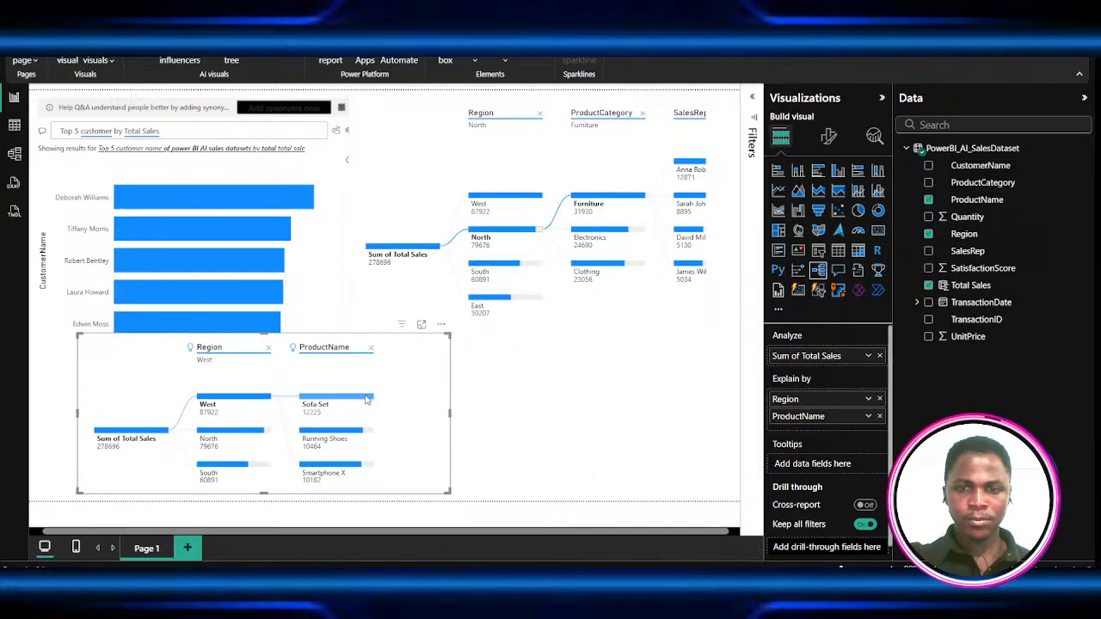
# - Set the new decomposition tree's bar size to 78% and its bar End value to 0
pyautogui.click(831, 139)
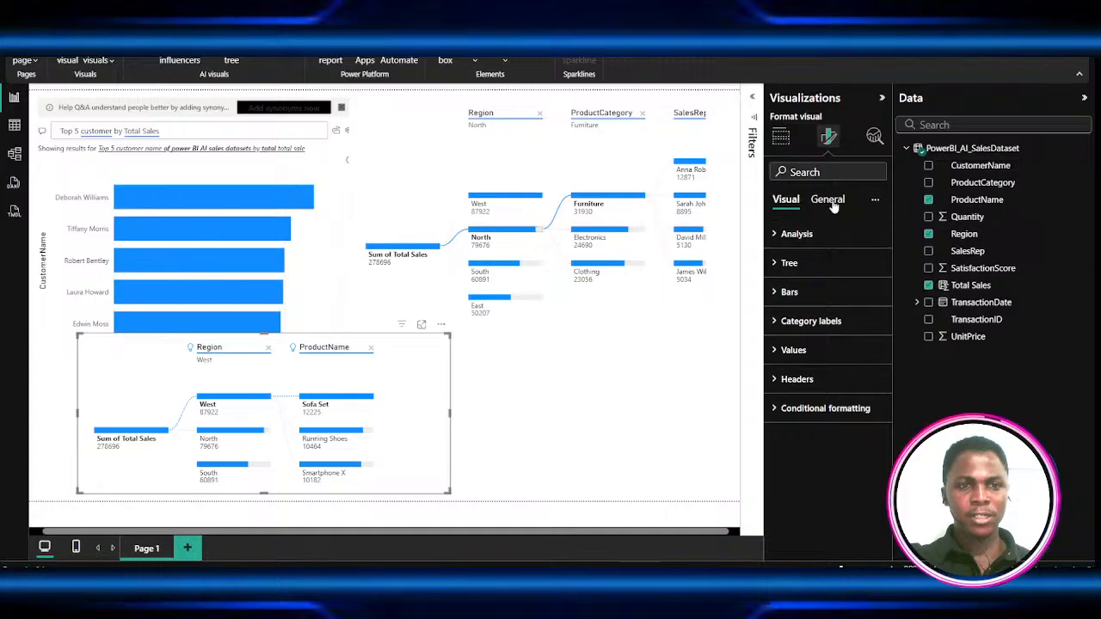
pyautogui.click(826, 292)
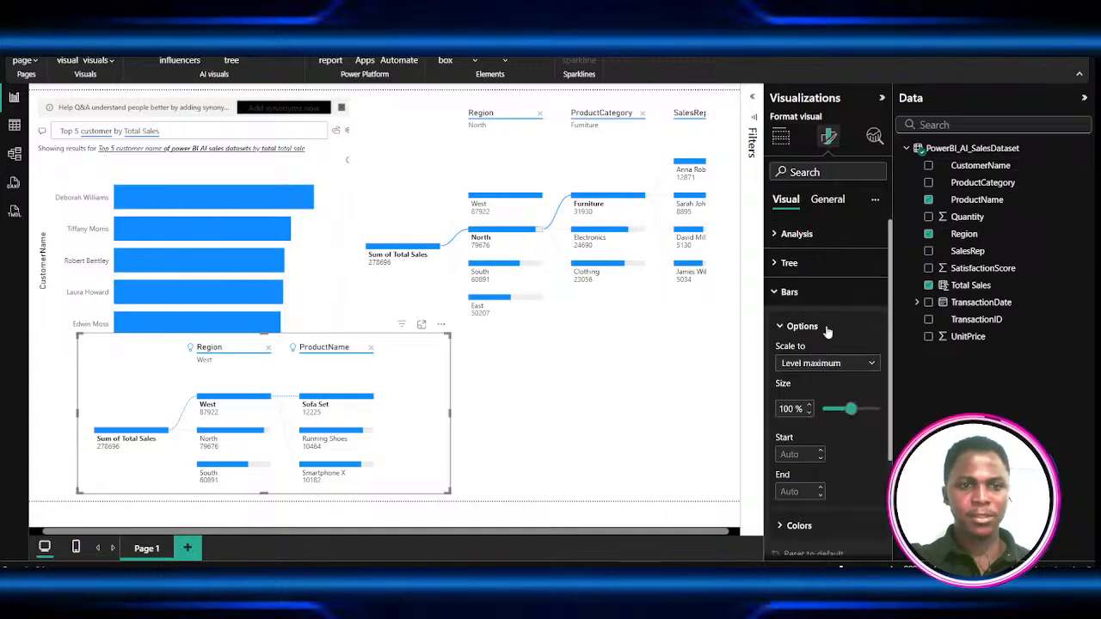
pyautogui.moveTo(848, 417)
pyautogui.mouseDown()
pyautogui.moveTo(859, 417)
pyautogui.moveTo(841, 414)
pyautogui.mouseUp()
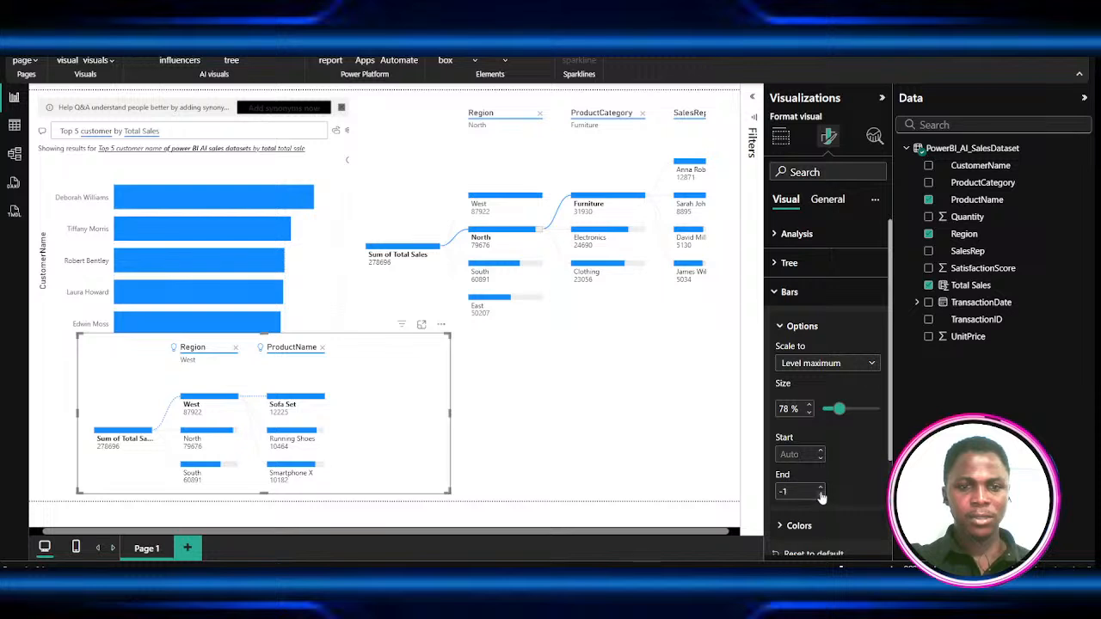
pyautogui.click(820, 488)
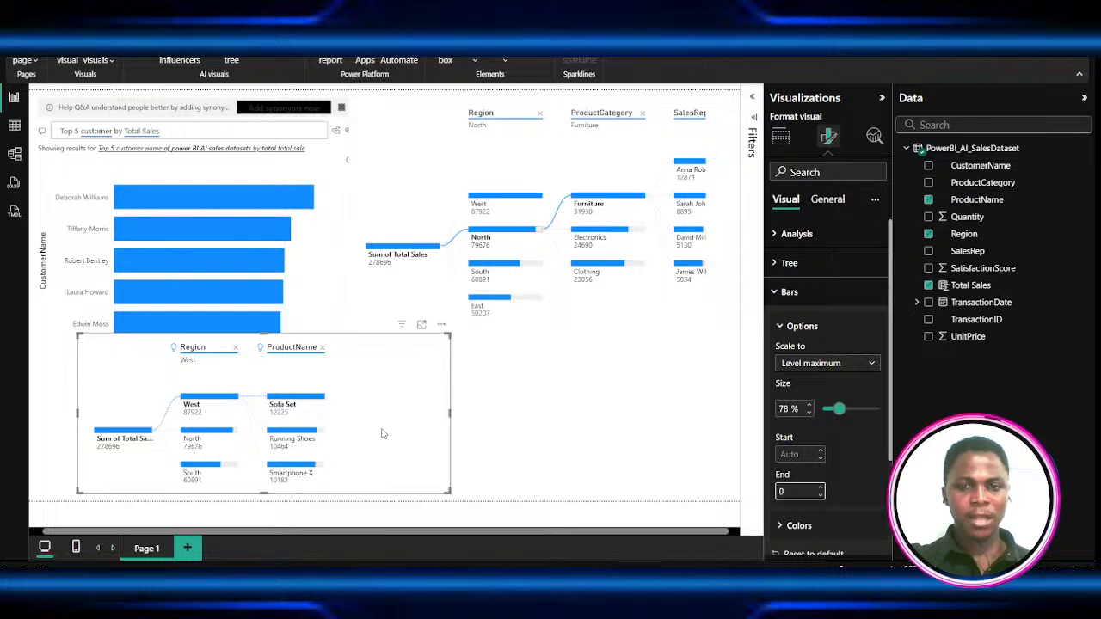
# - Try dark grey and dark red as the bar background color of the decomposition tree under the top customers chart
pyautogui.scroll(-3, 781, 470)
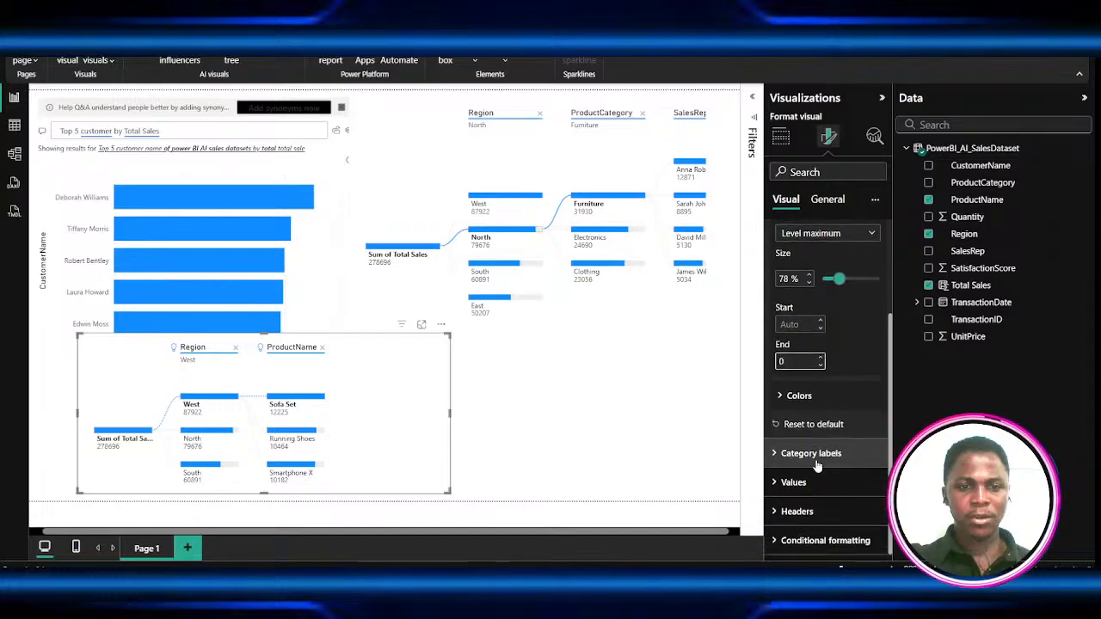
pyautogui.click(798, 397)
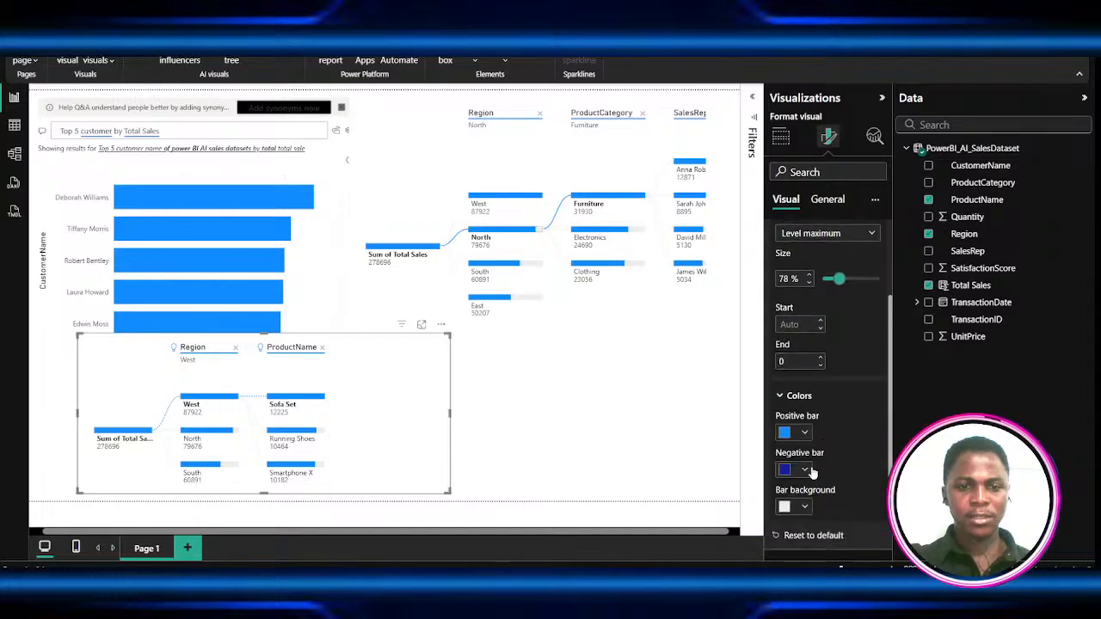
pyautogui.scroll(-2, 811, 470)
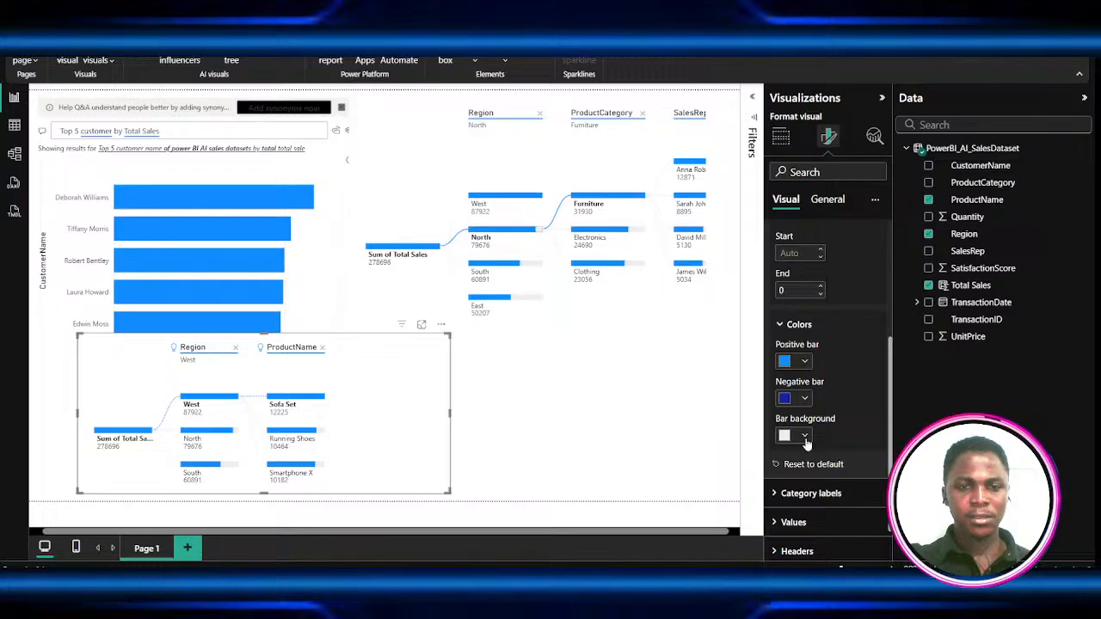
pyautogui.click(804, 436)
pyautogui.click(795, 323)
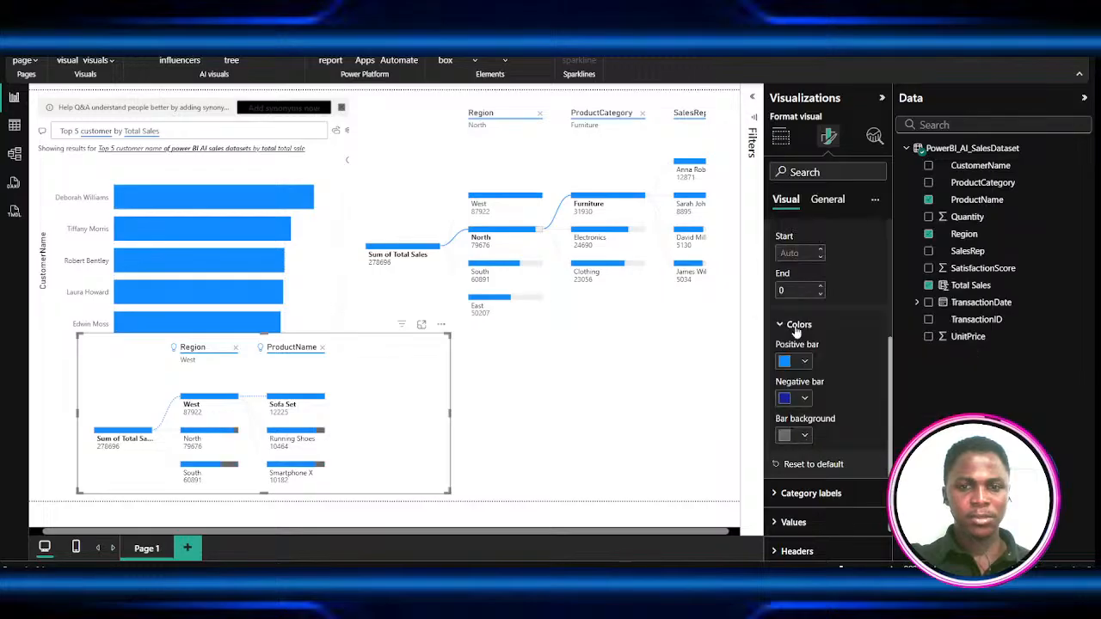
pyautogui.click(805, 436)
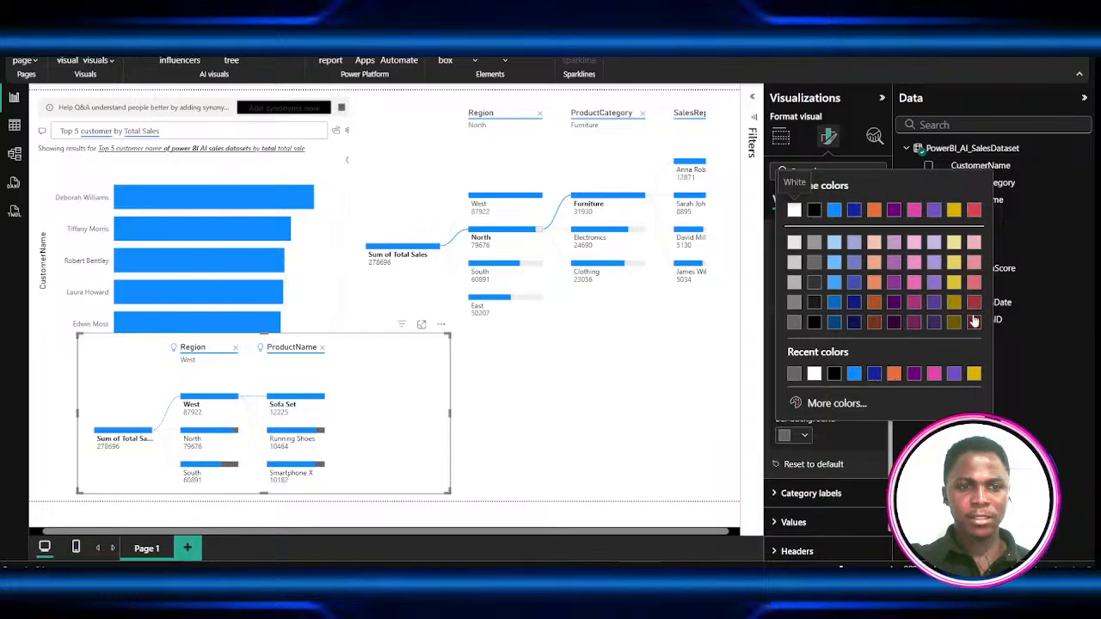
pyautogui.click(974, 322)
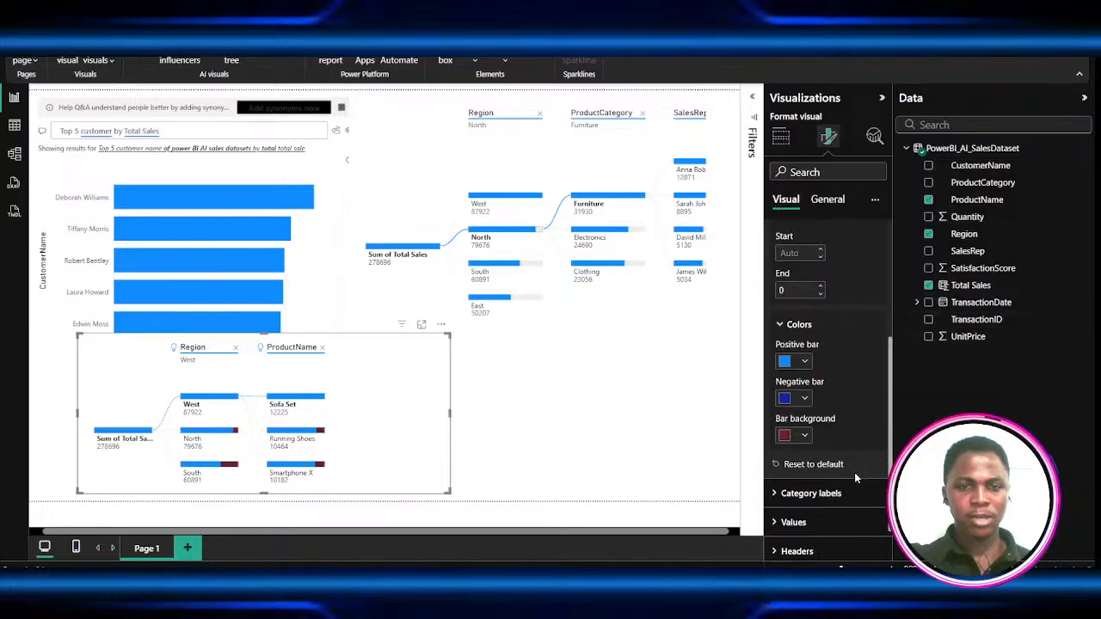
# - Set the lower decomposition tree's bar background to a custom bright red, #FF1919
pyautogui.click(804, 436)
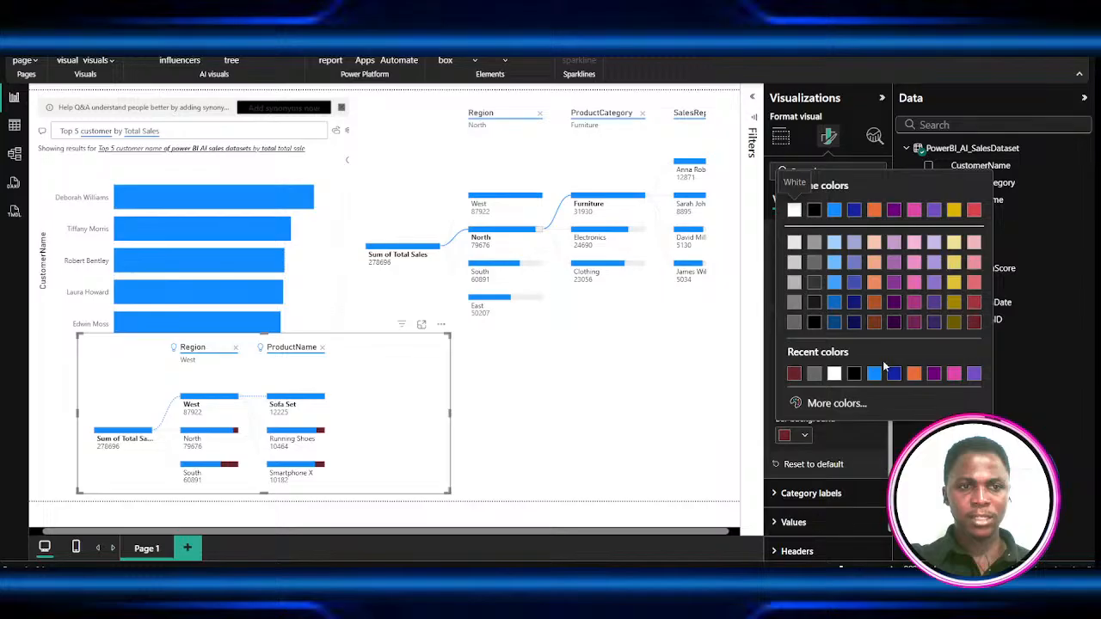
pyautogui.click(824, 403)
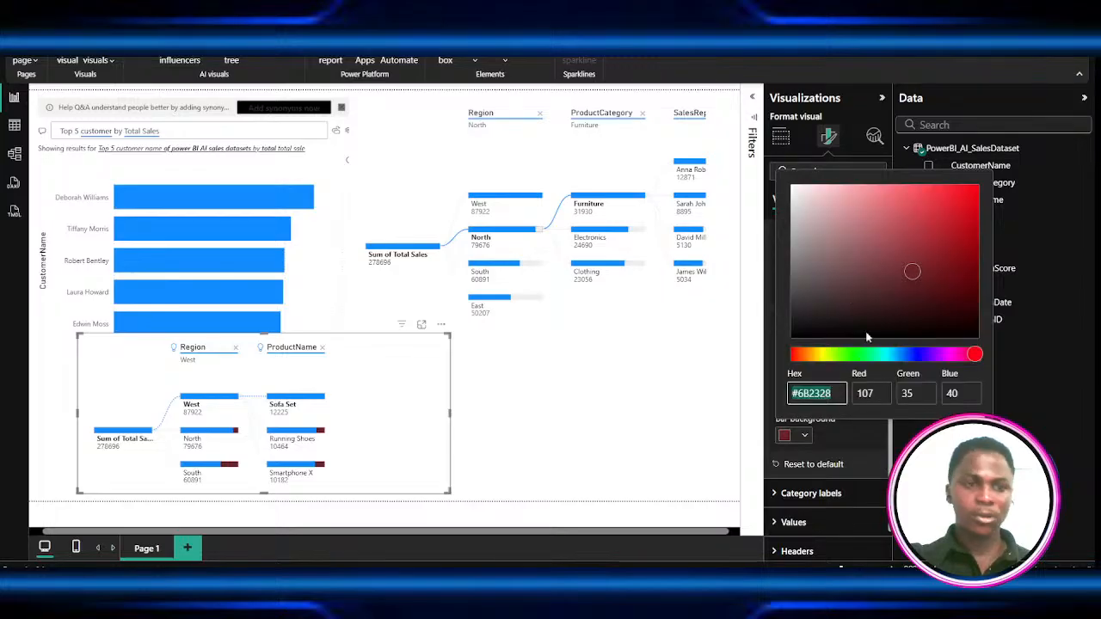
pyautogui.moveTo(900, 228)
pyautogui.mouseDown()
pyautogui.moveTo(994, 172)
pyautogui.moveTo(912, 167)
pyautogui.moveTo(892, 198)
pyautogui.moveTo(890, 181)
pyautogui.mouseUp()
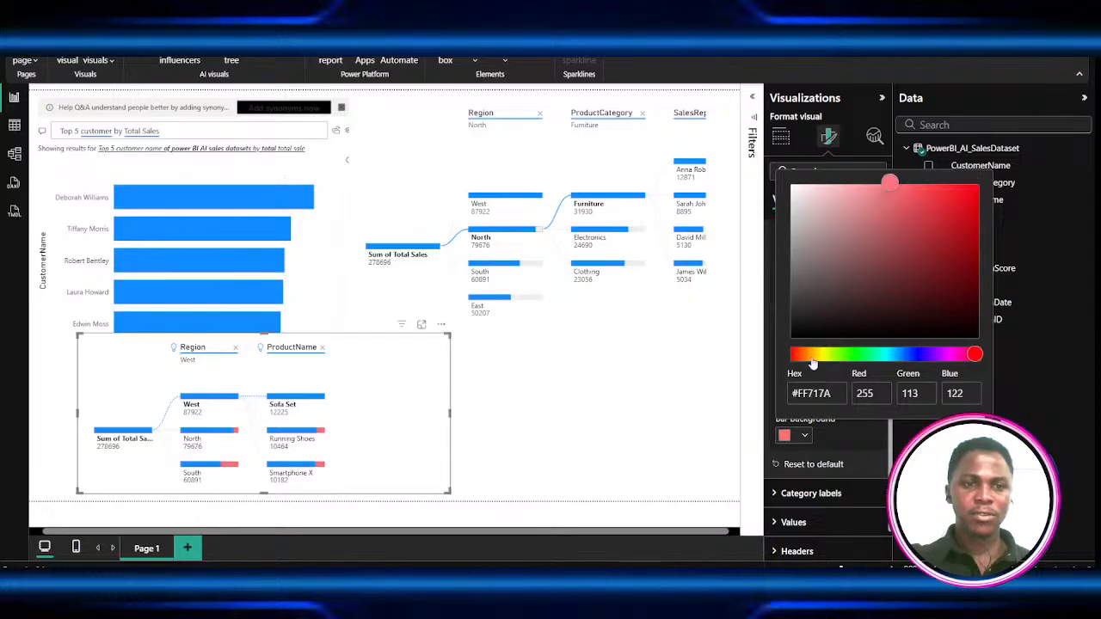
pyautogui.moveTo(814, 354); pyautogui.dragTo(779, 372)
pyautogui.moveTo(945, 184); pyautogui.dragTo(955, 182)
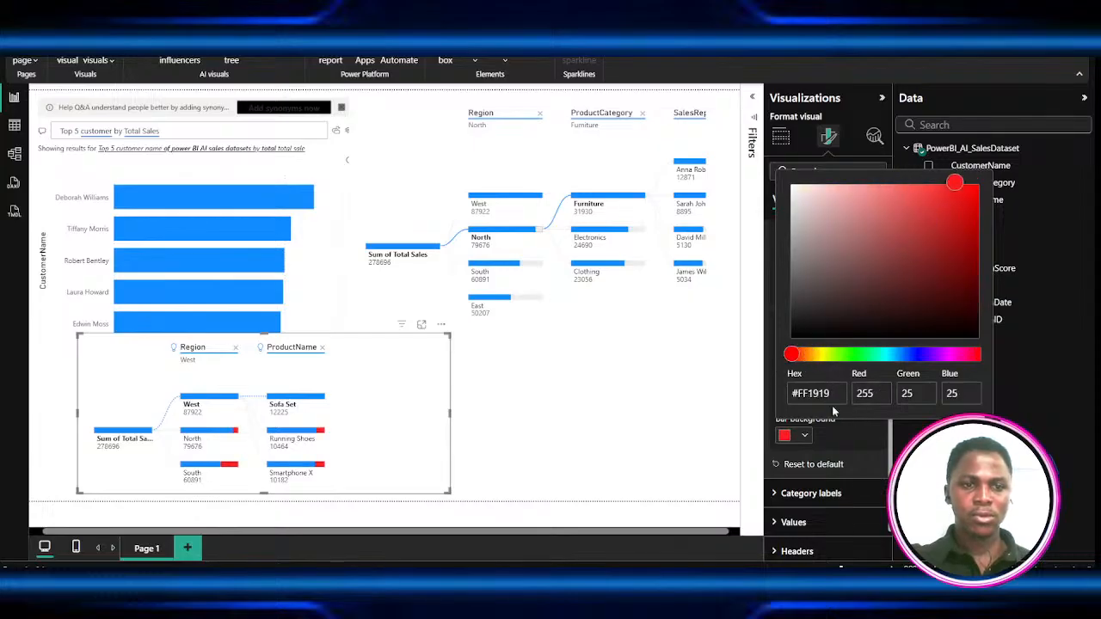
pyautogui.click(605, 487)
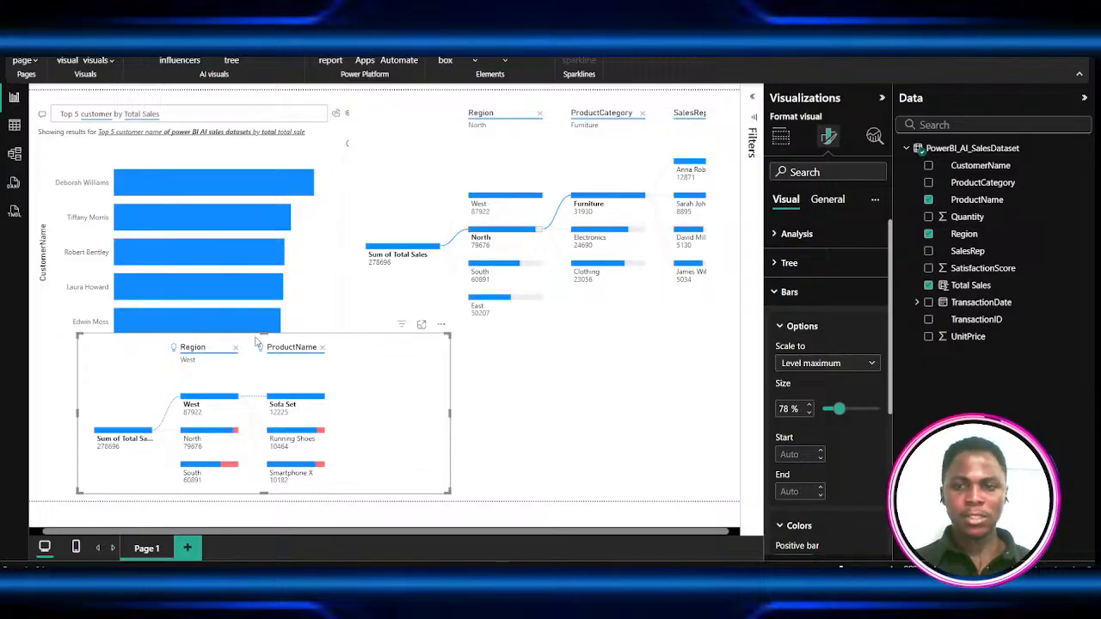
# - Shorten the lower decomposition tree from its upper edge so it clears the customers chart, and shift the tree inside its frame
pyautogui.moveTo(262, 335); pyautogui.dragTo(263, 381)
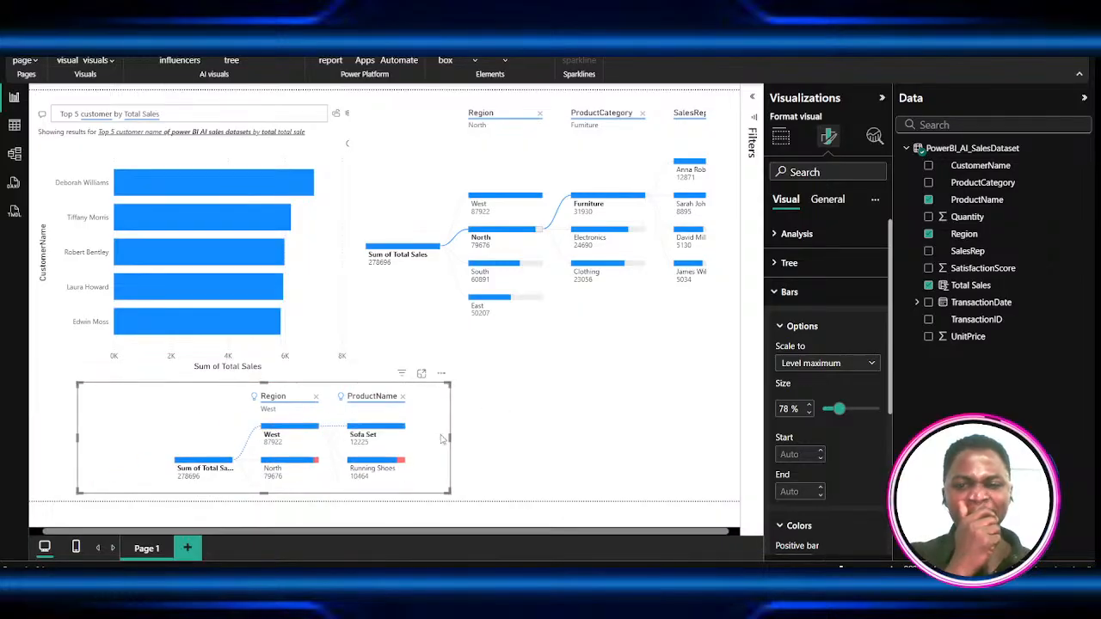
pyautogui.moveTo(443, 439); pyautogui.dragTo(421, 445)
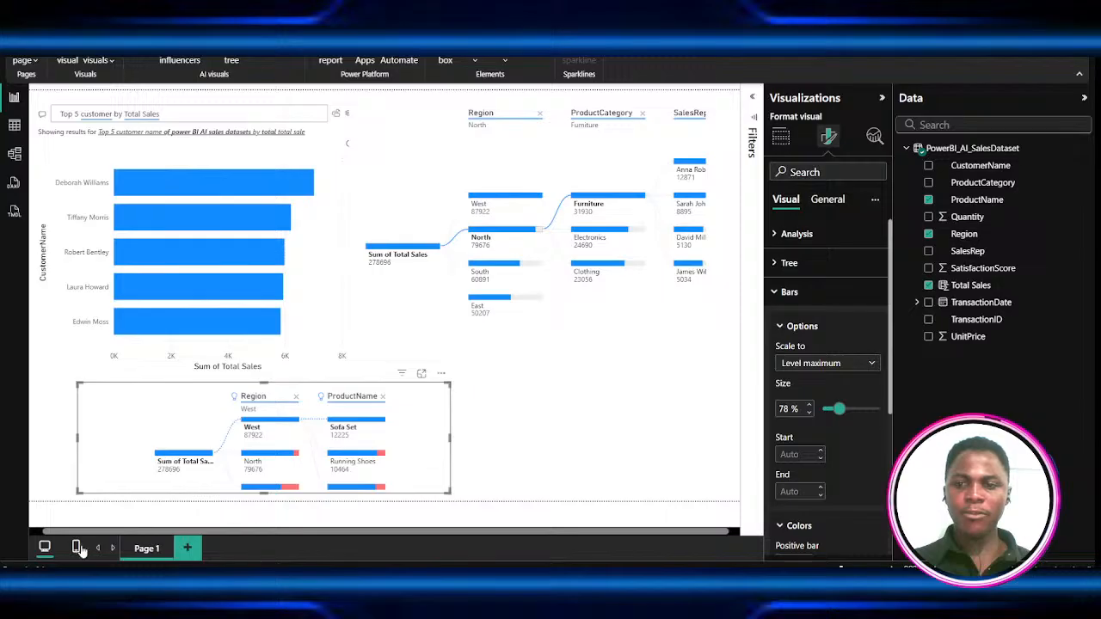
# - Auto-create a mobile layout of the report page, review its visuals, and return to the desktop layout
pyautogui.click(78, 548)
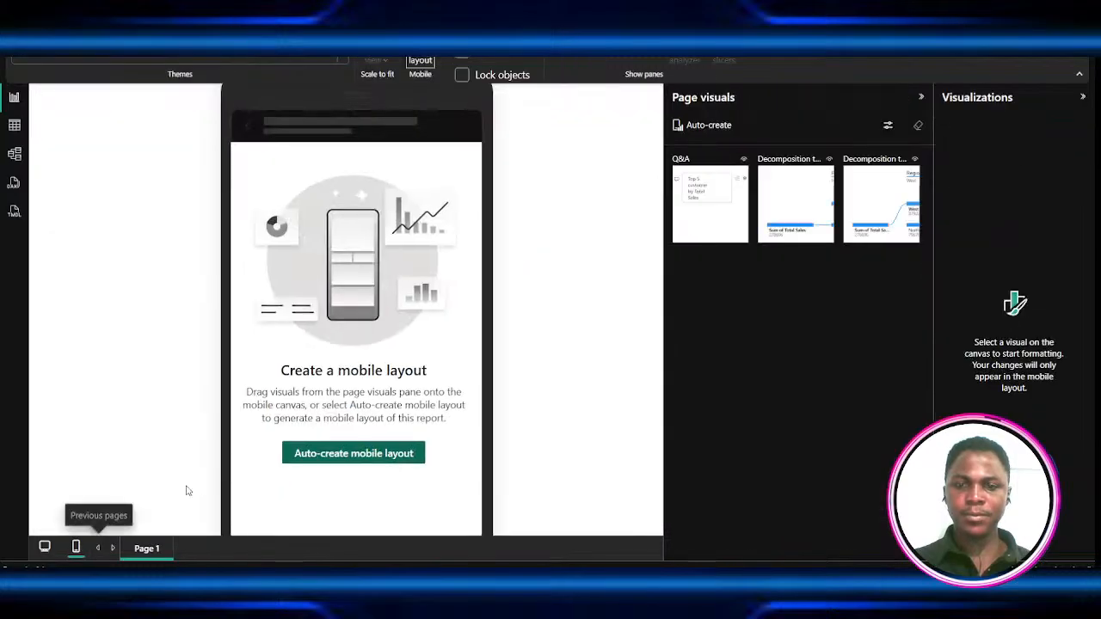
pyautogui.click(342, 458)
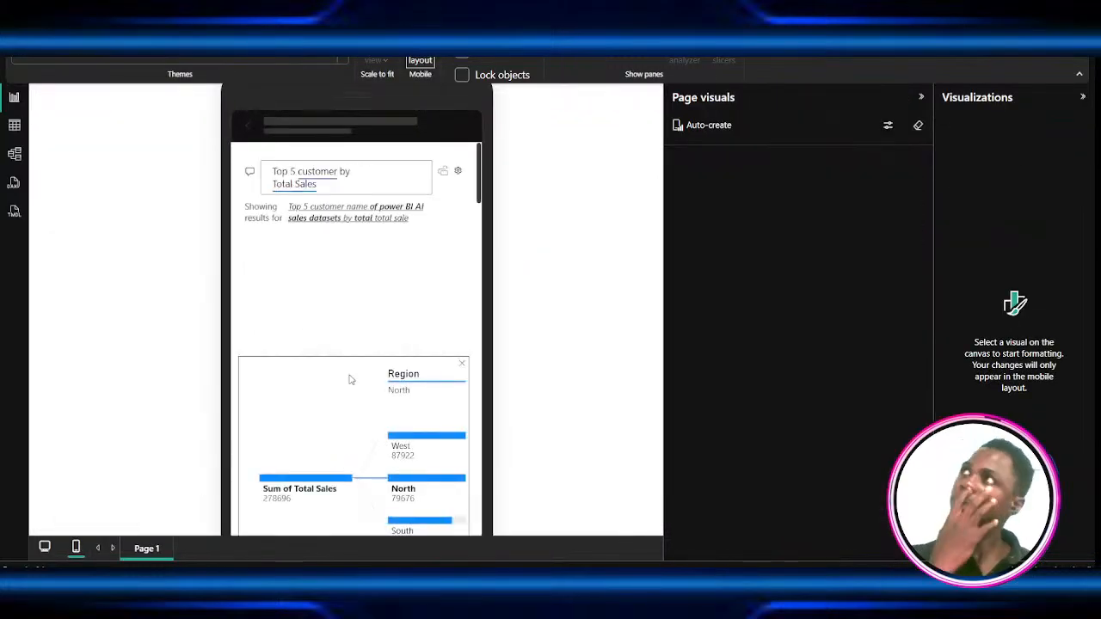
pyautogui.scroll(-5, 349, 381)
pyautogui.scroll(2, 351, 392)
pyautogui.scroll(3, 351, 395)
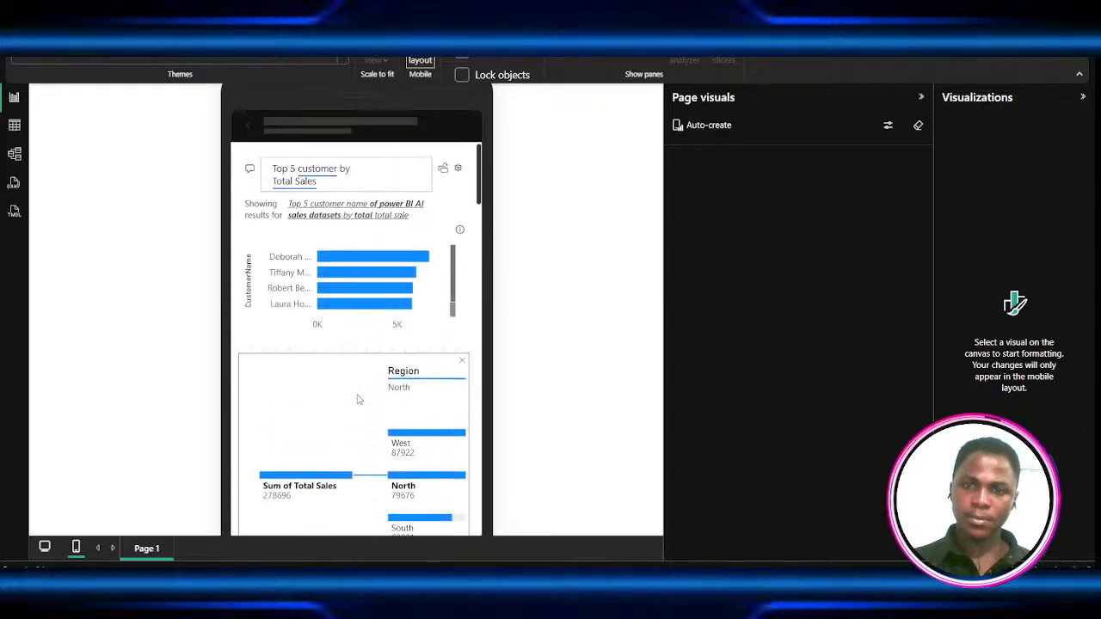
pyautogui.scroll(-7, 375, 423)
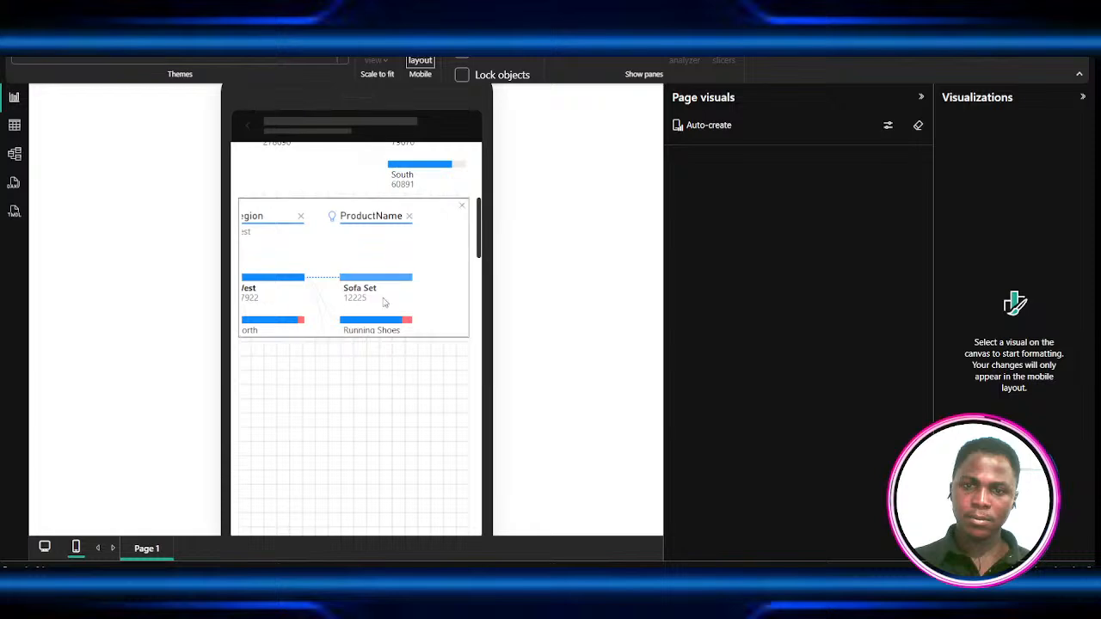
pyautogui.scroll(3, 335, 301)
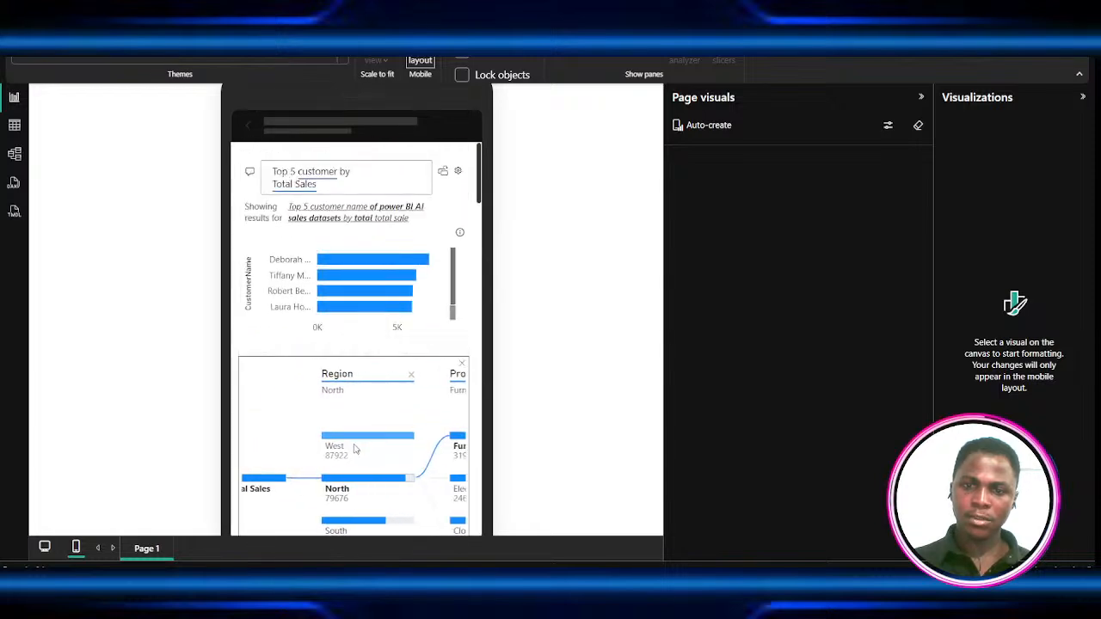
pyautogui.scroll(-2, 372, 393)
pyautogui.scroll(-8, 370, 389)
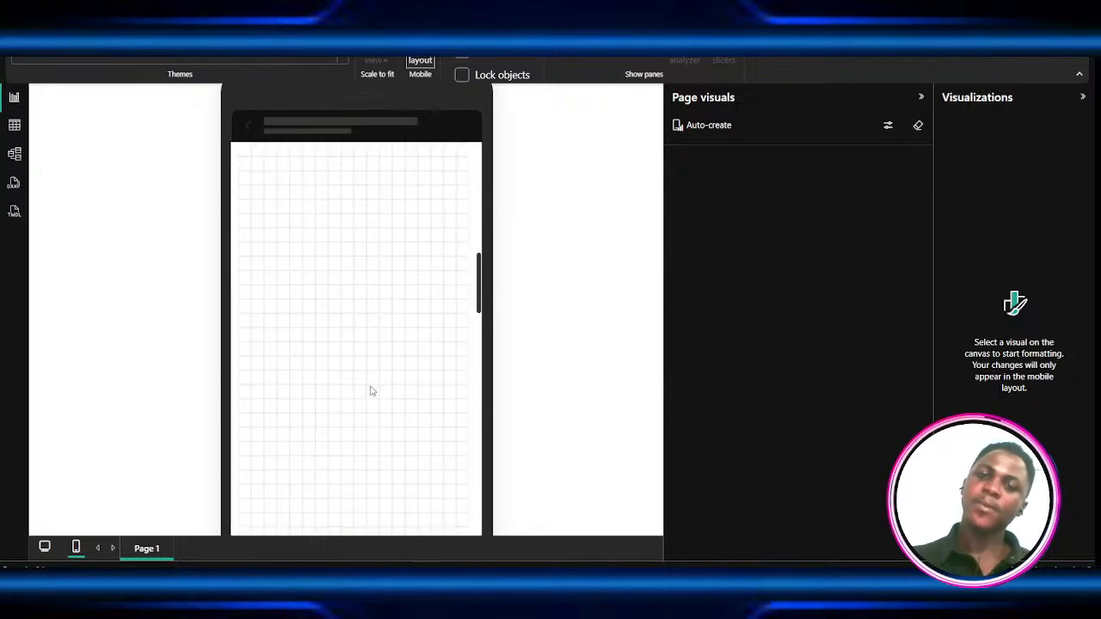
pyautogui.click(46, 551)
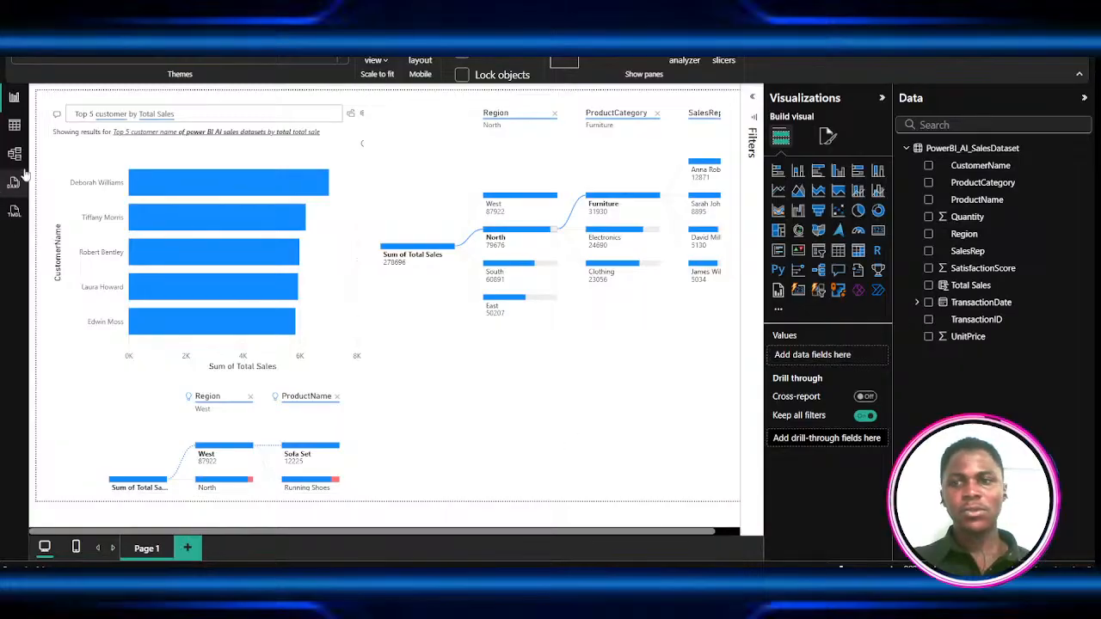
# - Add a key influencers visual that analyzes SatisfactionScore, and set it to explain what makes the score increase
pyautogui.click(107, 12)
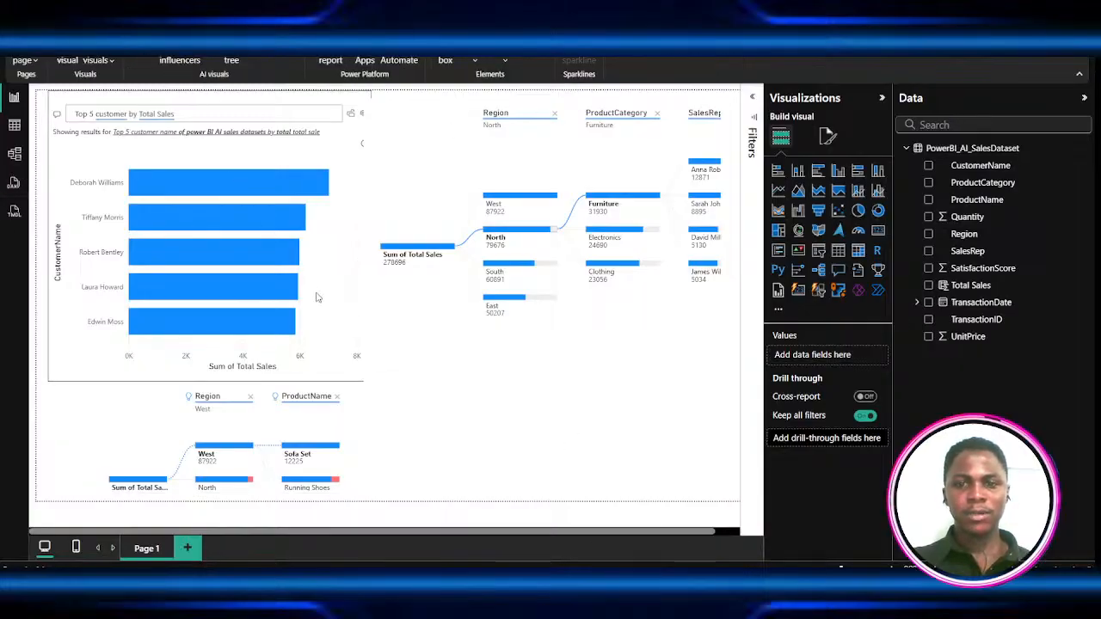
pyautogui.click(179, 60)
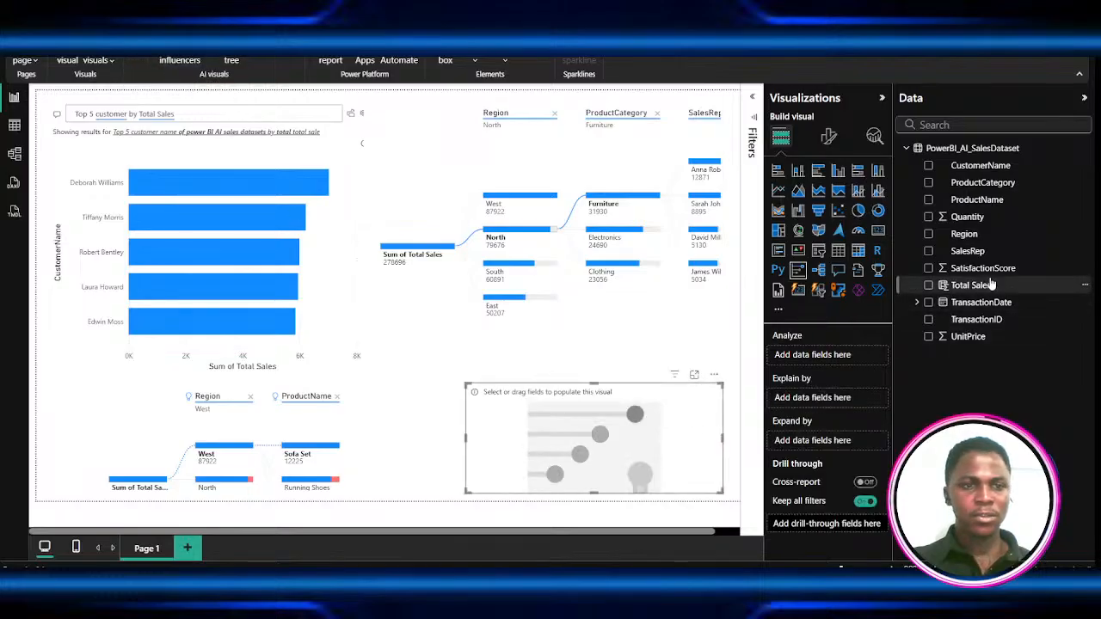
pyautogui.moveTo(994, 273); pyautogui.dragTo(841, 369)
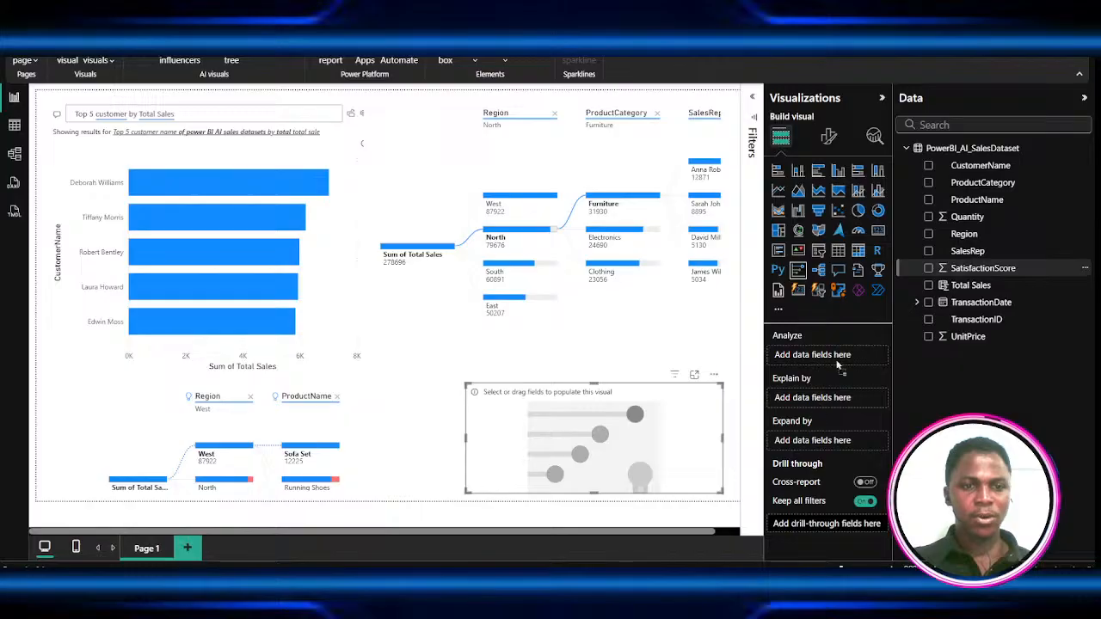
pyautogui.click(670, 447)
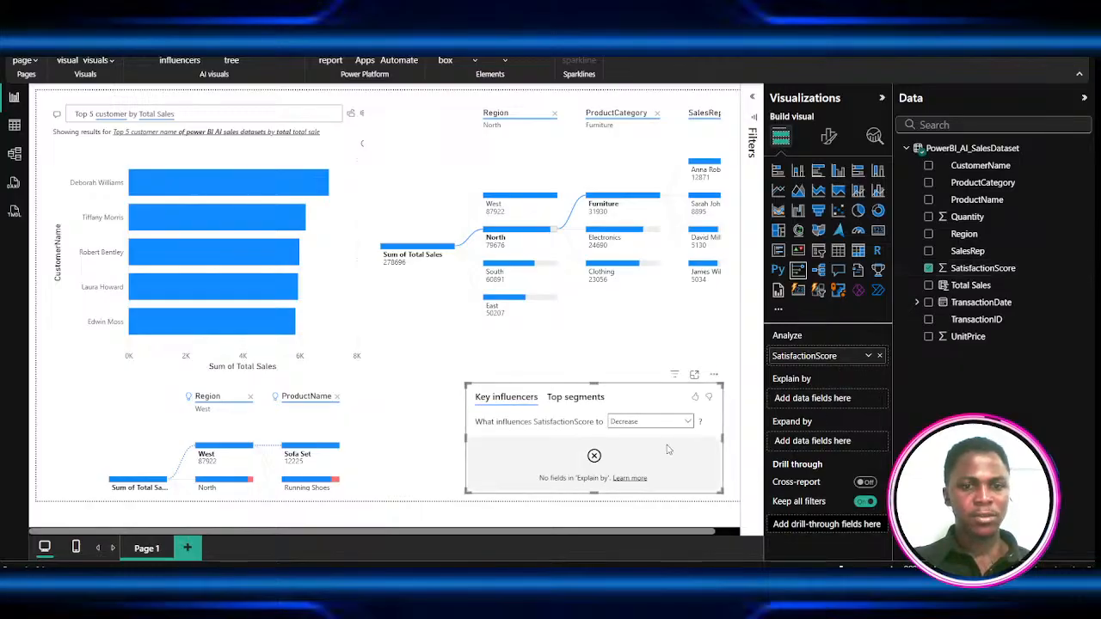
pyautogui.click(658, 440)
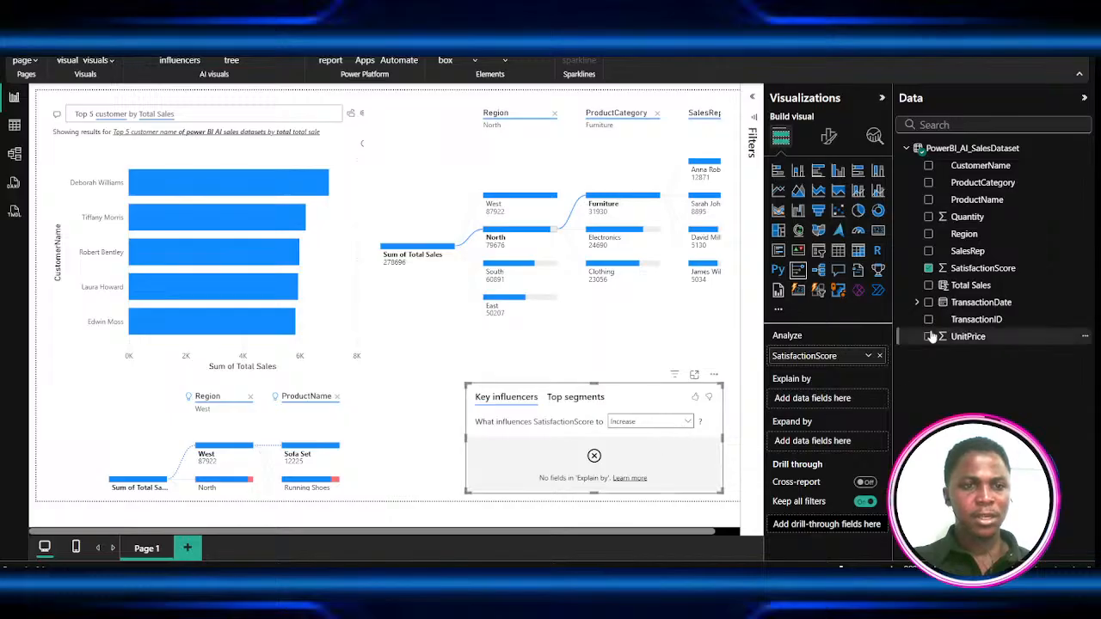
# - Explain SatisfactionScore by Quantity, and move the key influencers visual up and make it taller
pyautogui.moveTo(980, 233); pyautogui.dragTo(842, 410)
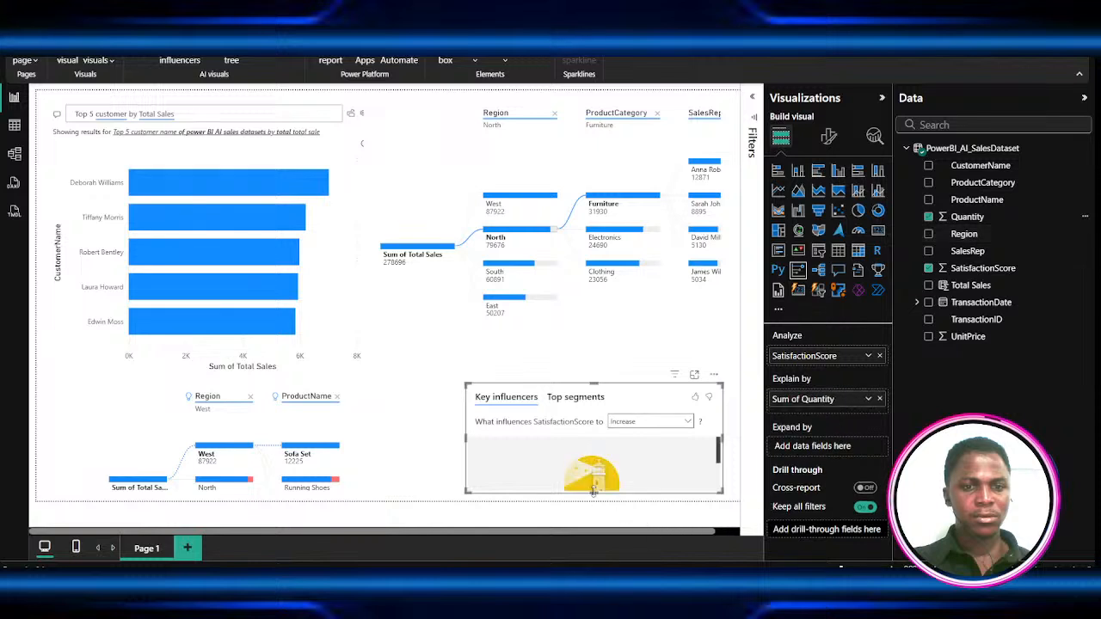
pyautogui.moveTo(575, 424); pyautogui.dragTo(582, 345)
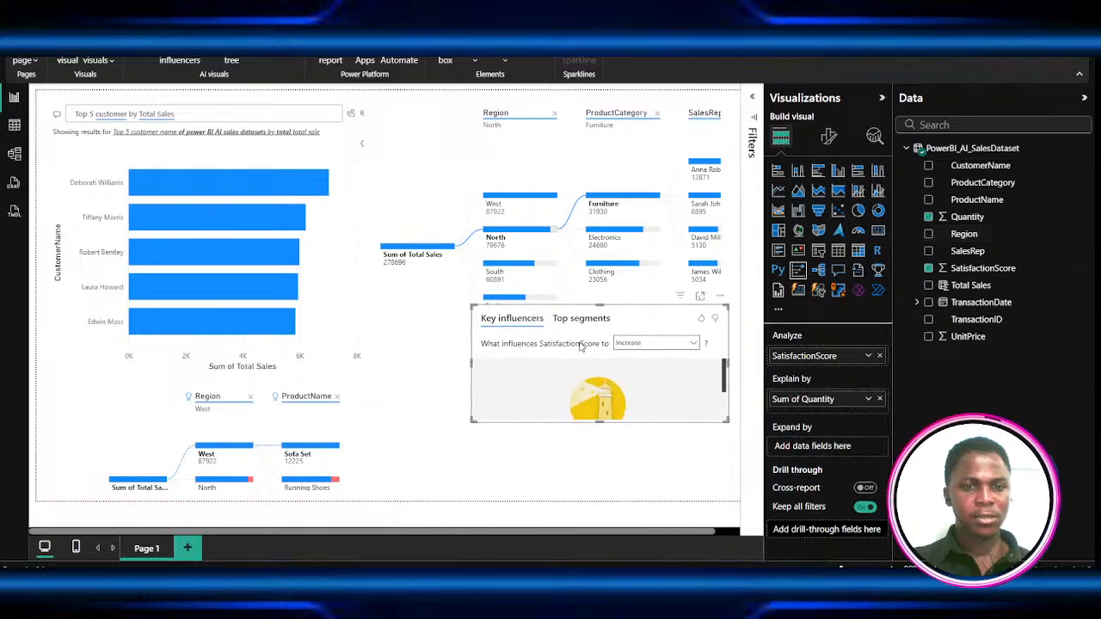
pyautogui.moveTo(600, 422); pyautogui.dragTo(599, 475)
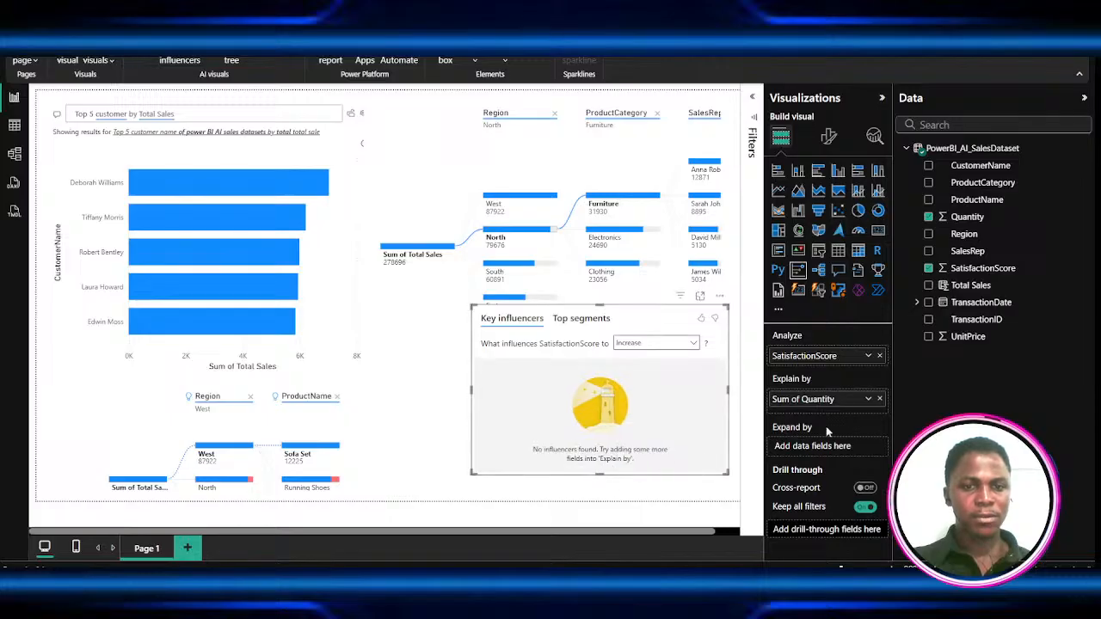
# - Replace Quantity with SalesRep as the key influencers visual's Explain by field
pyautogui.click(880, 399)
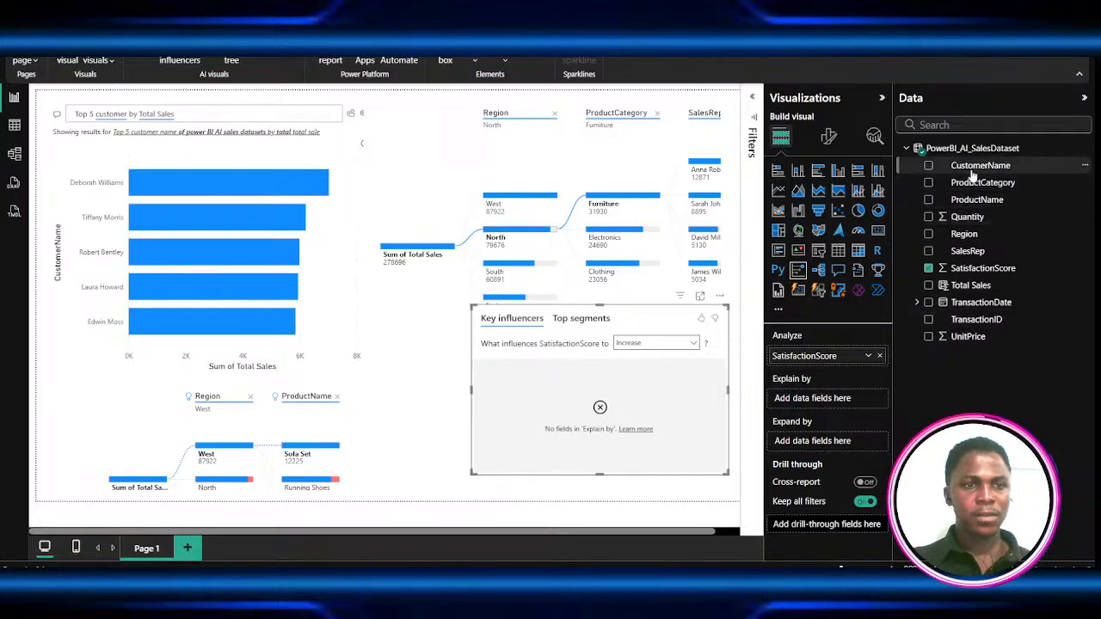
pyautogui.moveTo(968, 257); pyautogui.dragTo(826, 404)
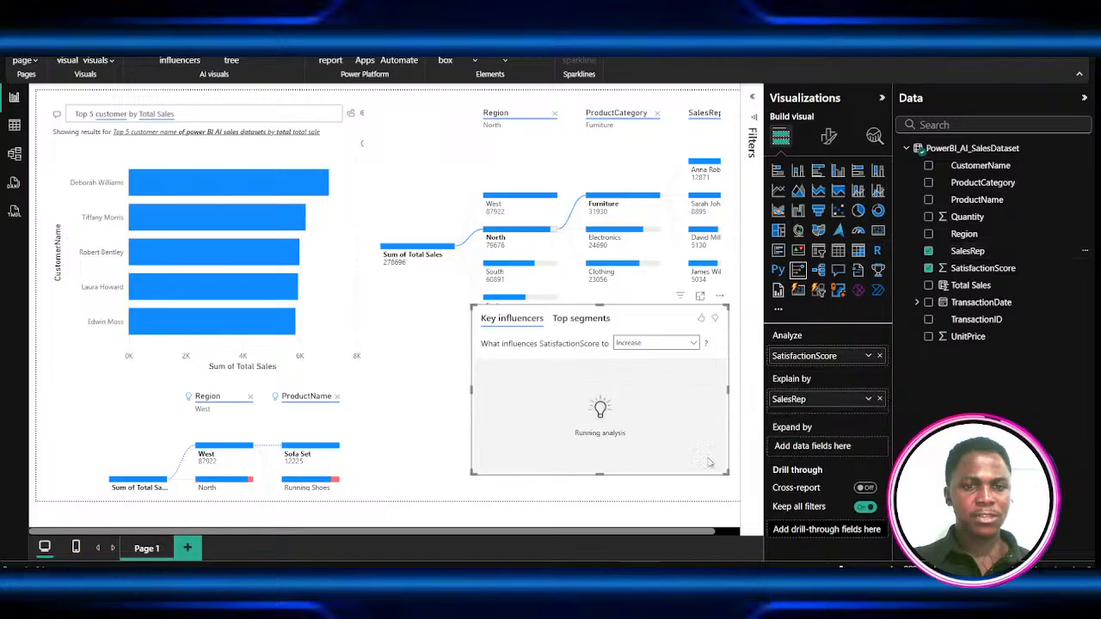
# - Try Total Sales and UnitPrice in turn as the Explain by field of the key influencers visual, in place of SalesRep
pyautogui.click(880, 399)
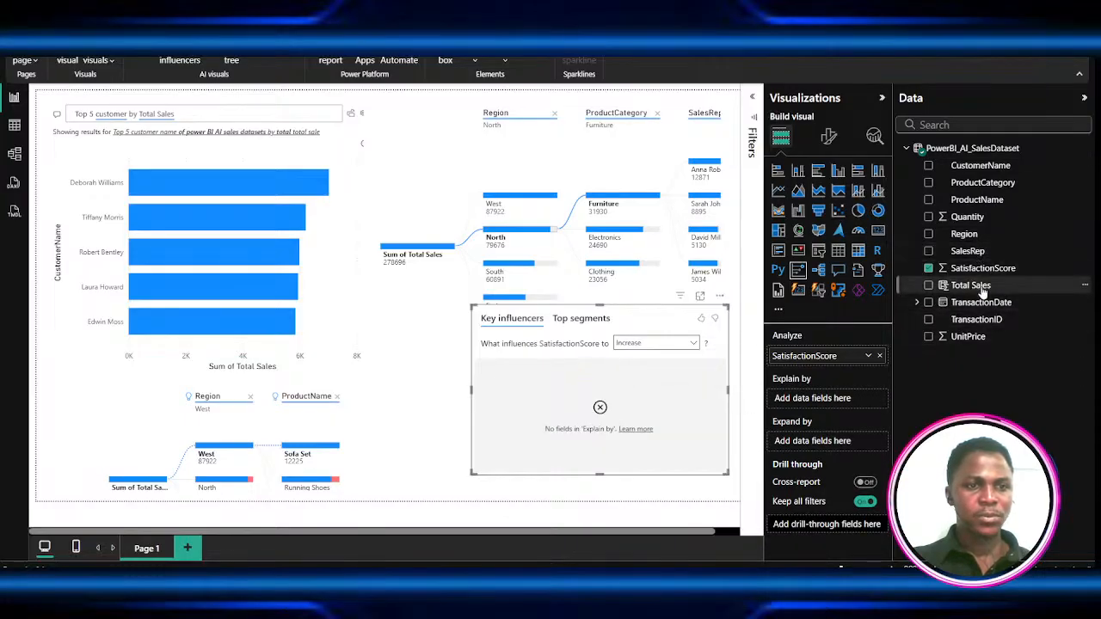
pyautogui.moveTo(984, 293); pyautogui.dragTo(665, 456)
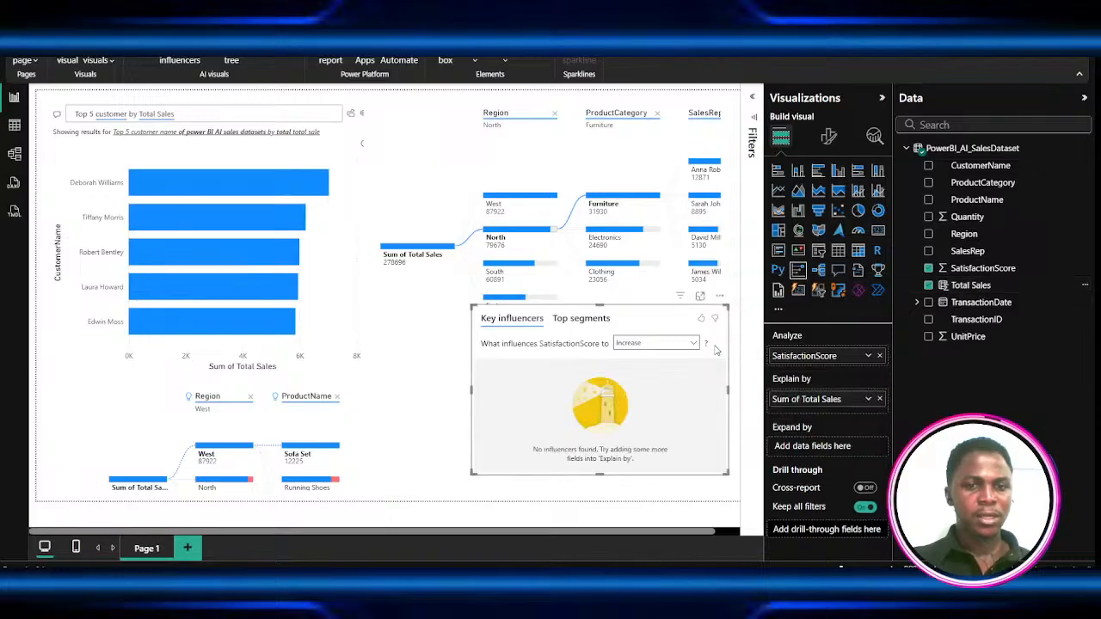
pyautogui.click(879, 400)
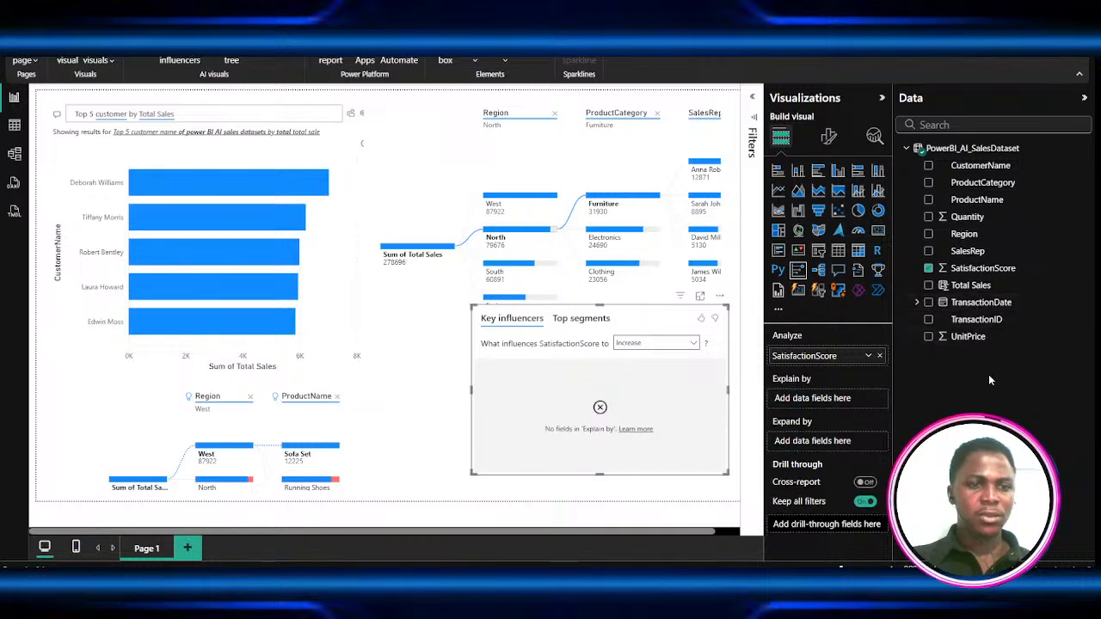
pyautogui.moveTo(968, 336); pyautogui.dragTo(821, 399)
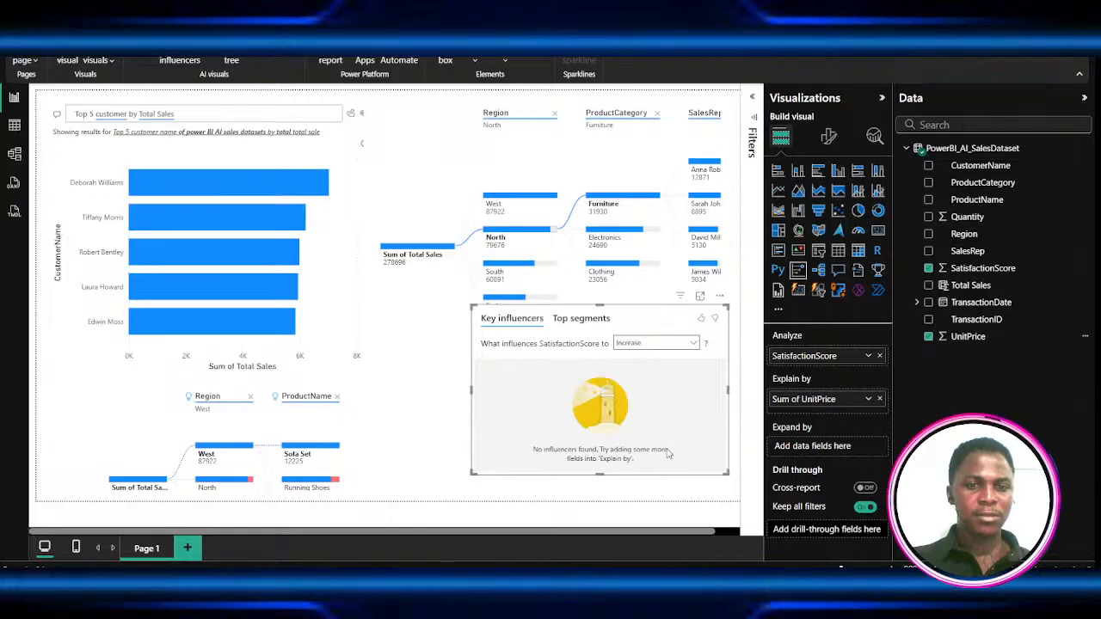
pyautogui.click(879, 398)
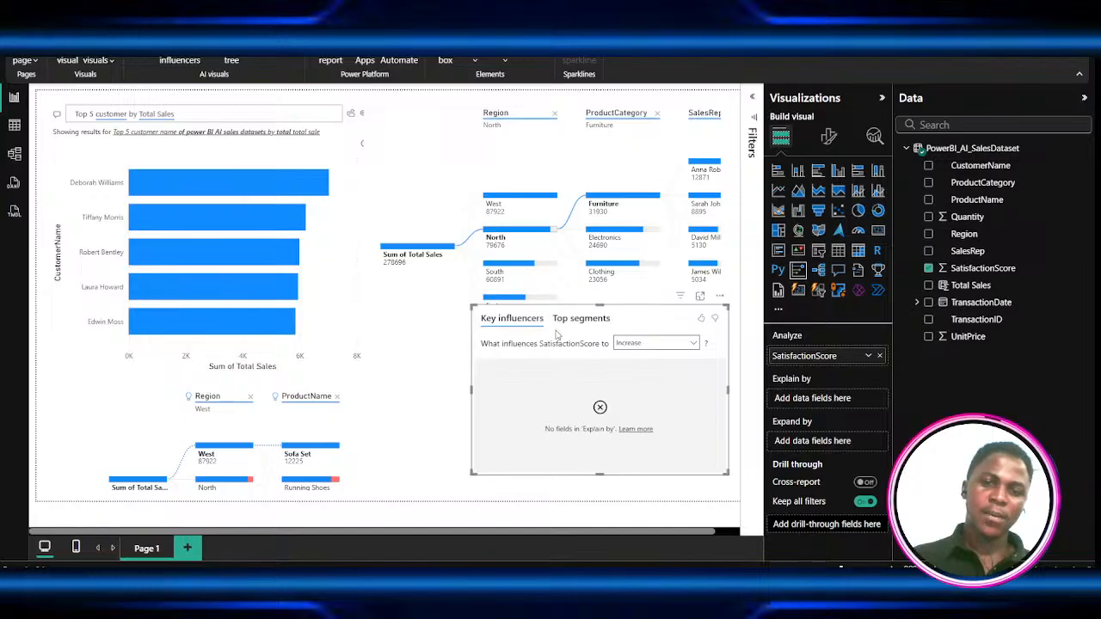
# - Delete the key influencers visual for SatisfactionScore from the report page
pyautogui.moveTo(553, 331); pyautogui.dragTo(514, 404)
pyautogui.press('Delete')
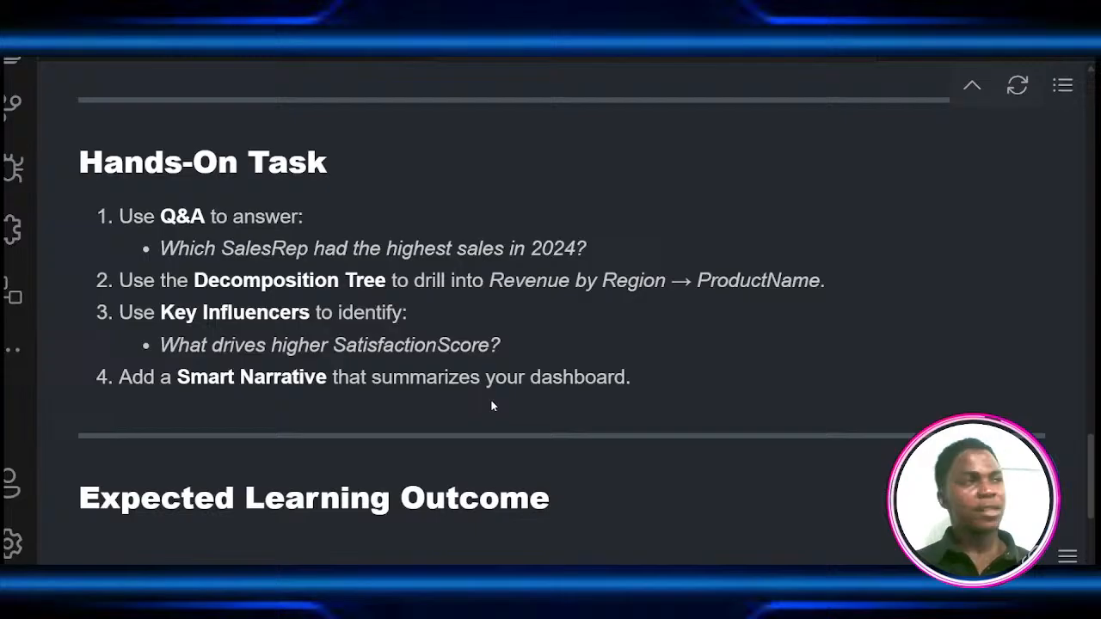
# - Switch to the Exercise 1 notes and review the AI visual instructions, the hands-on task and the expected learning outcome
pyautogui.scroll(-3, 492, 404)
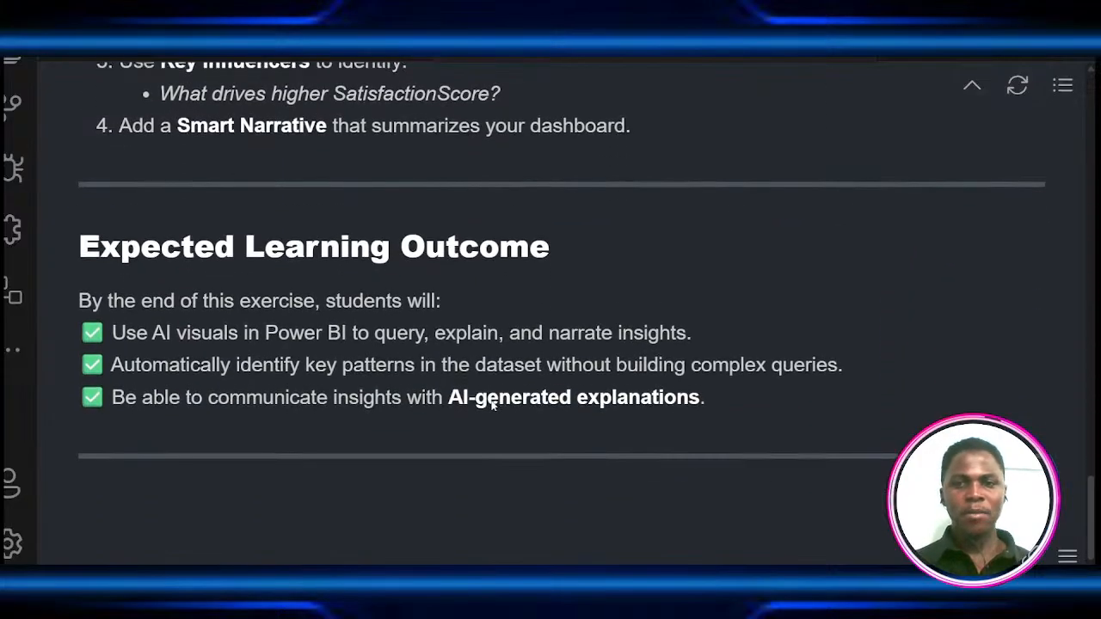
pyautogui.scroll(20, 492, 404)
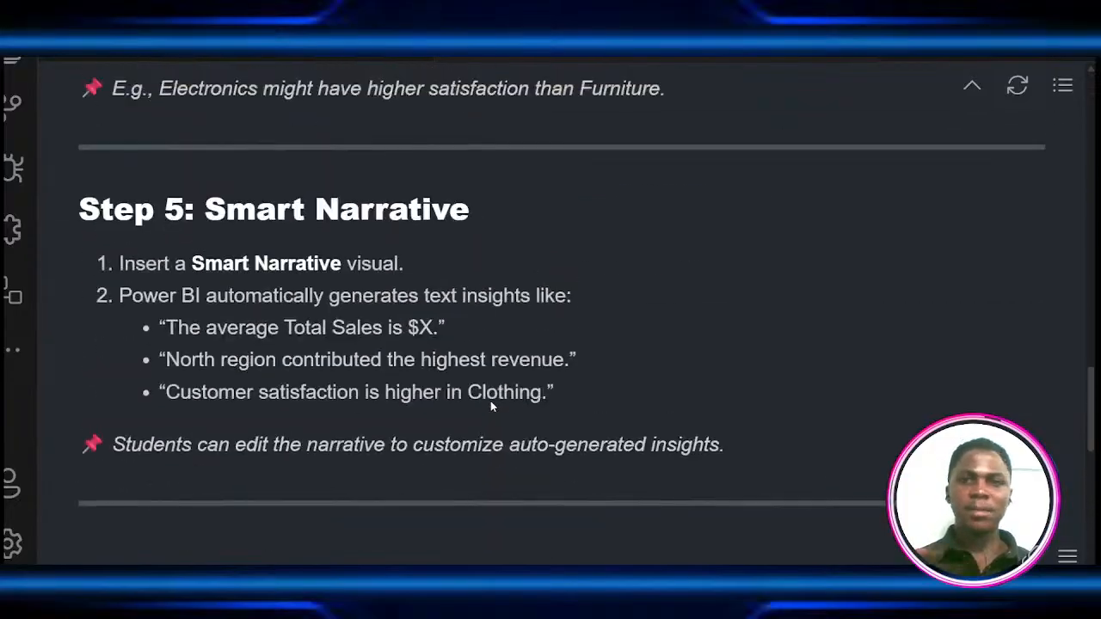
pyautogui.scroll(10, 491, 404)
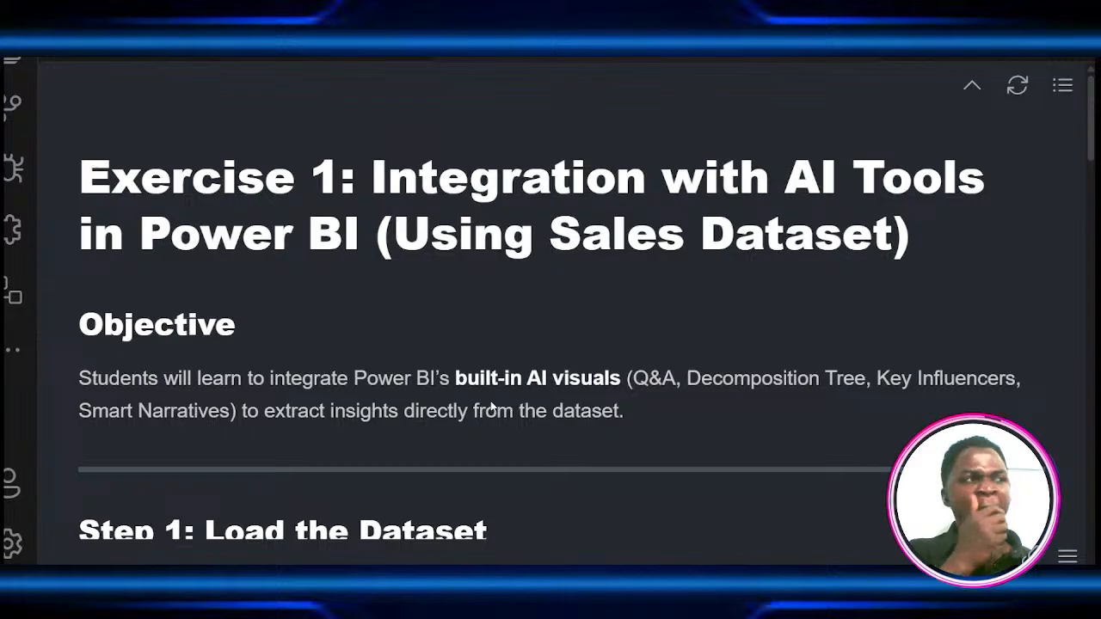
pyautogui.scroll(-20, 492, 408)
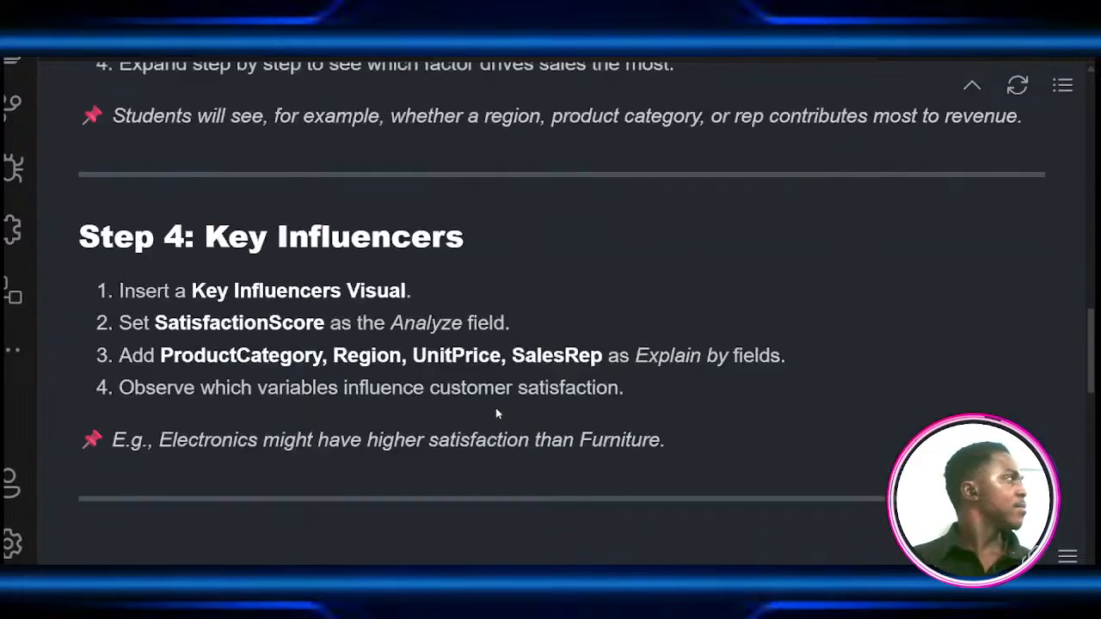
pyautogui.scroll(-5, 496, 414)
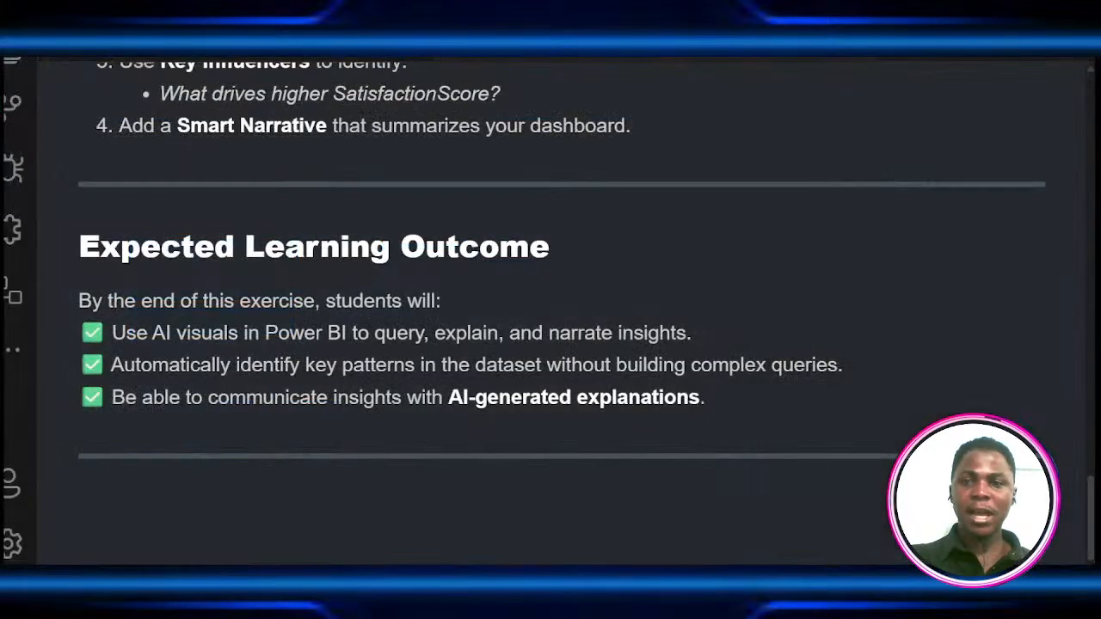
pyautogui.scroll(15, 505, 421)
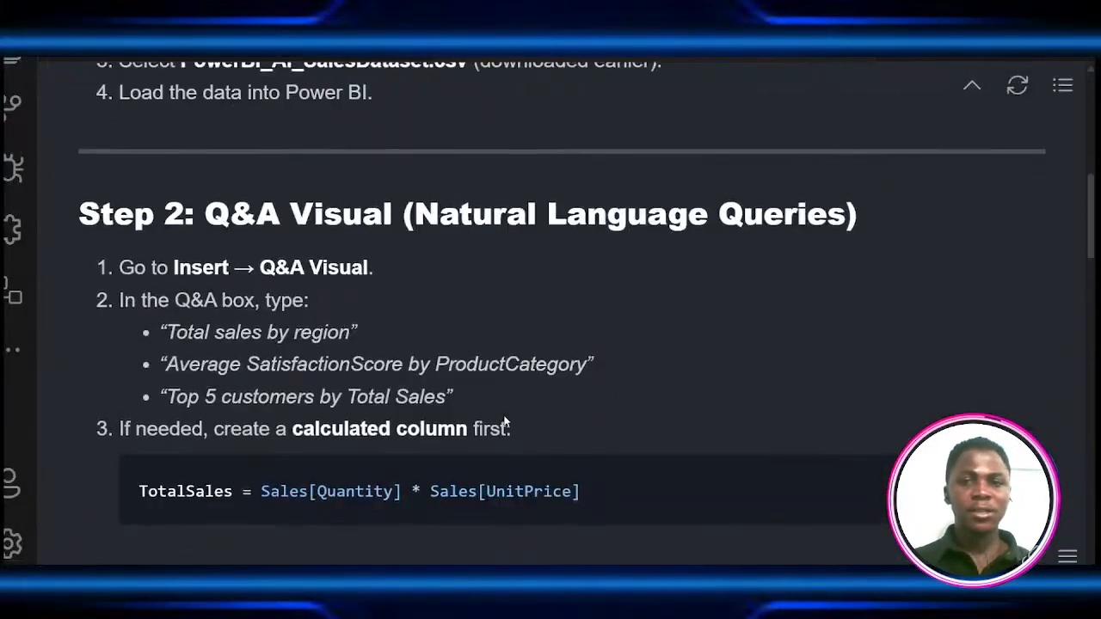
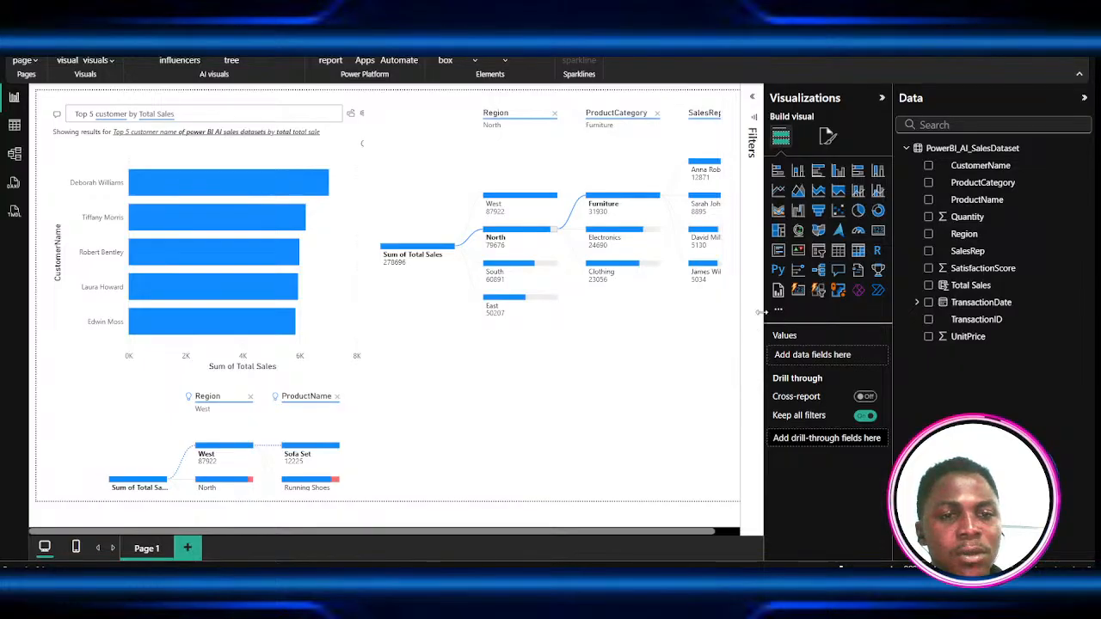
# - Widen the Visualizations pane and look through the options for getting more visuals
pyautogui.moveTo(761, 313); pyautogui.dragTo(725, 310)
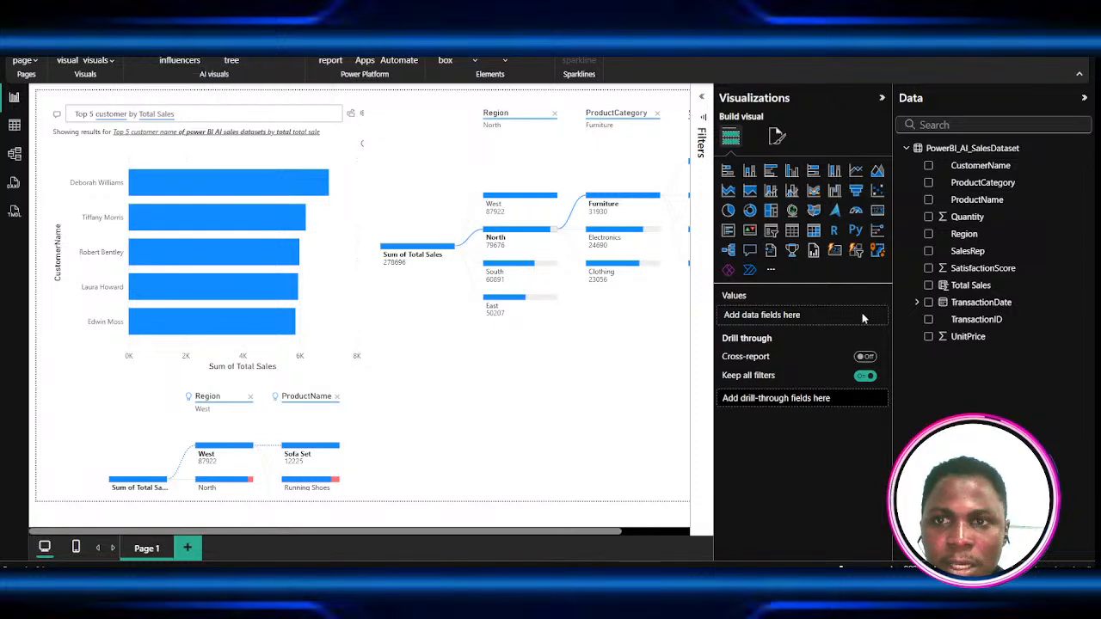
pyautogui.click(772, 272)
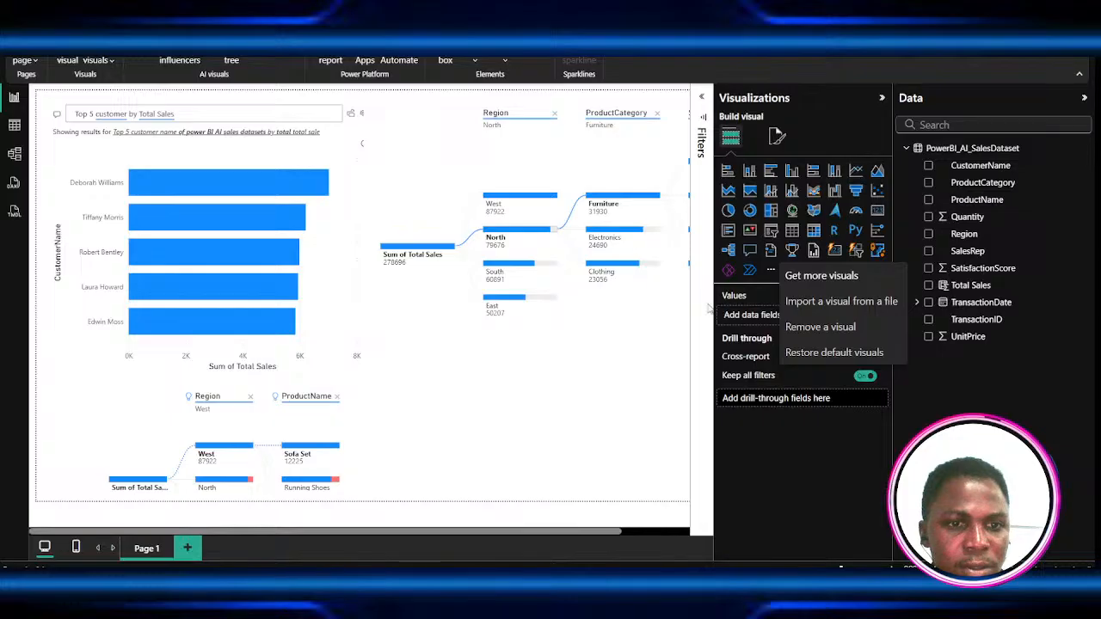
pyautogui.click(784, 276)
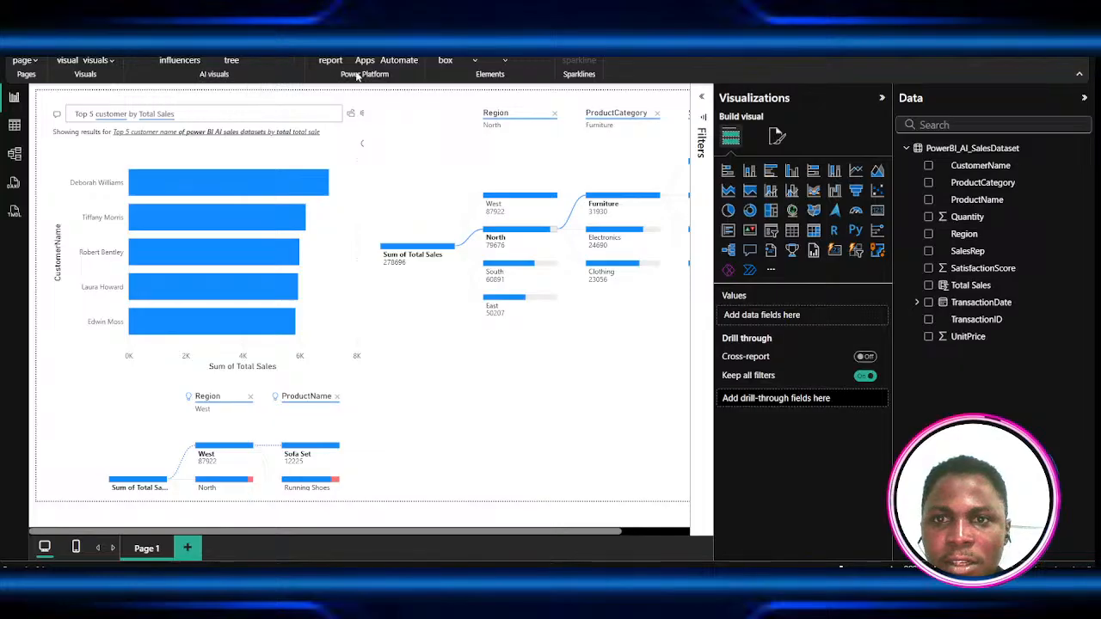
pyautogui.click(109, 63)
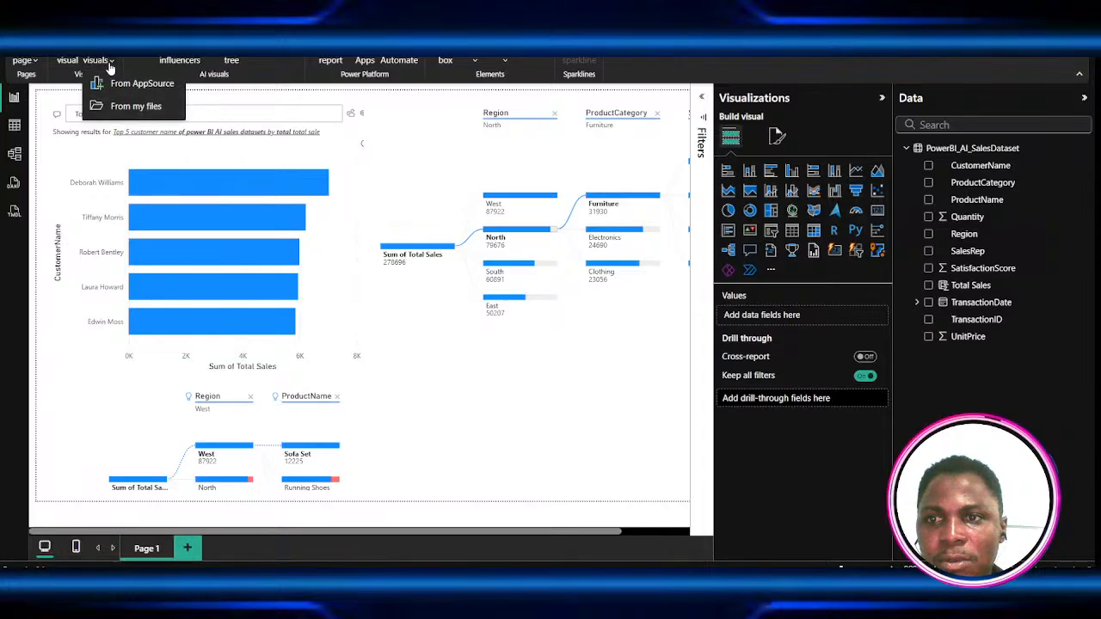
pyautogui.click(305, 76)
pyautogui.click(376, 127)
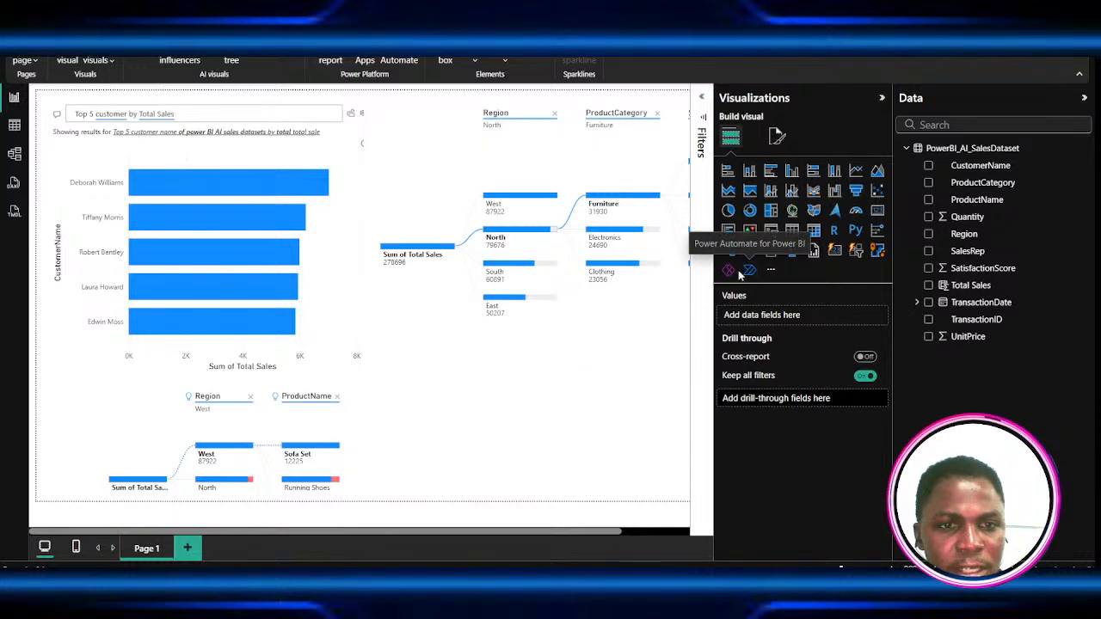
# - Add a funnel chart and place it in the empty space below the large decomposition tree
pyautogui.click(858, 194)
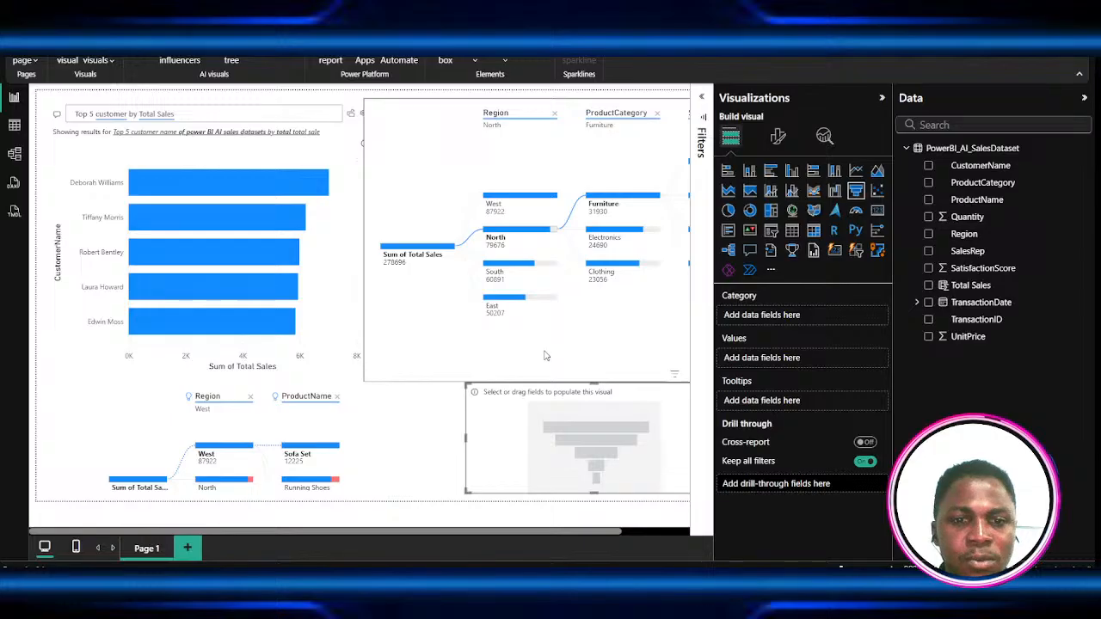
pyautogui.moveTo(550, 396); pyautogui.dragTo(472, 402)
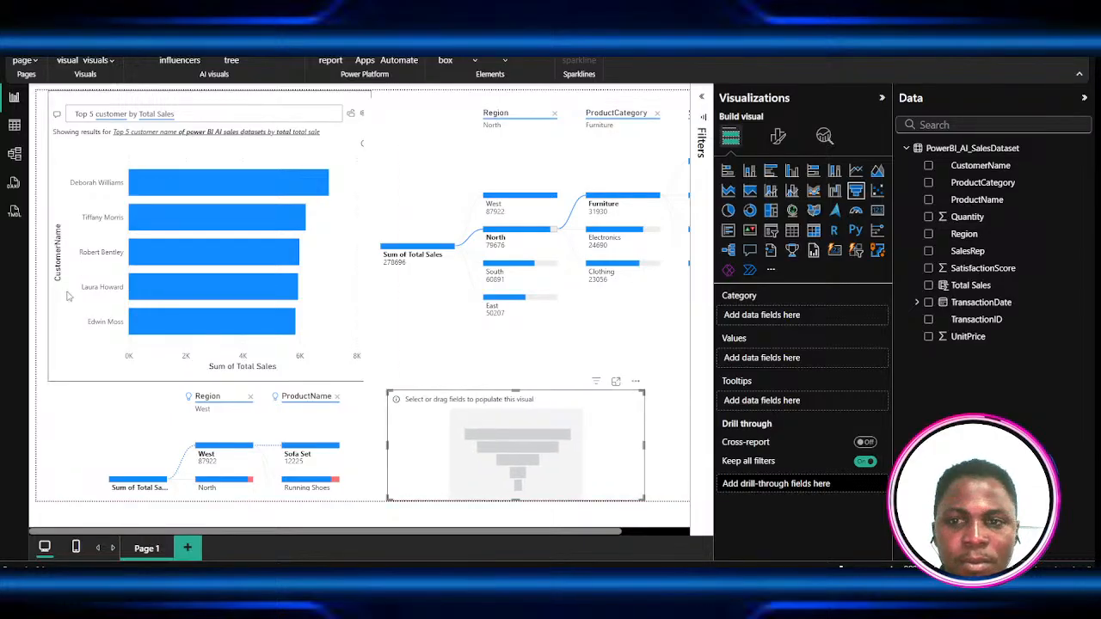
# - Clear the bar highlight in the Q&A visual showing the top 5 customers and delete that visual
pyautogui.click(225, 293)
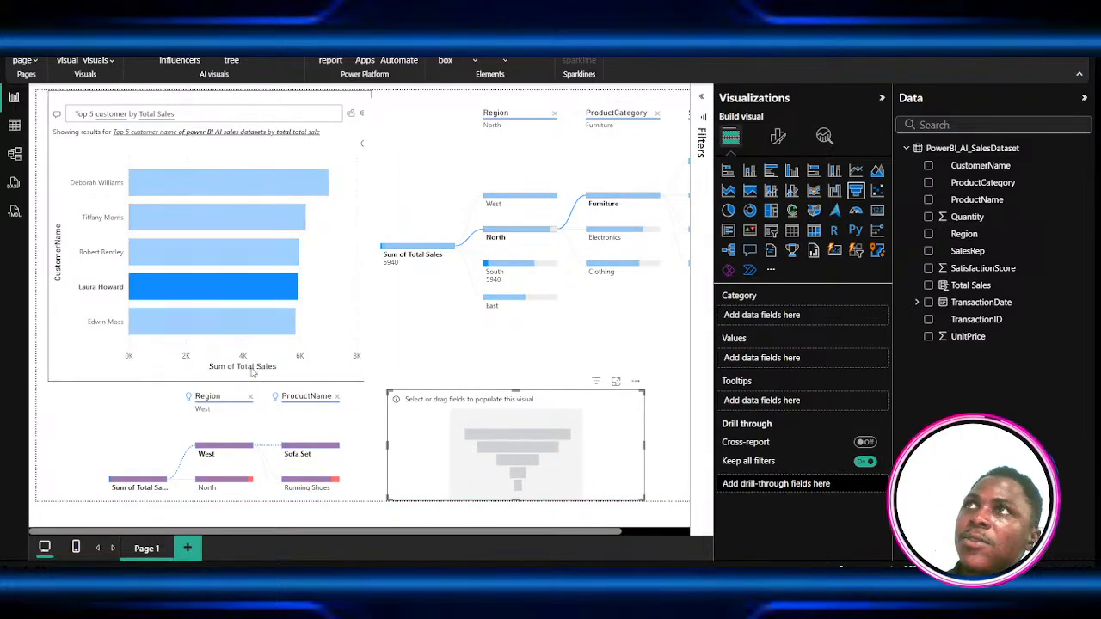
pyautogui.click(215, 106)
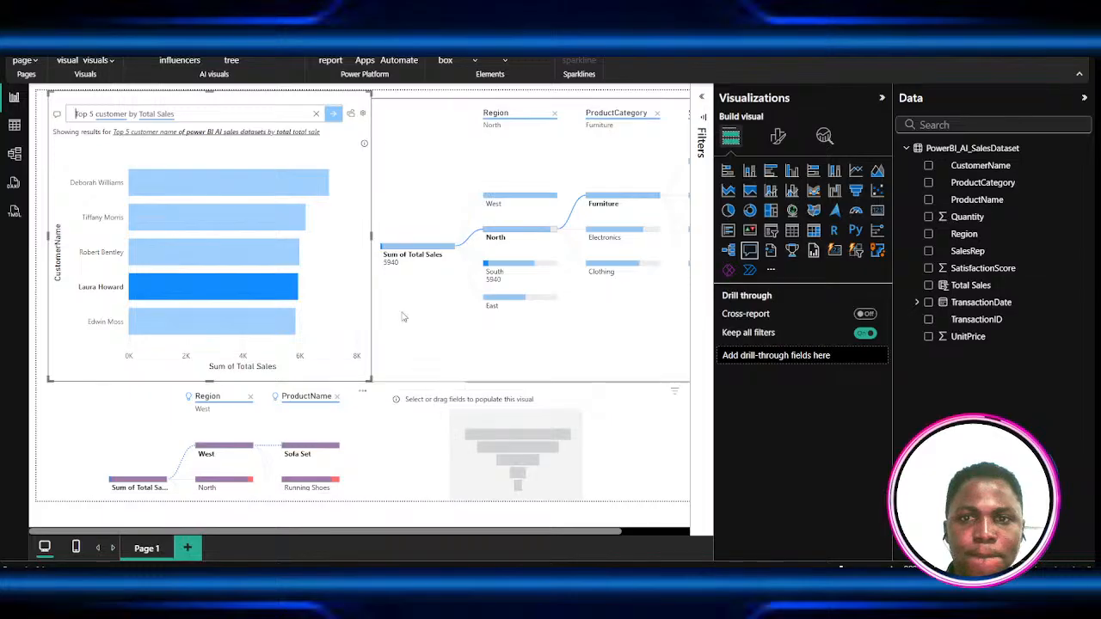
pyautogui.click(353, 355)
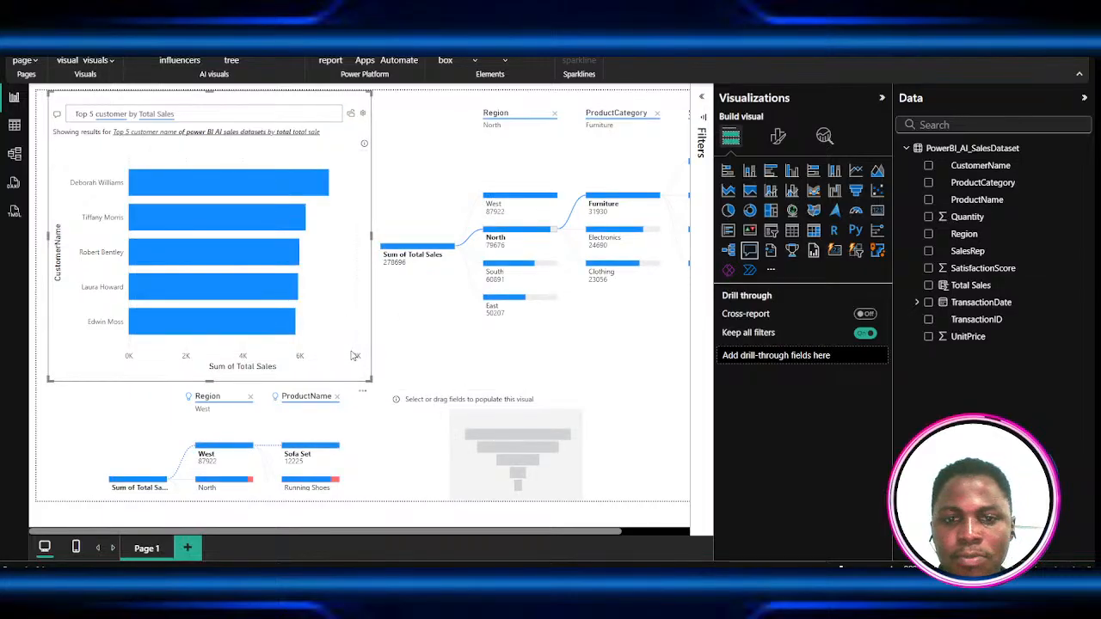
pyautogui.press('Delete')
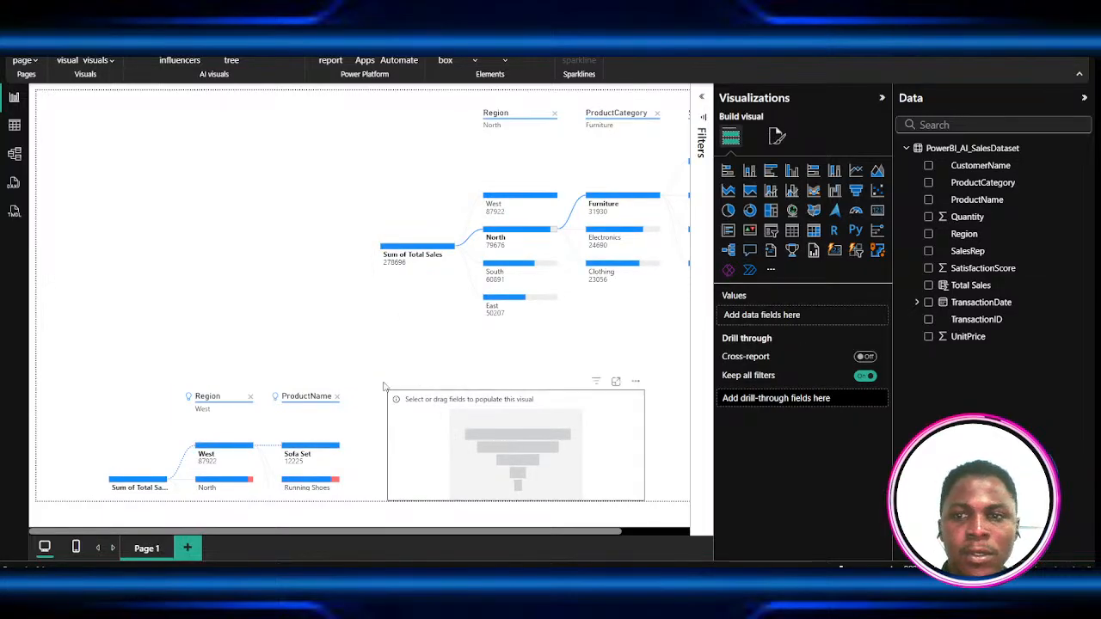
# - Move the funnel chart to the page's upper-left corner, plot Total Sales by ProductCategory in it and enlarge it slightly
pyautogui.moveTo(384, 387); pyautogui.dragTo(177, 152)
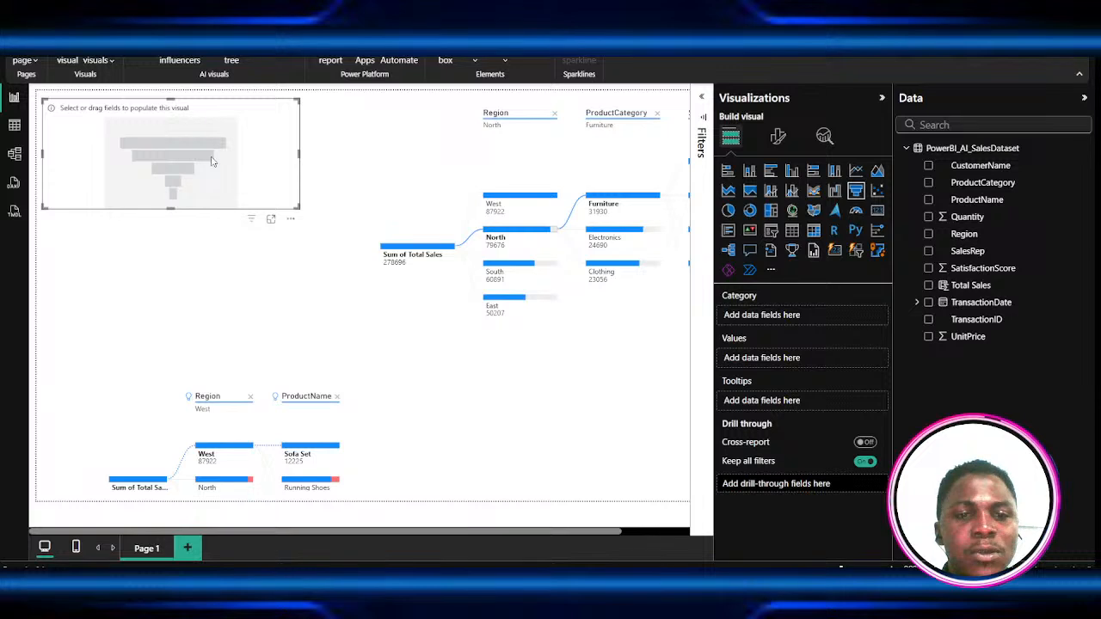
pyautogui.moveTo(1008, 183); pyautogui.dragTo(839, 318)
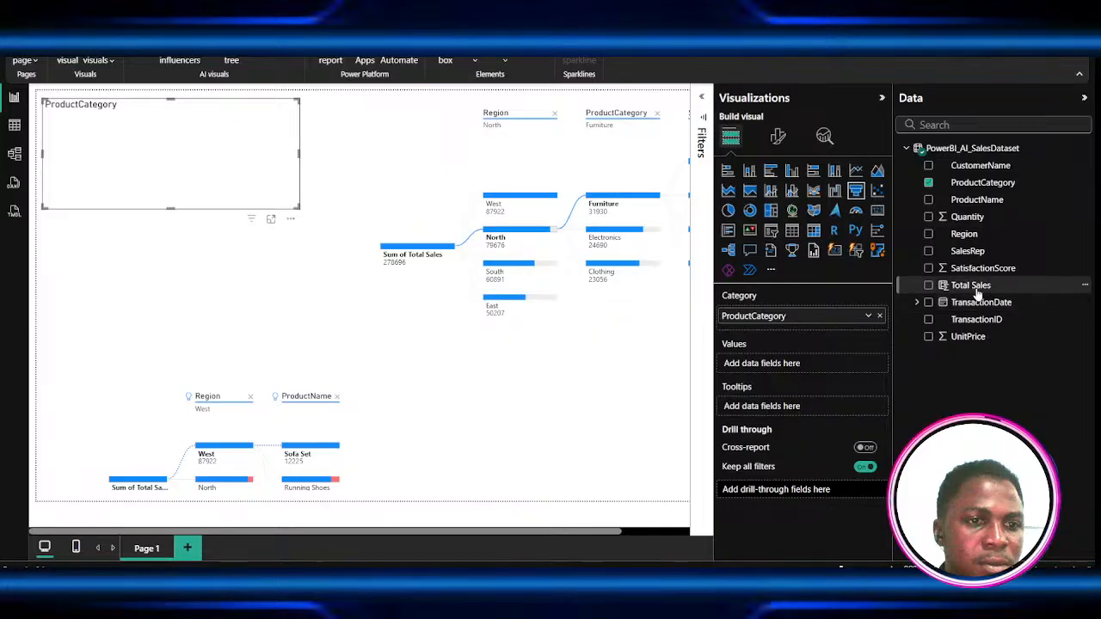
pyautogui.moveTo(972, 289); pyautogui.dragTo(800, 365)
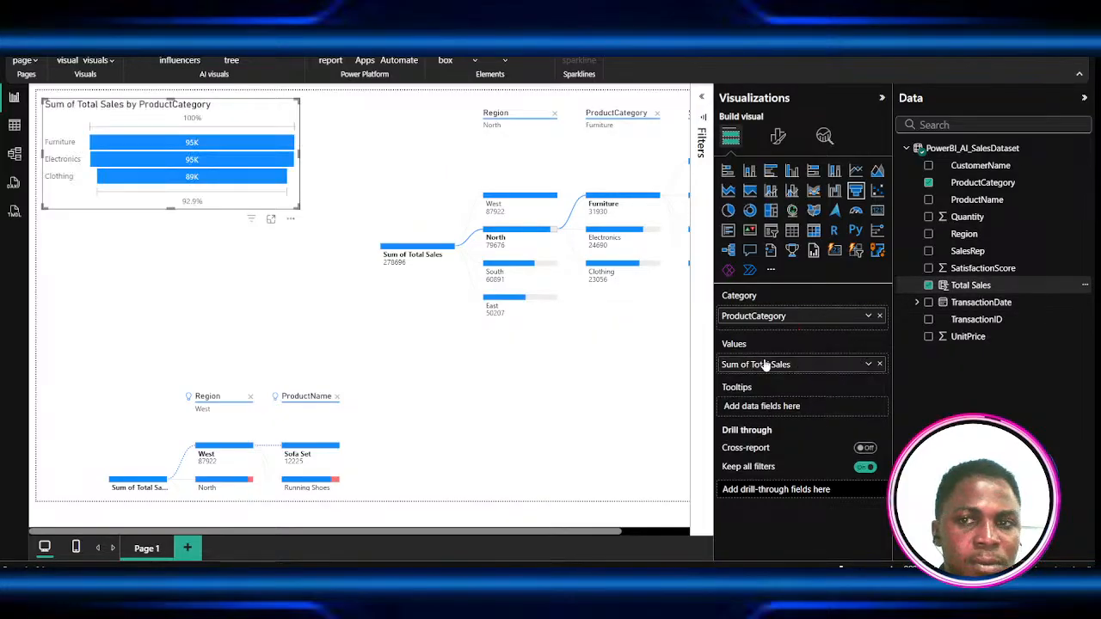
pyautogui.moveTo(300, 210); pyautogui.dragTo(338, 257)
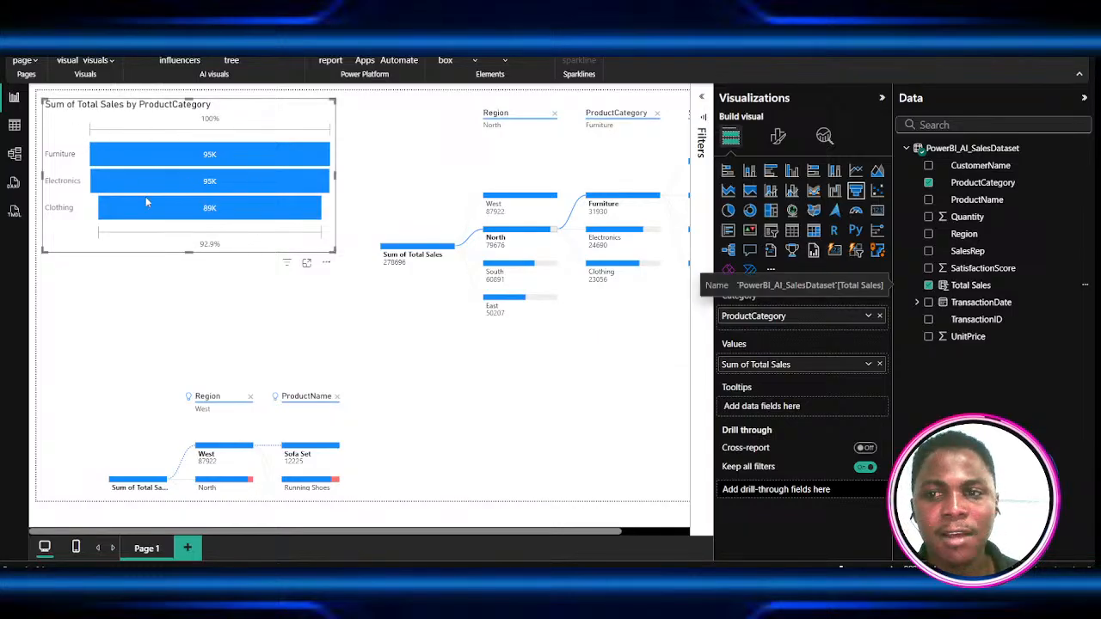
# - Replace the funnel chart's ProductCategory grouping, first trying SalesRep and finally using ProductName
pyautogui.click(879, 317)
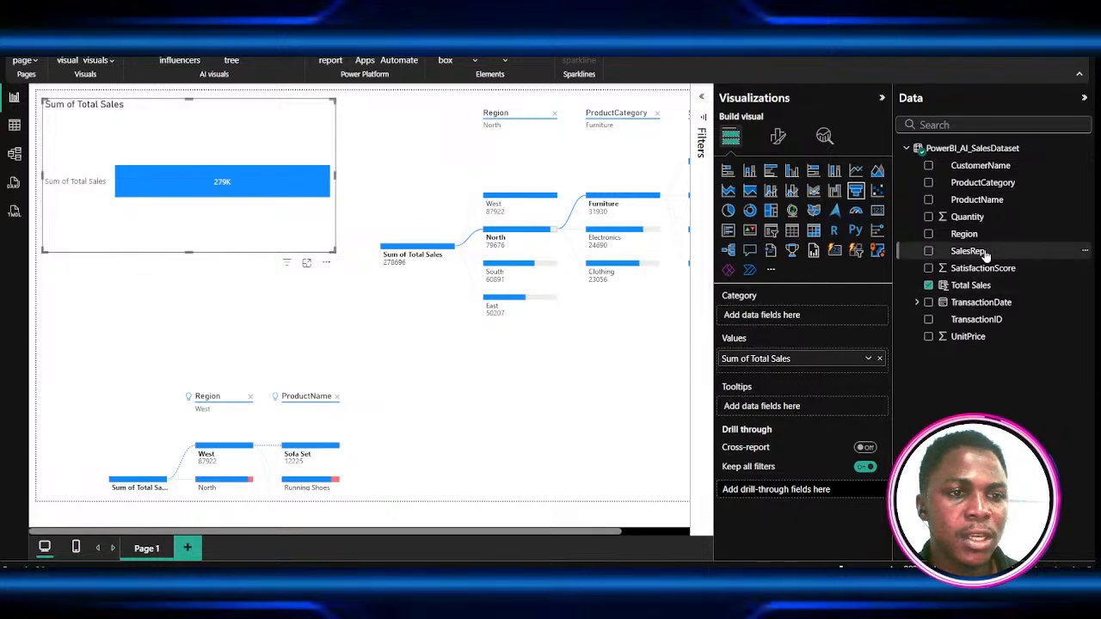
pyautogui.moveTo(968, 251); pyautogui.dragTo(802, 321)
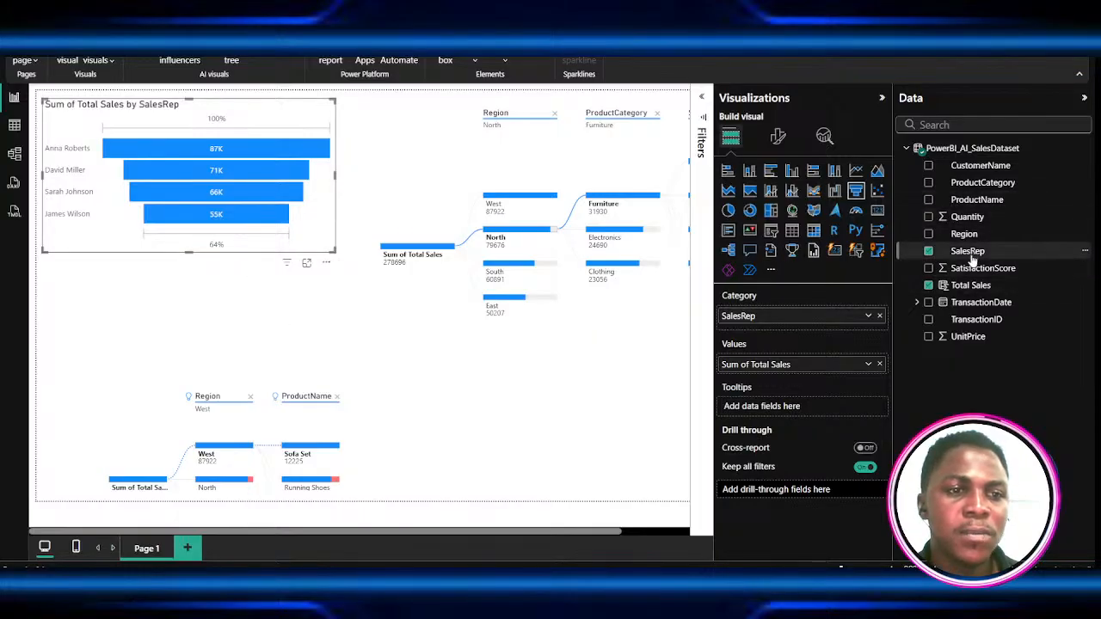
pyautogui.click(880, 316)
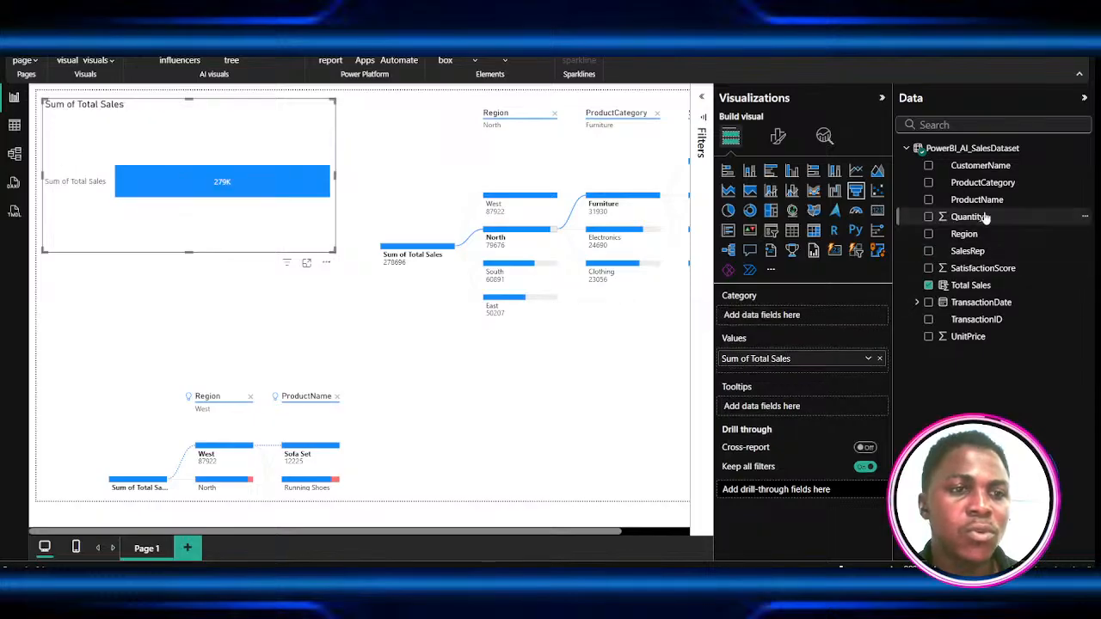
pyautogui.moveTo(991, 202); pyautogui.dragTo(807, 319)
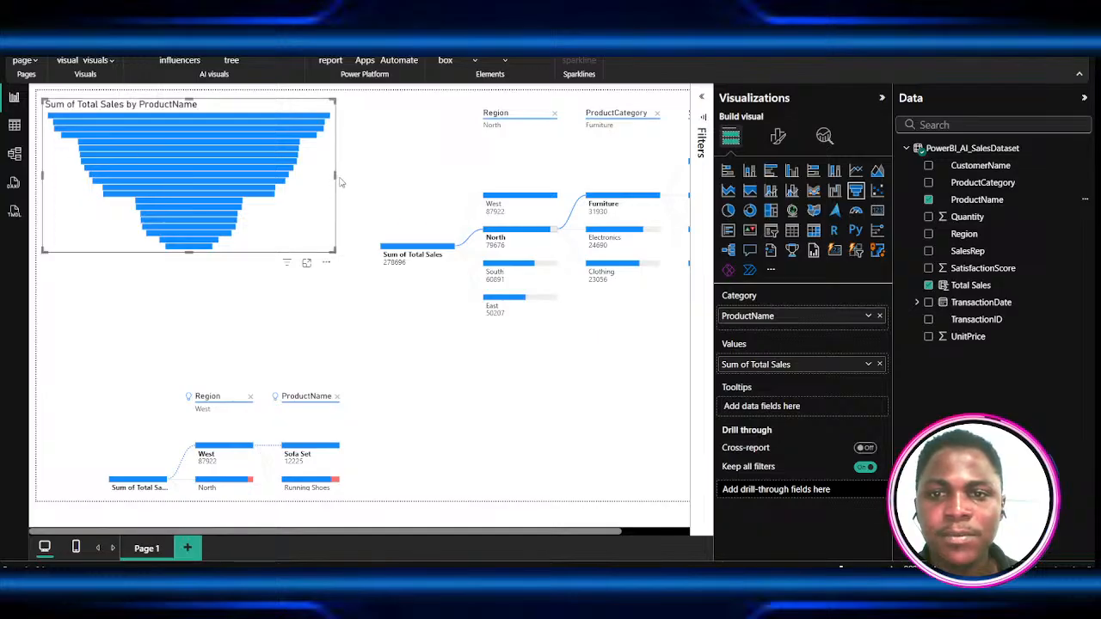
# - Enlarge the funnel chart rightwards over the large decomposition tree and down to the small tree to make room for the product labels
pyautogui.moveTo(339, 182); pyautogui.dragTo(485, 181)
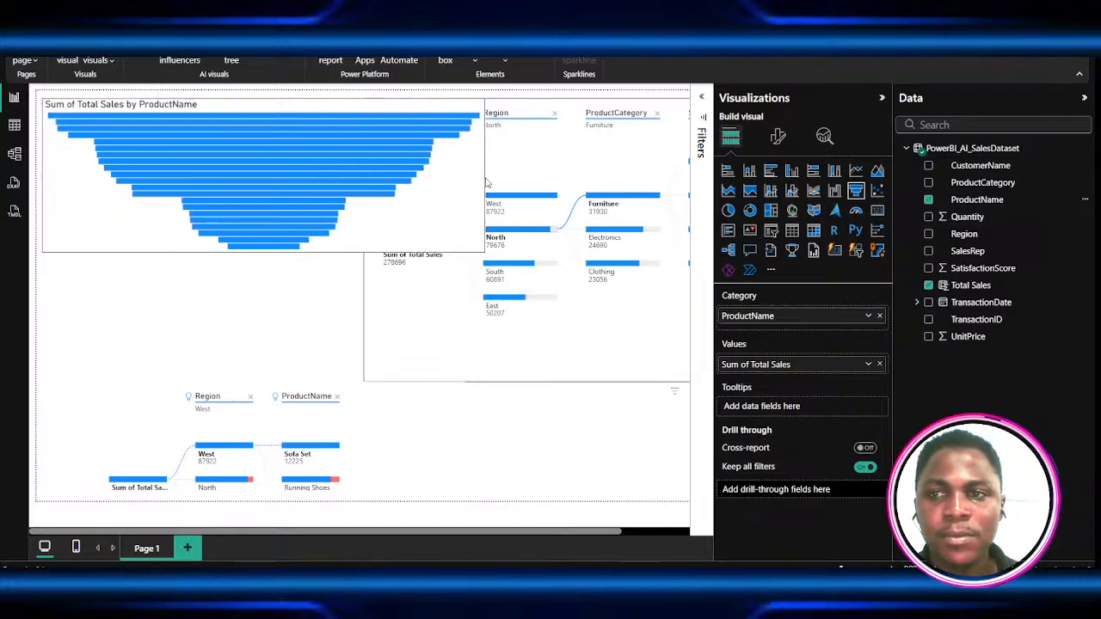
pyautogui.moveTo(42, 176); pyautogui.dragTo(11, 183)
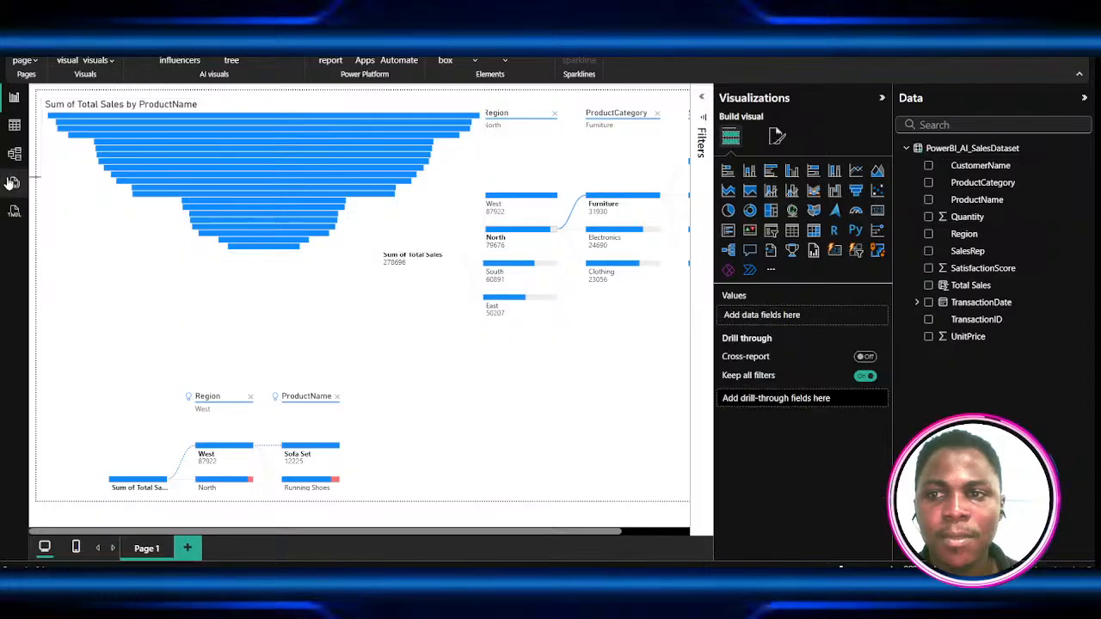
pyautogui.click(284, 242)
pyautogui.moveTo(284, 253); pyautogui.dragTo(241, 384)
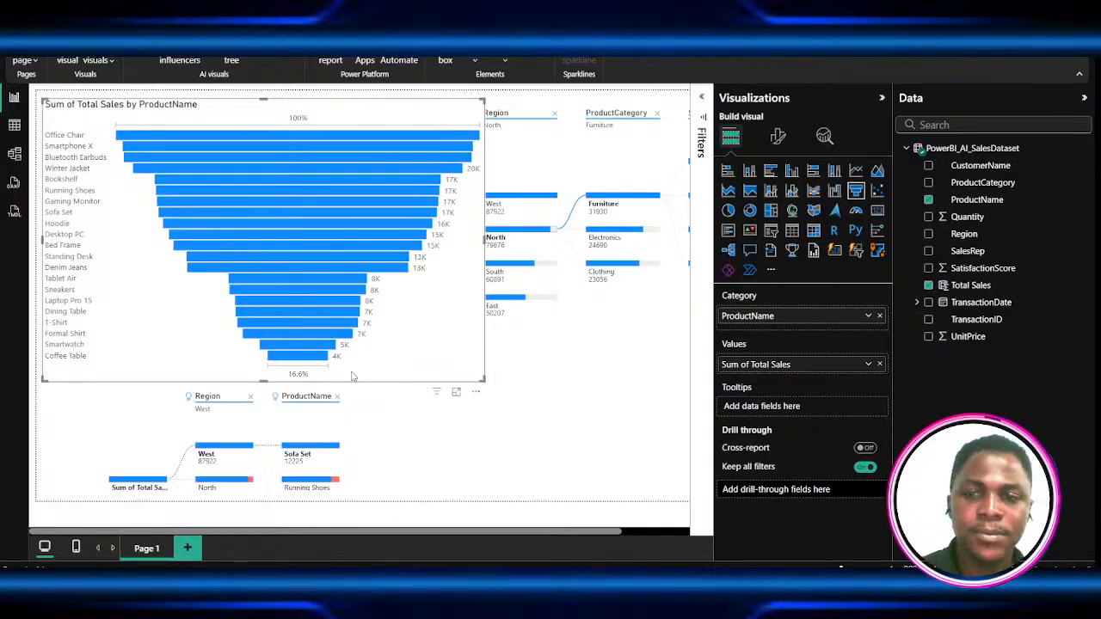
# - Shrink the funnel chart to fit the page's upper-left corner and shift the small decomposition tree left beneath it
pyautogui.moveTo(351, 378); pyautogui.dragTo(305, 245)
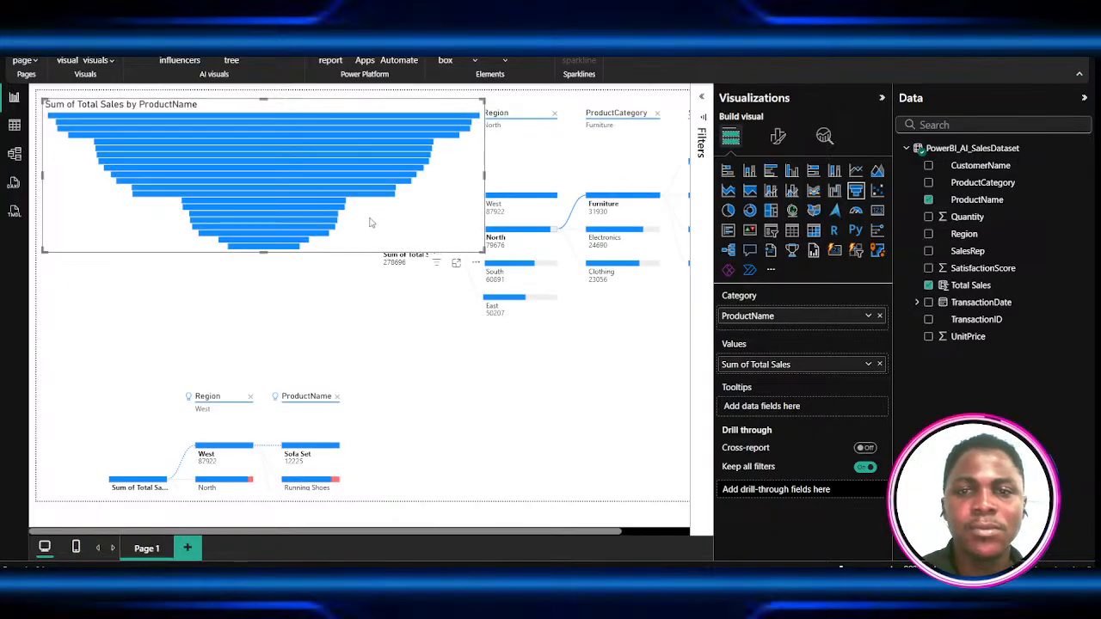
pyautogui.moveTo(484, 179); pyautogui.dragTo(336, 234)
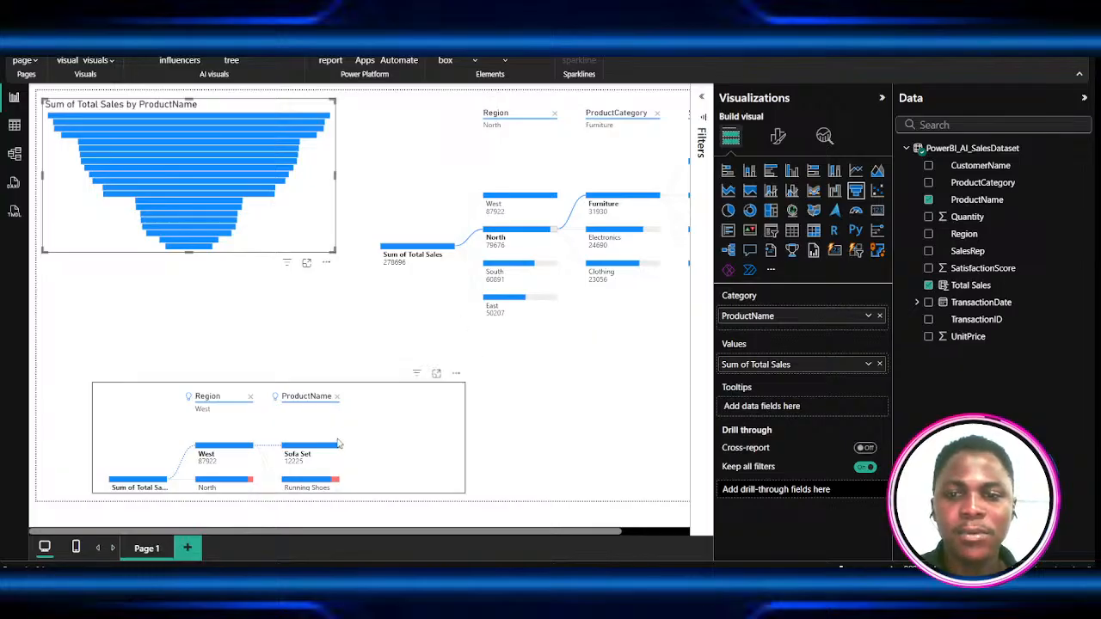
pyautogui.moveTo(339, 444); pyautogui.dragTo(293, 441)
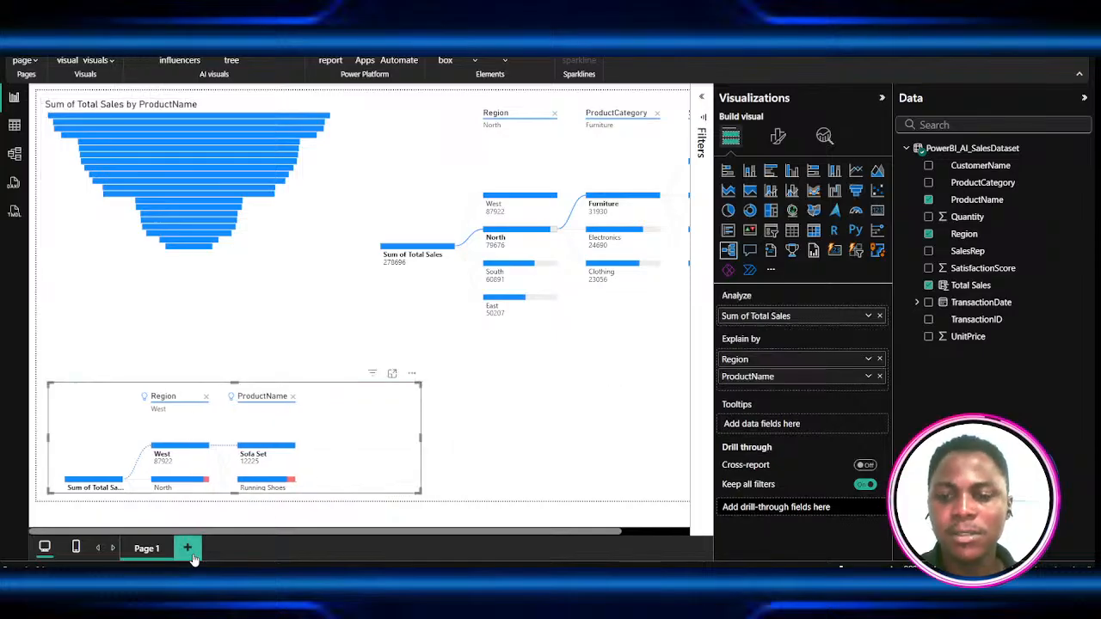
# - Add a new report page with a table of CustomerName, Region and Total Sales, and enlarge it to the full page height
pyautogui.click(188, 549)
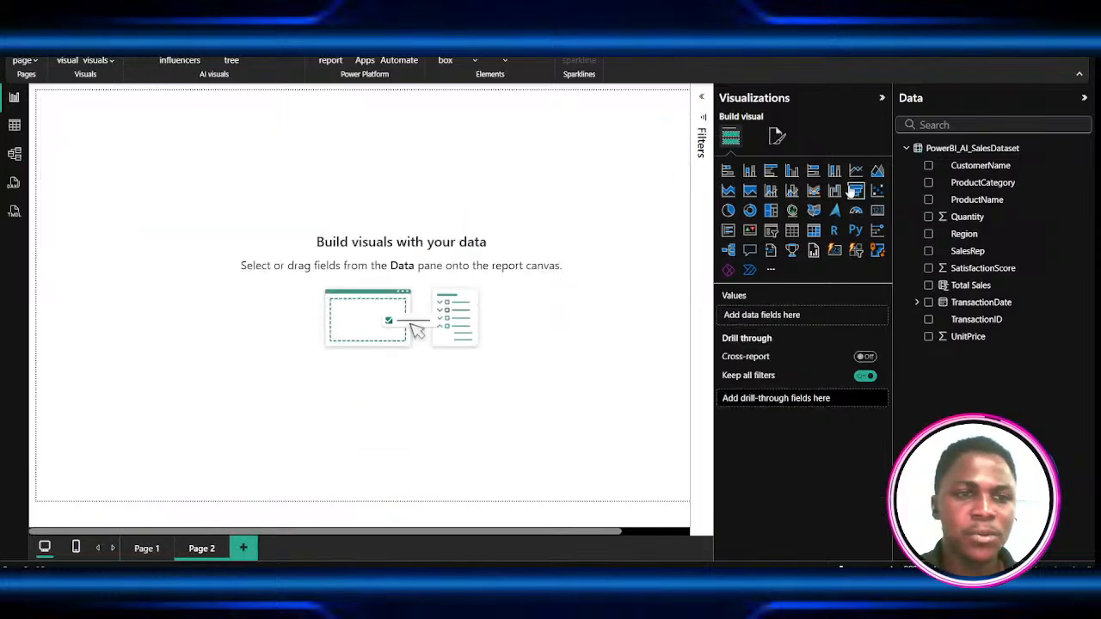
pyautogui.click(792, 230)
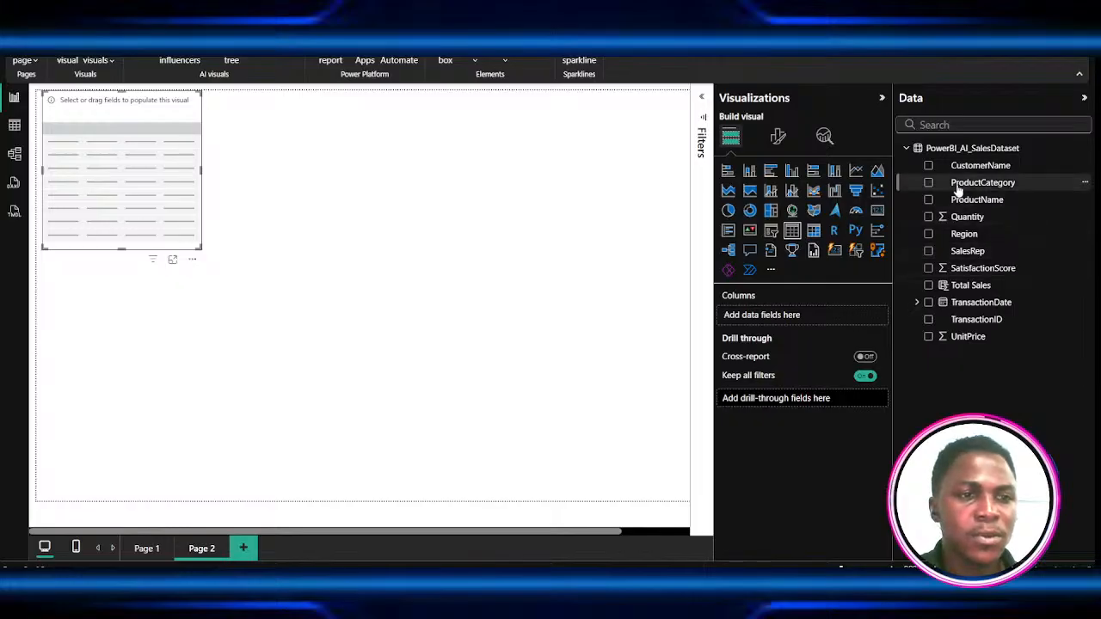
pyautogui.click(929, 166)
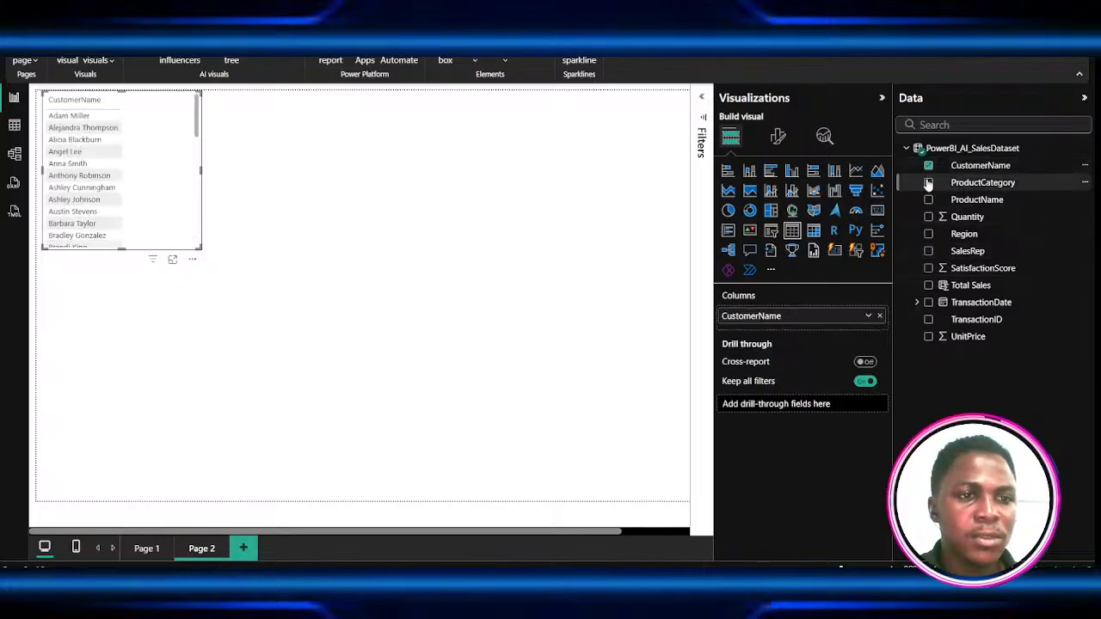
pyautogui.click(928, 234)
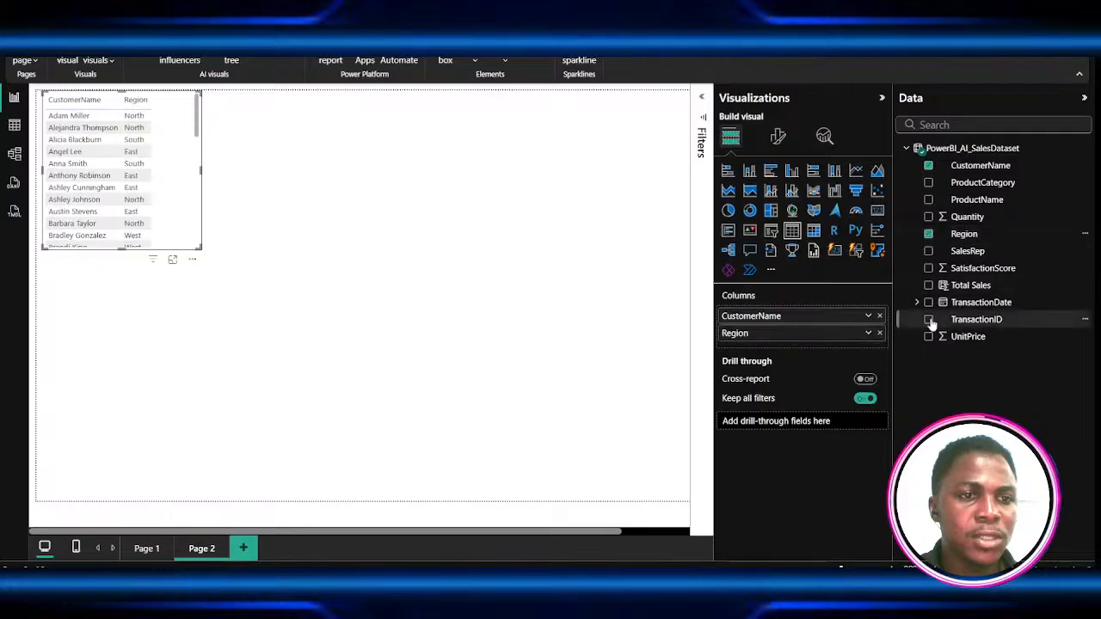
pyautogui.click(928, 284)
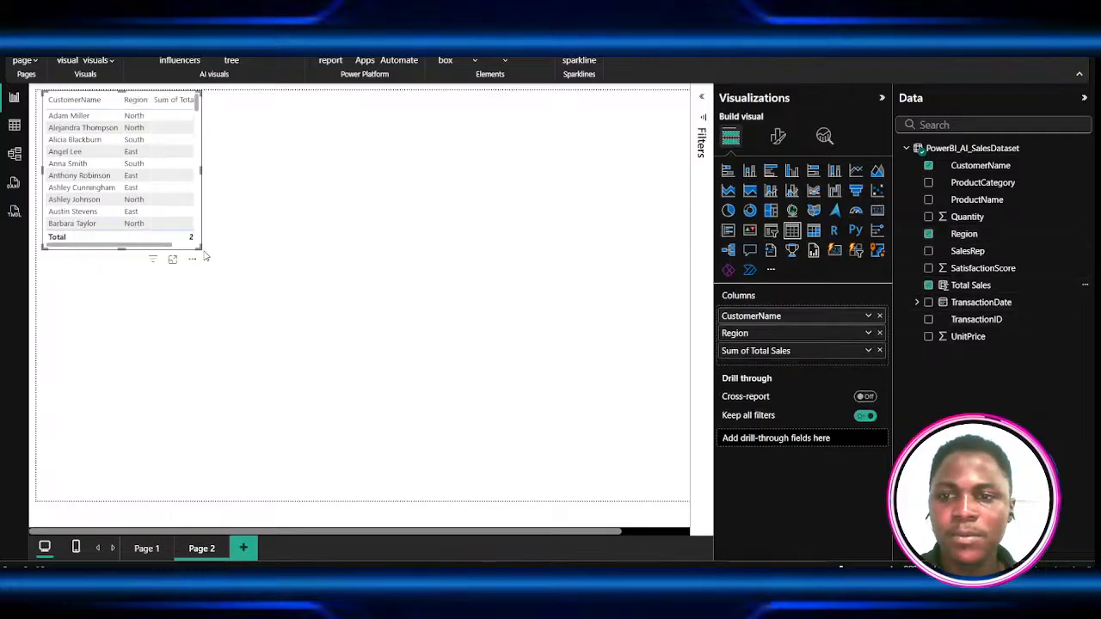
pyautogui.moveTo(202, 250); pyautogui.dragTo(269, 510)
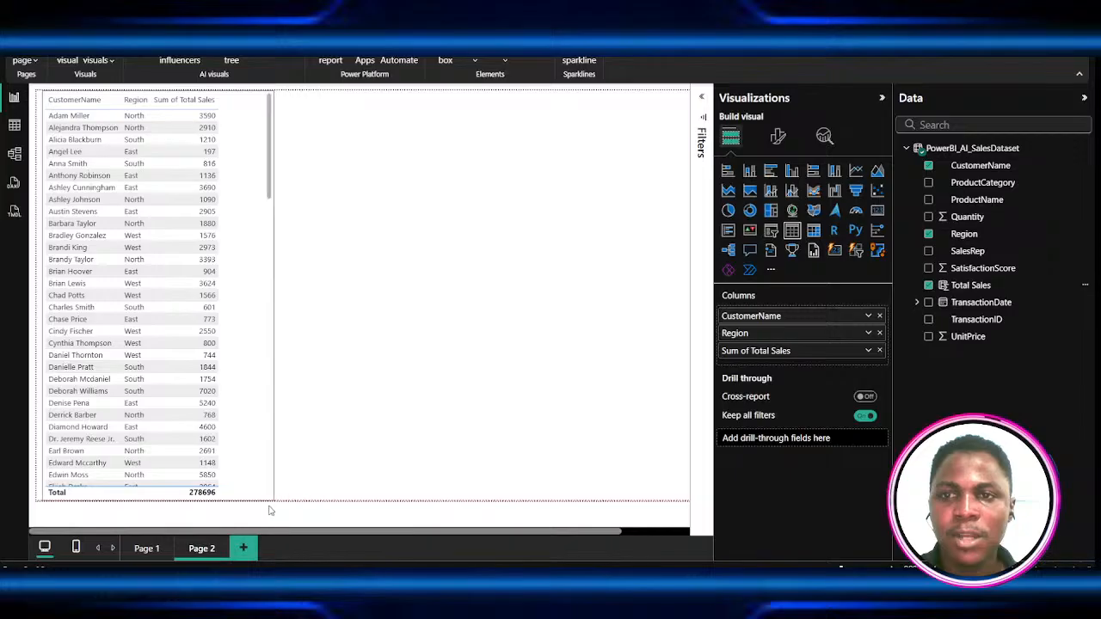
pyautogui.rightClick(196, 101)
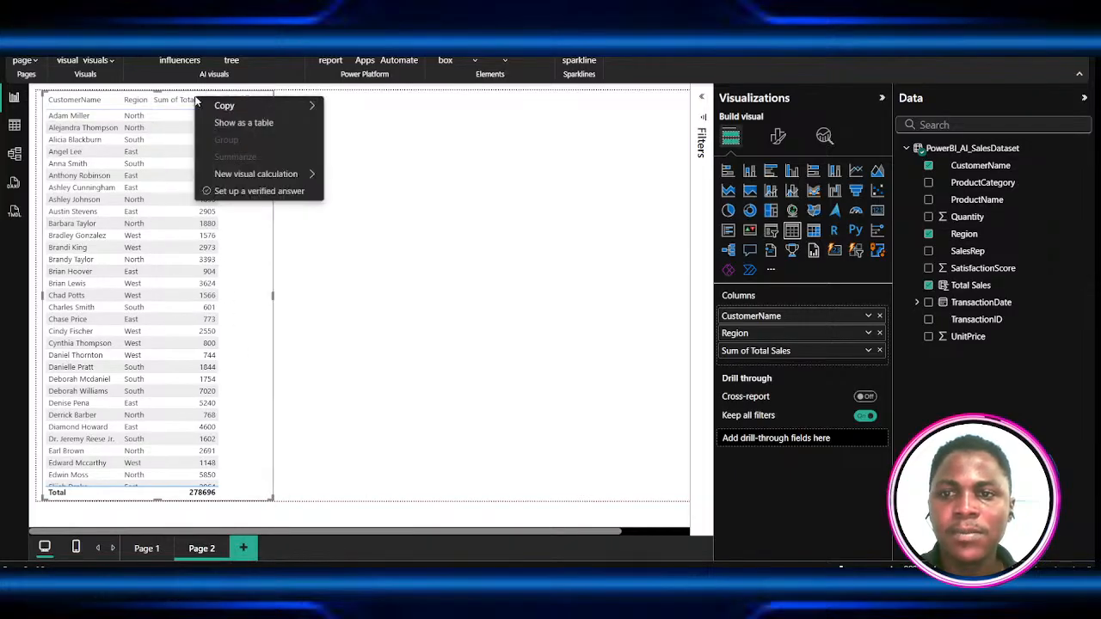
pyautogui.rightClick(182, 103)
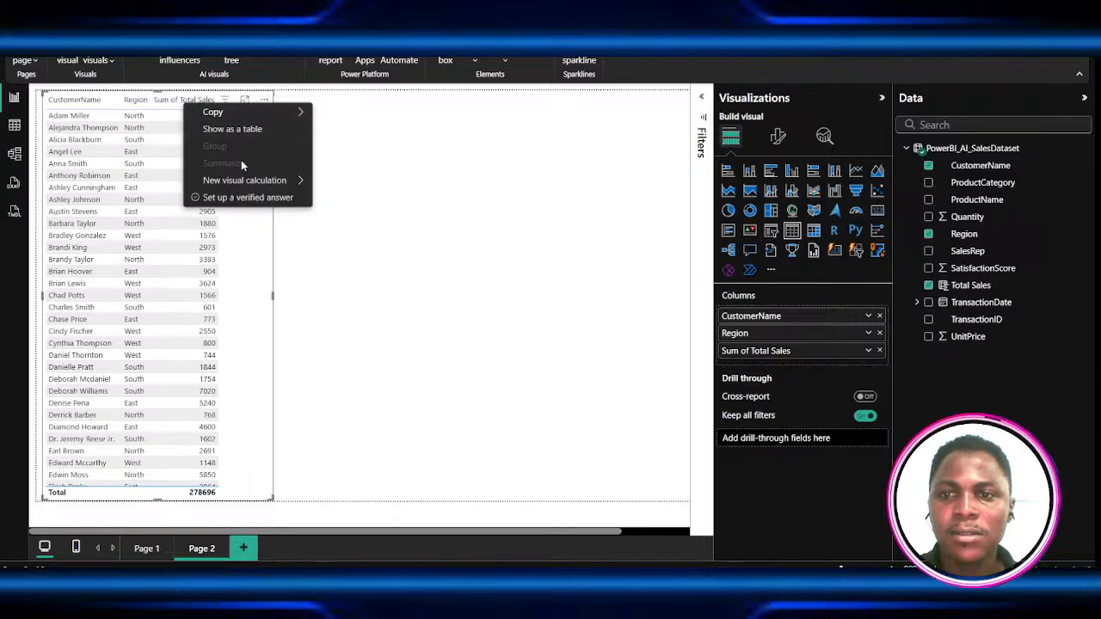
pyautogui.moveTo(260, 184)
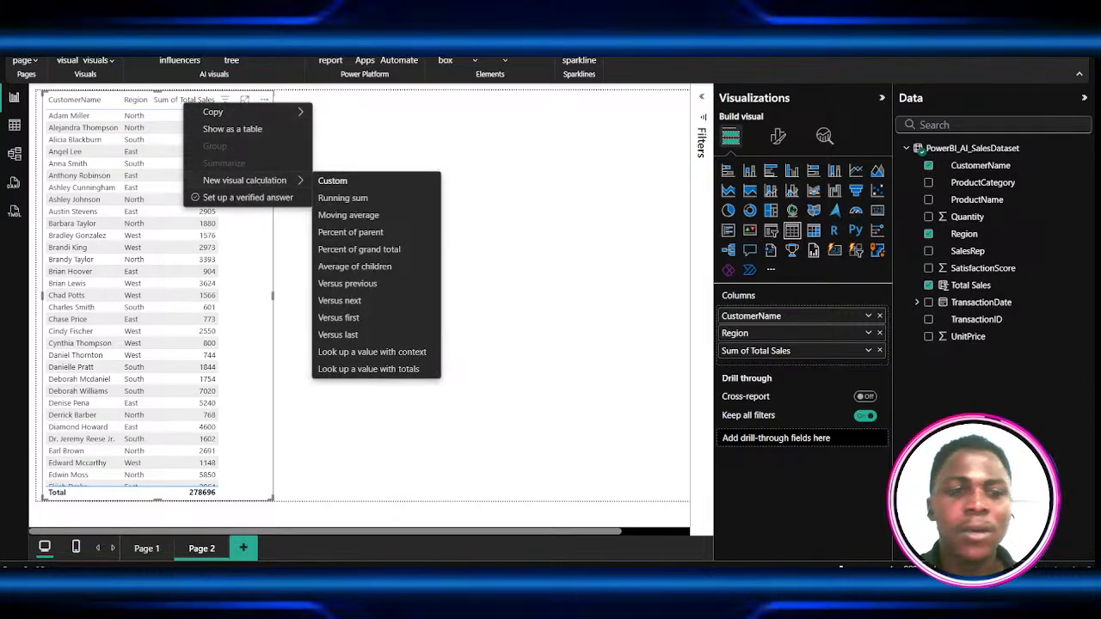
pyautogui.click(863, 463)
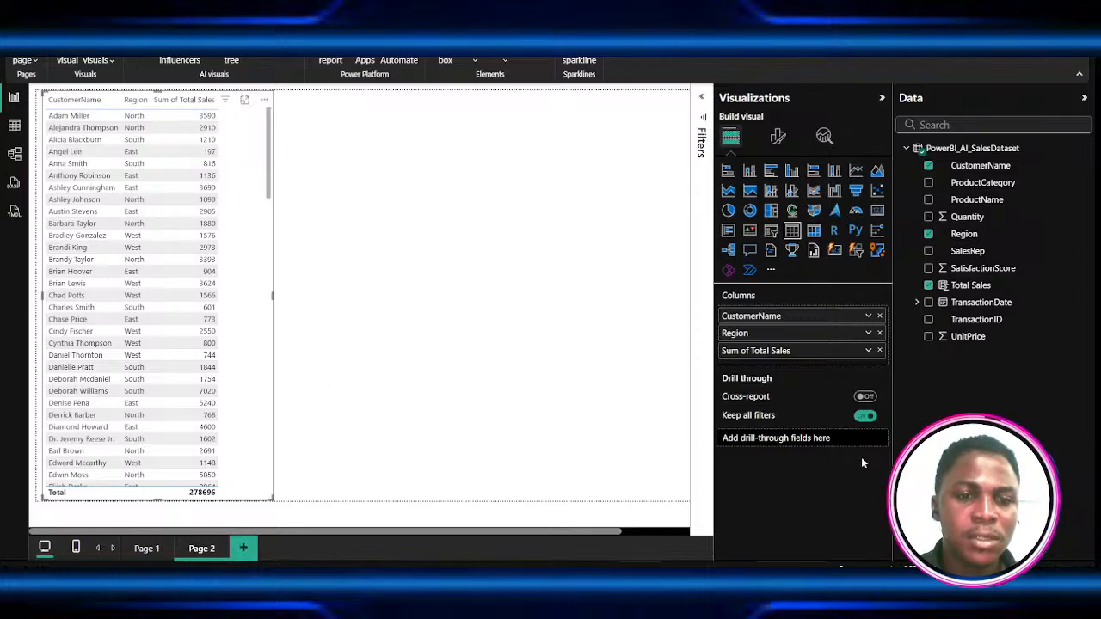
# - Apply background color conditional formatting to the table's Sum of Total Sales column, grading from red for low to green for high values
pyautogui.click(868, 352)
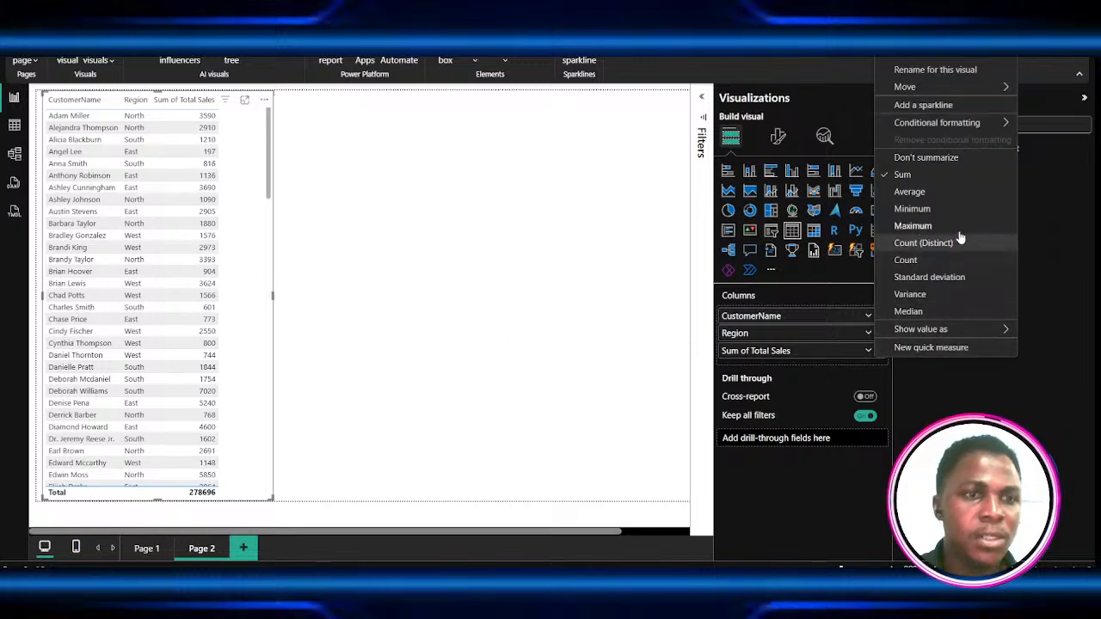
pyautogui.moveTo(956, 129)
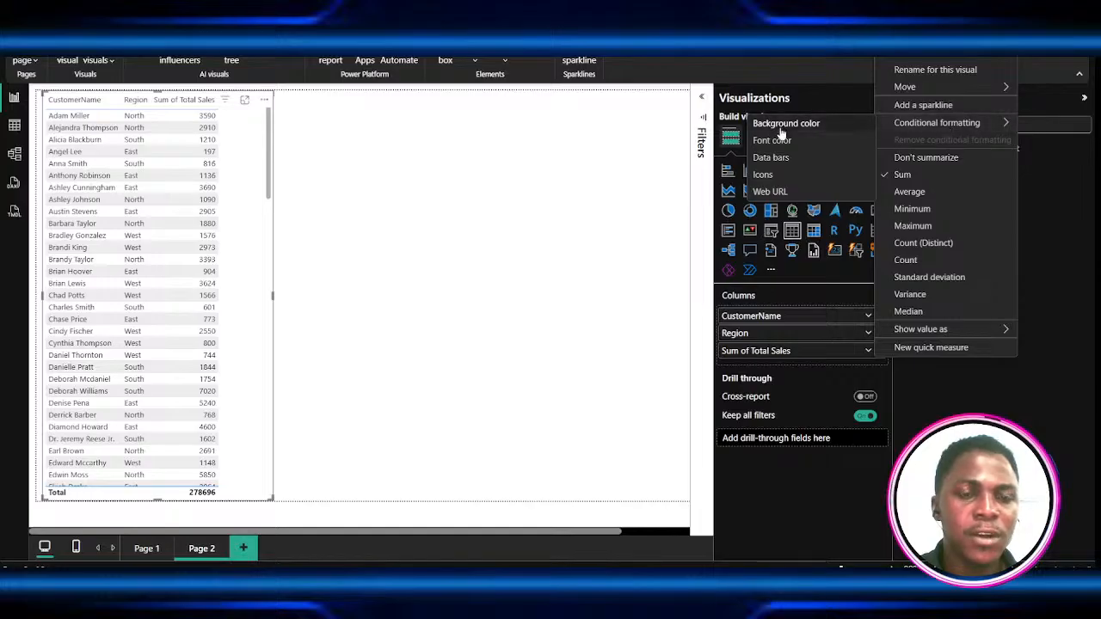
pyautogui.press('Escape')
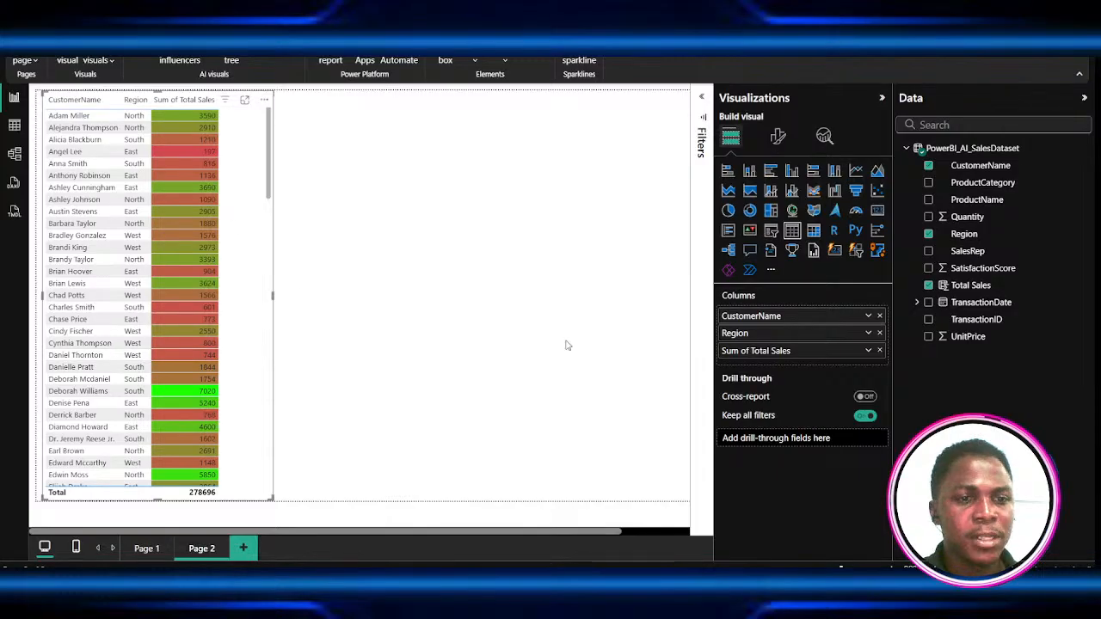
pyautogui.click(869, 352)
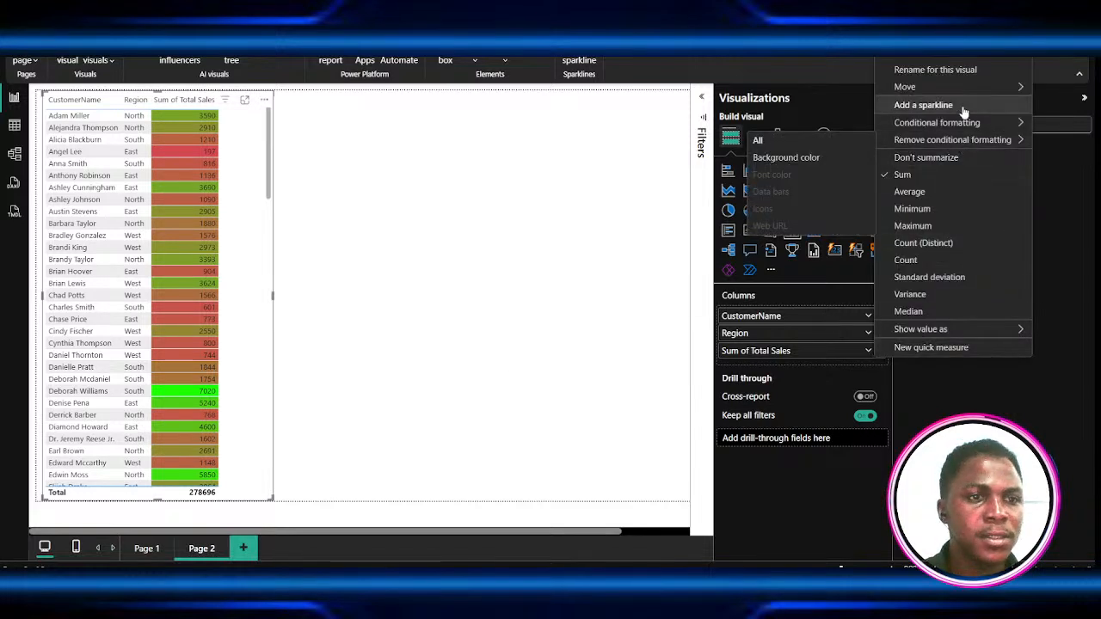
pyautogui.moveTo(968, 123)
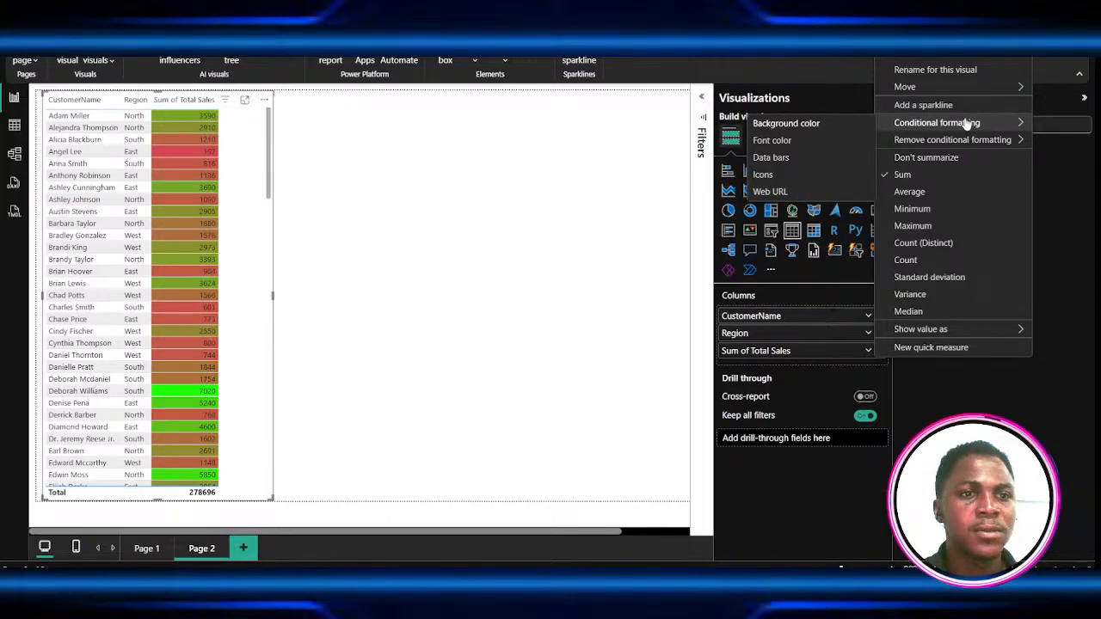
pyautogui.click(528, 221)
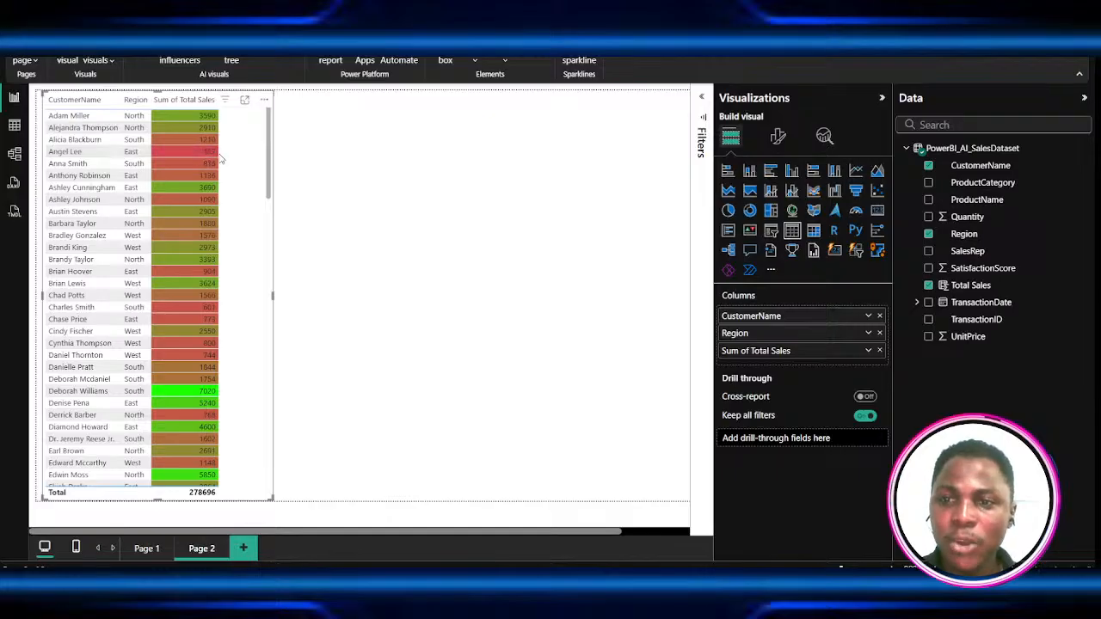
# - Examine the color-graded Sum of Total Sales values throughout the customer table
pyautogui.scroll(9, 219, 162)
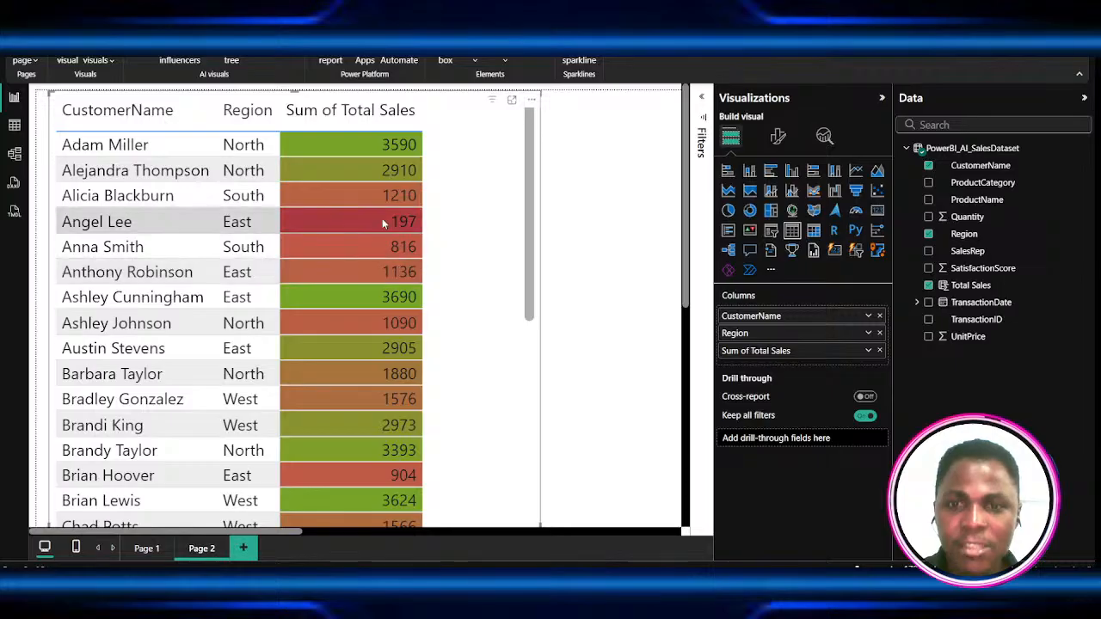
pyautogui.scroll(-10, 413, 422)
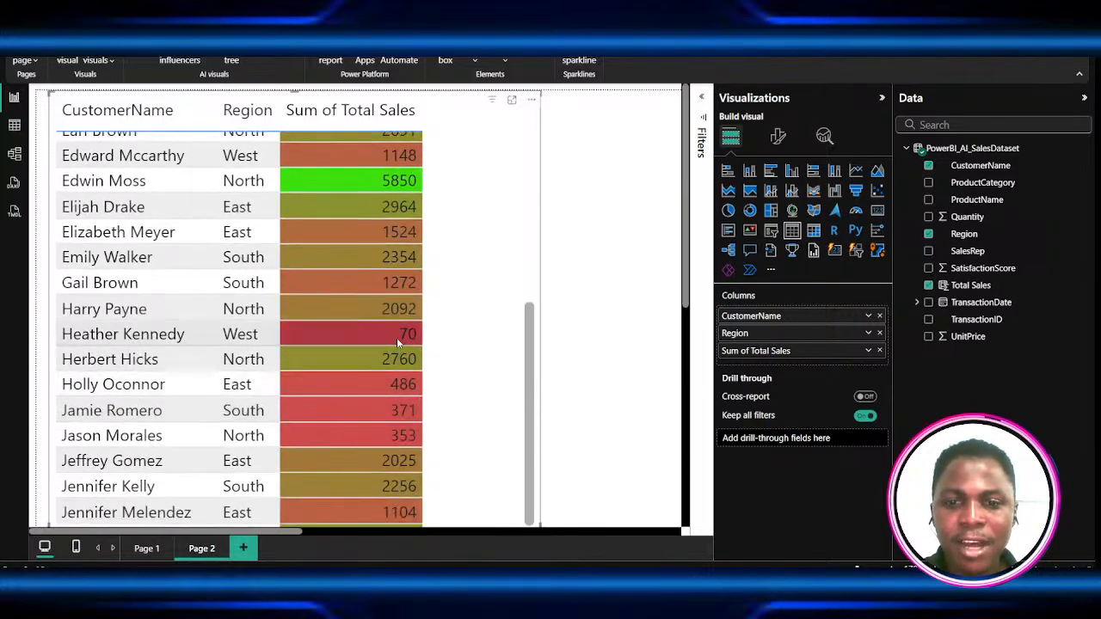
pyautogui.scroll(-15, 397, 337)
pyautogui.scroll(-13, 398, 344)
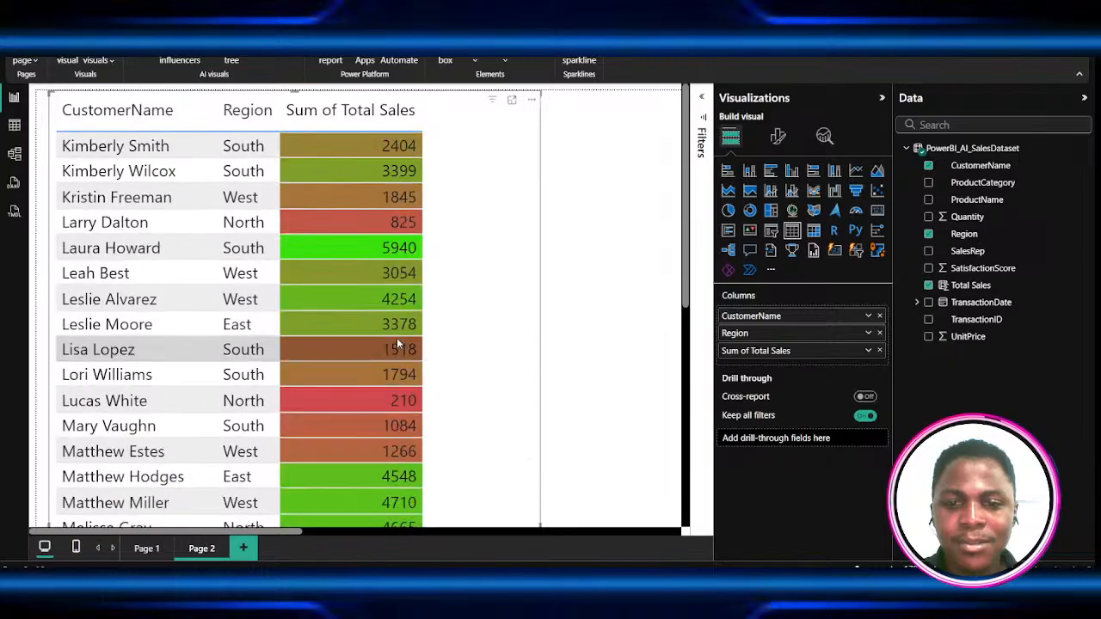
pyautogui.scroll(17, 396, 342)
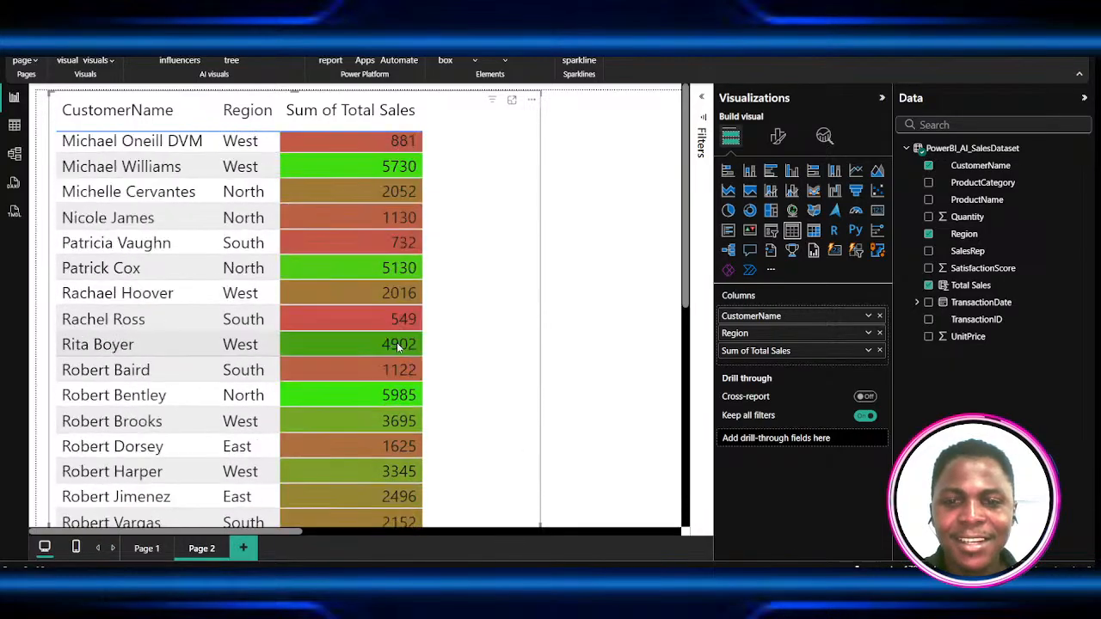
pyautogui.scroll(6, 397, 376)
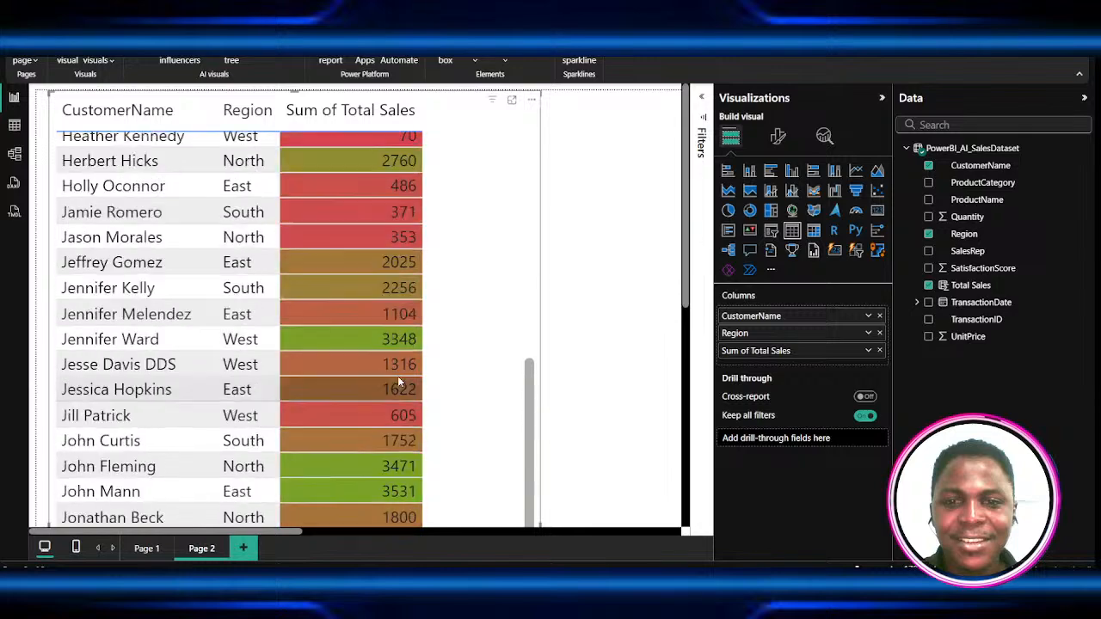
pyautogui.scroll(-1, 403, 298)
pyautogui.scroll(-8, 400, 295)
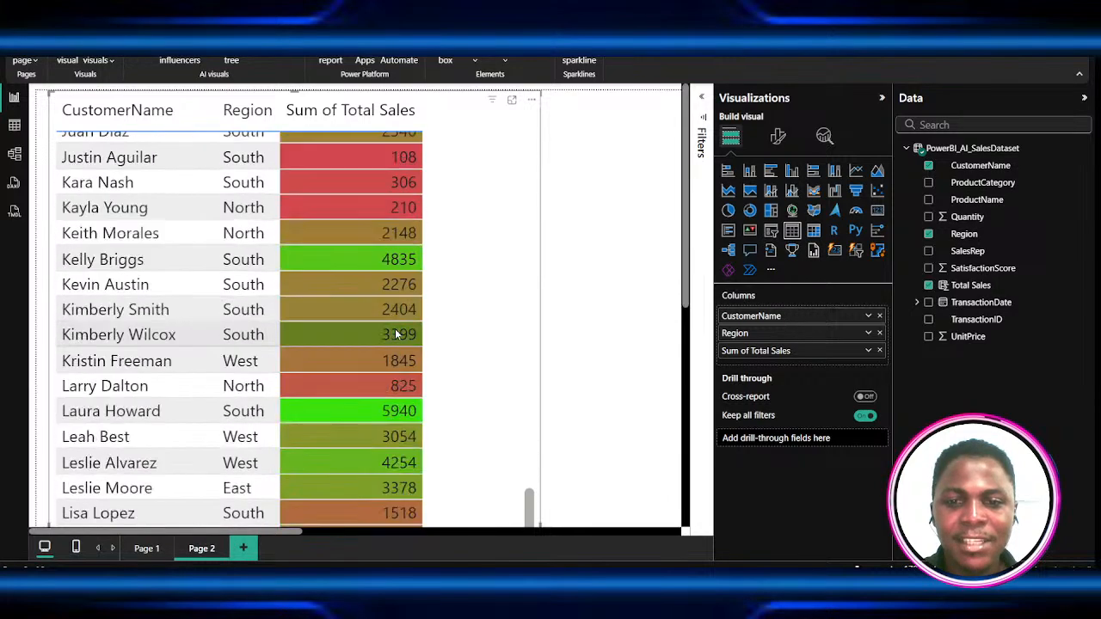
pyautogui.scroll(-3, 404, 278)
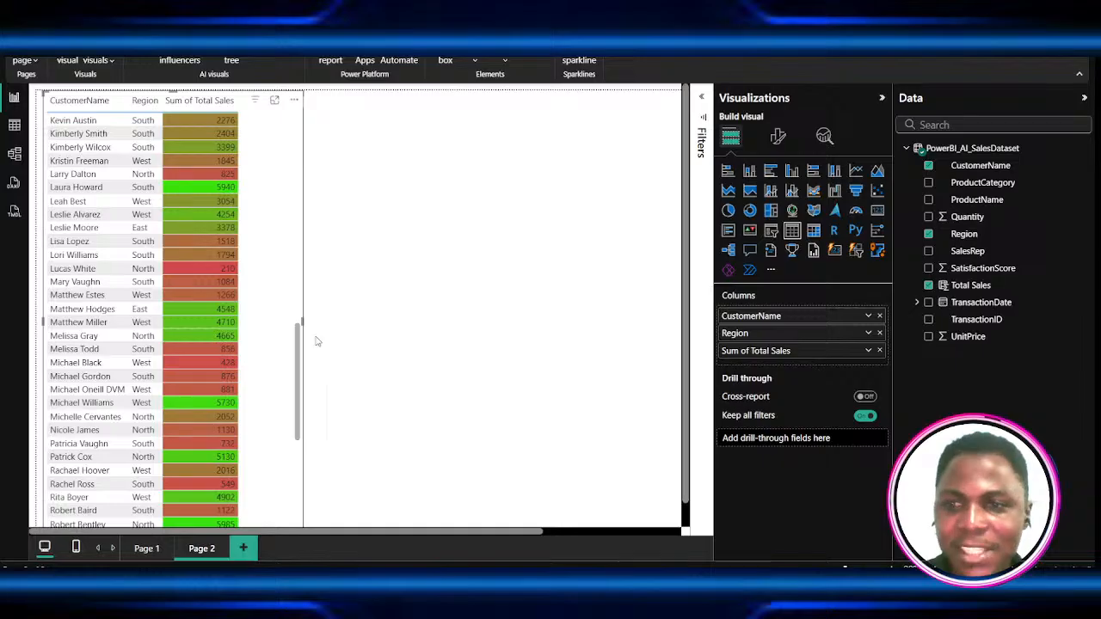
pyautogui.scroll(-9, 242, 325)
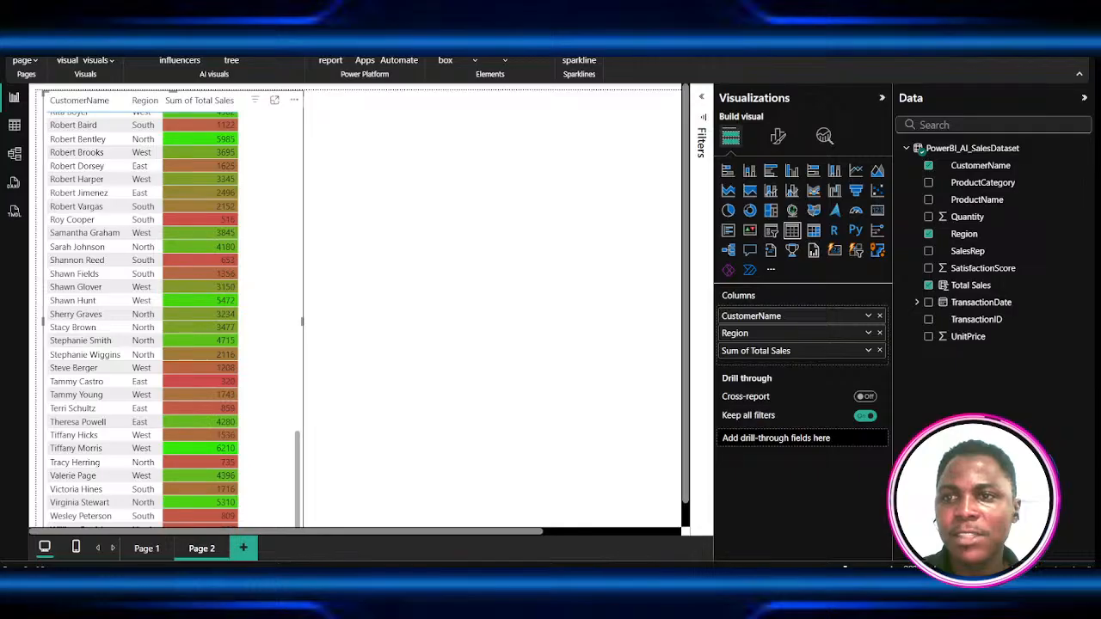
# - Try to browse AppSource for additional visuals
pyautogui.click(110, 60)
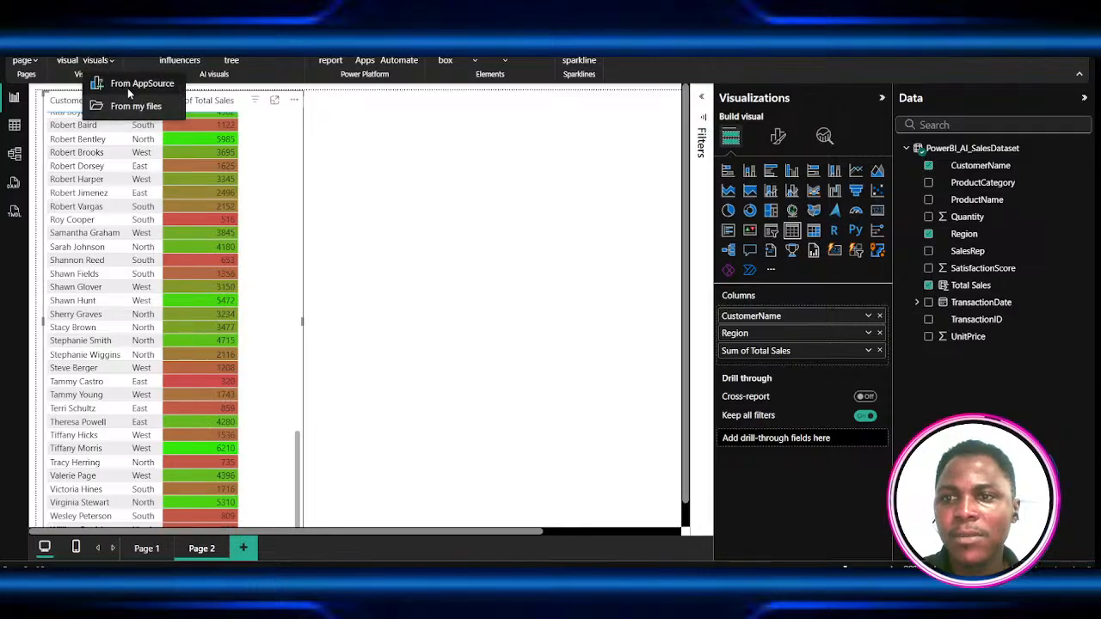
pyautogui.click(130, 91)
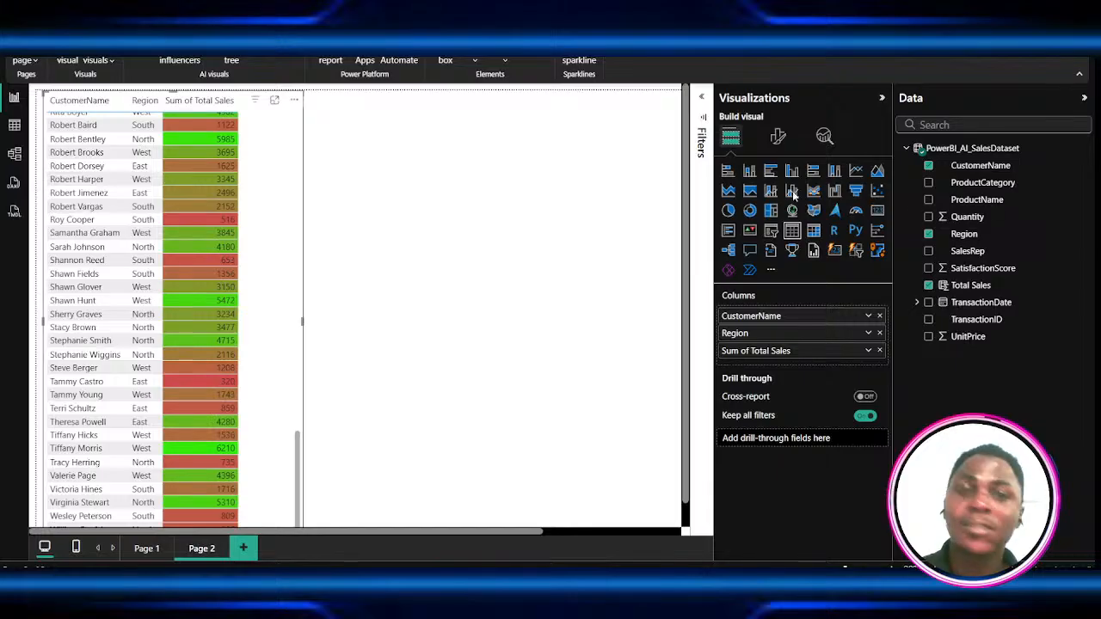
pyautogui.press('Tab')
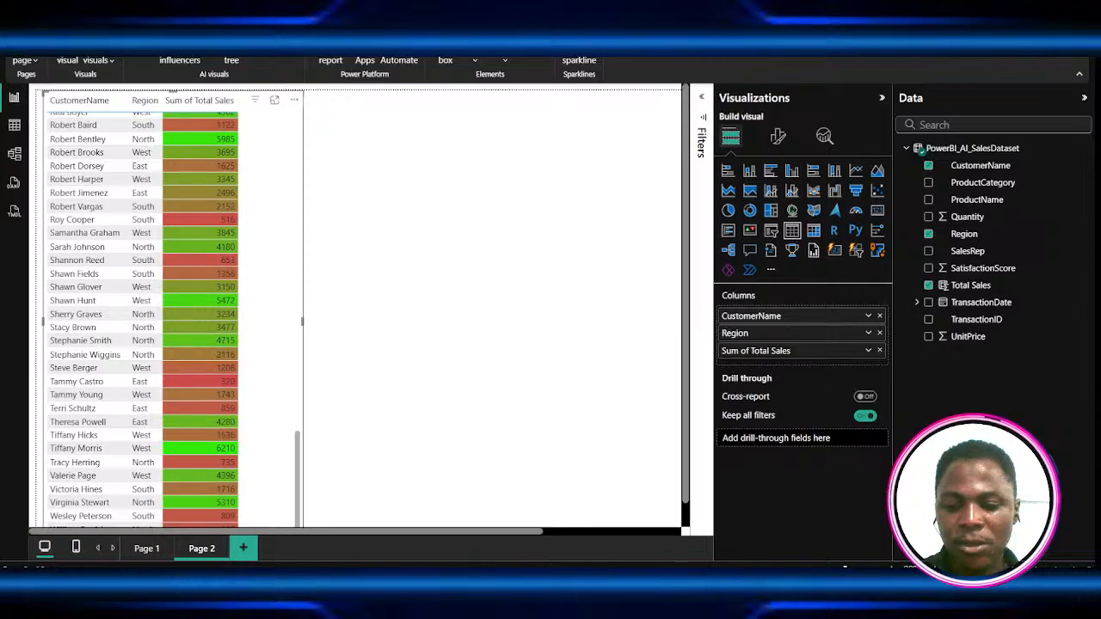
# - Add a third report page and name it Customer Details
pyautogui.click(243, 548)
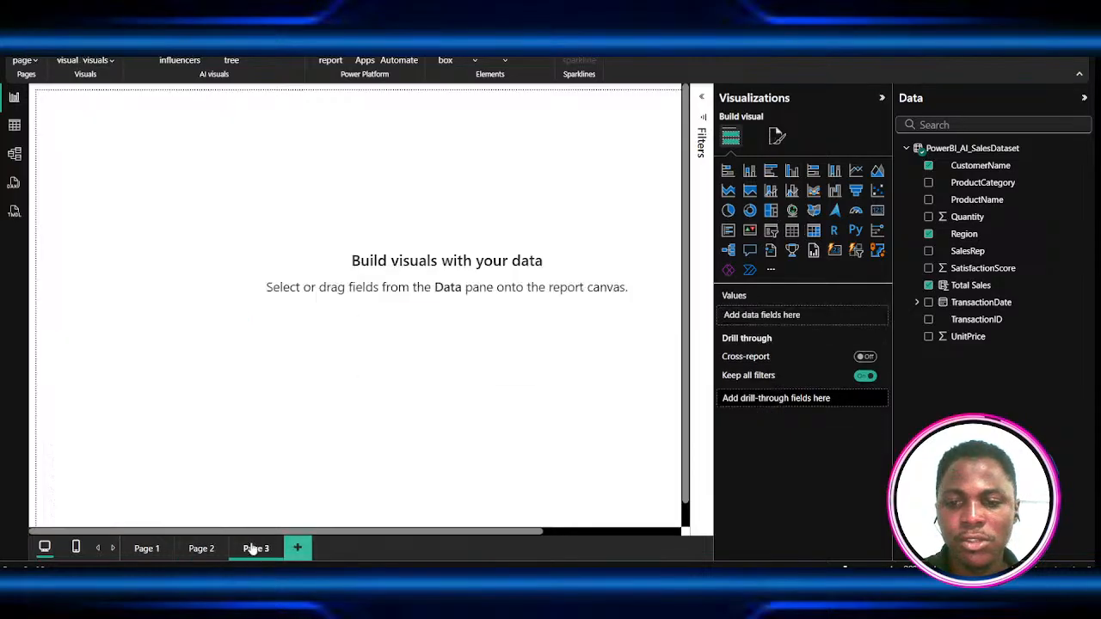
pyautogui.doubleClick(254, 548)
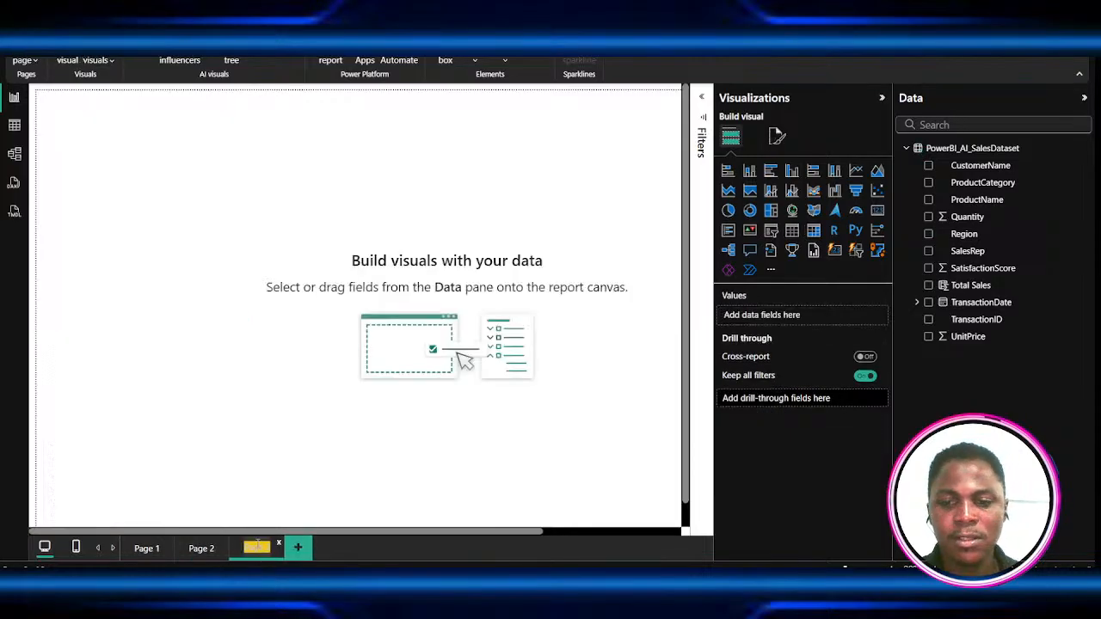
pyautogui.write('Customer')
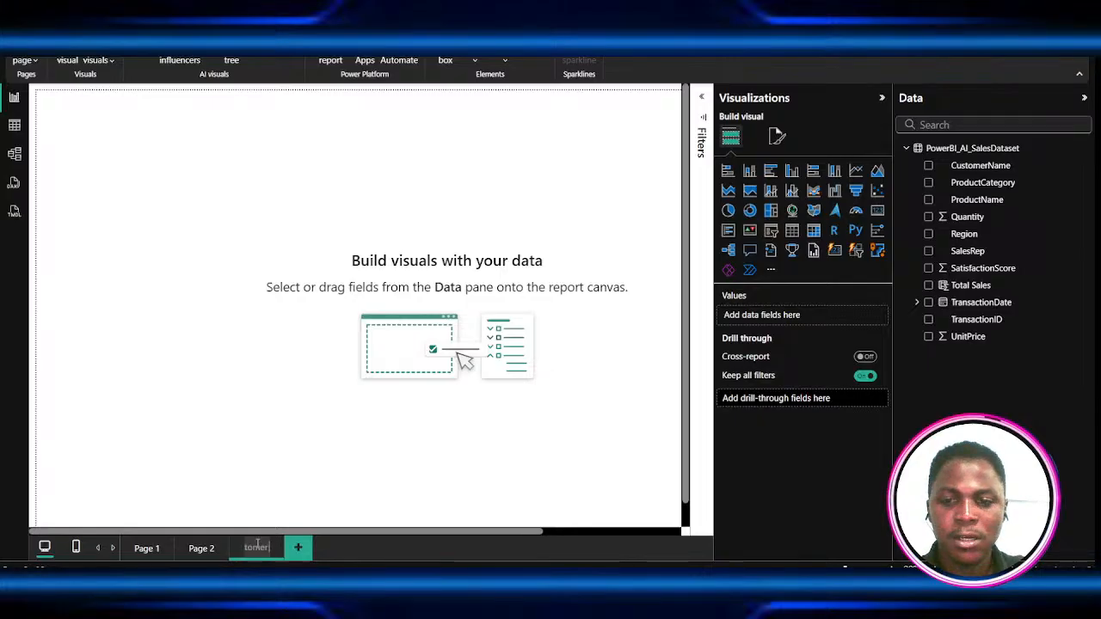
pyautogui.write(' Dat')
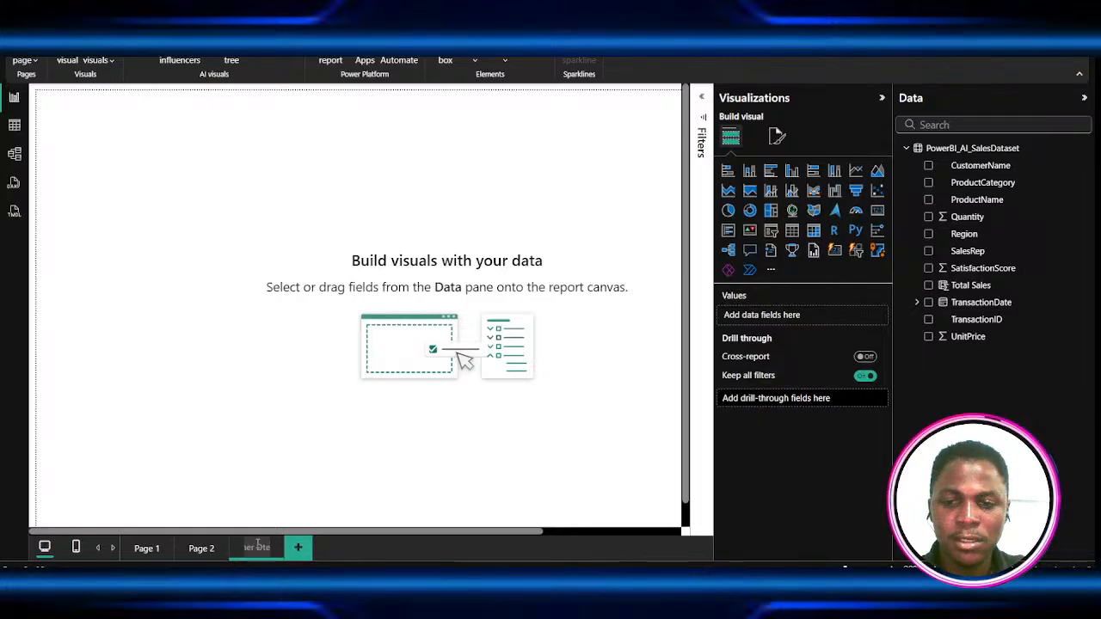
pyautogui.write('ails')
pyautogui.press('Return')
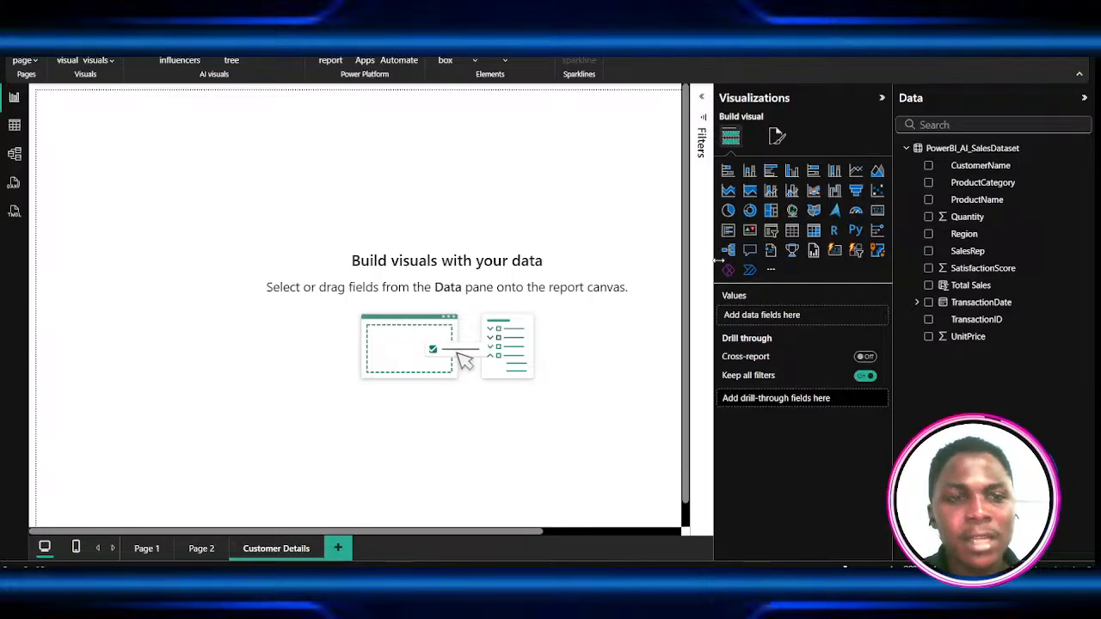
# - Add an enlarged table to the Customer Details page with CustomerName, Region, ProductCategory, Total Sales and SatisfactionScore
pyautogui.click(792, 232)
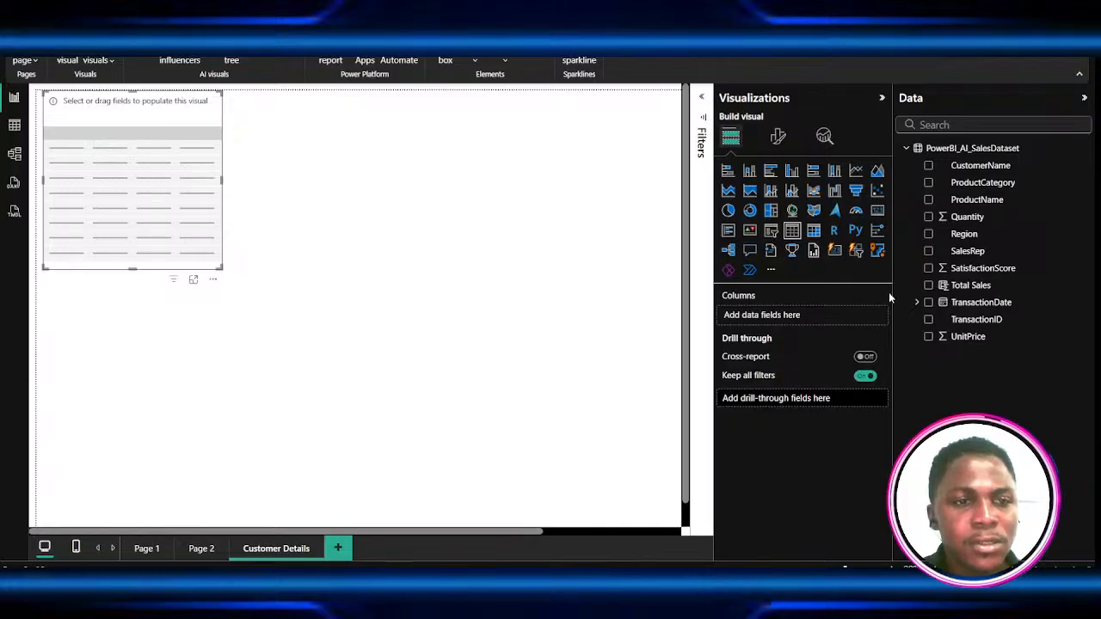
pyautogui.click(929, 165)
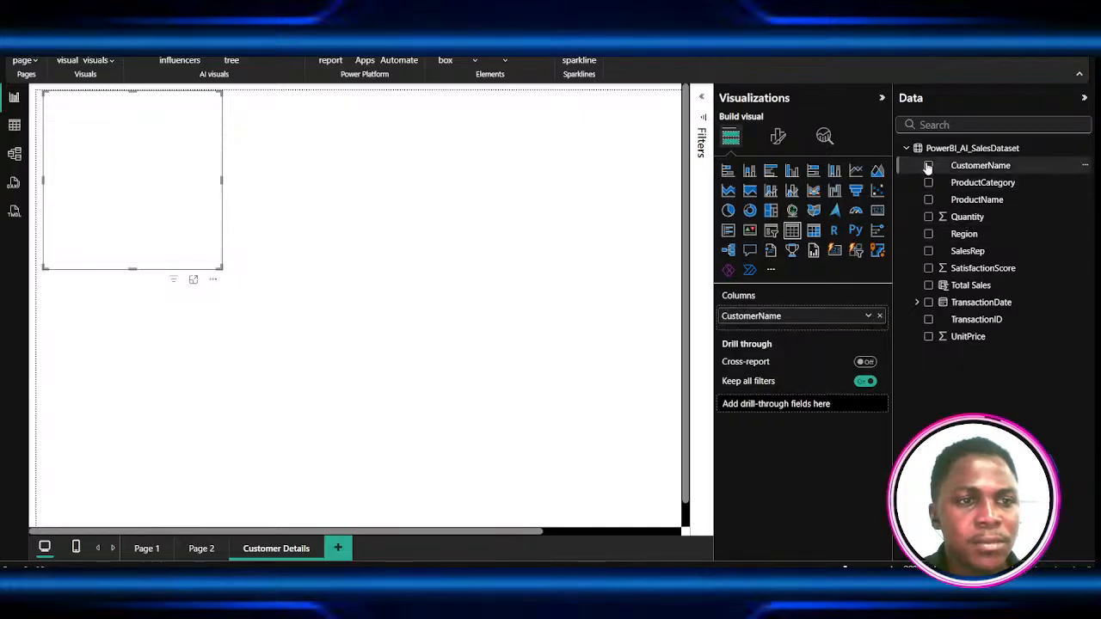
pyautogui.click(929, 235)
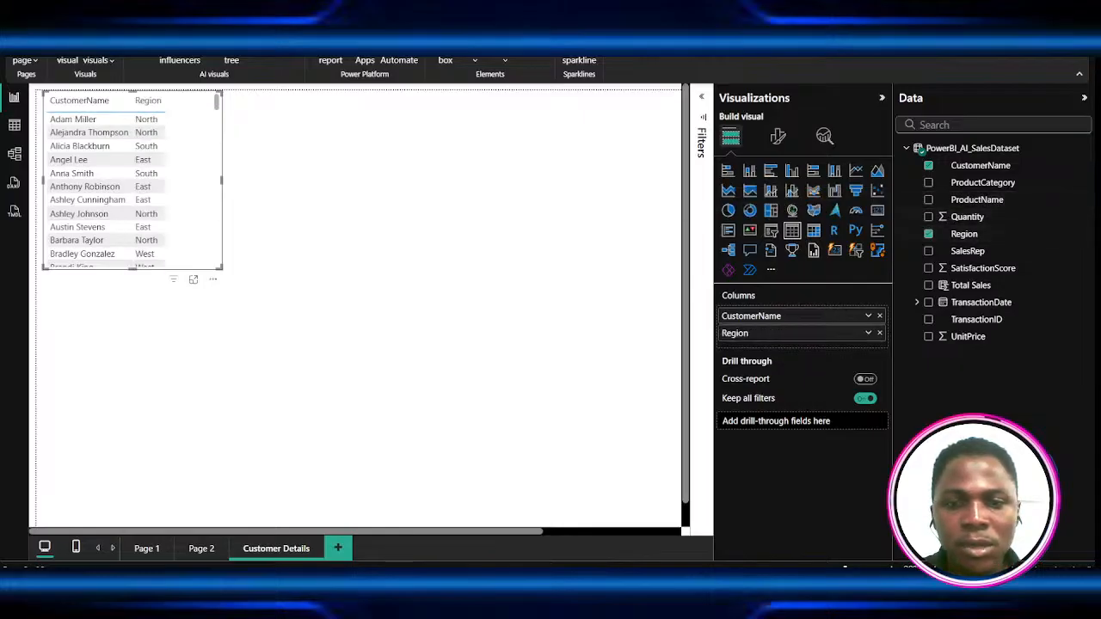
pyautogui.click(928, 183)
pyautogui.click(929, 284)
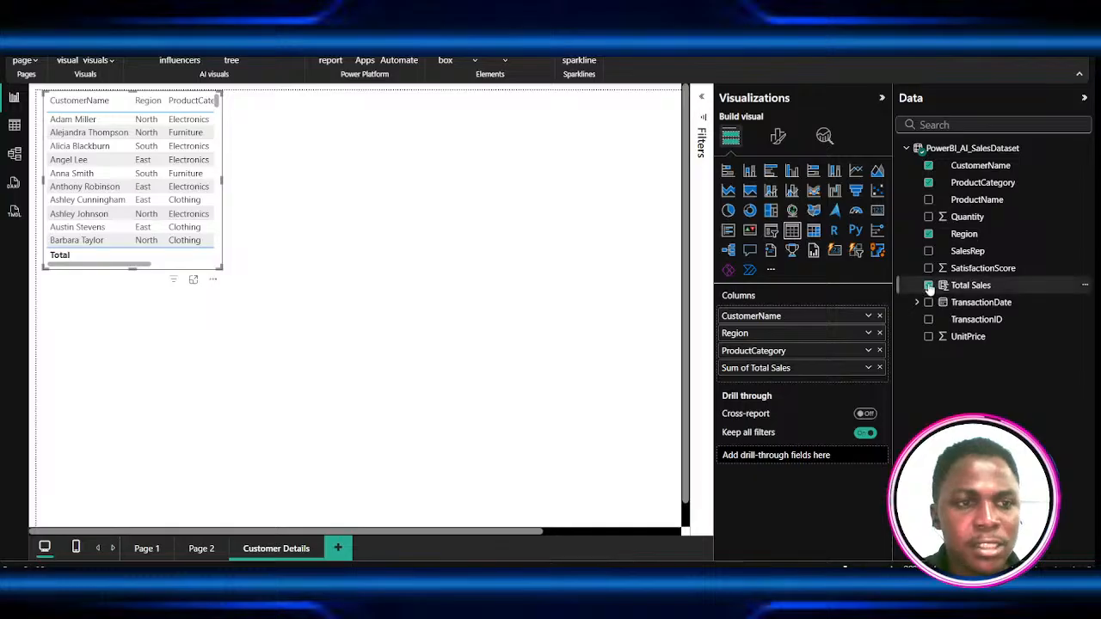
pyautogui.click(928, 269)
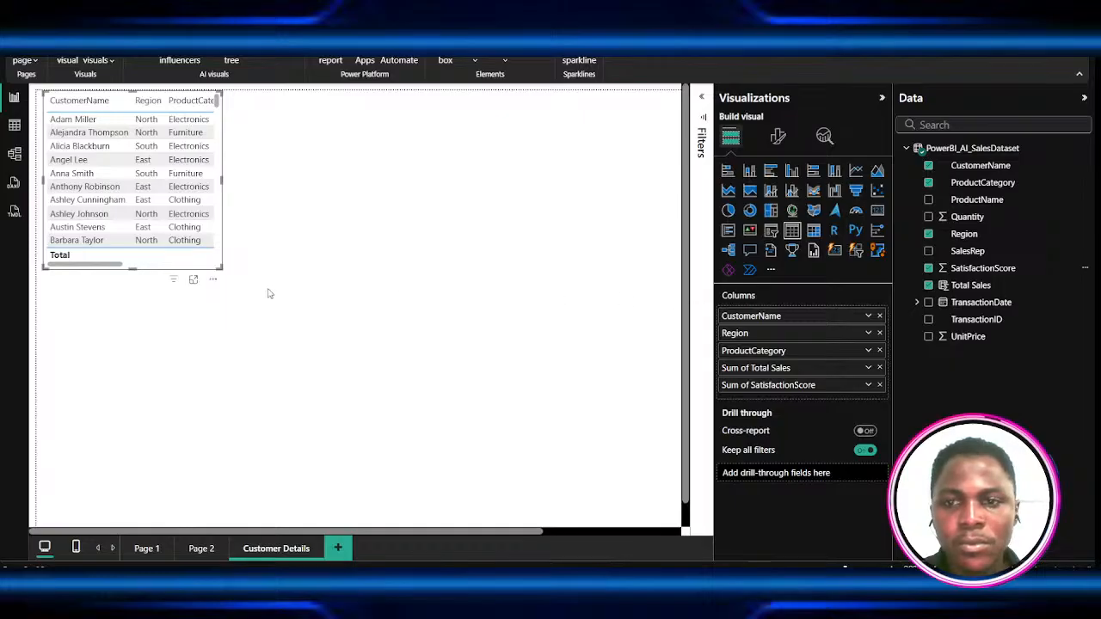
pyautogui.moveTo(221, 267); pyautogui.dragTo(425, 519)
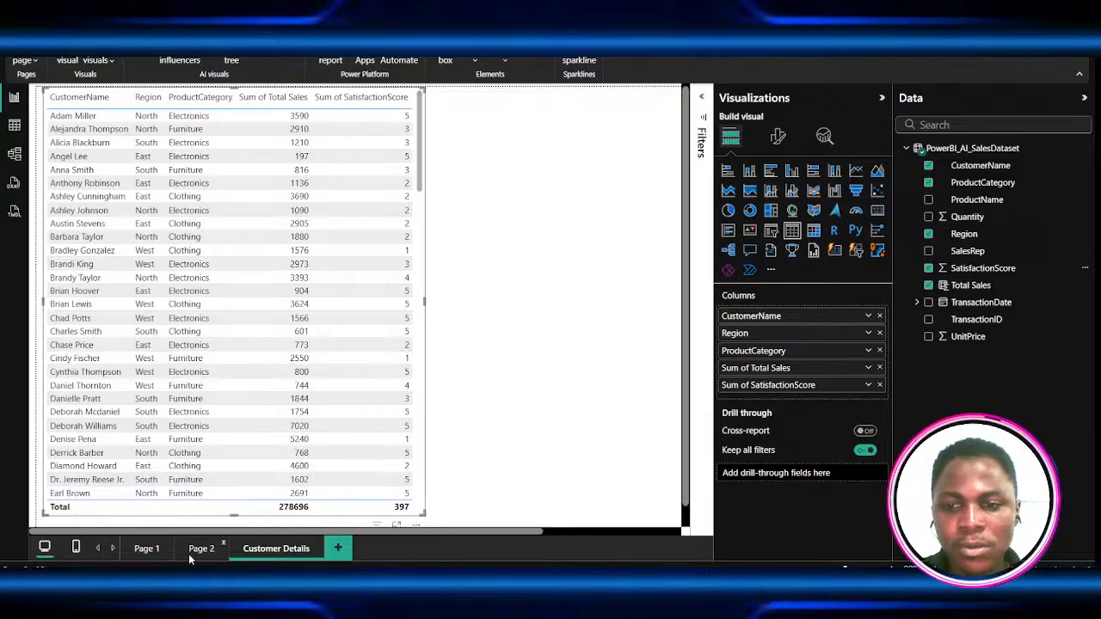
# - On Page 1, widen the upper decomposition tree to the page edge and shift its contents to show the whole SalesRep level
pyautogui.click(146, 549)
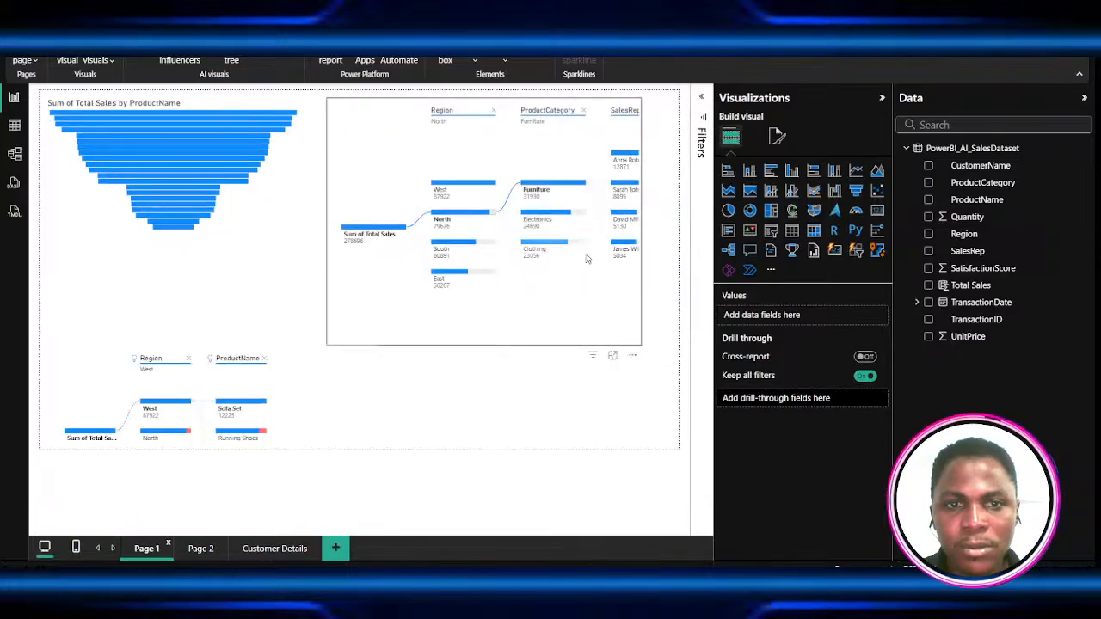
pyautogui.click(628, 292)
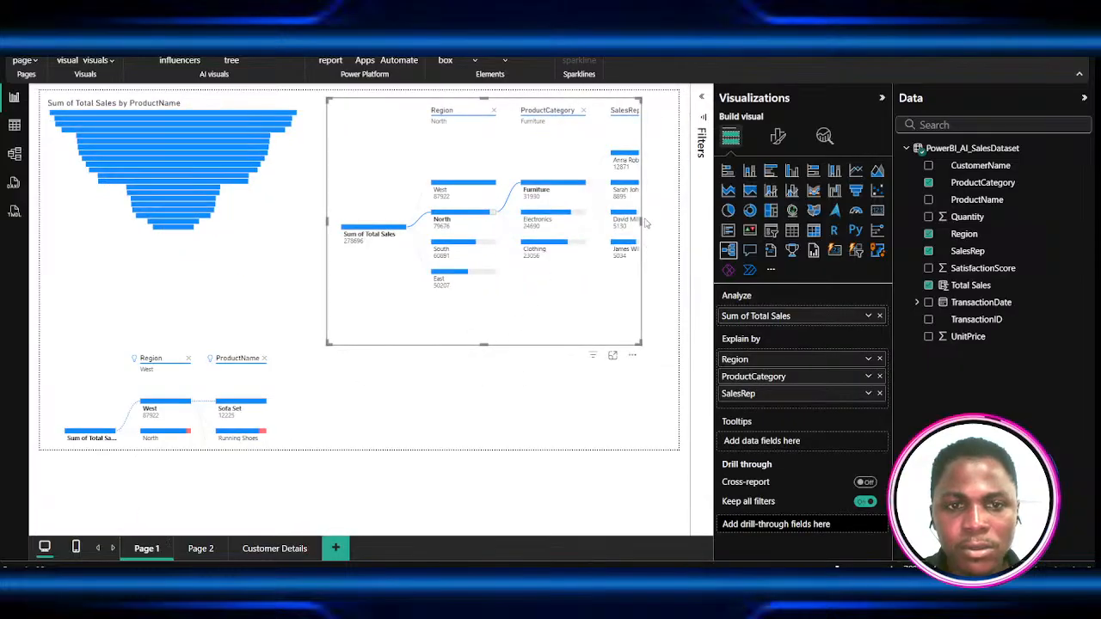
pyautogui.moveTo(646, 224); pyautogui.dragTo(679, 225)
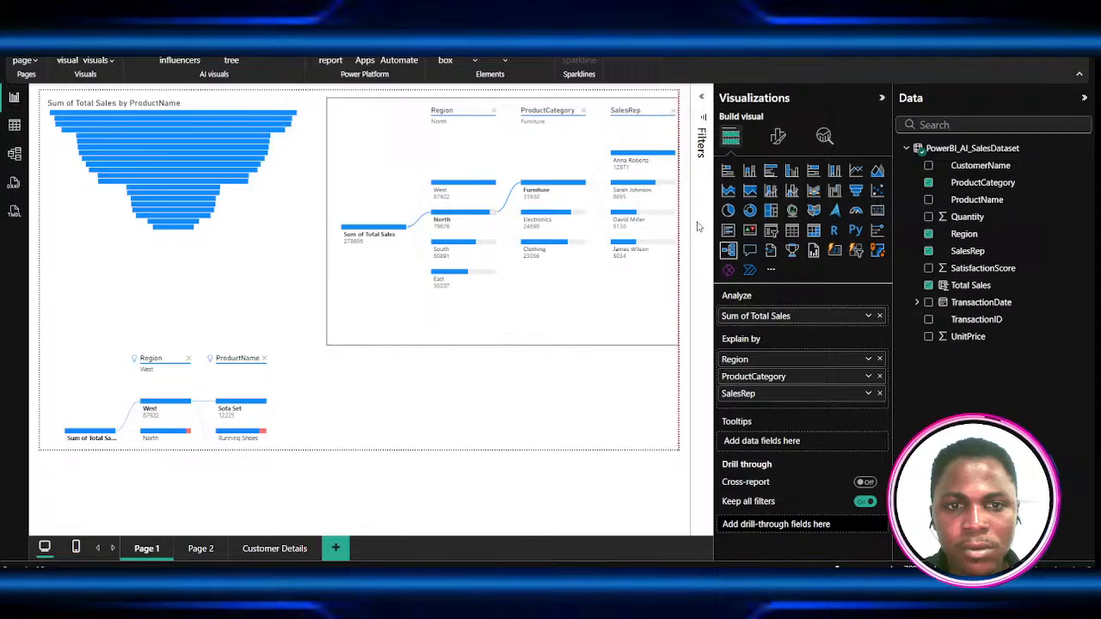
pyautogui.moveTo(387, 302); pyautogui.dragTo(284, 299)
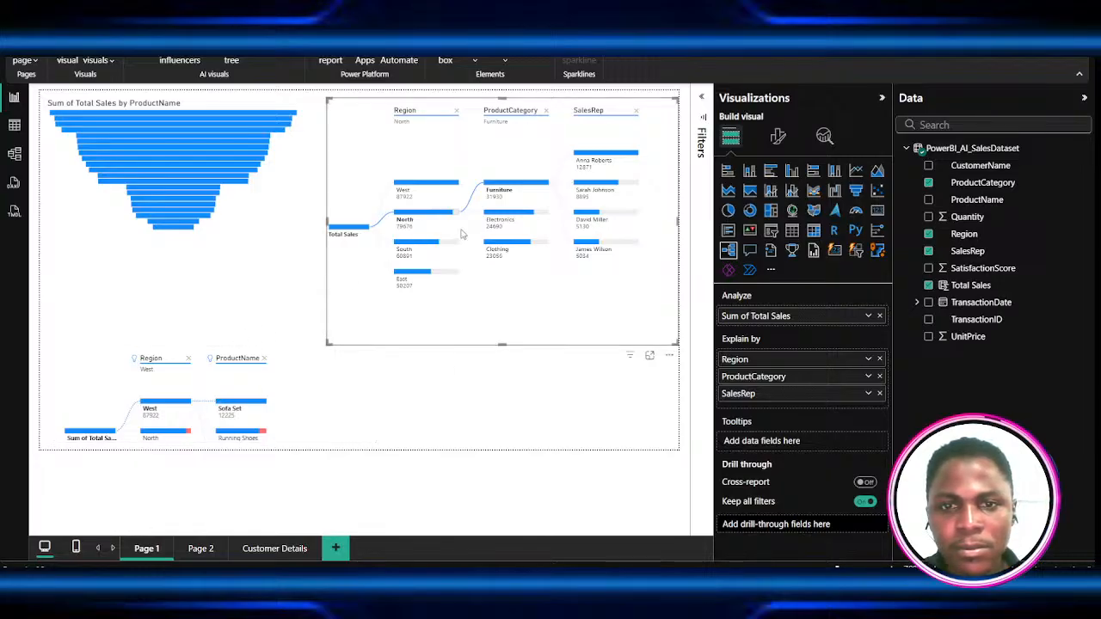
pyautogui.scroll(-3, 555, 322)
pyautogui.scroll(3, 555, 323)
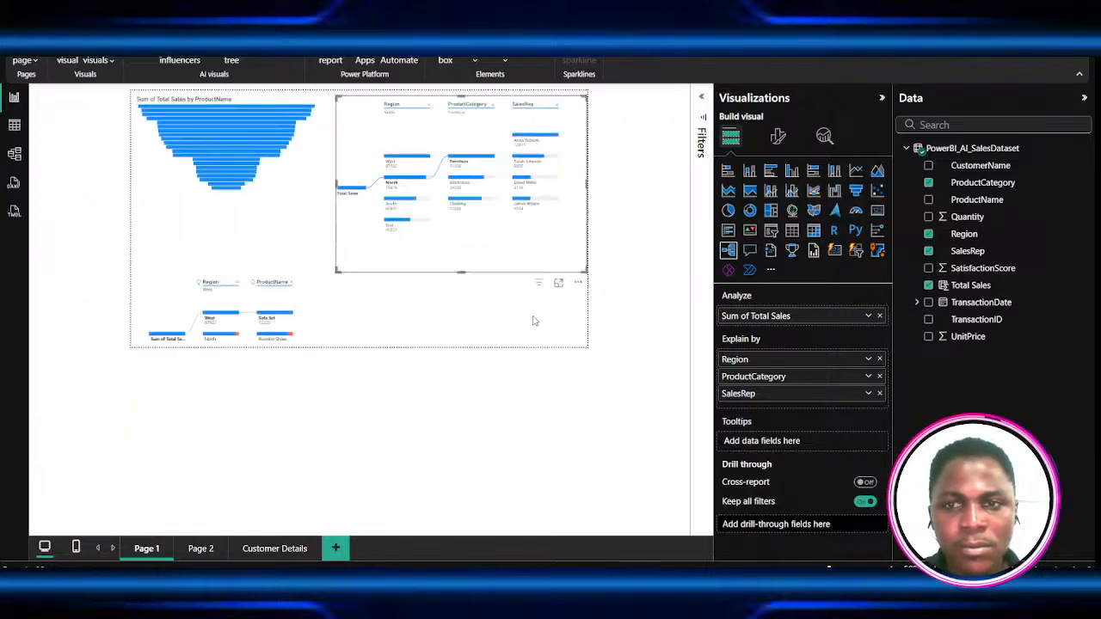
# - Check the context options of the Sofa Set node in the lower decomposition tree and cross-highlight Page 1 by that node
pyautogui.rightClick(274, 317)
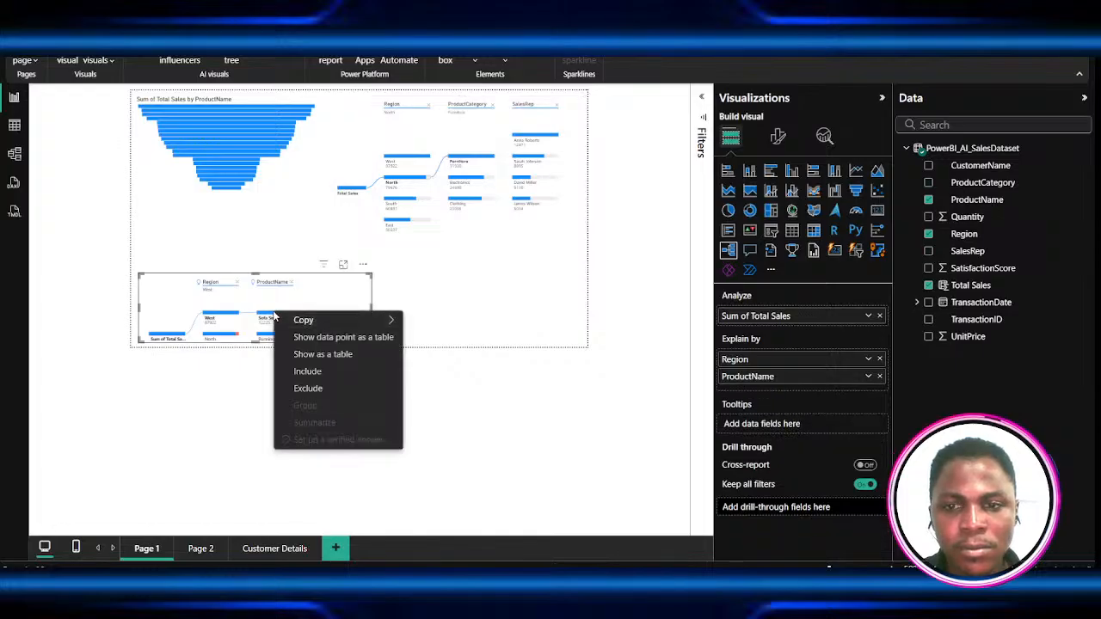
pyautogui.click(270, 319)
pyautogui.click(270, 318)
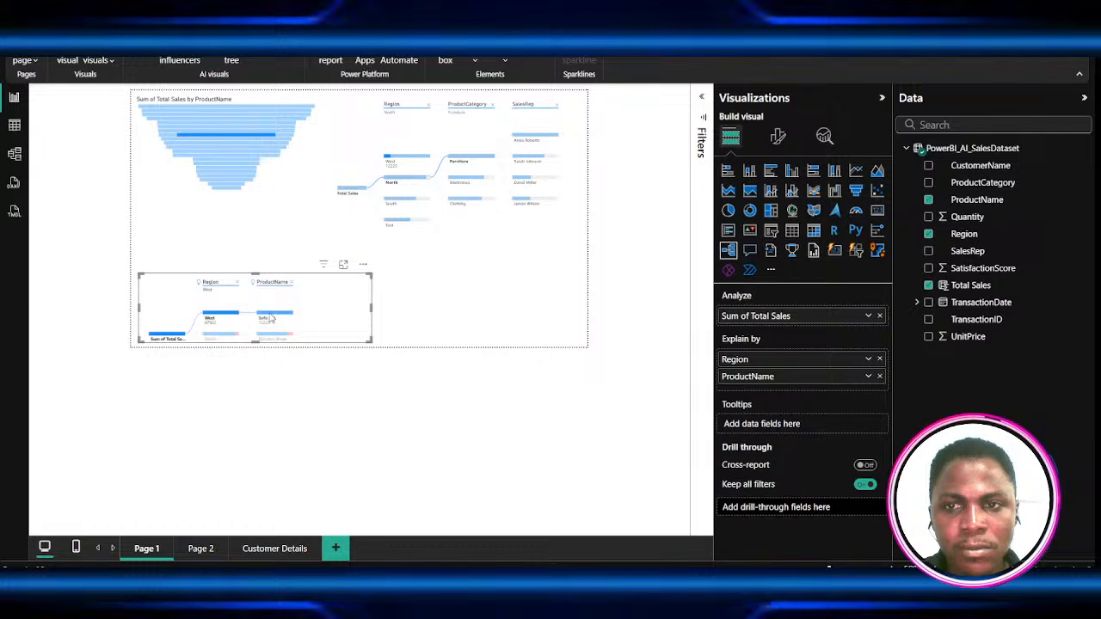
# - Examine the customer tables on the Customer Details page and Page 2
pyautogui.click(297, 547)
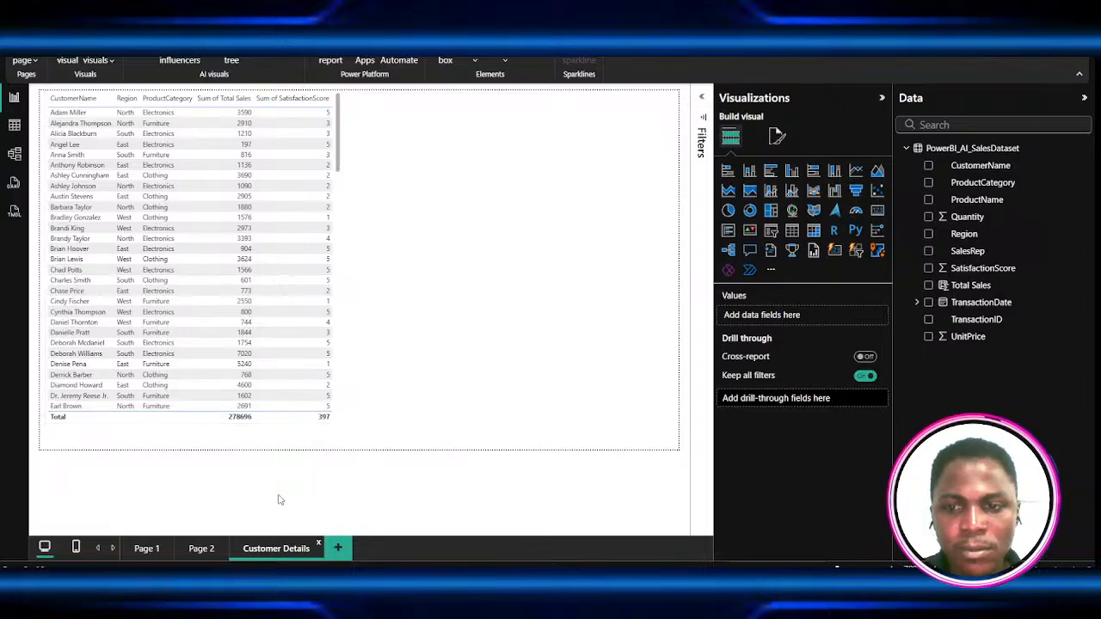
pyautogui.click(197, 552)
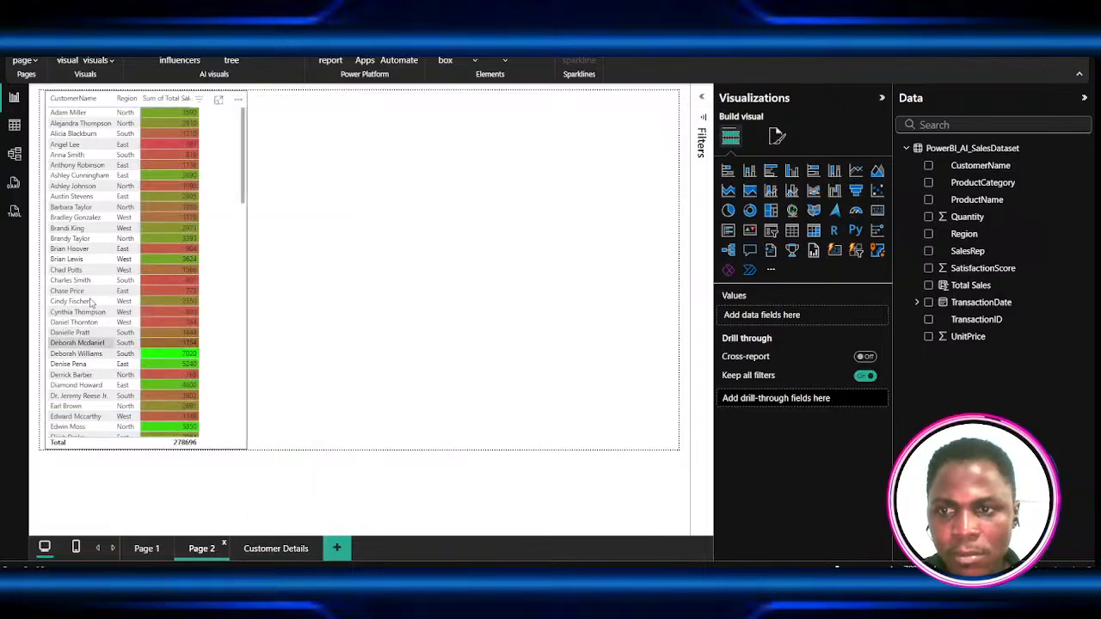
pyautogui.click(62, 189)
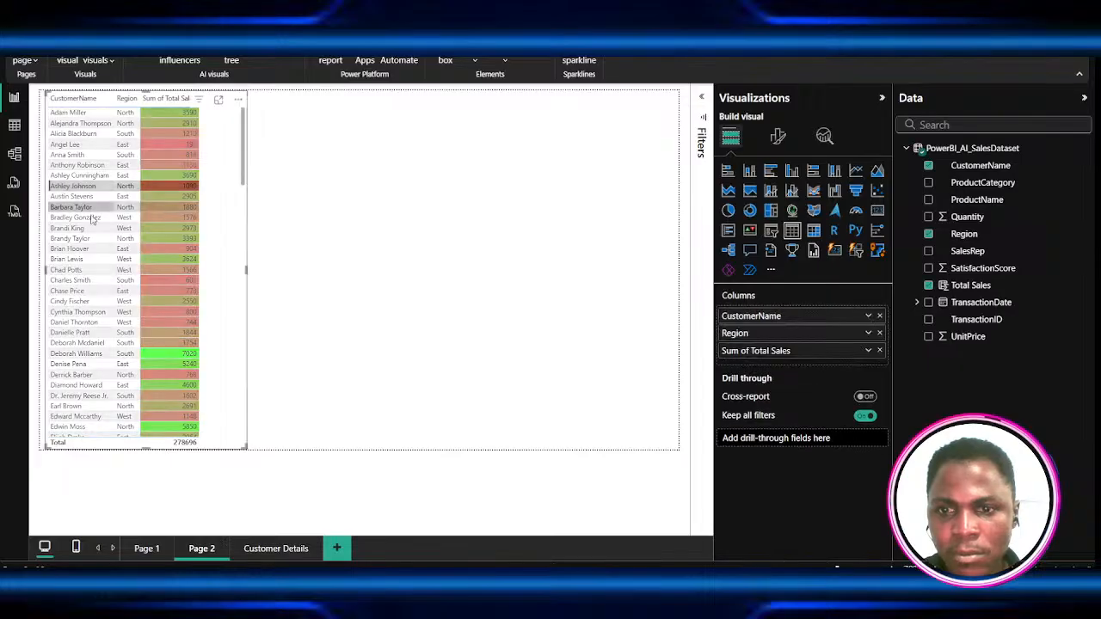
pyautogui.click(285, 551)
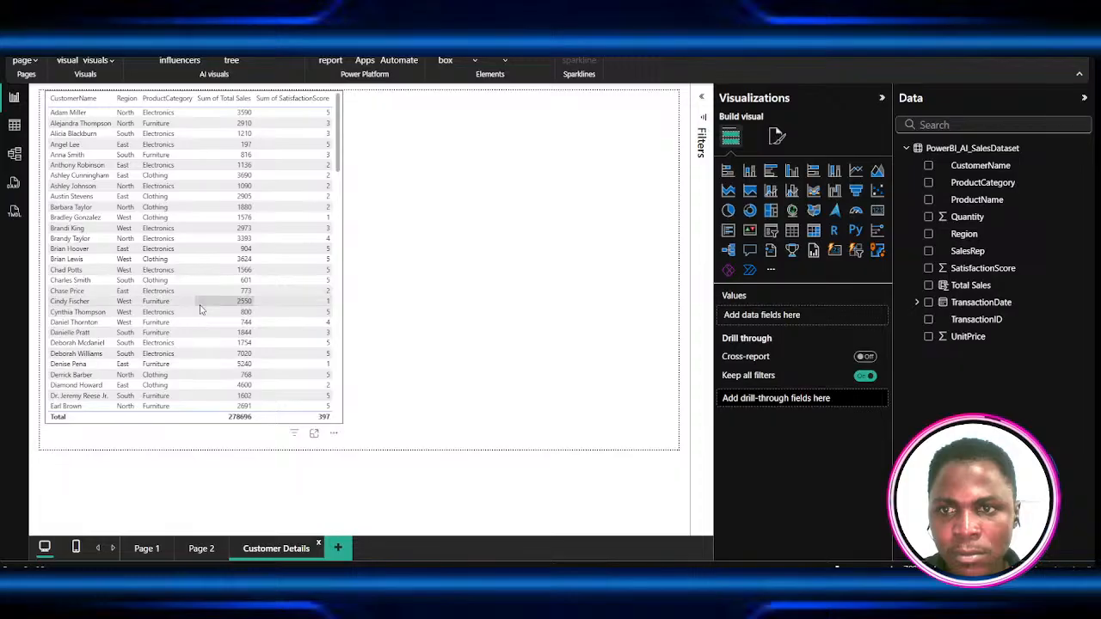
pyautogui.scroll(-10, 202, 304)
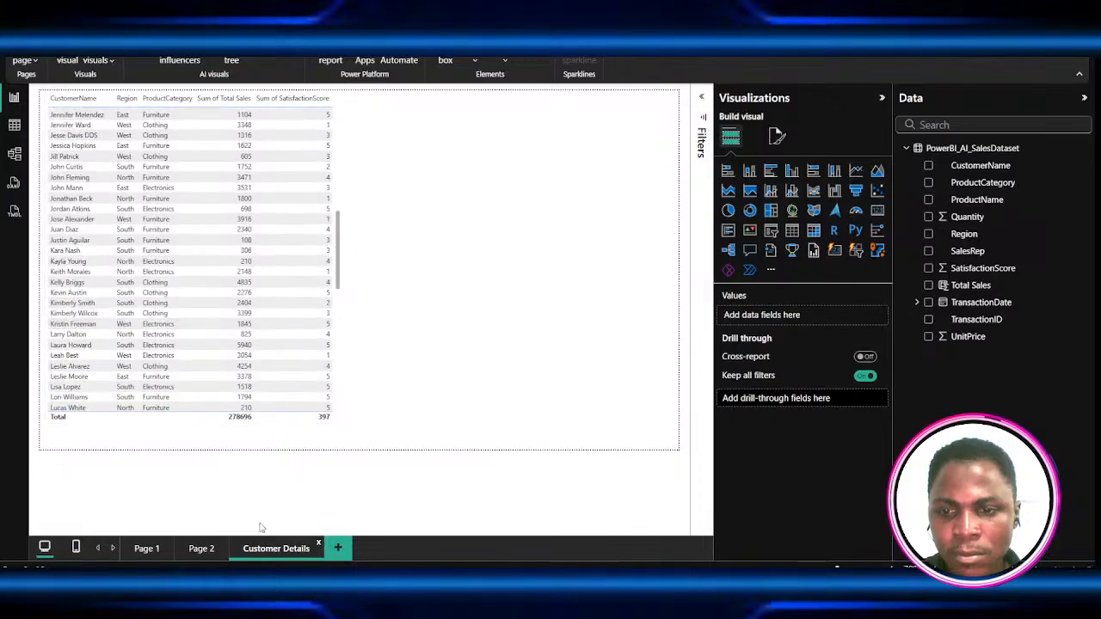
# - Check the options available for a customer row and the CustomerName field in Page 2's table
pyautogui.click(198, 551)
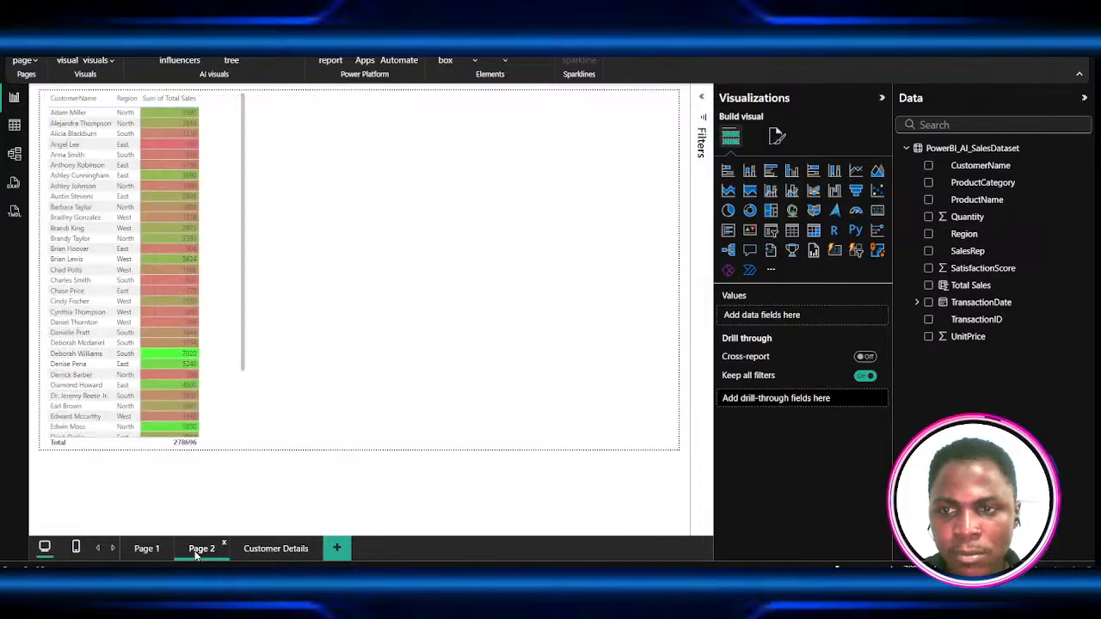
pyautogui.rightClick(66, 146)
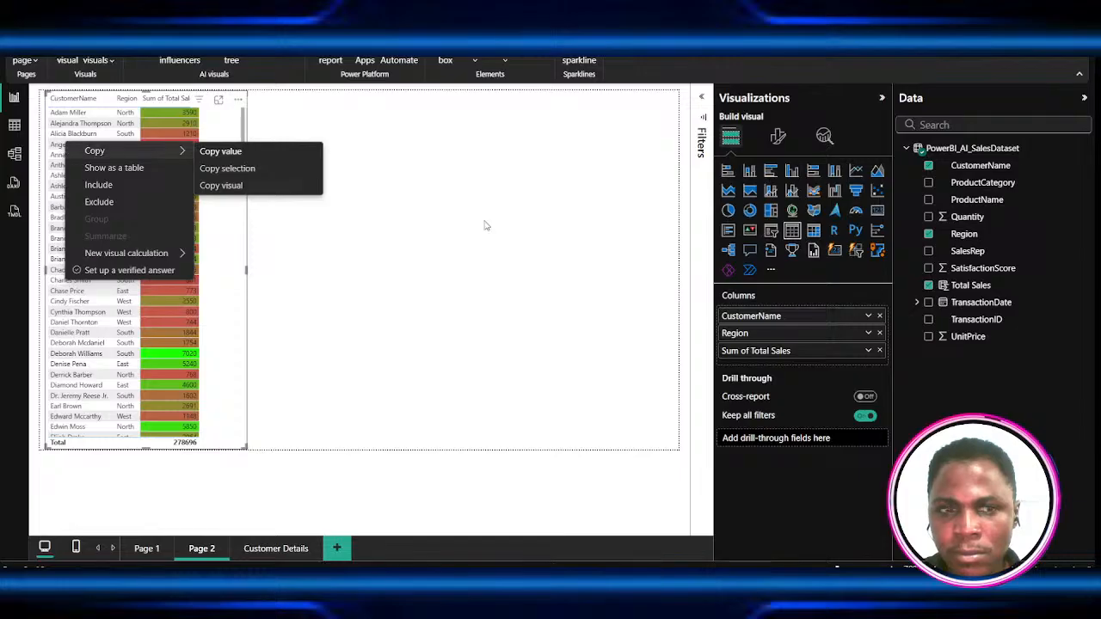
pyautogui.click(869, 317)
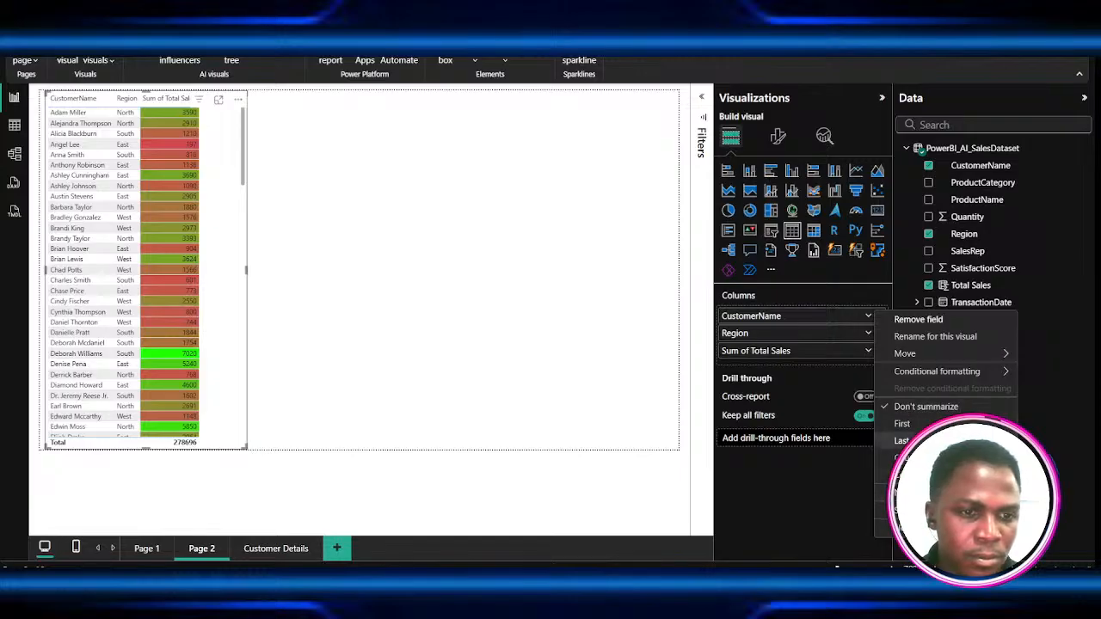
pyautogui.click(807, 487)
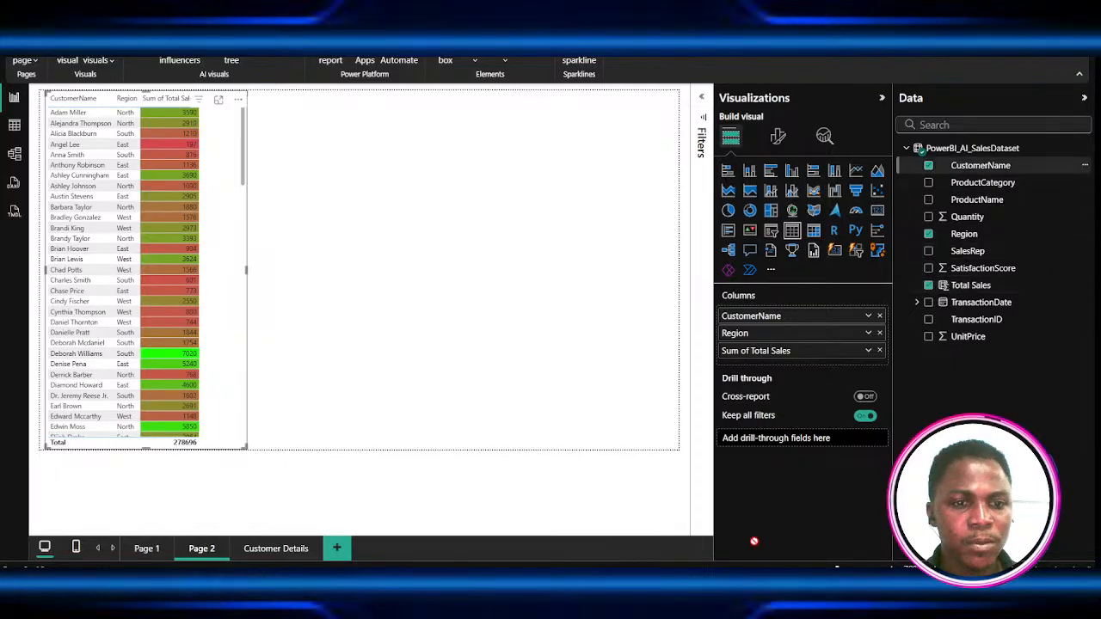
# - Add CustomerName as a drill-through field on Page 2 and browse its list of customers
pyautogui.moveTo(797, 443); pyautogui.dragTo(799, 447)
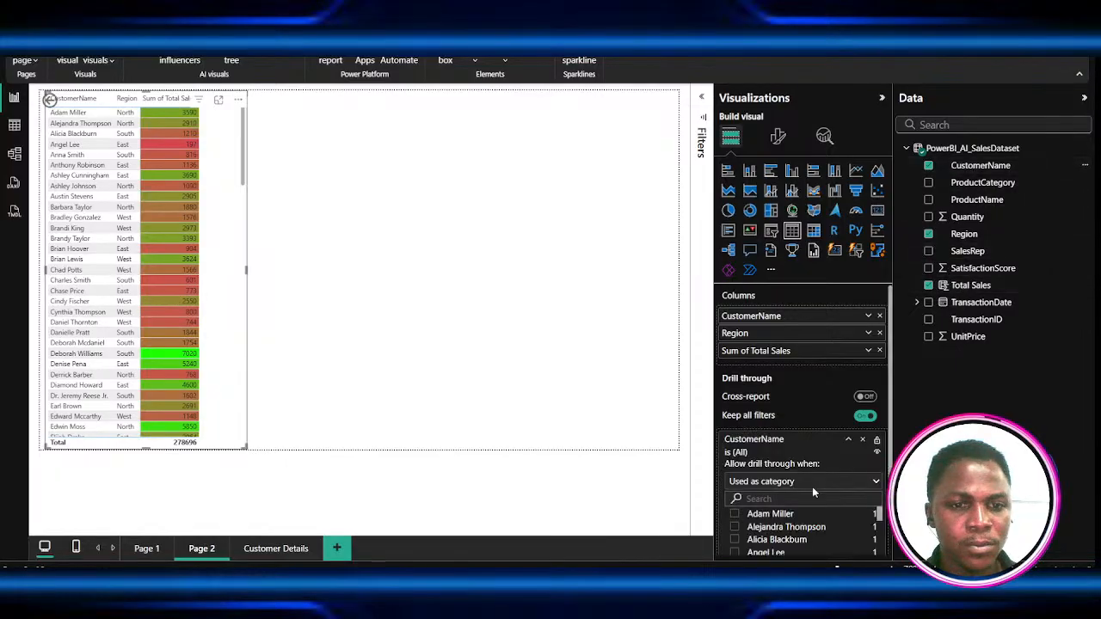
pyautogui.scroll(-2, 859, 459)
pyautogui.scroll(-5, 759, 482)
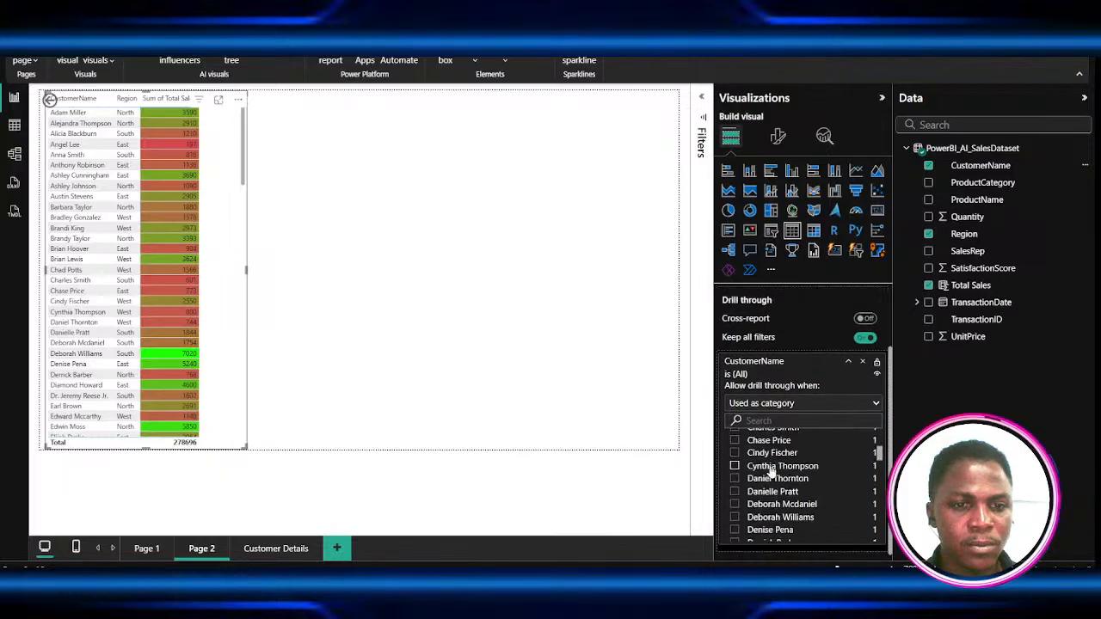
pyautogui.scroll(5, 759, 482)
pyautogui.scroll(2, 731, 502)
pyautogui.scroll(-1, 731, 502)
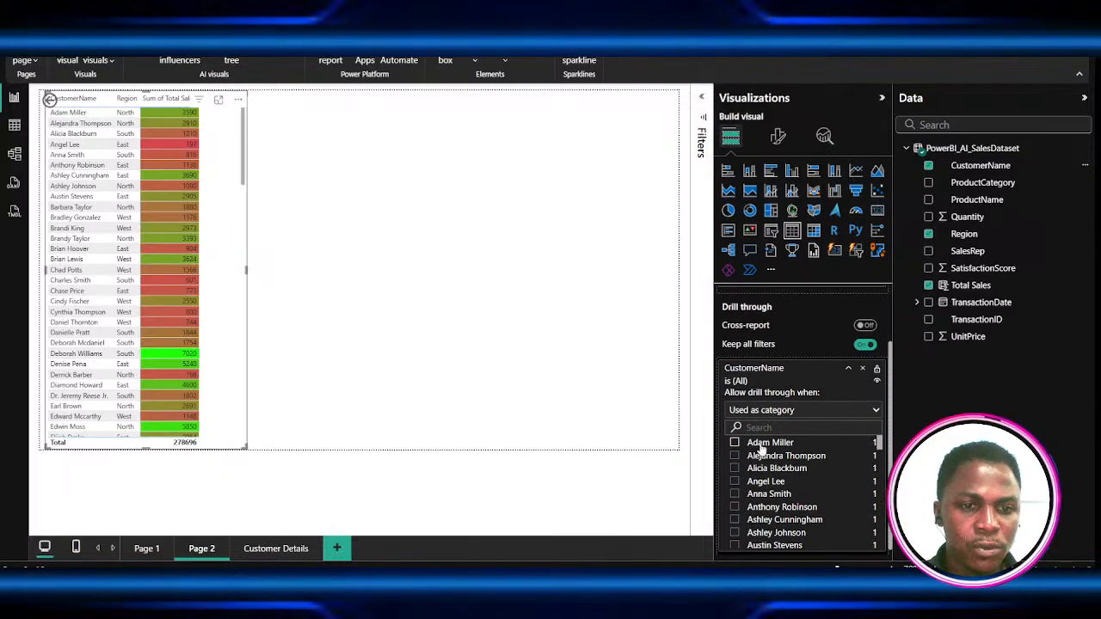
# - Filter Page 2's drill-through field to the second listed customer and check the Customer Details page
pyautogui.click(734, 456)
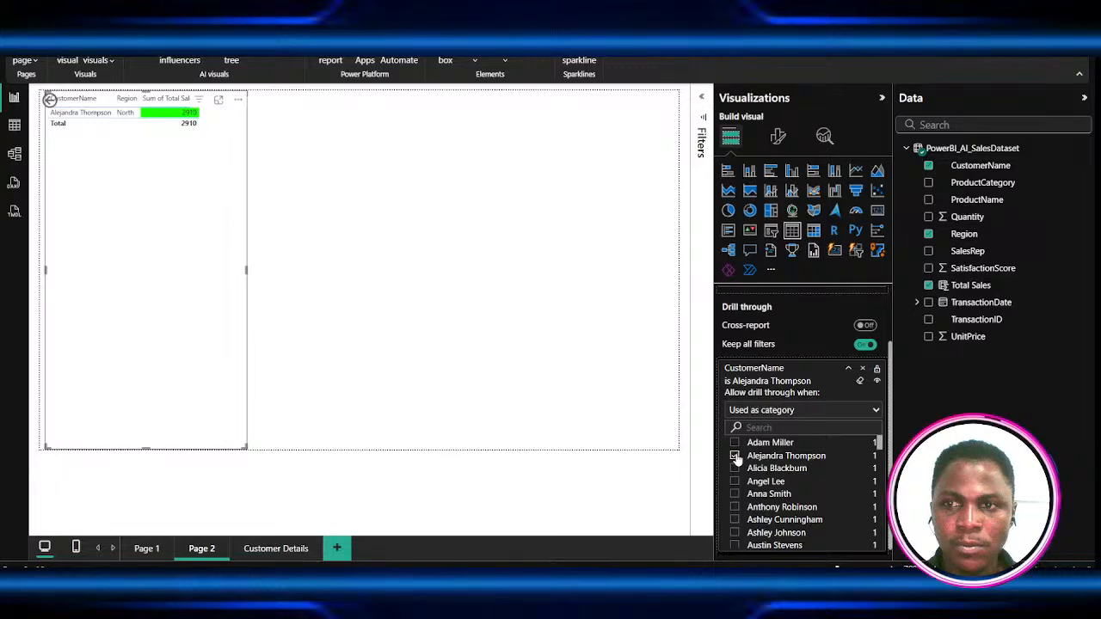
pyautogui.click(277, 555)
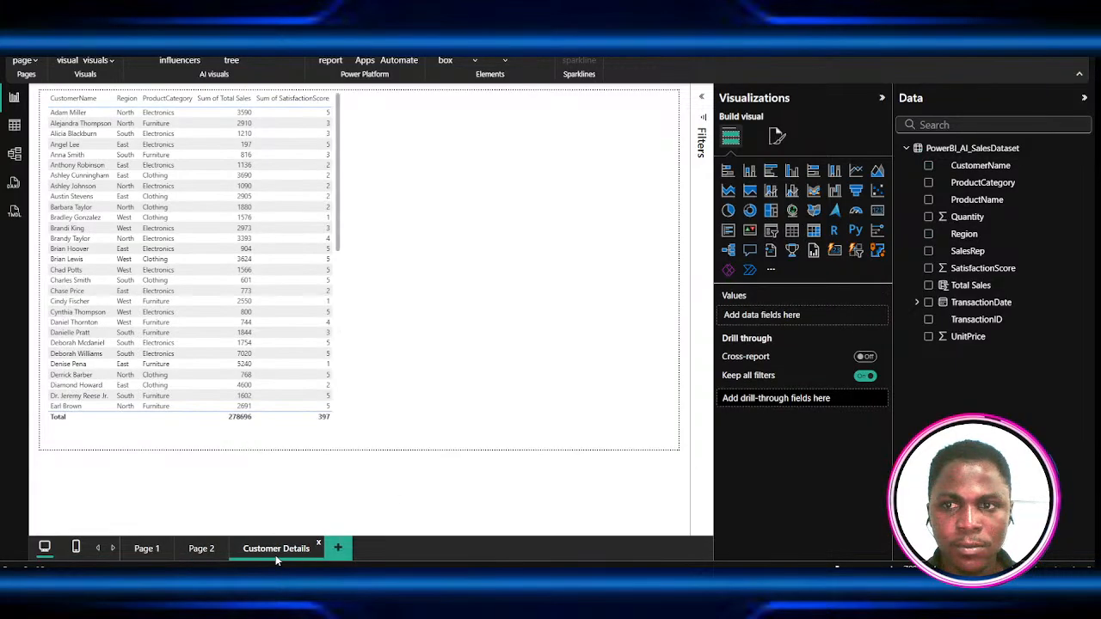
pyautogui.click(202, 554)
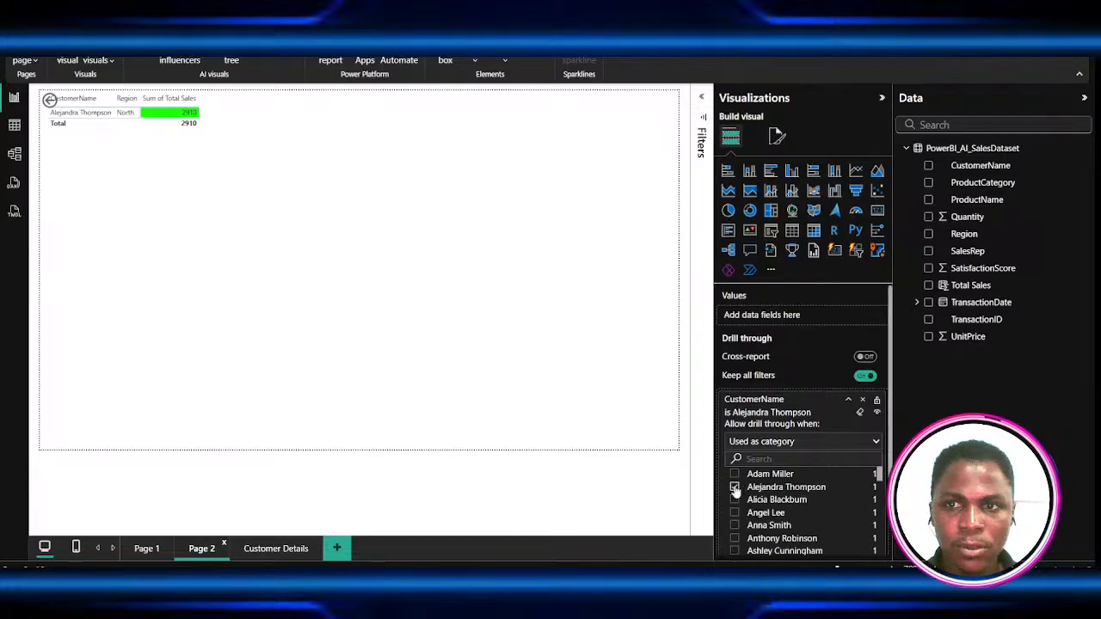
# - Clear the selected drill-through customer on Page 2 and try filtering the table by several other customers individually
pyautogui.click(735, 487)
pyautogui.click(735, 475)
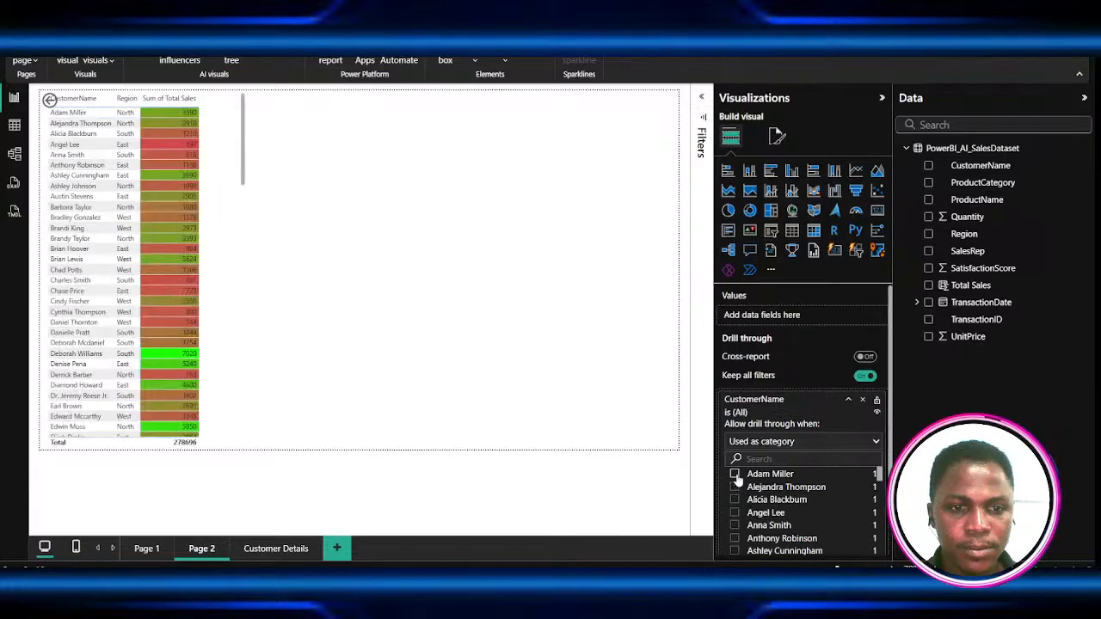
pyautogui.click(735, 476)
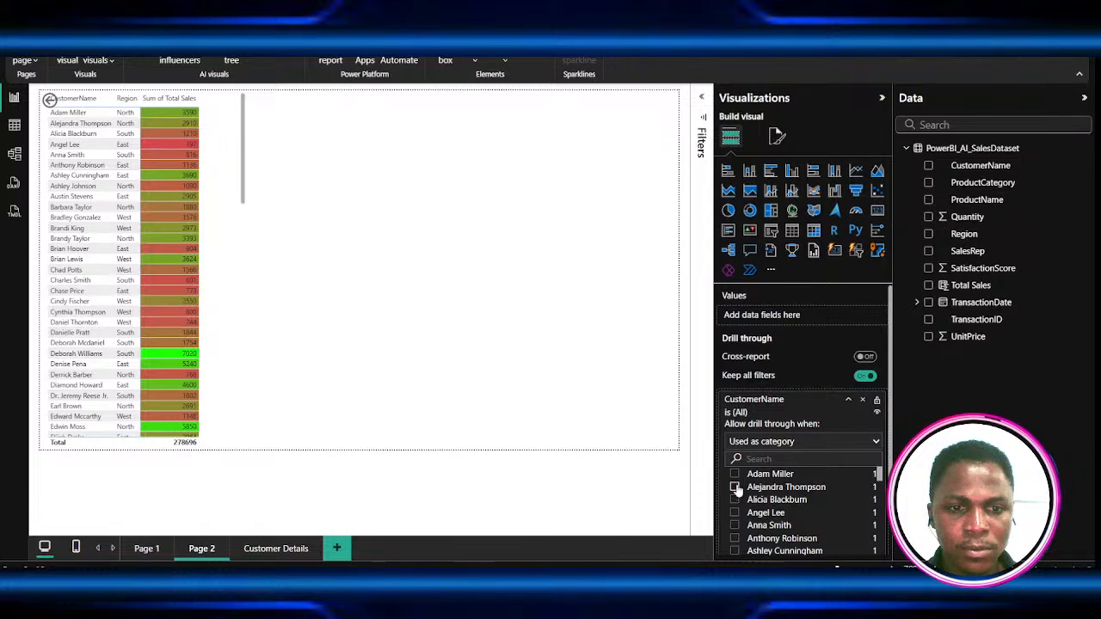
pyautogui.click(735, 487)
pyautogui.click(734, 500)
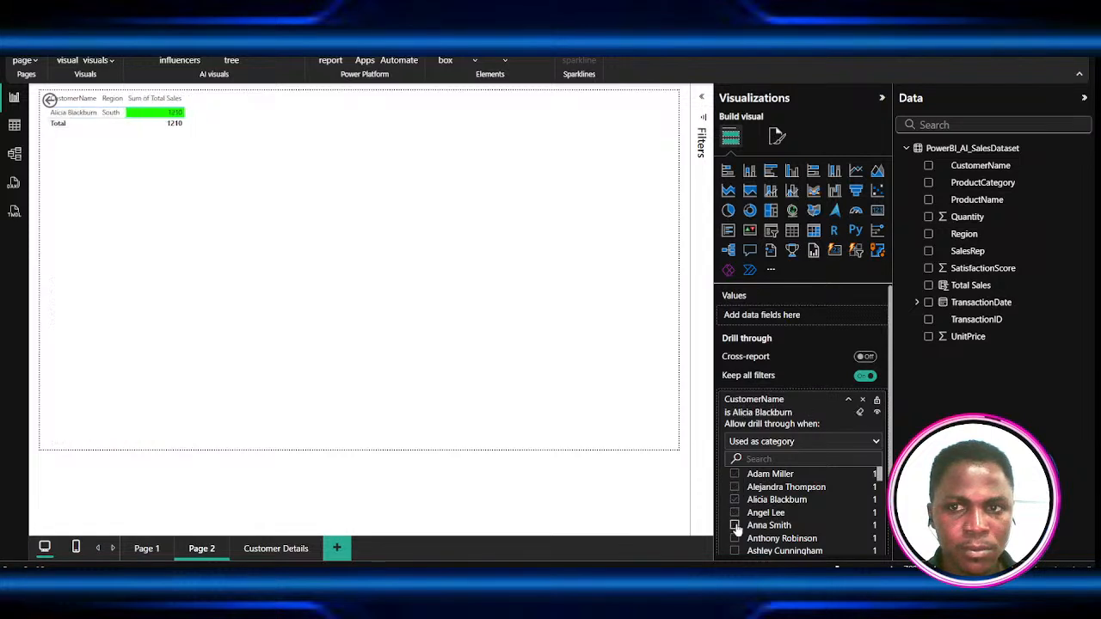
pyautogui.click(735, 525)
pyautogui.click(735, 474)
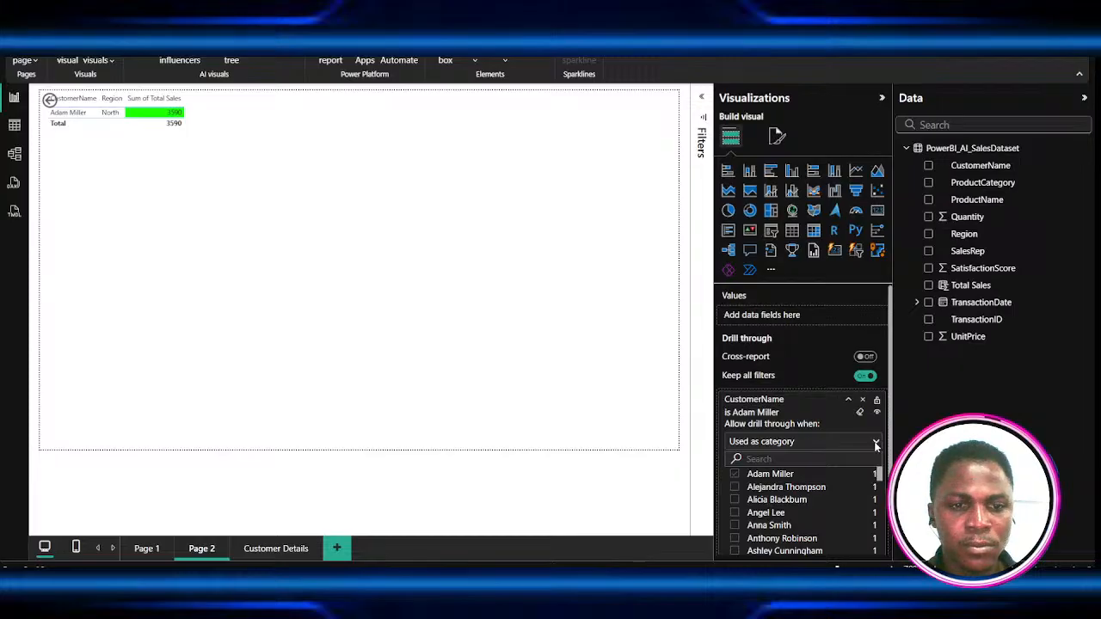
# - Try allowing drill through when CustomerName is Summarized, return it to Used as category, and toggle one customer's filter
pyautogui.click(823, 462)
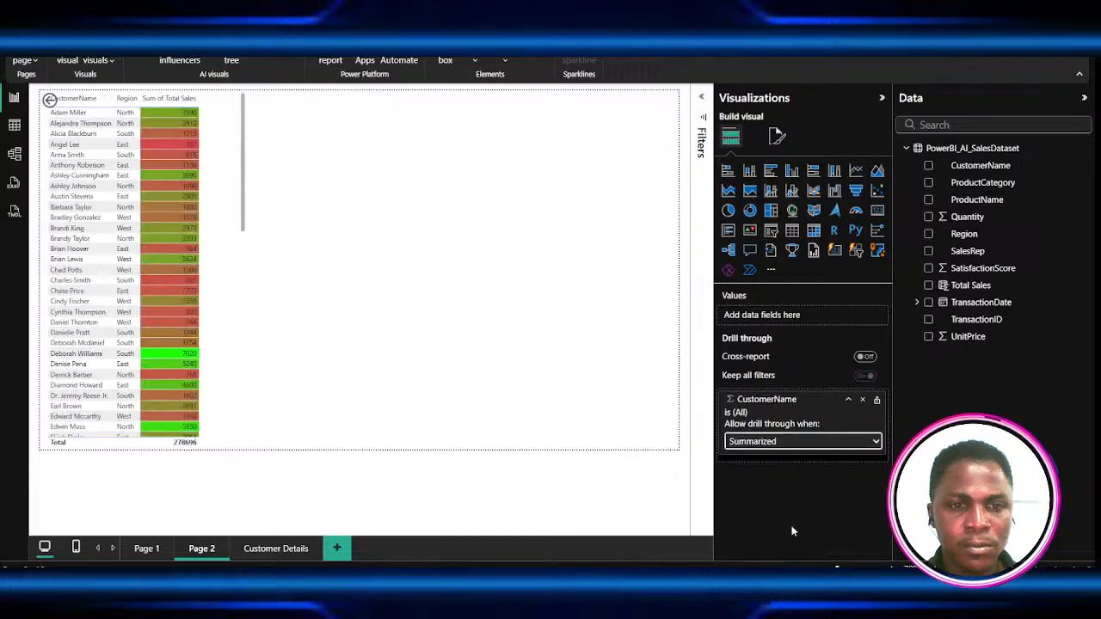
pyautogui.click(841, 442)
pyautogui.click(819, 476)
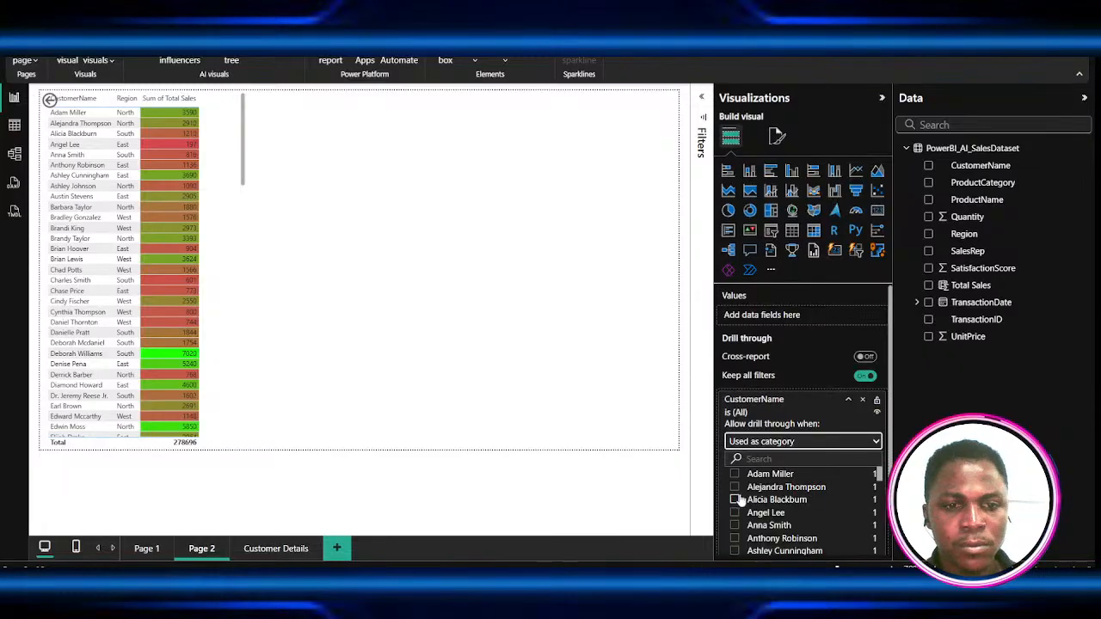
pyautogui.click(736, 488)
pyautogui.click(736, 488)
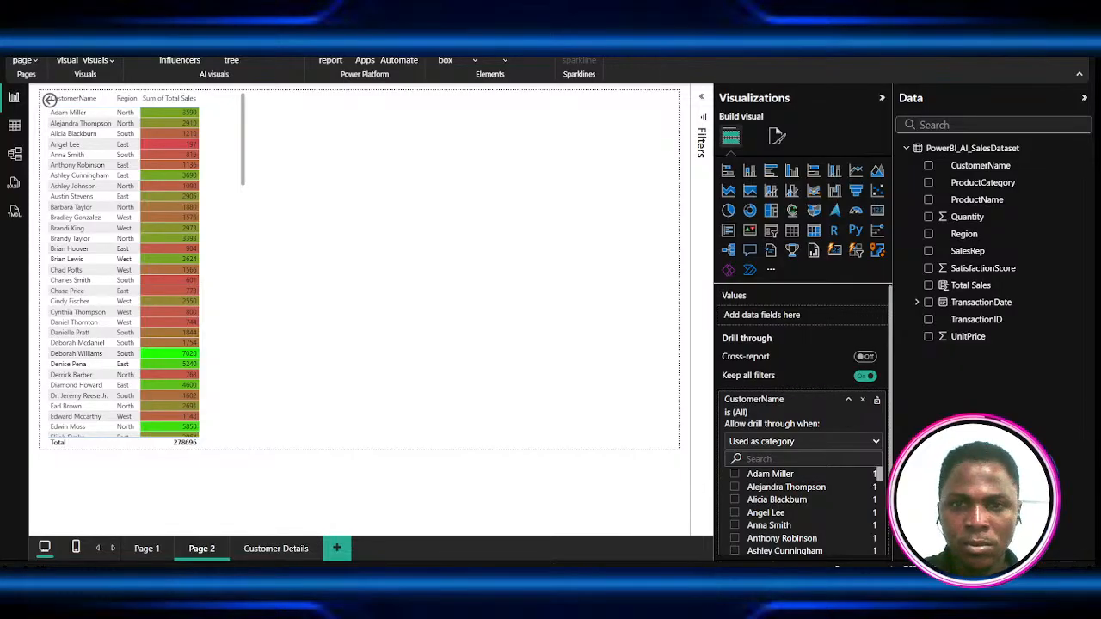
# - Look for a drill-through option on the ninth customer's row in Page 2's table and in the CustomerName column's options
pyautogui.rightClick(71, 205)
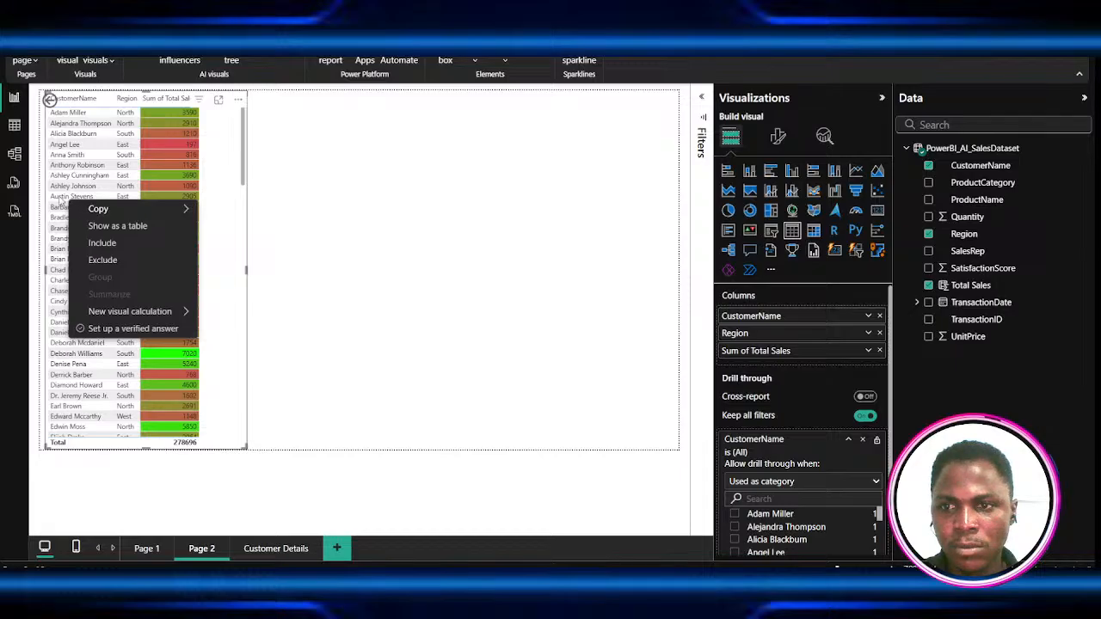
pyautogui.click(62, 198)
pyautogui.click(61, 200)
pyautogui.rightClick(60, 199)
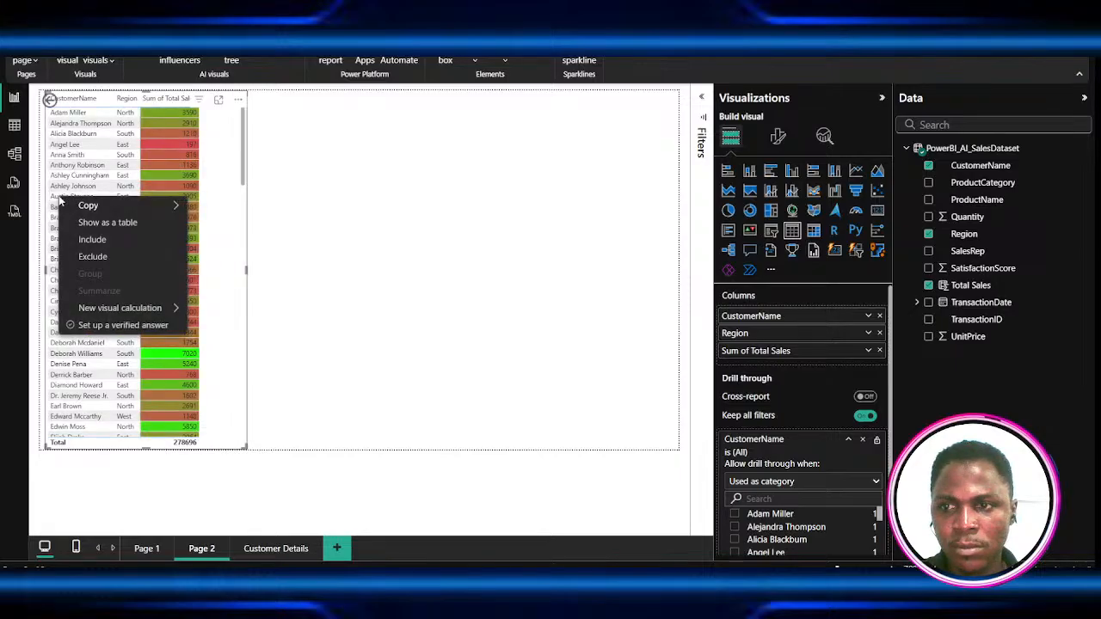
pyautogui.click(60, 199)
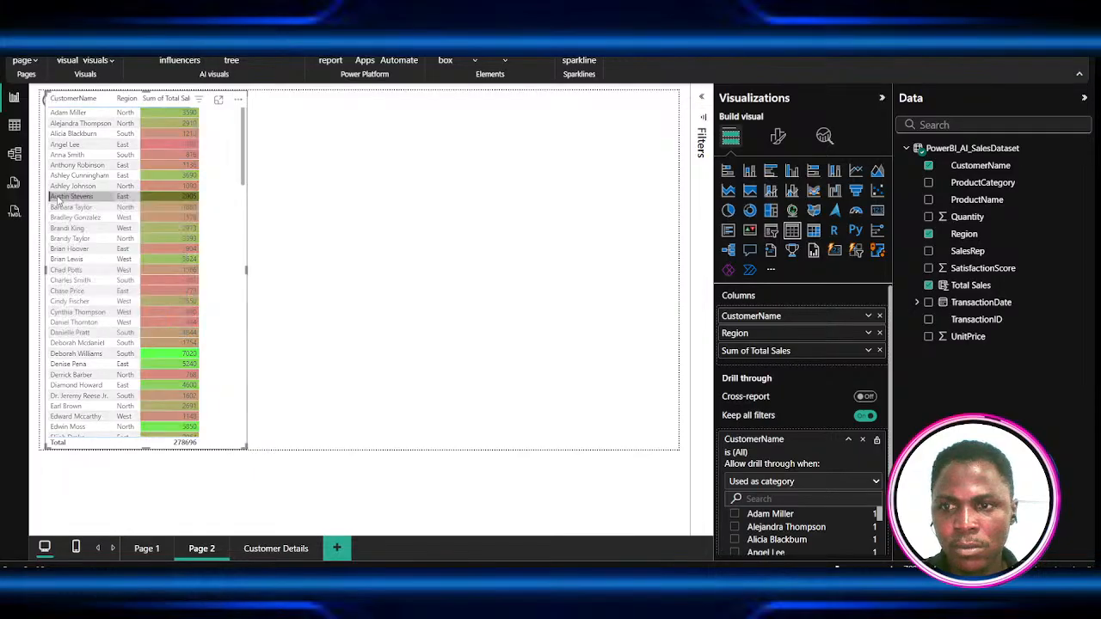
pyautogui.rightClick(59, 198)
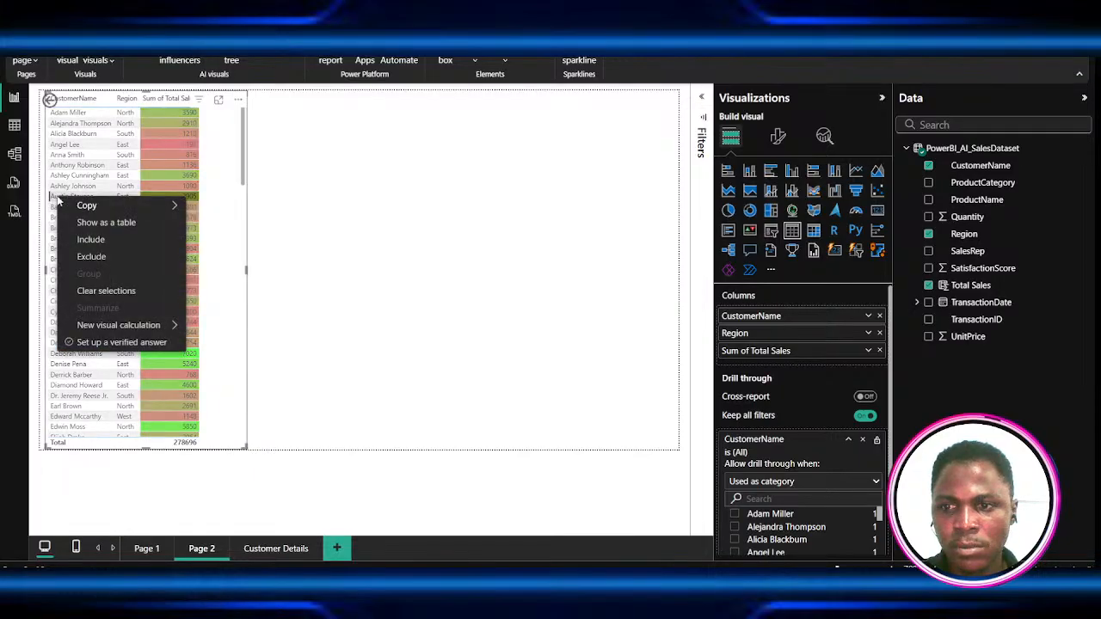
pyautogui.click(869, 317)
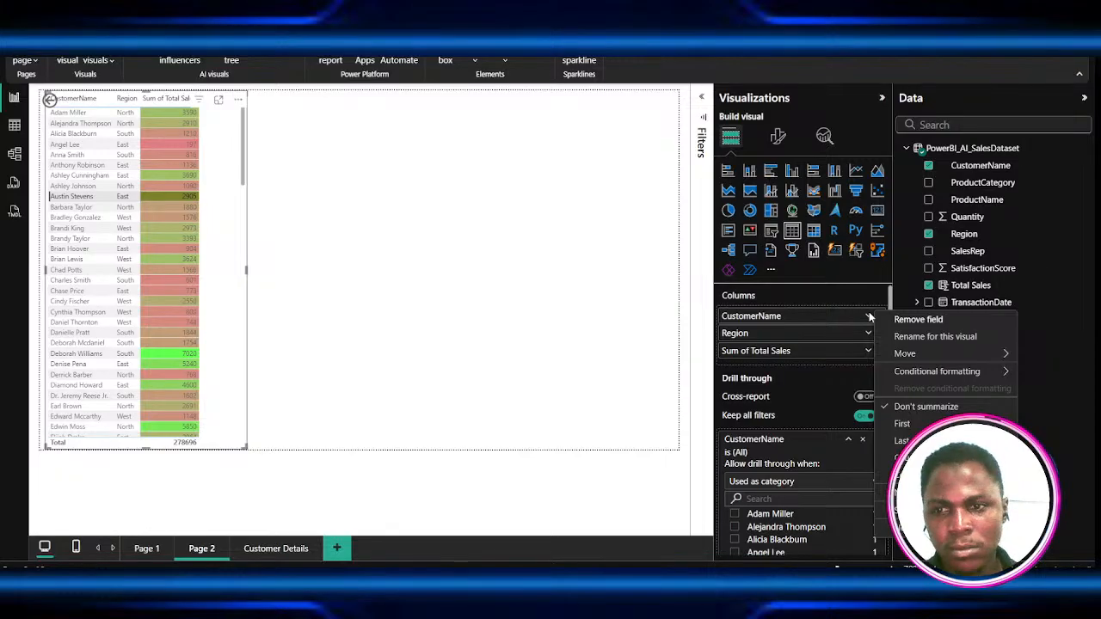
pyautogui.click(471, 264)
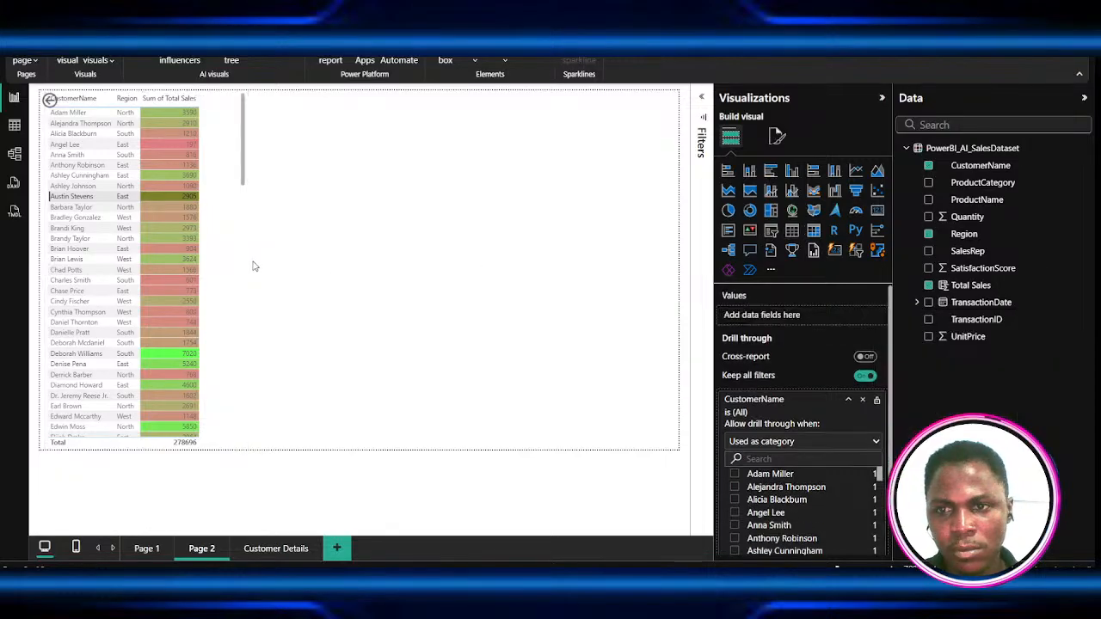
# - Examine the options for the fourth customer's row in Page 2's table for drill through, and clear the row selection
pyautogui.click(217, 284)
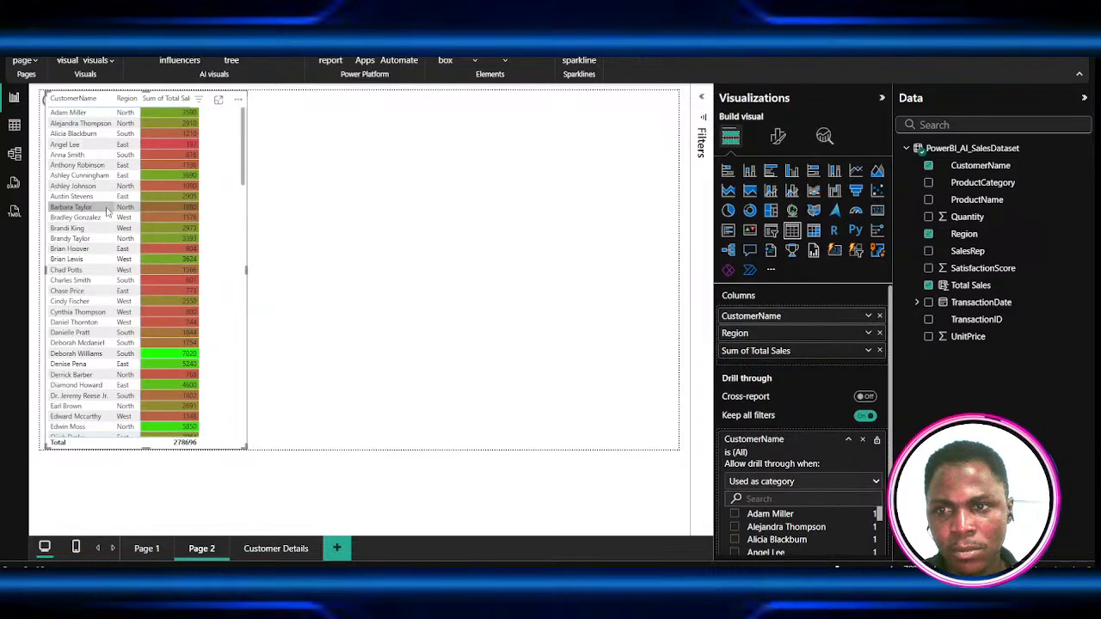
pyautogui.scroll(2, 104, 232)
pyautogui.scroll(2, 102, 239)
pyautogui.rightClick(102, 224)
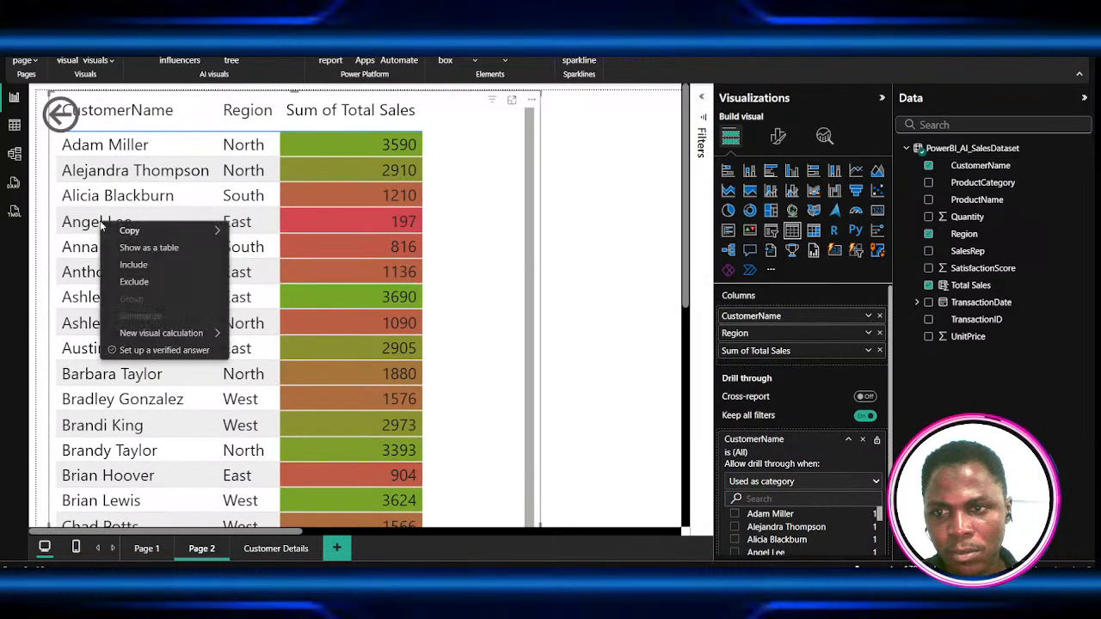
pyautogui.click(80, 224)
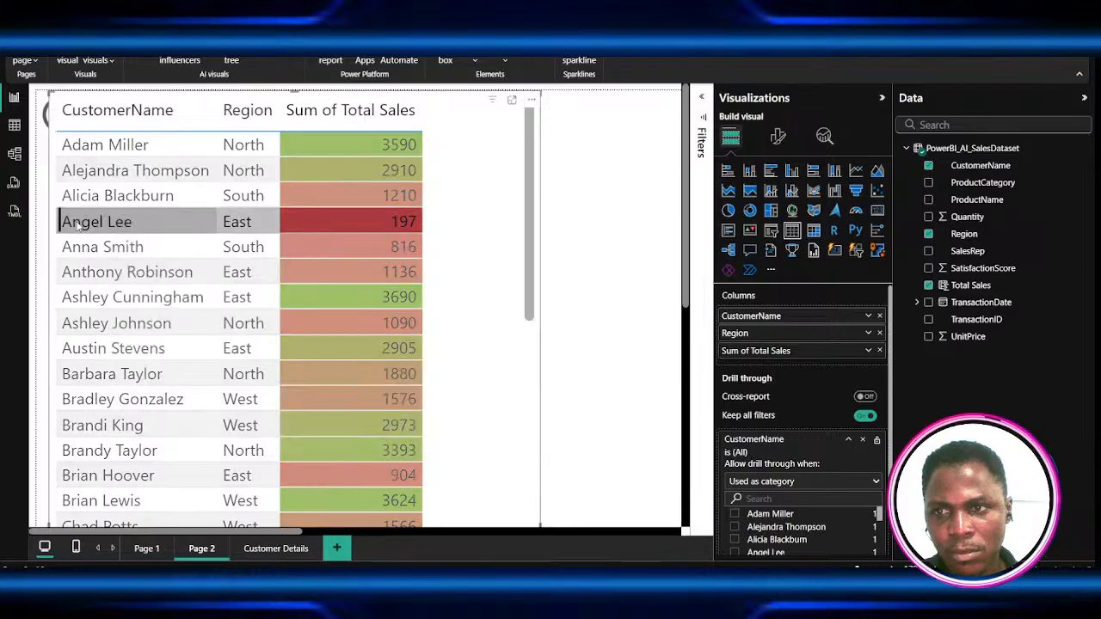
pyautogui.rightClick(78, 224)
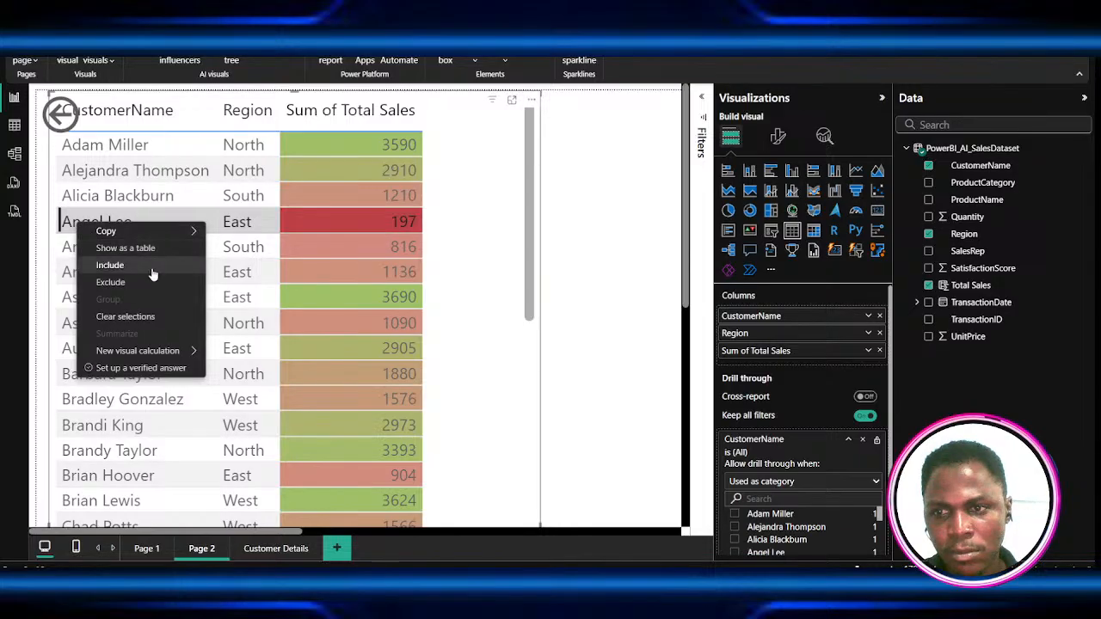
pyautogui.click(467, 293)
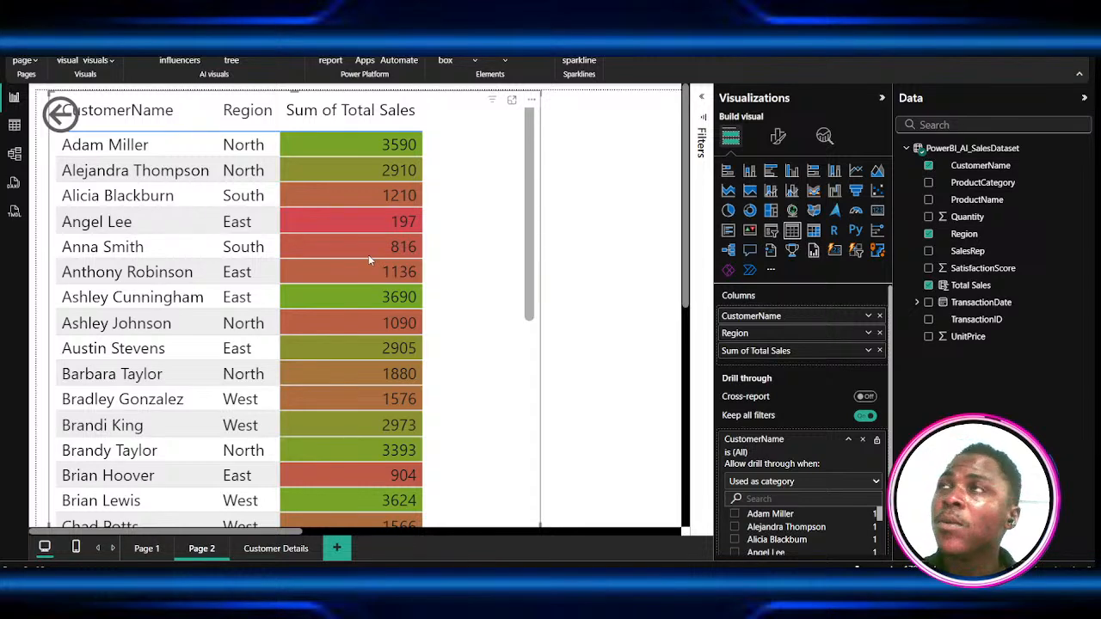
pyautogui.scroll(-2, 251, 349)
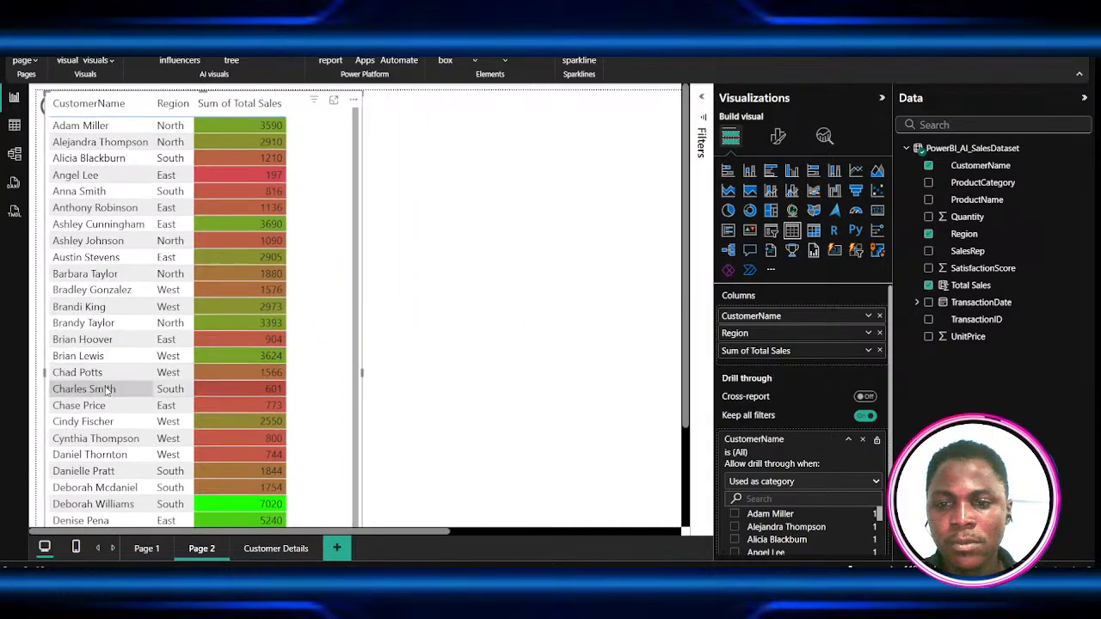
pyautogui.scroll(-1, 109, 392)
# - Review the Customer Details page's table and add CustomerName as the page's drill-through field
pyautogui.click(275, 548)
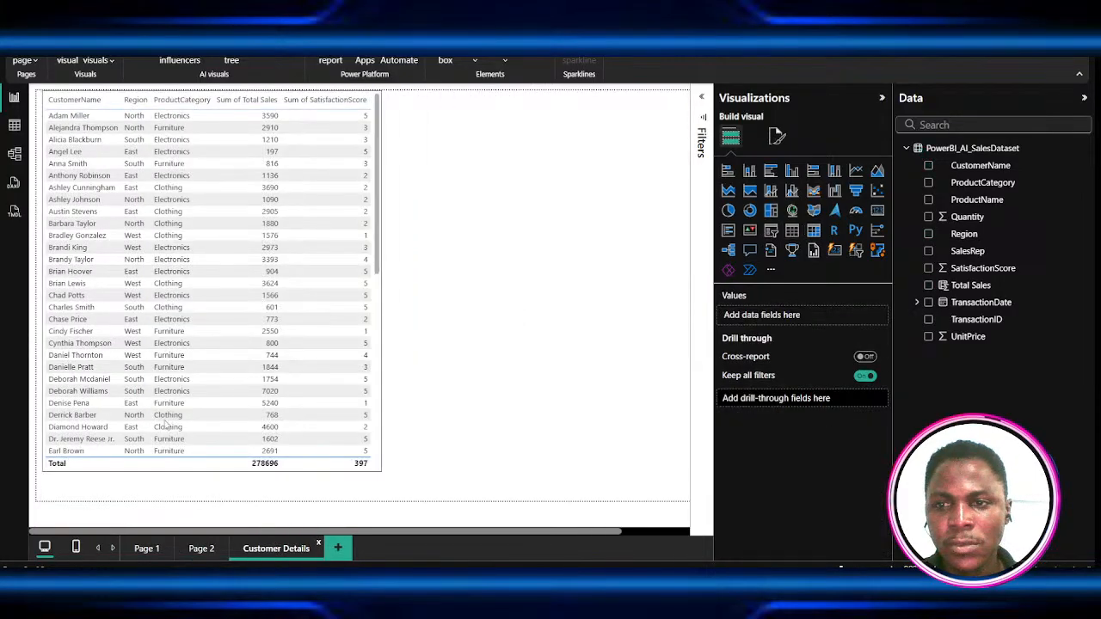
pyautogui.click(129, 313)
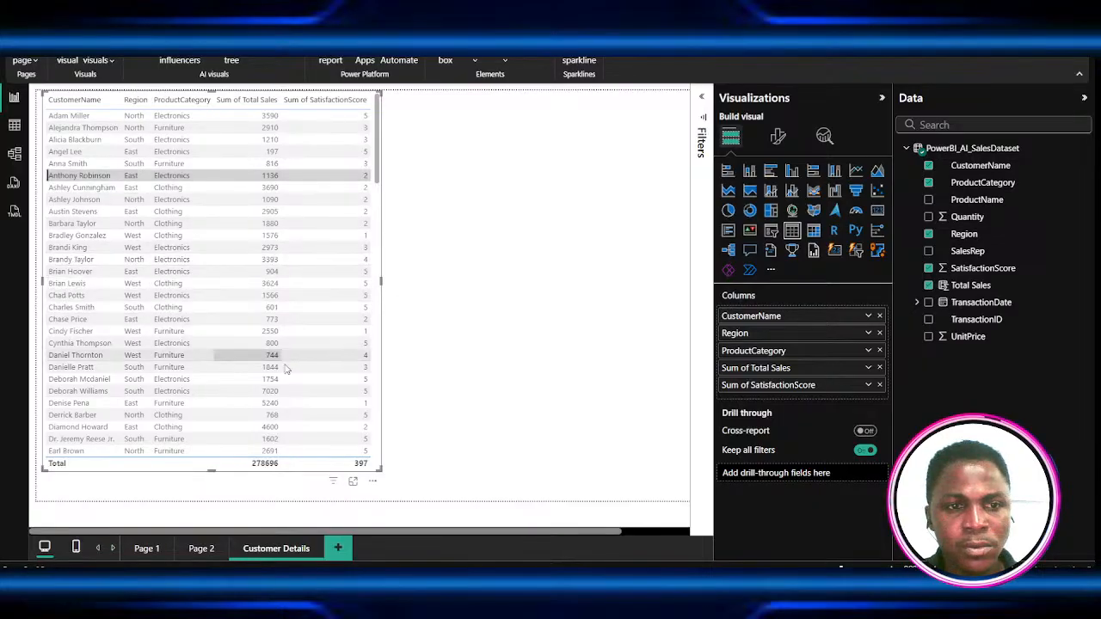
pyautogui.scroll(-5, 286, 378)
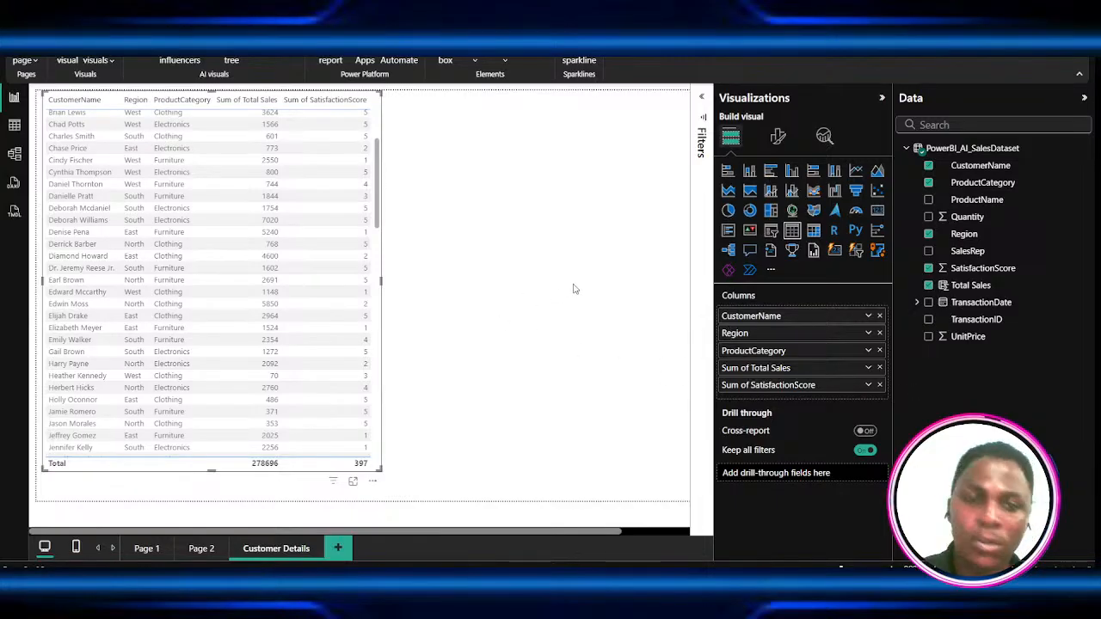
pyautogui.click(445, 292)
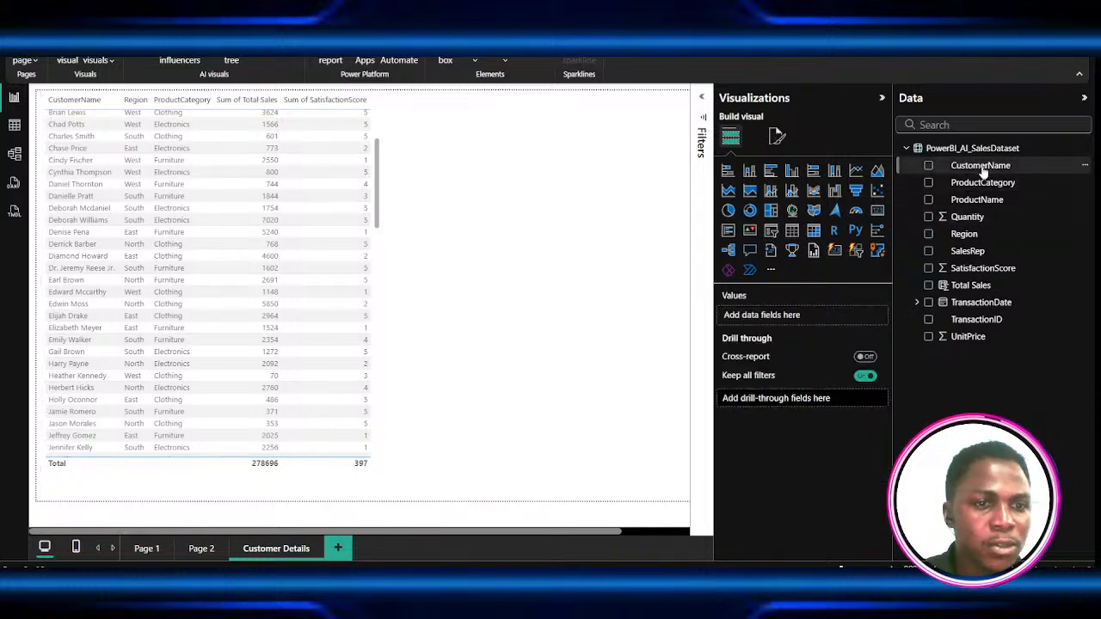
pyautogui.moveTo(983, 172); pyautogui.dragTo(796, 406)
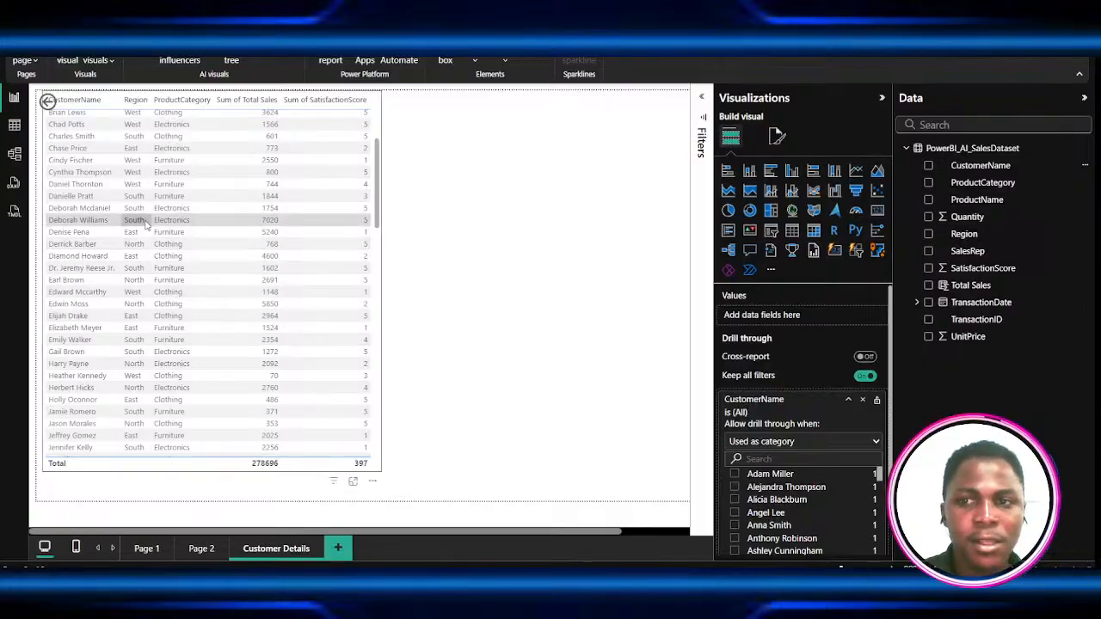
# - Filter the Customer Details page's drill-through field by the first and the third listed customer, and compare with Page 2
pyautogui.click(735, 474)
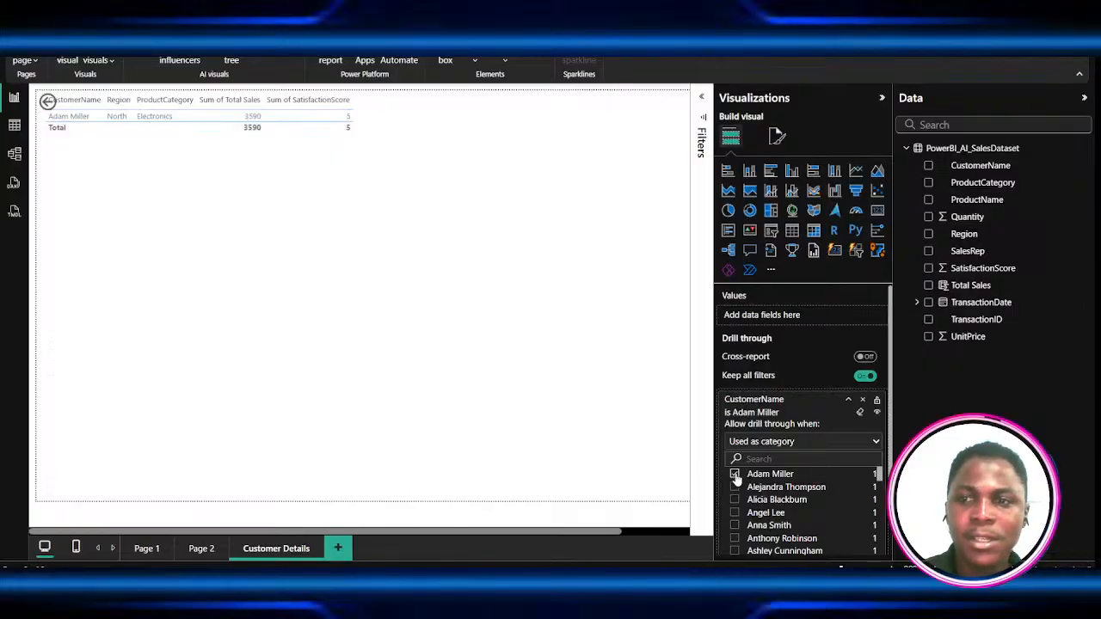
pyautogui.click(735, 474)
pyautogui.click(735, 500)
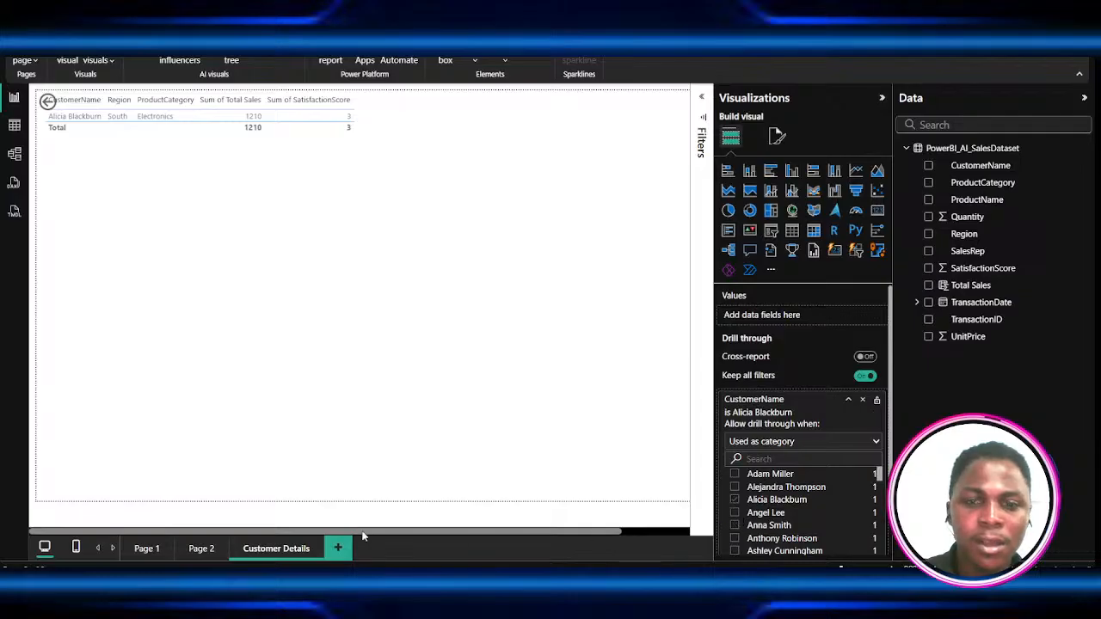
pyautogui.click(195, 557)
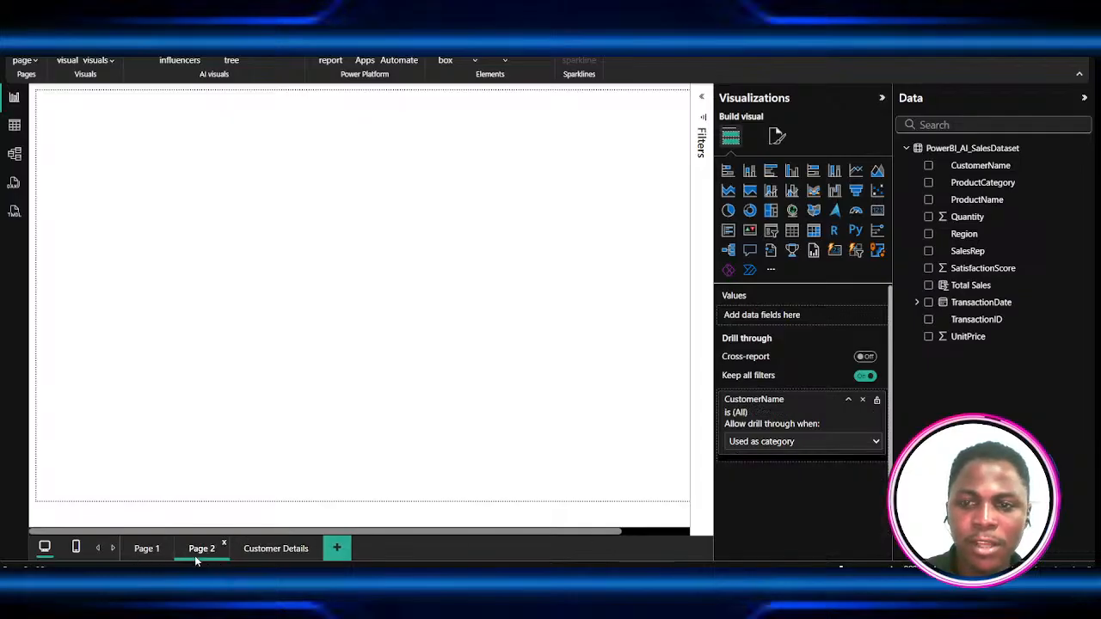
pyautogui.click(284, 554)
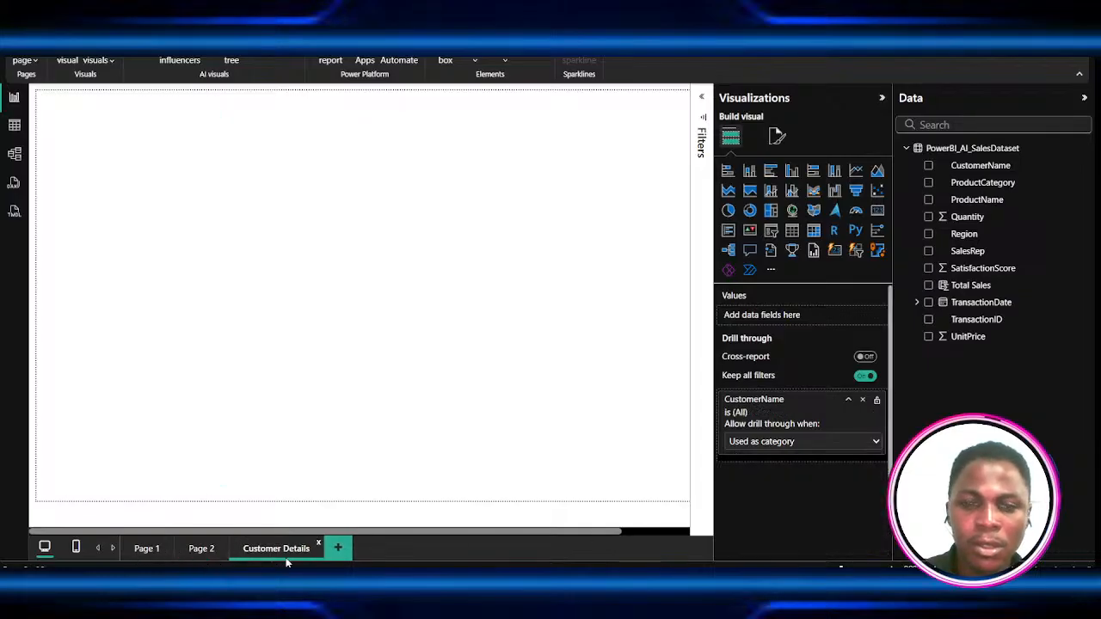
pyautogui.click(866, 357)
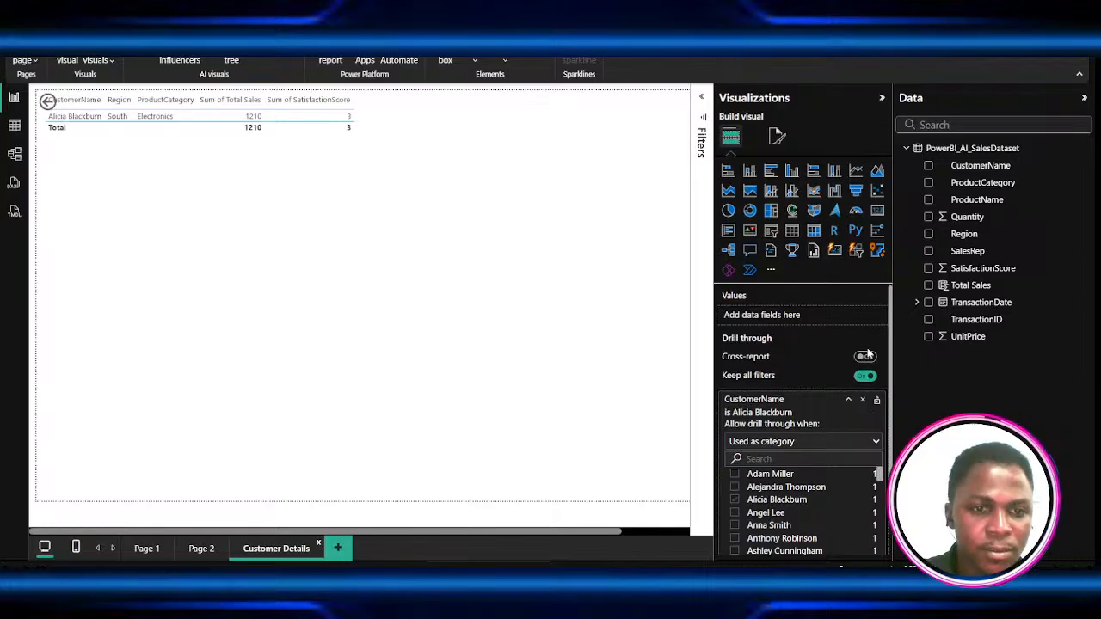
pyautogui.click(735, 487)
# - Turn on cross-report drill through for Page 2 and filter its CustomerName drill-through field to the first listed customer
pyautogui.click(198, 550)
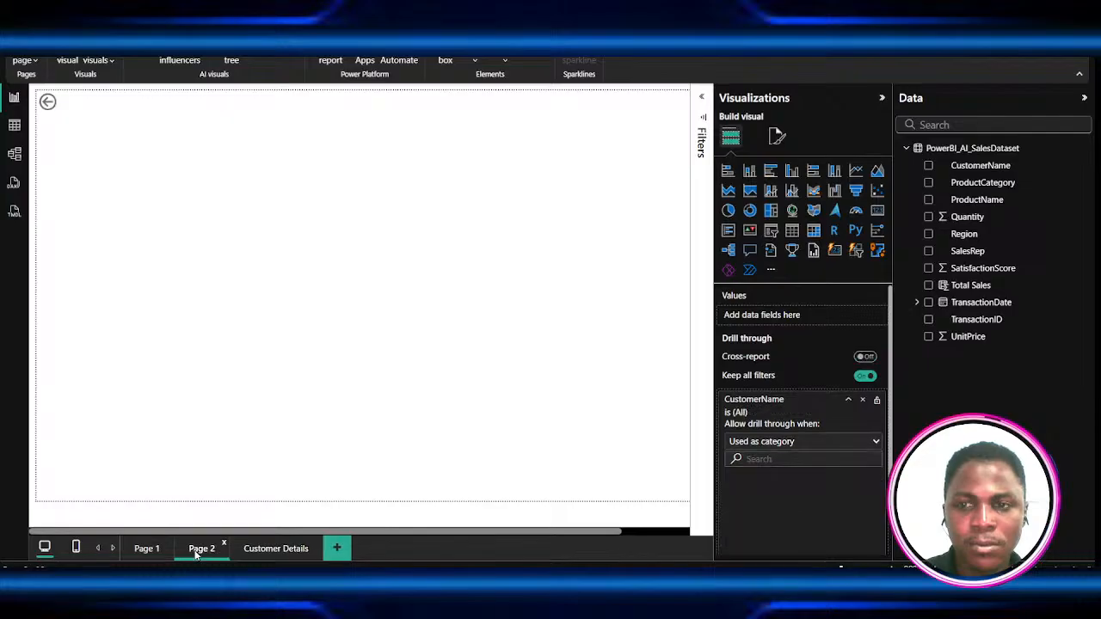
pyautogui.click(867, 360)
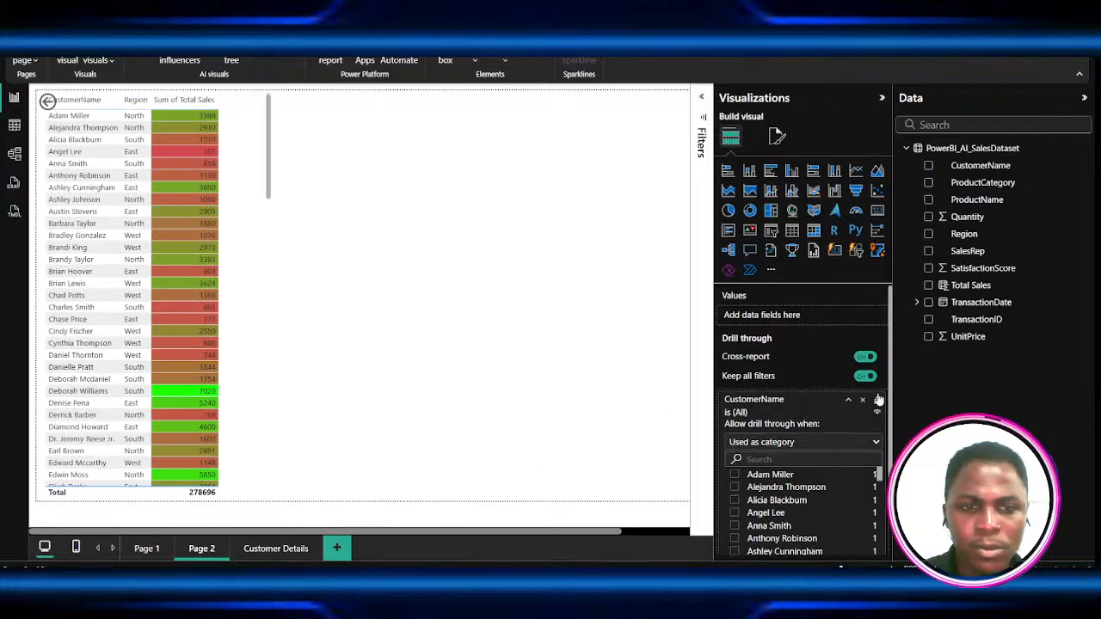
pyautogui.scroll(-1, 807, 435)
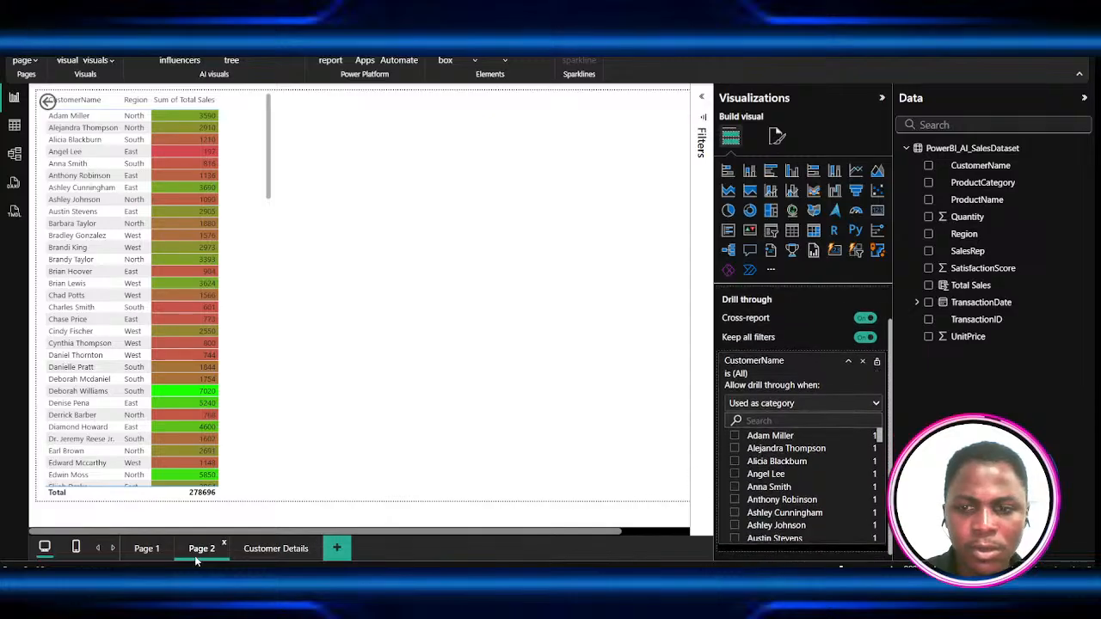
pyautogui.click(734, 438)
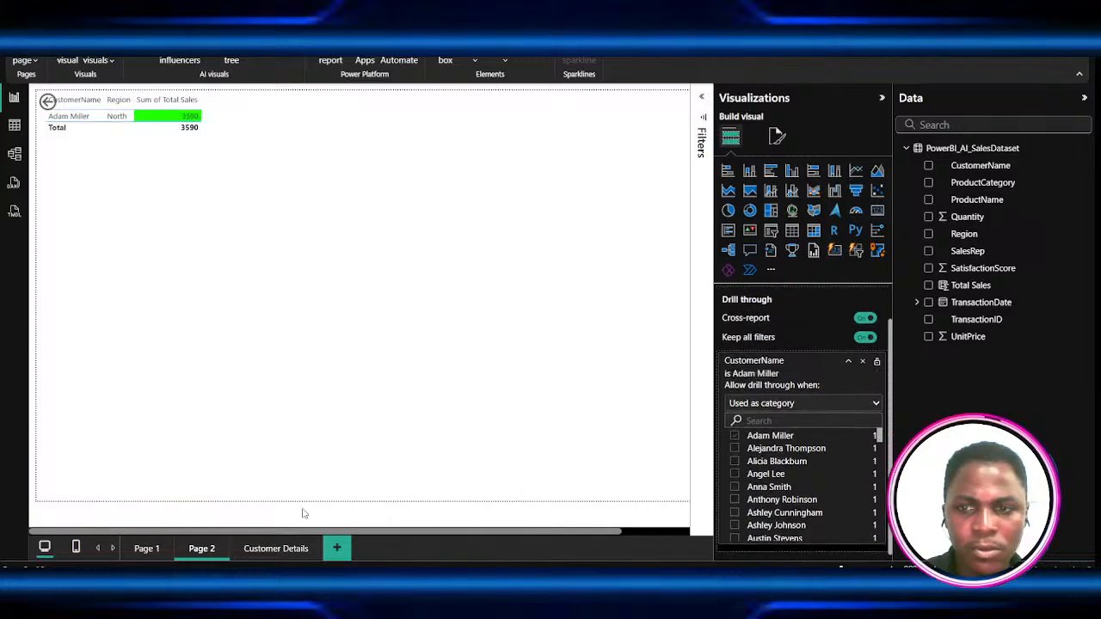
# - On Page 1, turn on cross-report drill through and add CustomerName as a drill-through field
pyautogui.click(148, 549)
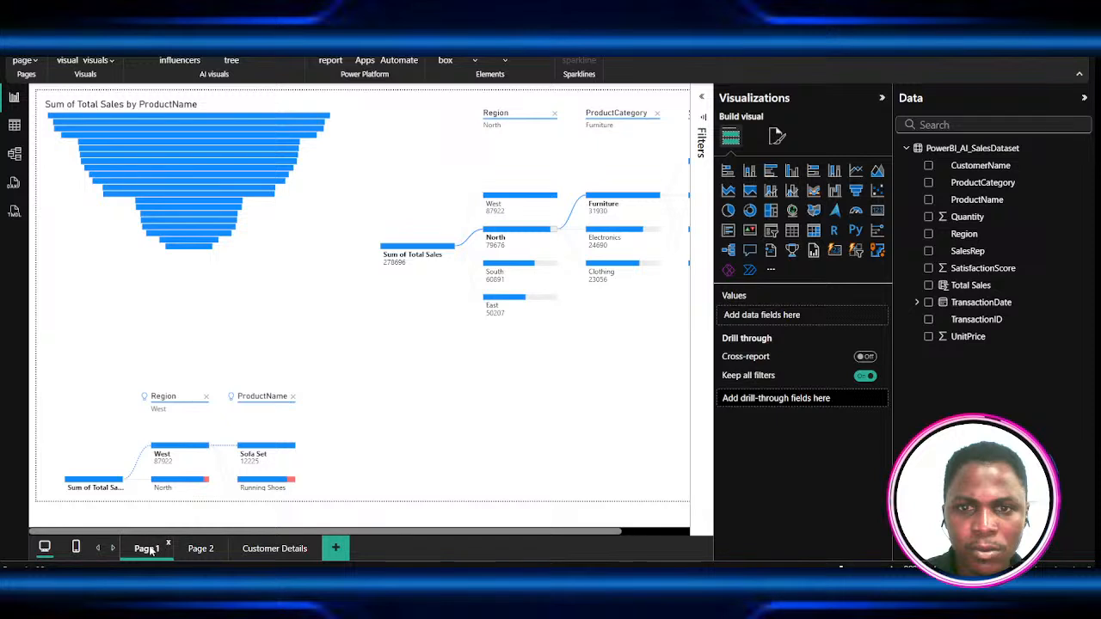
pyautogui.click(180, 227)
pyautogui.click(181, 230)
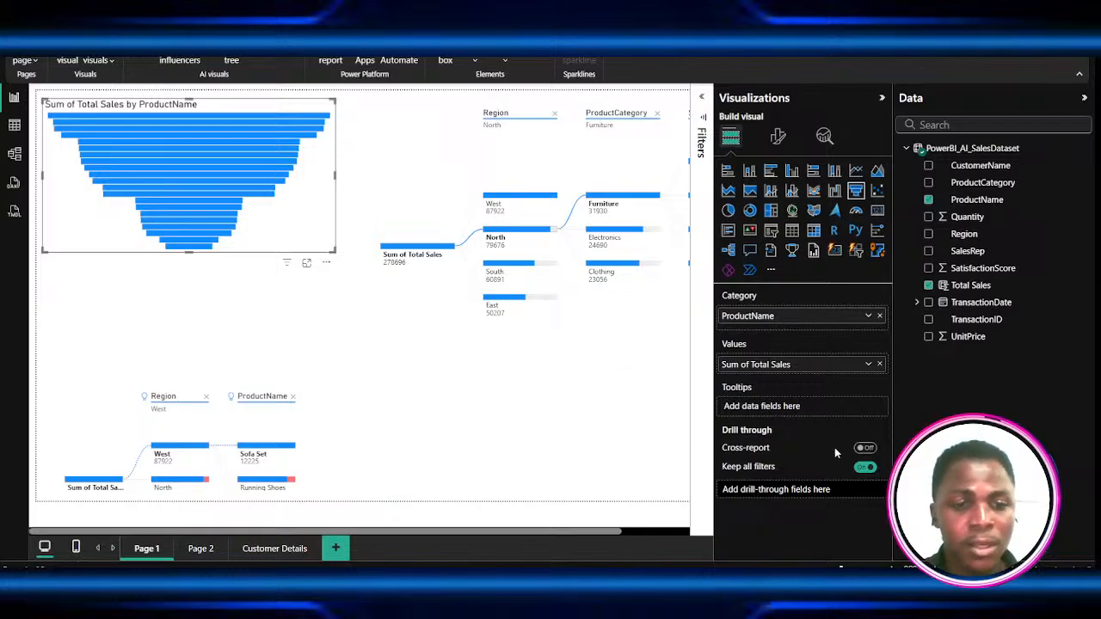
pyautogui.click(860, 450)
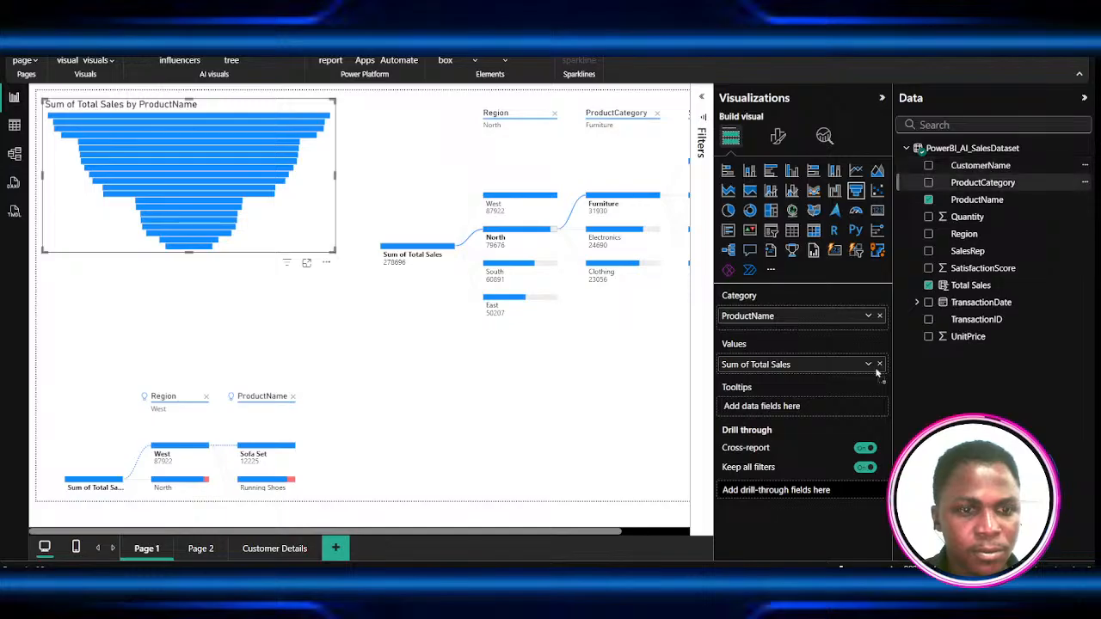
pyautogui.moveTo(824, 475); pyautogui.dragTo(824, 492)
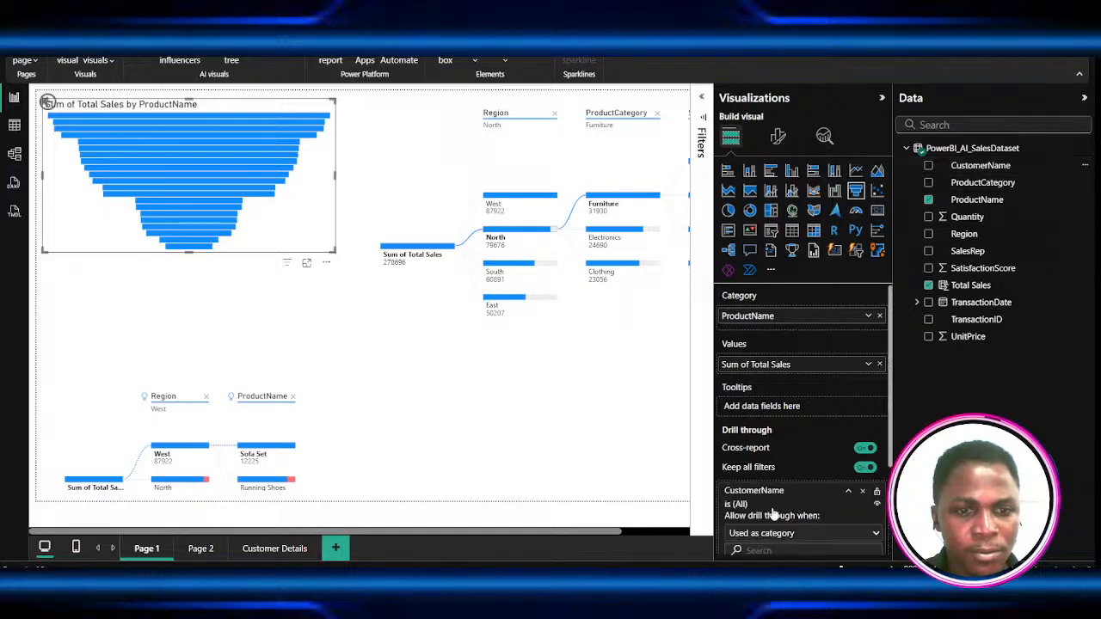
# - Toggle the third listed customer's drill-through filter on Page 1 repeatedly to compare the filtered and unfiltered visuals
pyautogui.click(737, 462)
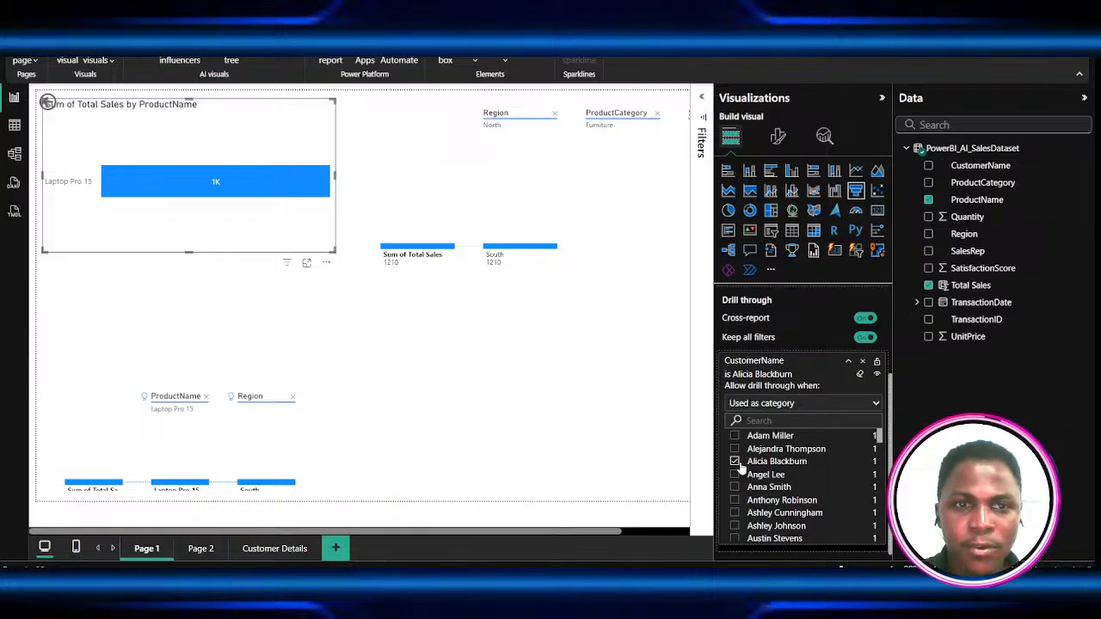
pyautogui.click(735, 462)
pyautogui.click(736, 462)
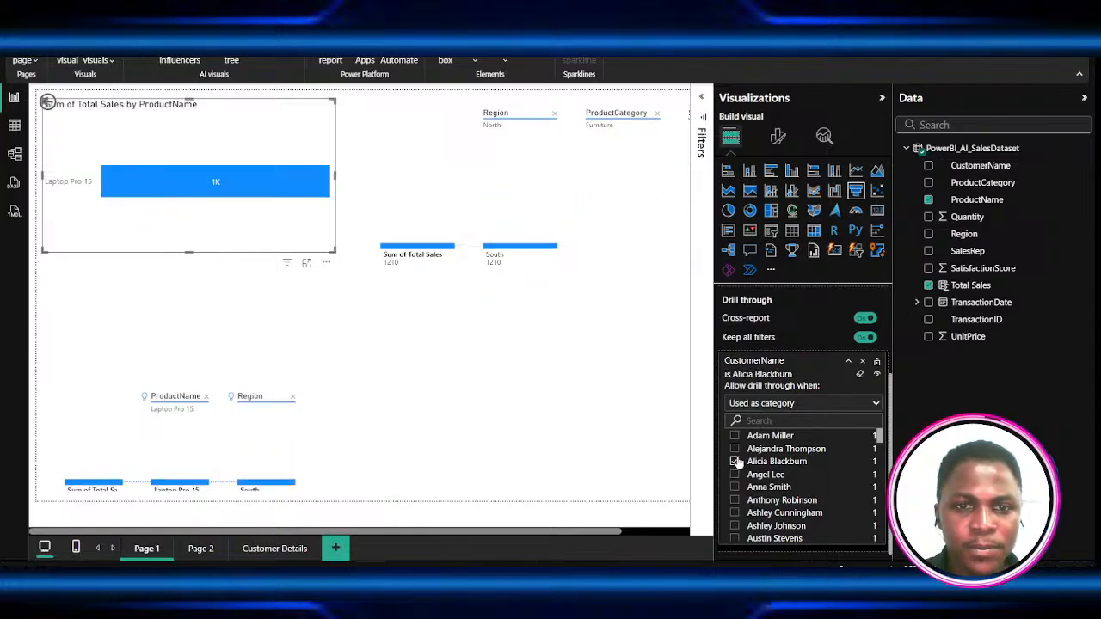
pyautogui.click(736, 462)
pyautogui.click(736, 462)
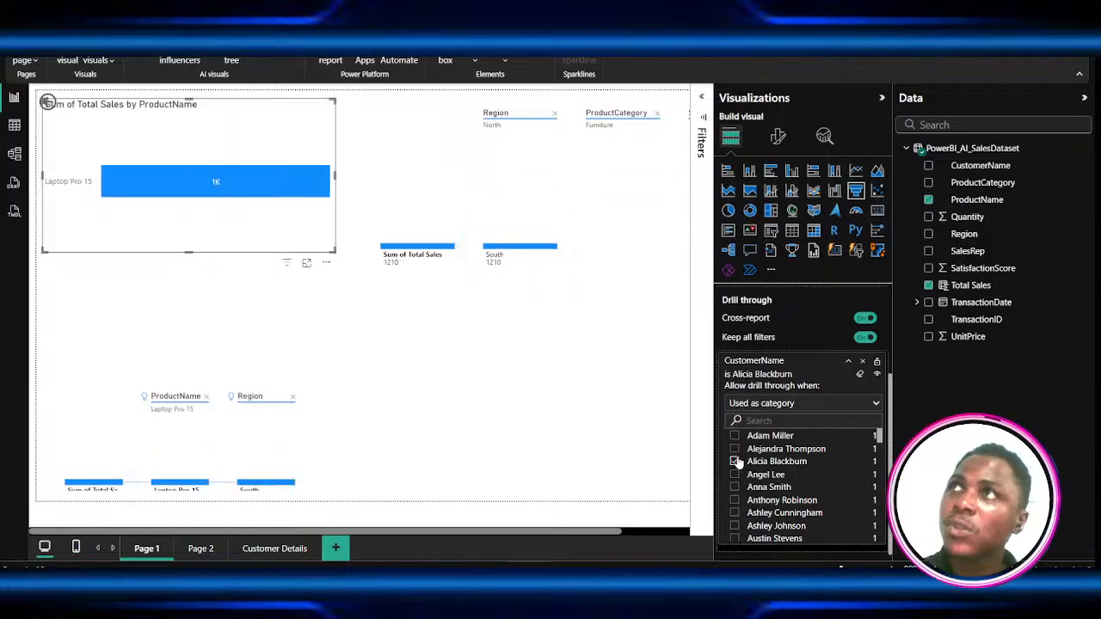
pyautogui.click(736, 462)
pyautogui.click(736, 462)
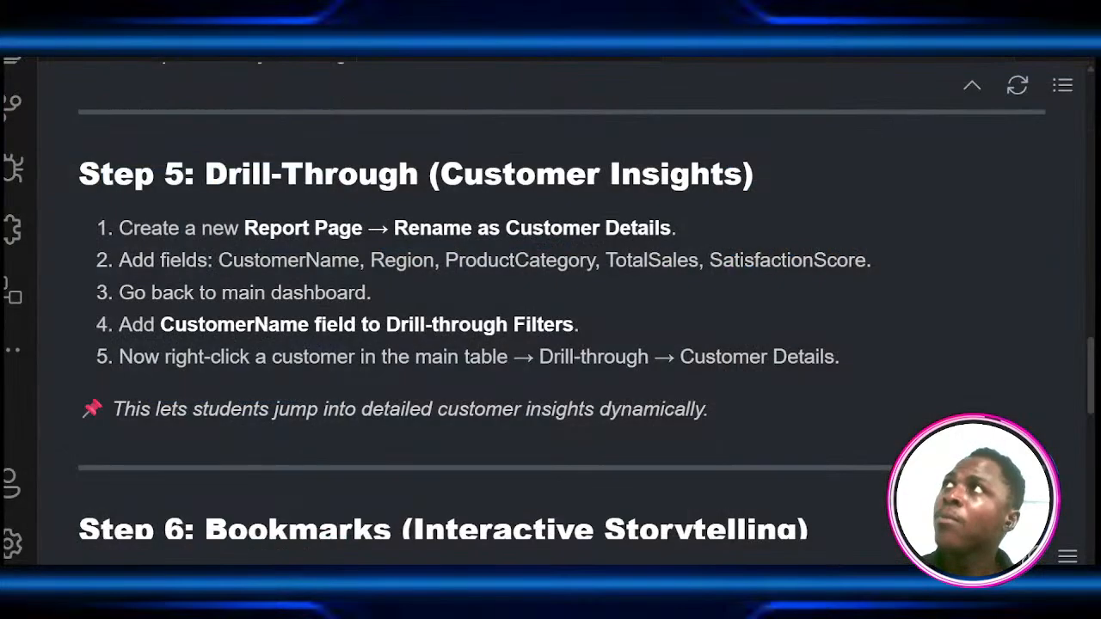
# - Switch to the lesson notes and read the Step 6 instructions on bookmarks
pyautogui.scroll(-5, 569, 295)
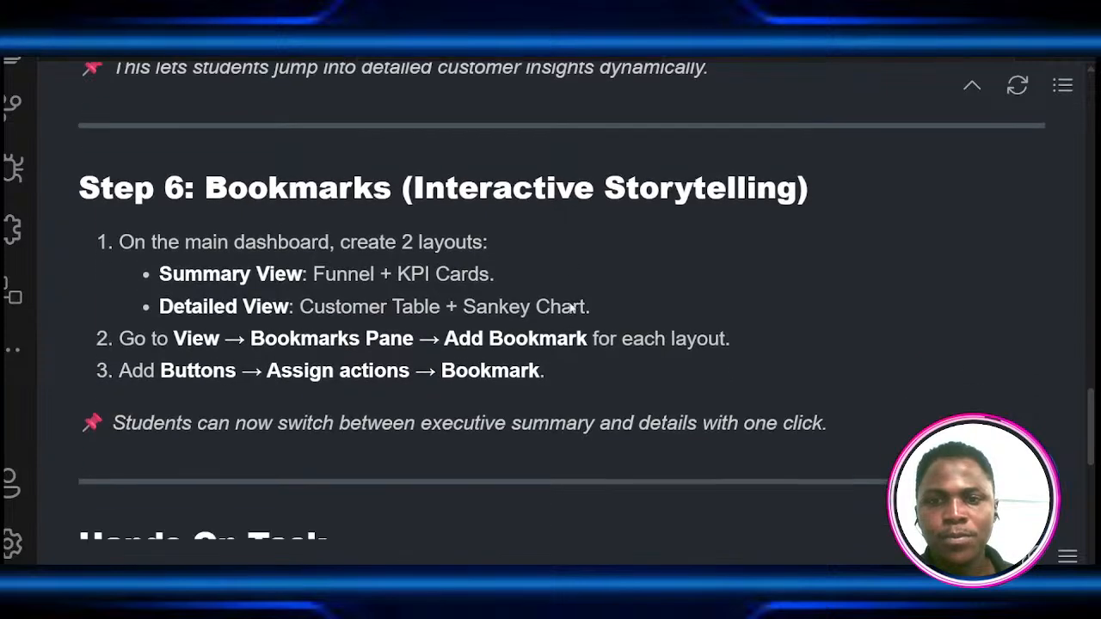
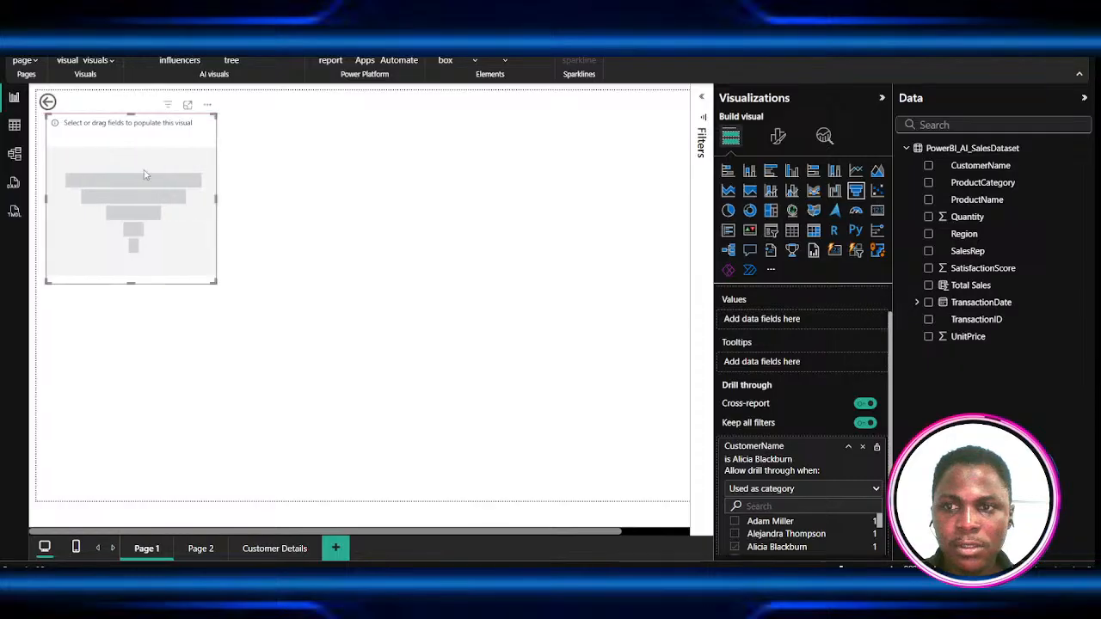
# - Enlarge the empty funnel visual and position it in the upper-left area of Page 1
pyautogui.moveTo(220, 284); pyautogui.dragTo(332, 491)
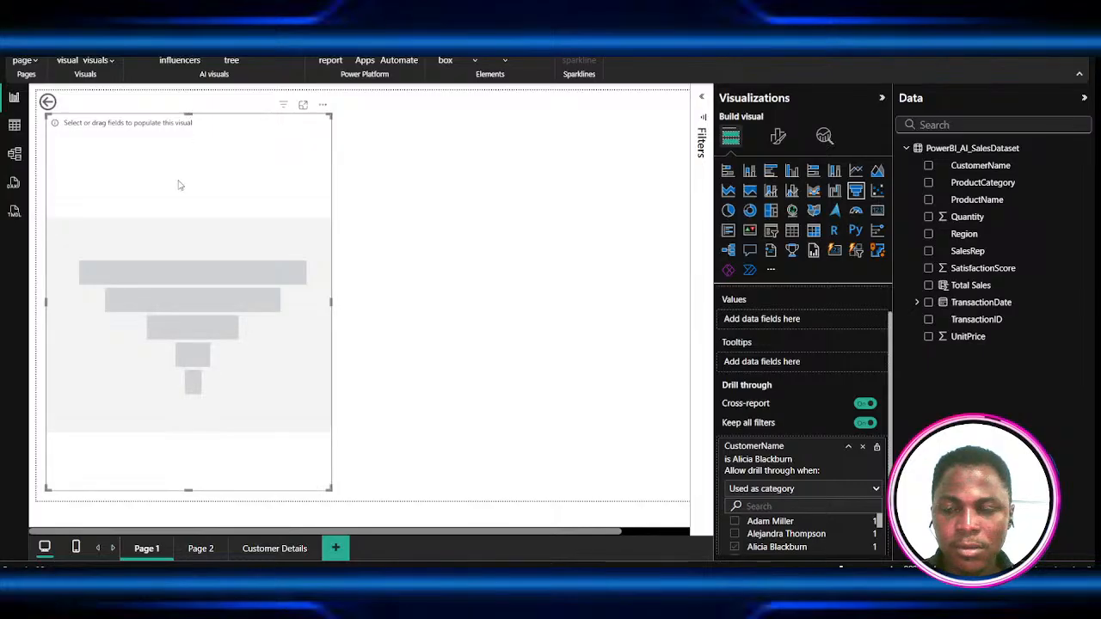
pyautogui.moveTo(189, 192); pyautogui.dragTo(193, 182)
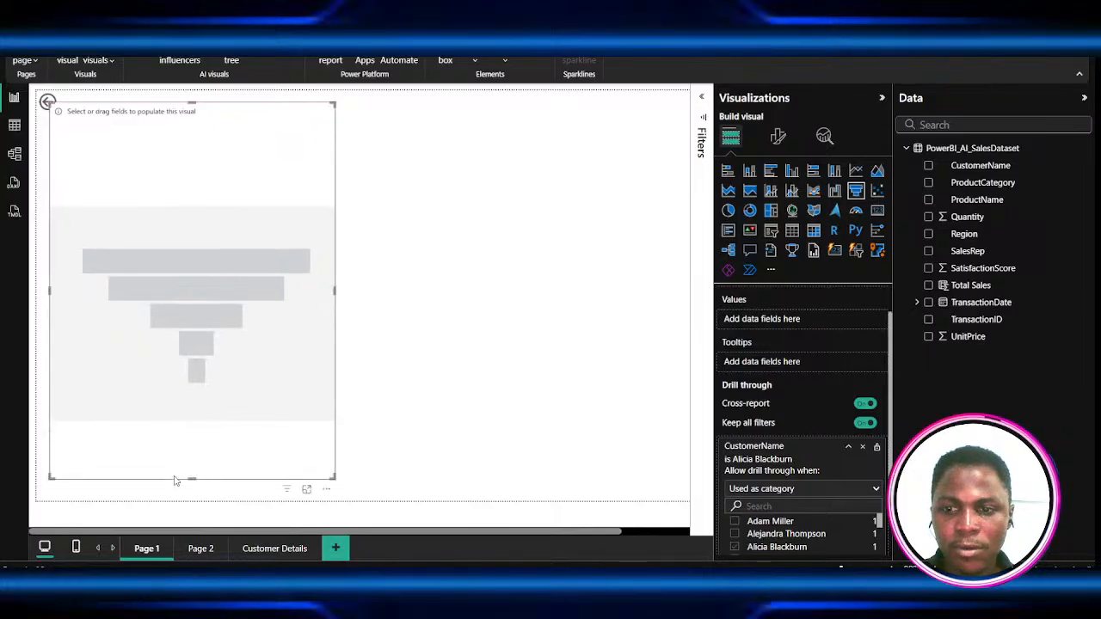
pyautogui.moveTo(191, 480); pyautogui.dragTo(186, 355)
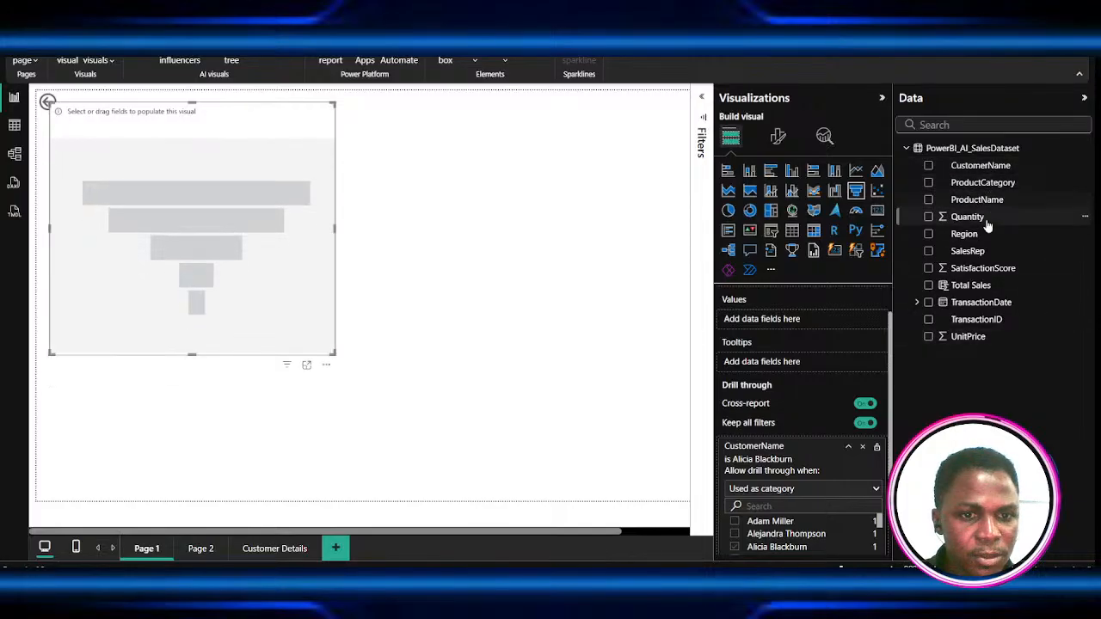
pyautogui.scroll(1, 802, 359)
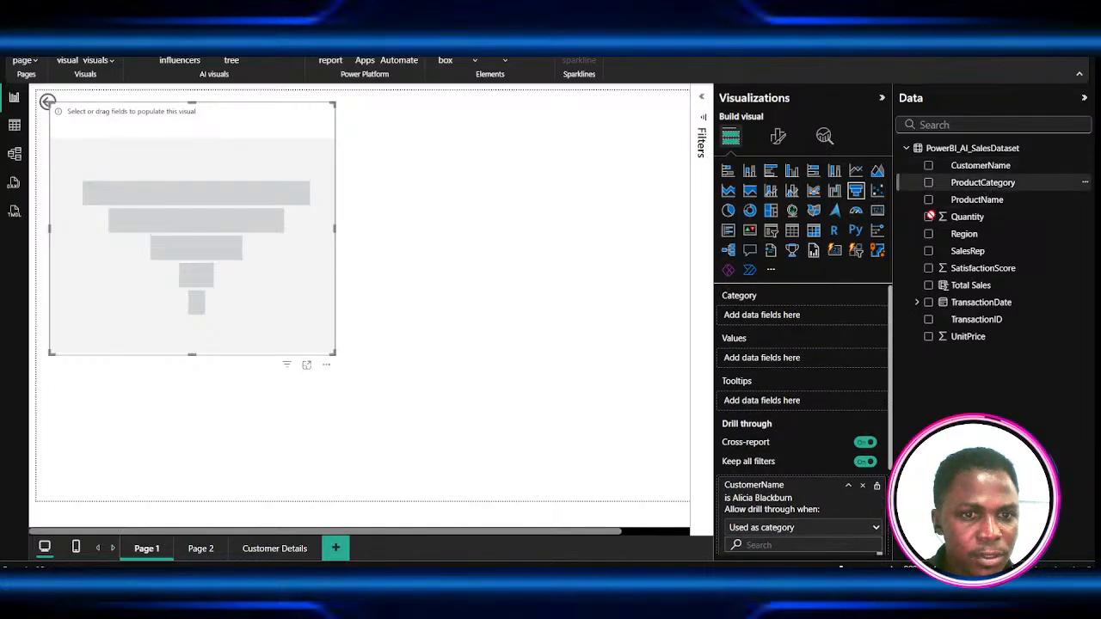
pyautogui.moveTo(983, 182); pyautogui.dragTo(789, 318)
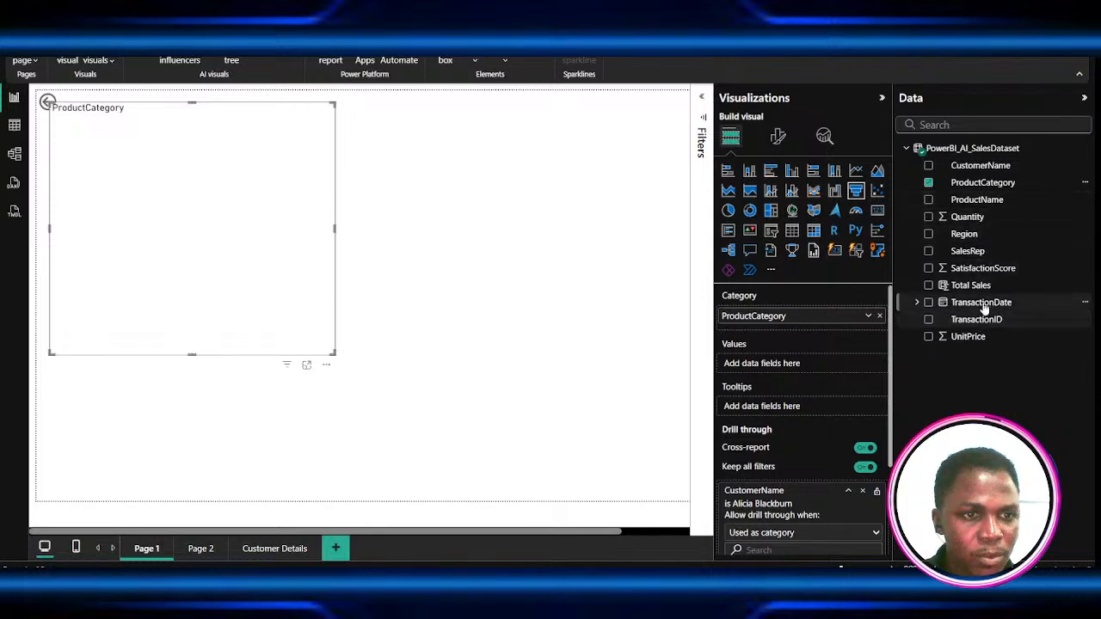
pyautogui.moveTo(813, 368); pyautogui.dragTo(775, 373)
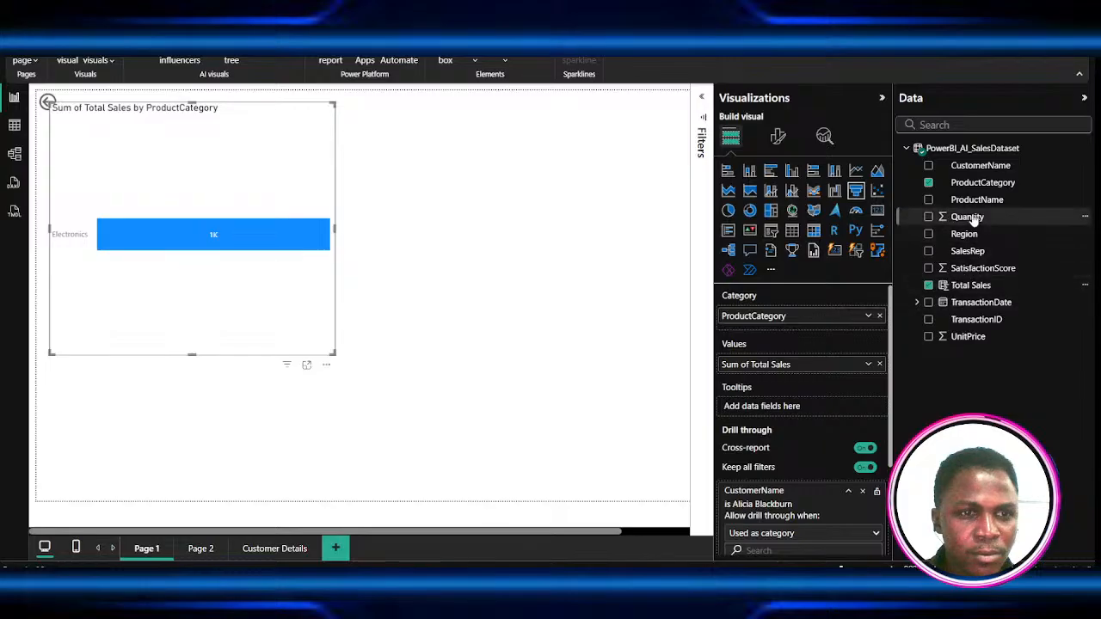
pyautogui.click(928, 286)
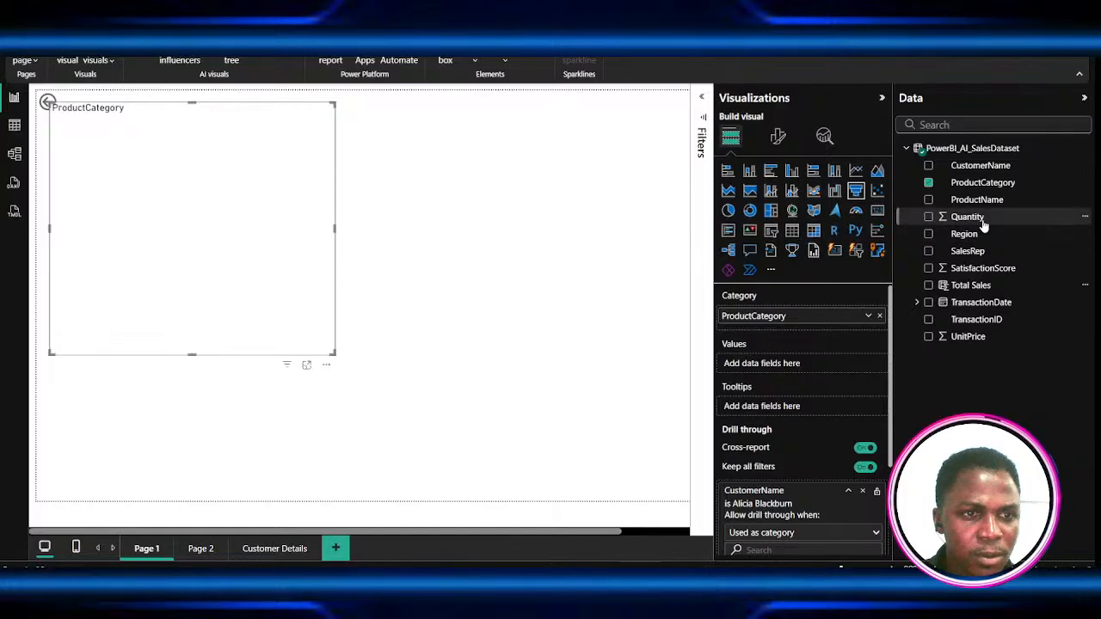
pyautogui.moveTo(810, 376); pyautogui.dragTo(809, 374)
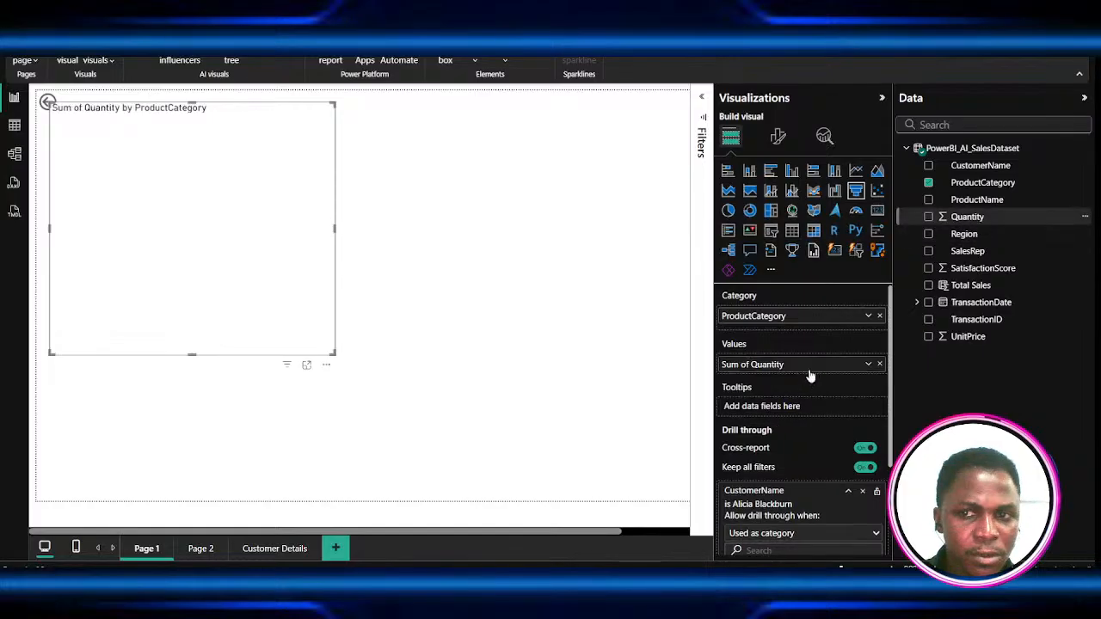
pyautogui.click(928, 217)
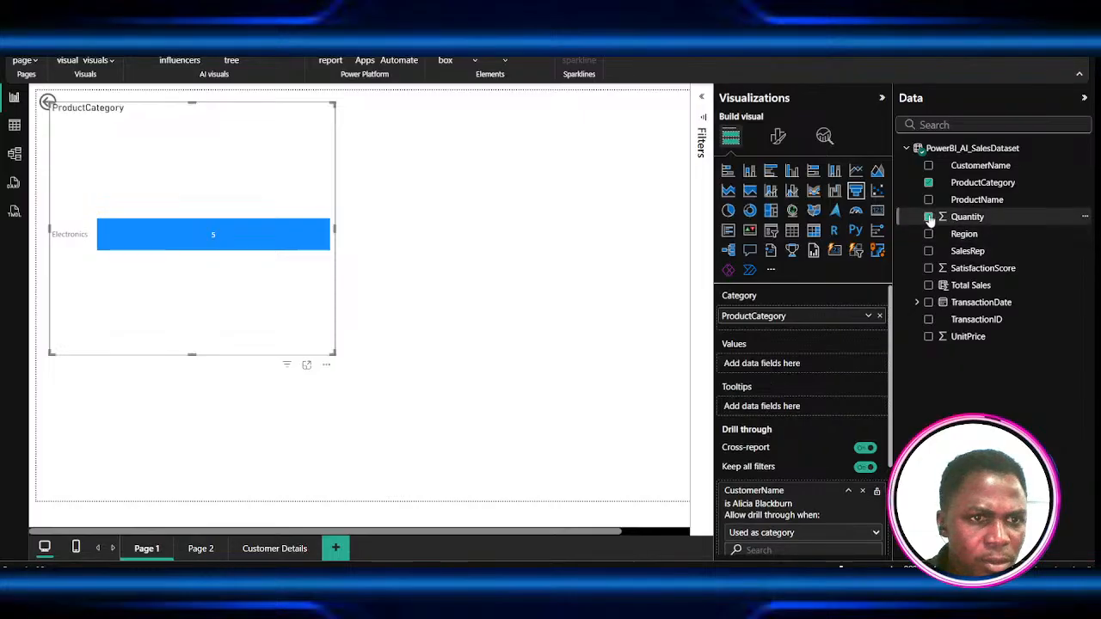
pyautogui.click(868, 317)
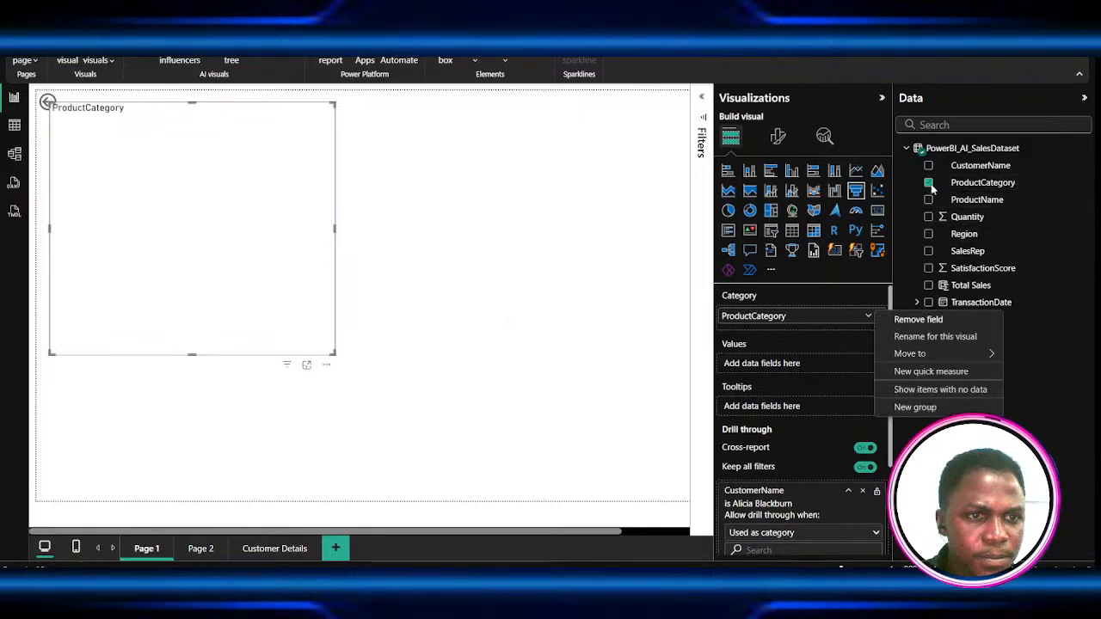
pyautogui.click(929, 183)
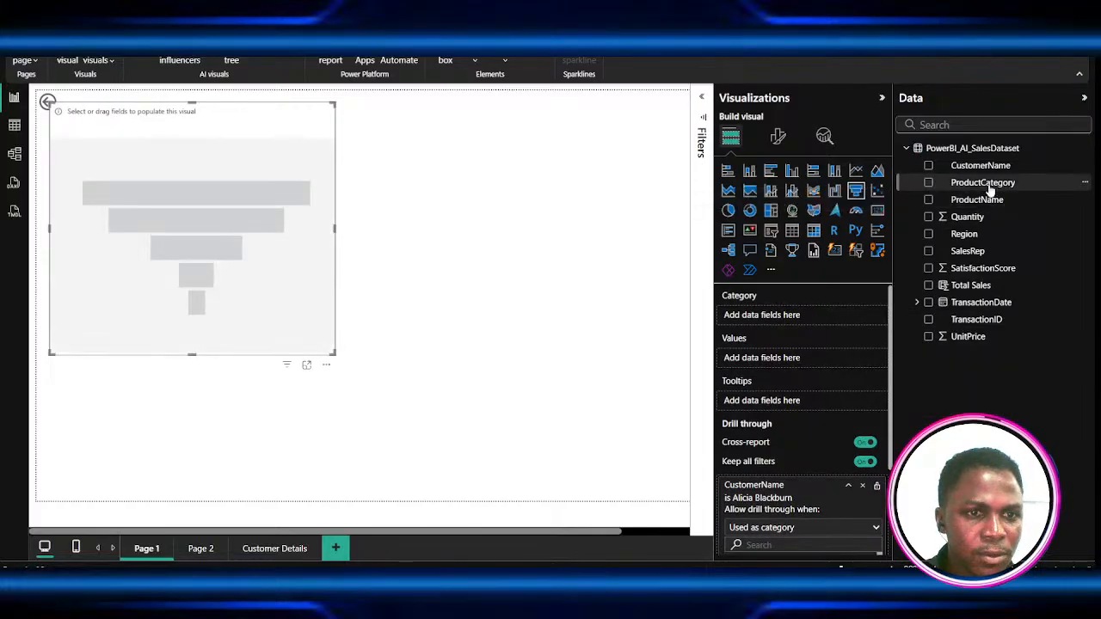
# - Plot Total Sales by ProductCategory in the funnel and clear the selected customer from Page 1's CustomerName drill-through filter
pyautogui.moveTo(810, 317); pyautogui.dragTo(818, 319)
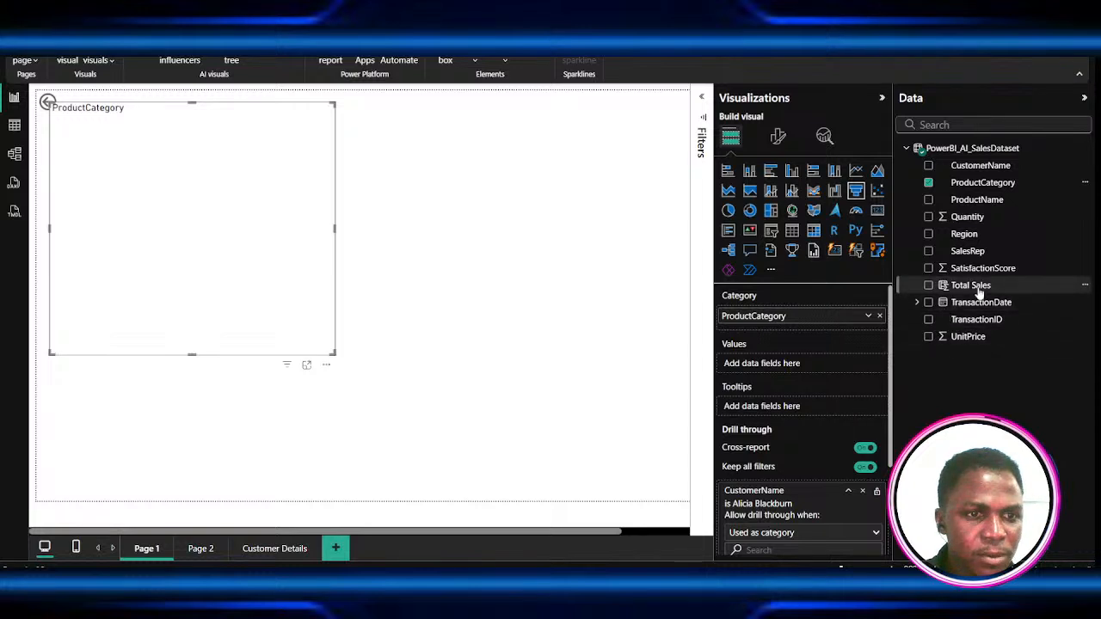
pyautogui.moveTo(806, 372); pyautogui.dragTo(792, 379)
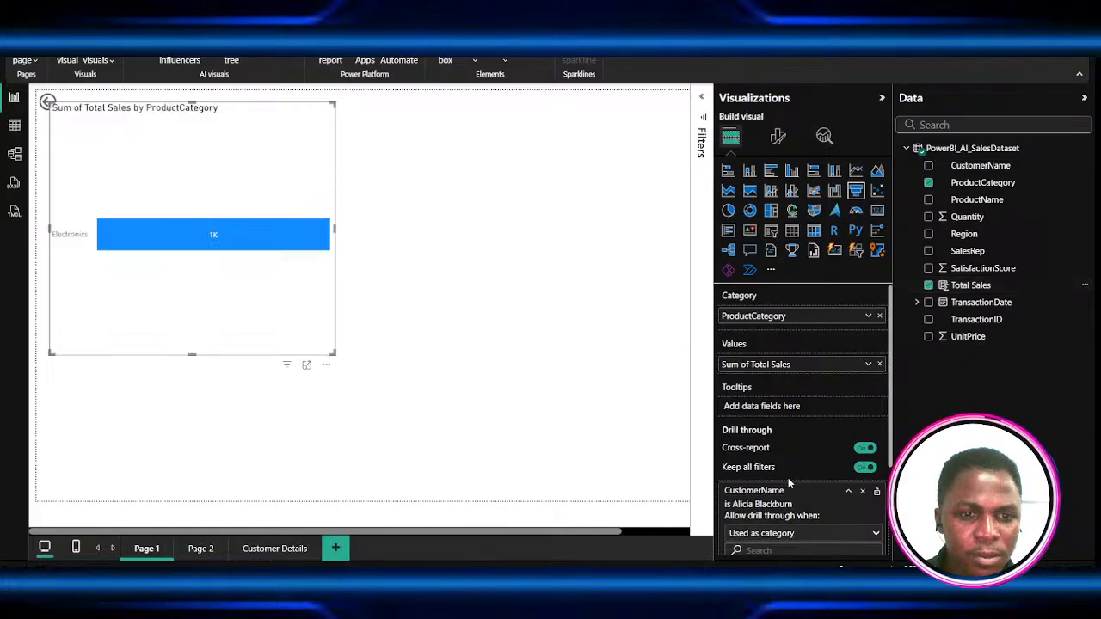
pyautogui.scroll(-3, 788, 477)
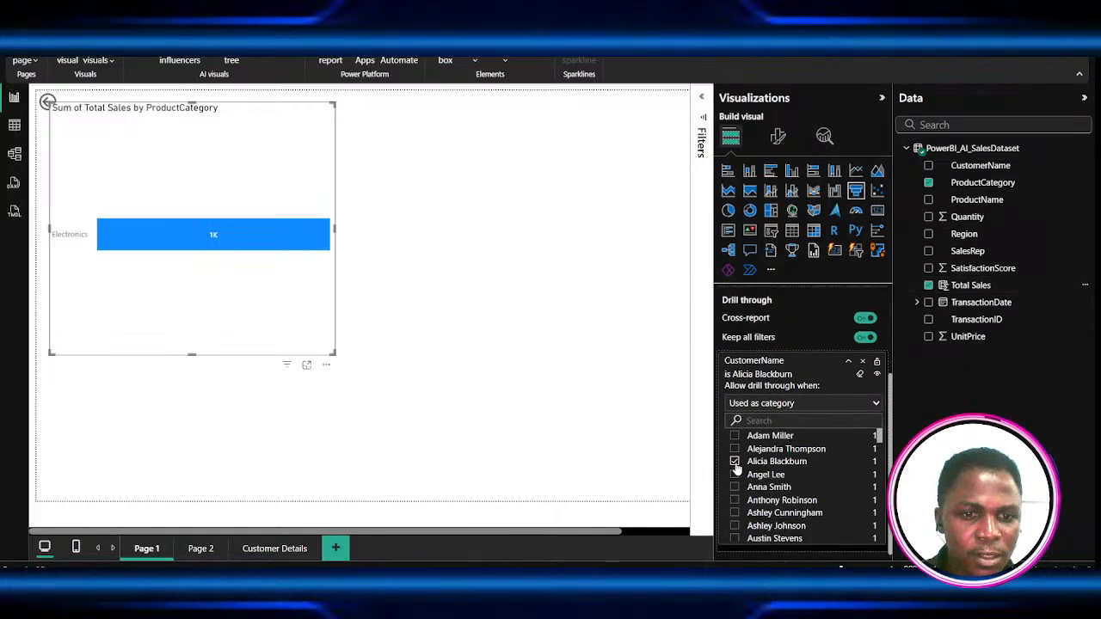
pyautogui.click(735, 461)
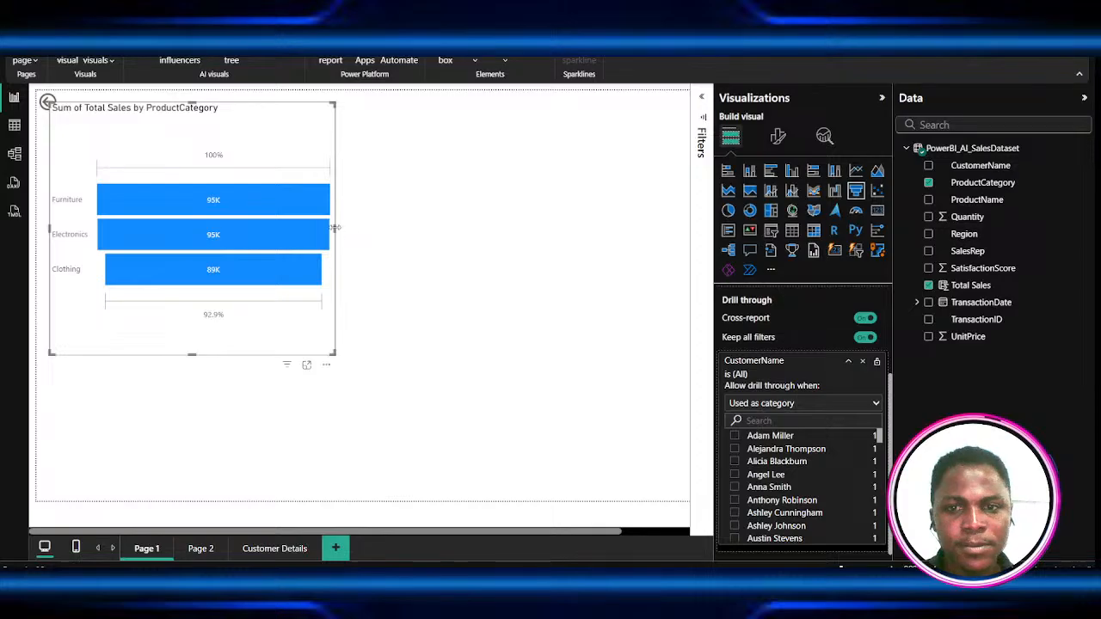
# - Remove the CustomerName drill-through field from Page 1 and resize the funnel to leave room beneath it
pyautogui.moveTo(335, 228); pyautogui.dragTo(414, 230)
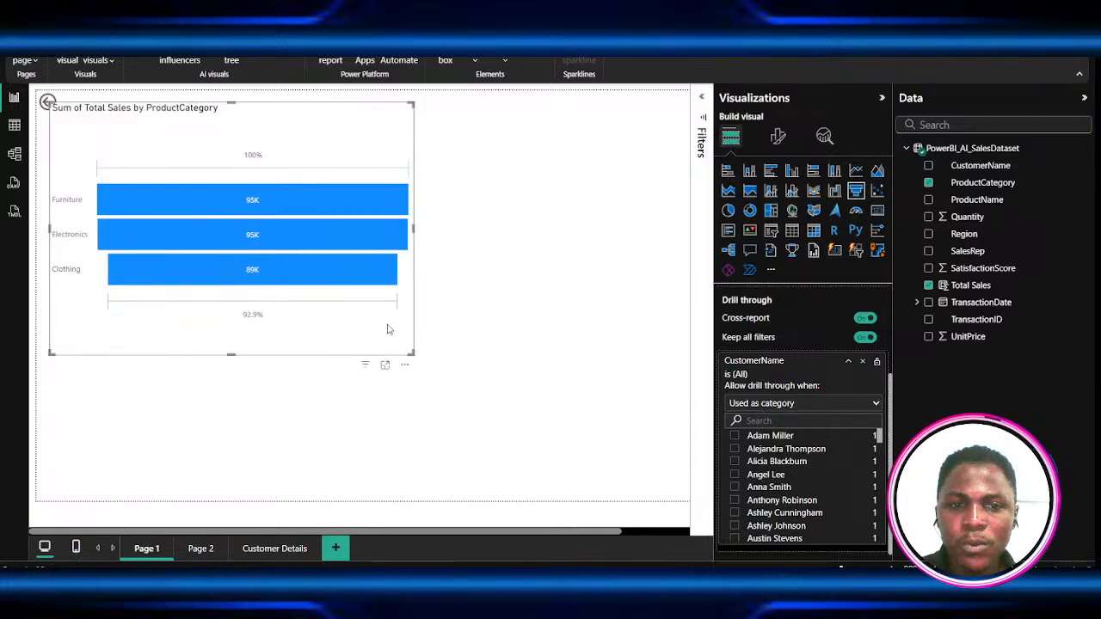
pyautogui.click(863, 361)
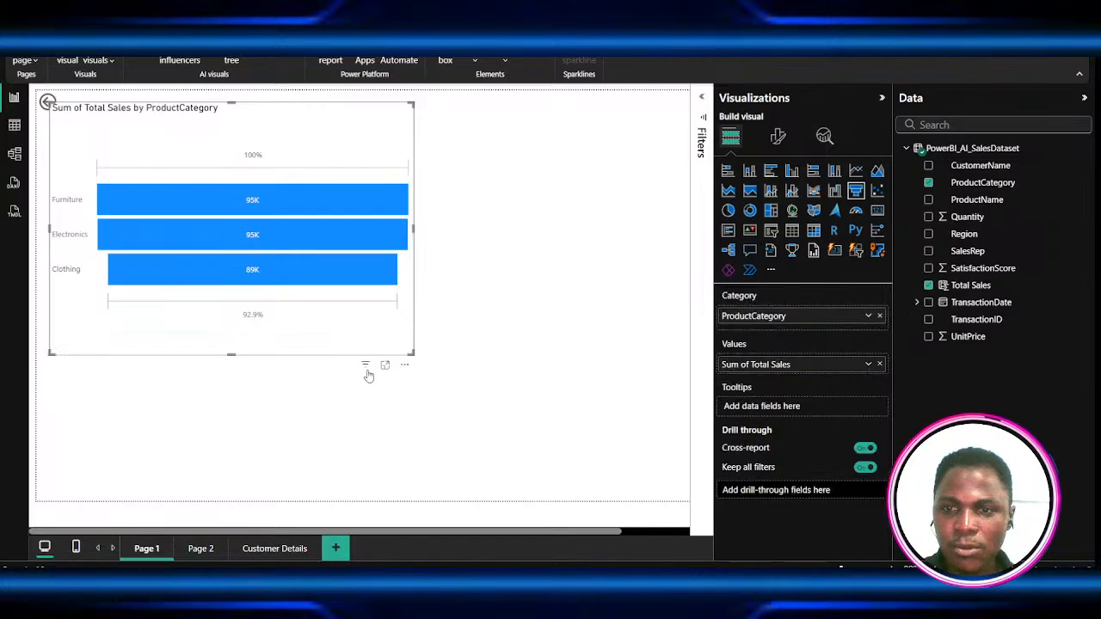
pyautogui.moveTo(411, 353); pyautogui.dragTo(342, 324)
# - Add a card showing Total Sales below the funnel and fit its size
pyautogui.click(505, 344)
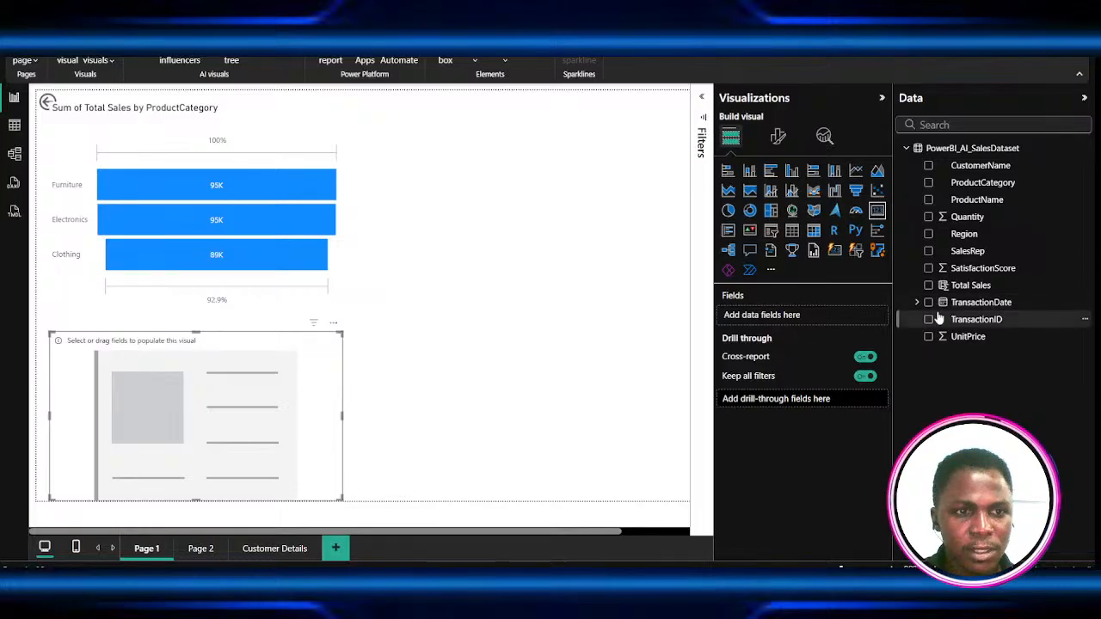
pyautogui.click(928, 285)
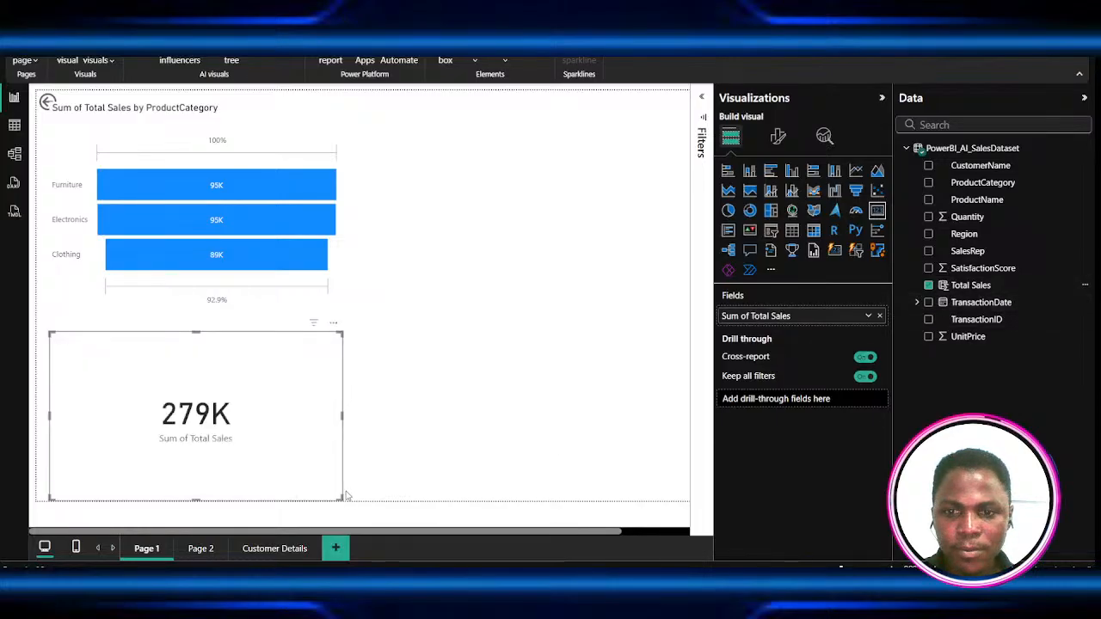
pyautogui.moveTo(341, 498); pyautogui.dragTo(337, 452)
# - Turn on the shadow effect for the Total Sales by ProductCategory funnel
pyautogui.click(283, 110)
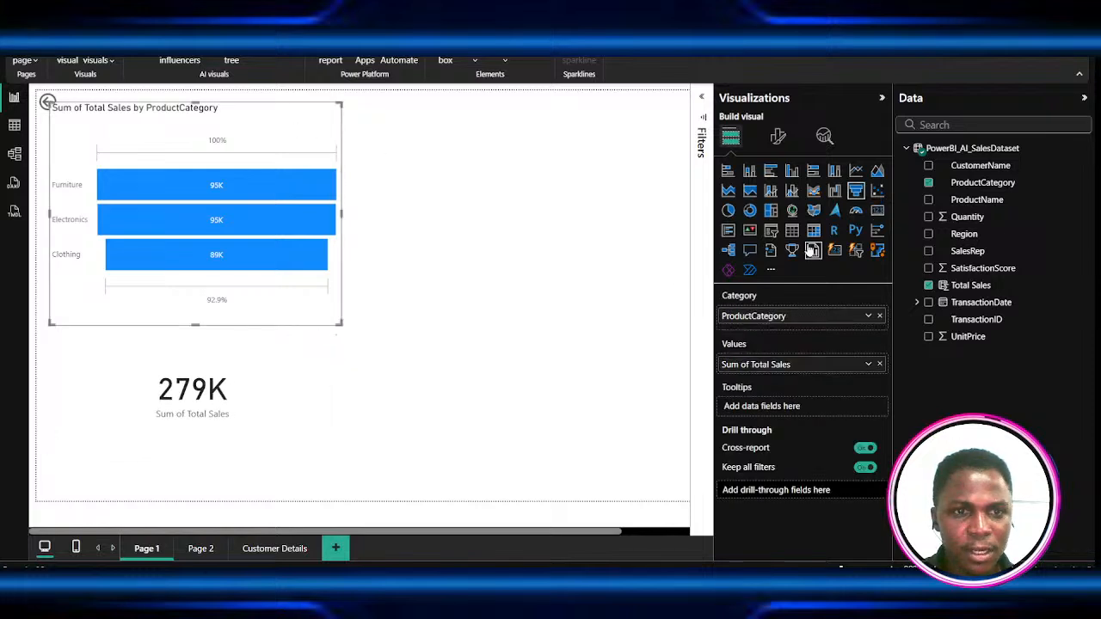
pyautogui.click(778, 137)
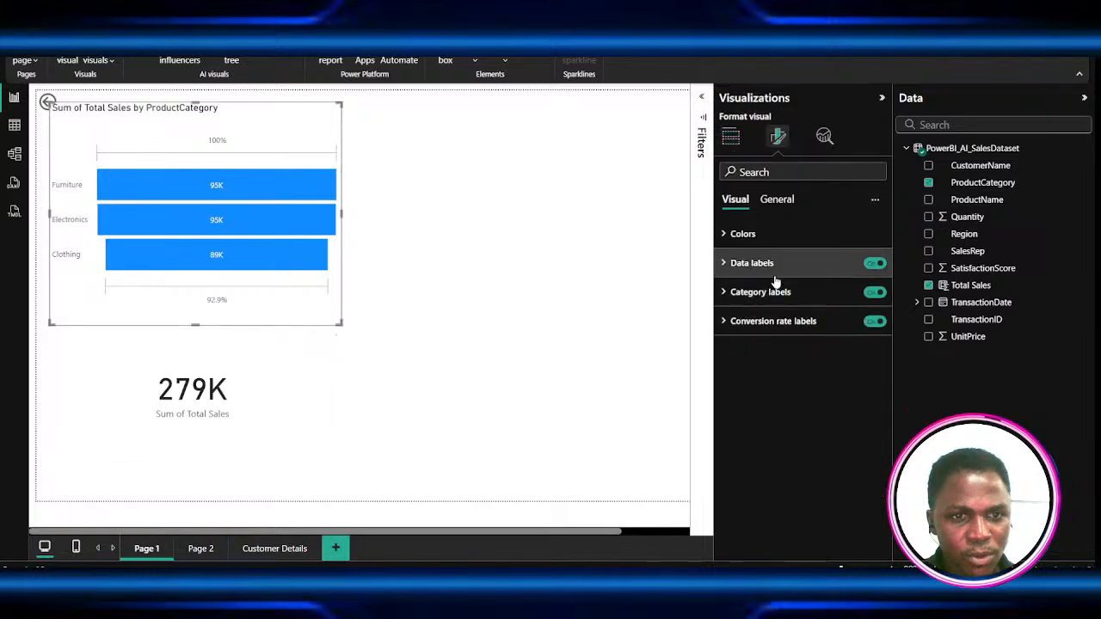
pyautogui.click(780, 199)
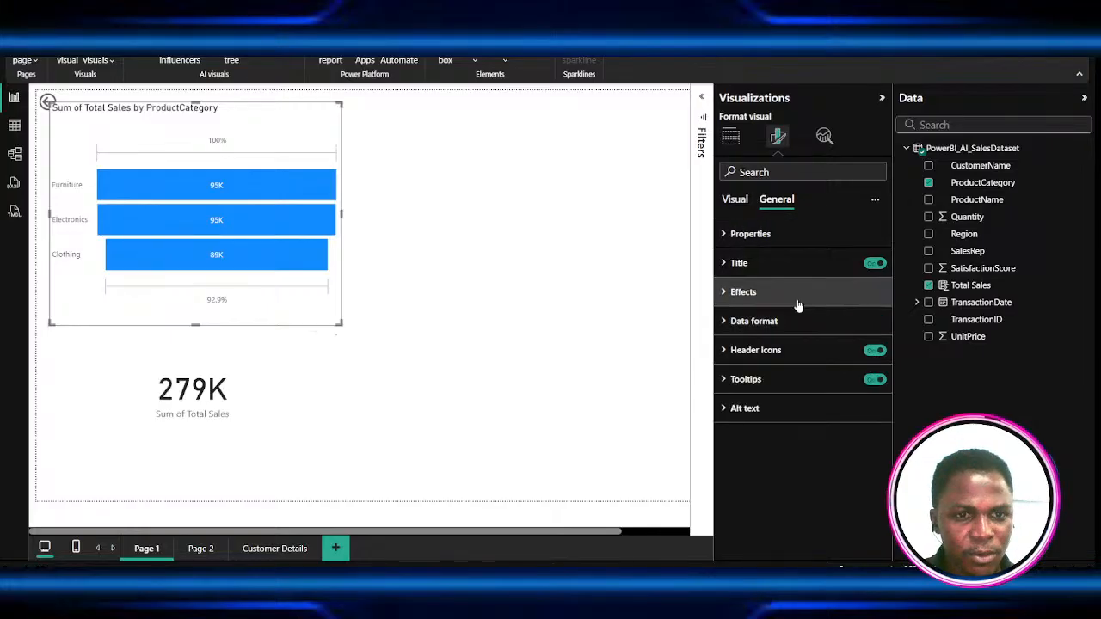
pyautogui.click(798, 296)
pyautogui.scroll(-2, 849, 413)
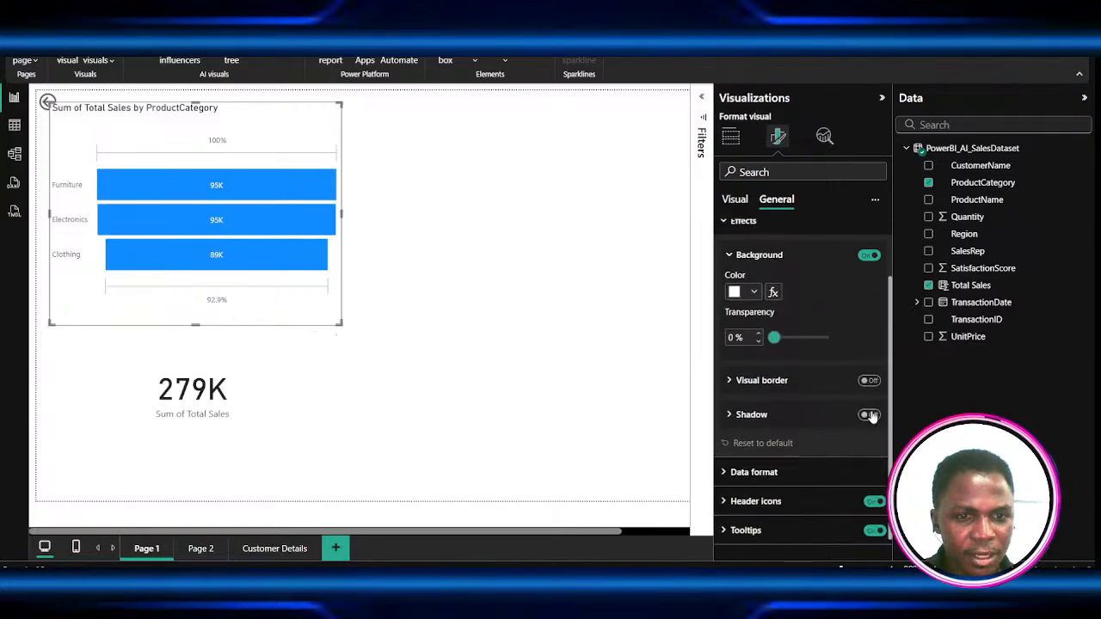
pyautogui.click(869, 416)
# - Turn on the shadow effect for the Total Sales card
pyautogui.click(298, 395)
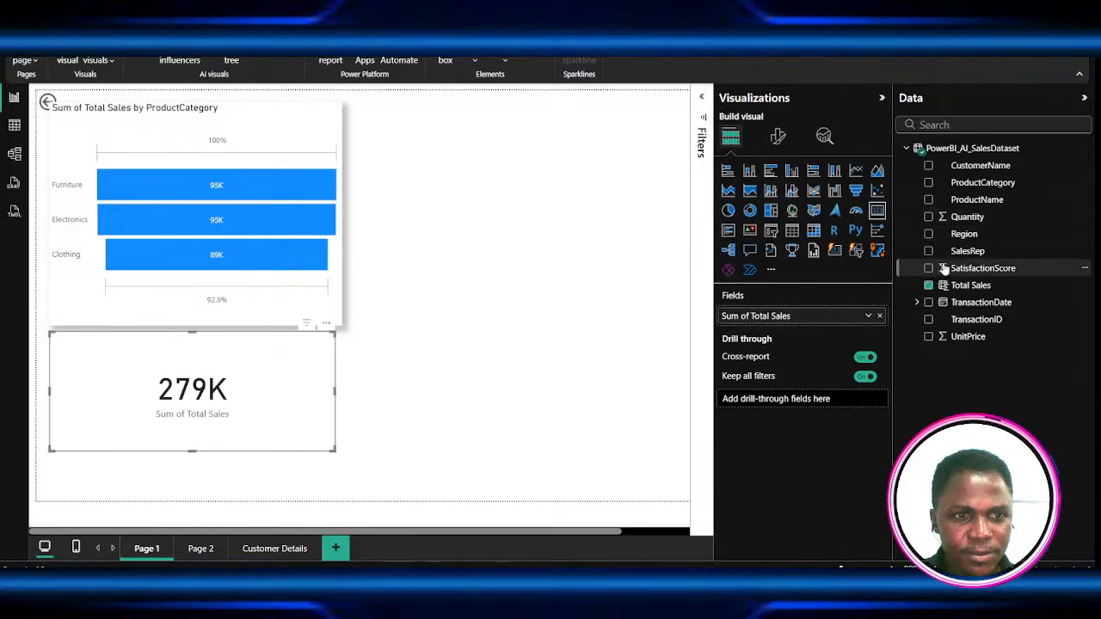
pyautogui.click(777, 136)
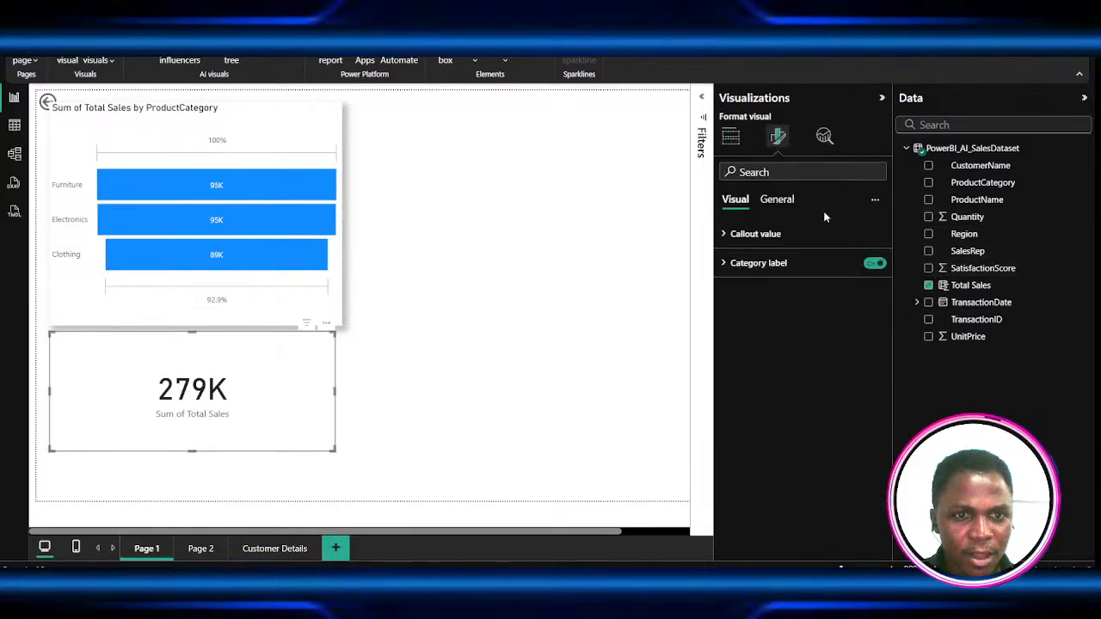
pyautogui.click(792, 199)
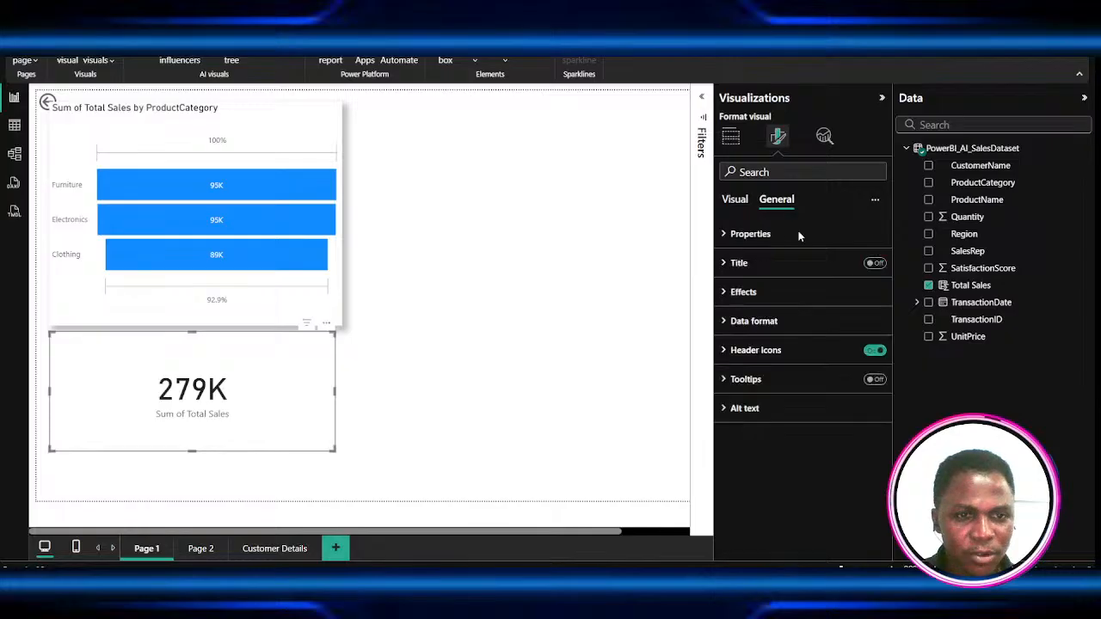
pyautogui.click(847, 296)
pyautogui.scroll(-1, 864, 435)
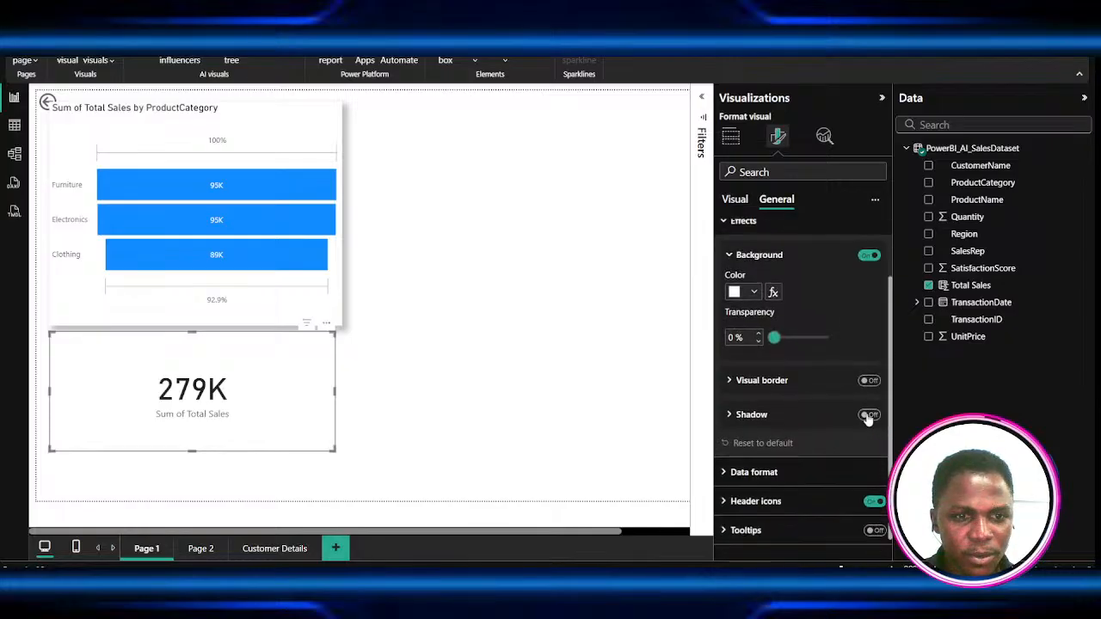
pyautogui.click(869, 415)
pyautogui.click(394, 476)
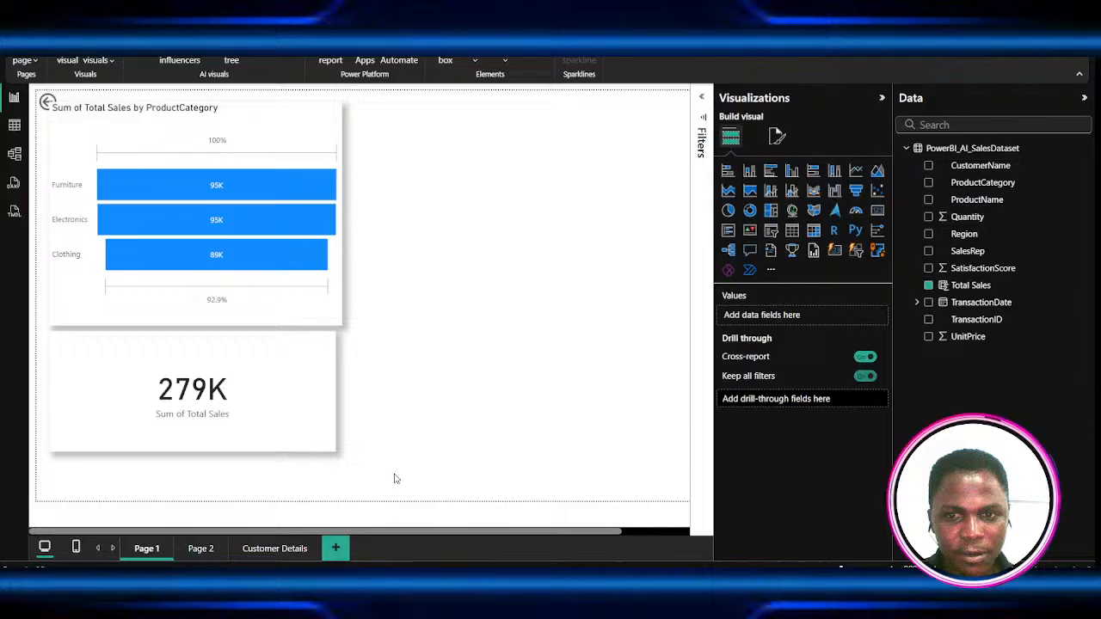
# - Enlarge the Total Sales card to match the funnel's width and fill the space down to the page edge
pyautogui.click(316, 444)
pyautogui.moveTo(330, 447); pyautogui.dragTo(342, 495)
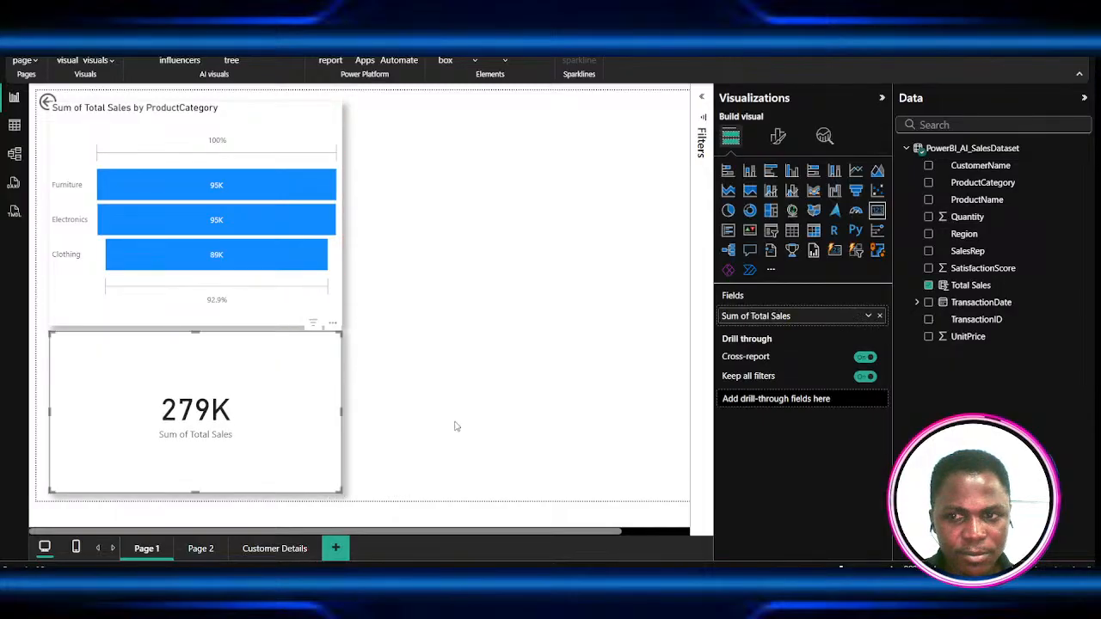
pyautogui.click(479, 408)
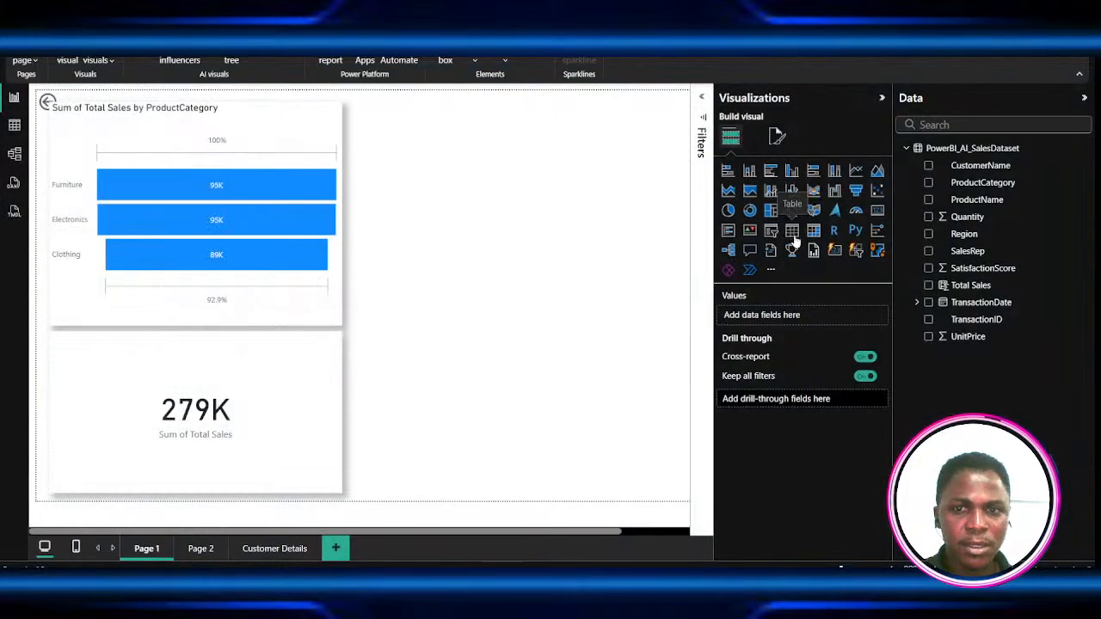
# - Add a table beside the funnel with the columns CustomerName, Region and SalesRep
pyautogui.click(793, 231)
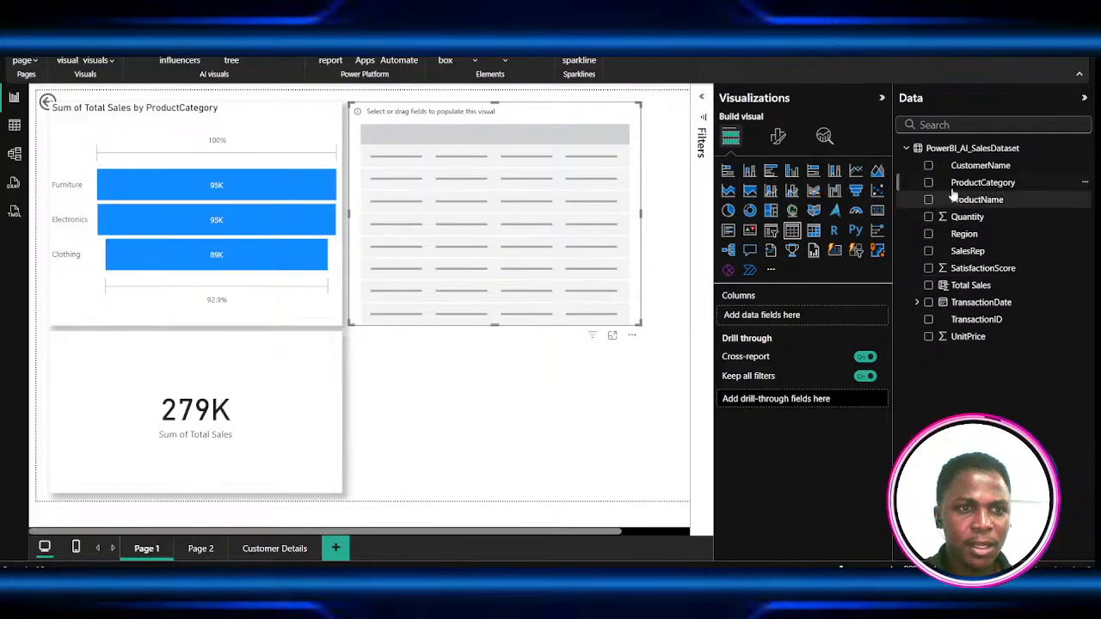
pyautogui.click(928, 166)
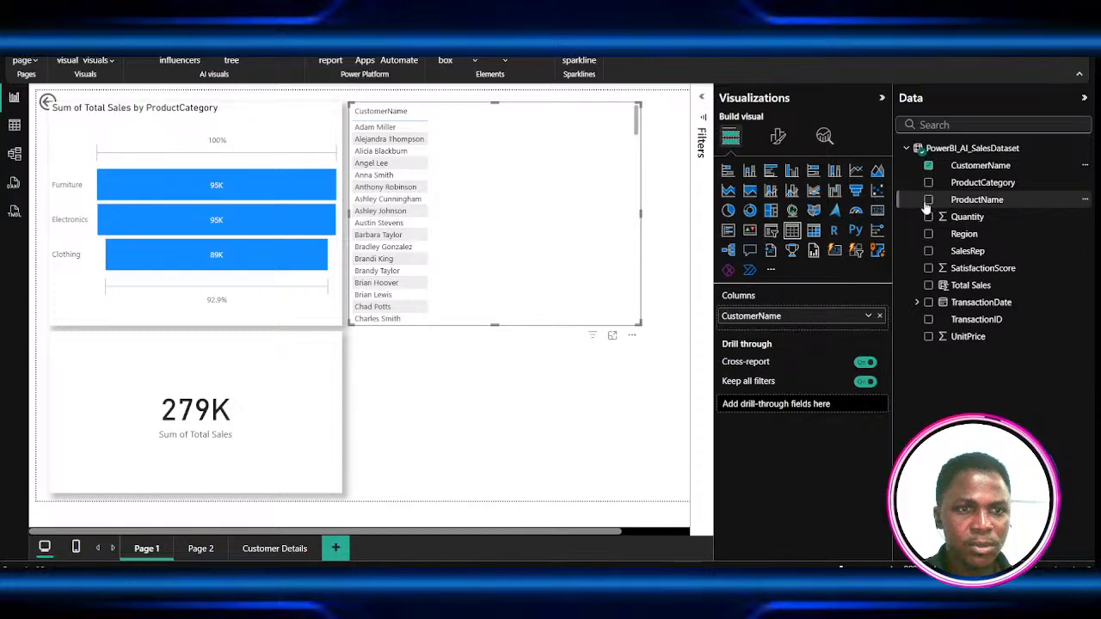
pyautogui.click(929, 234)
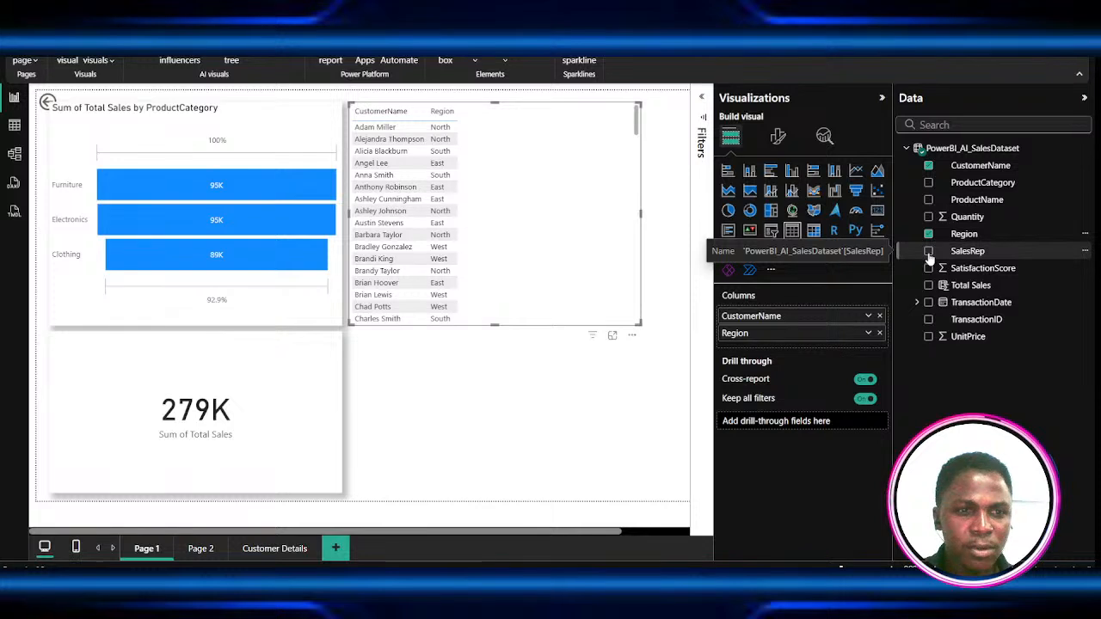
pyautogui.click(930, 252)
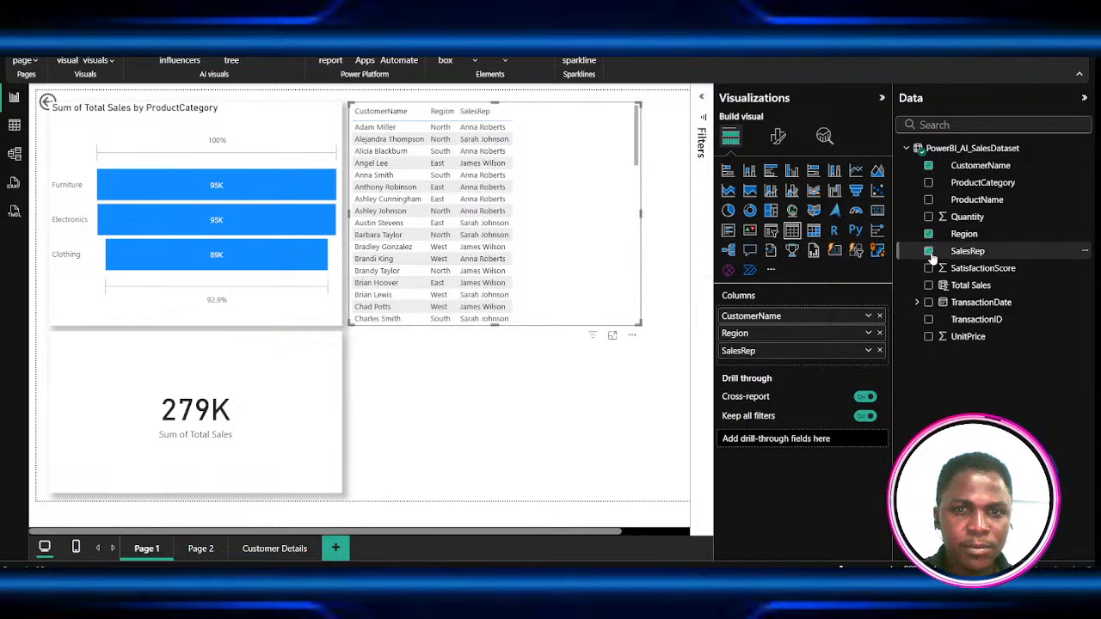
# - Replace the SalesRep column with Quantity in the customer table and narrow the table to fit its columns
pyautogui.click(930, 252)
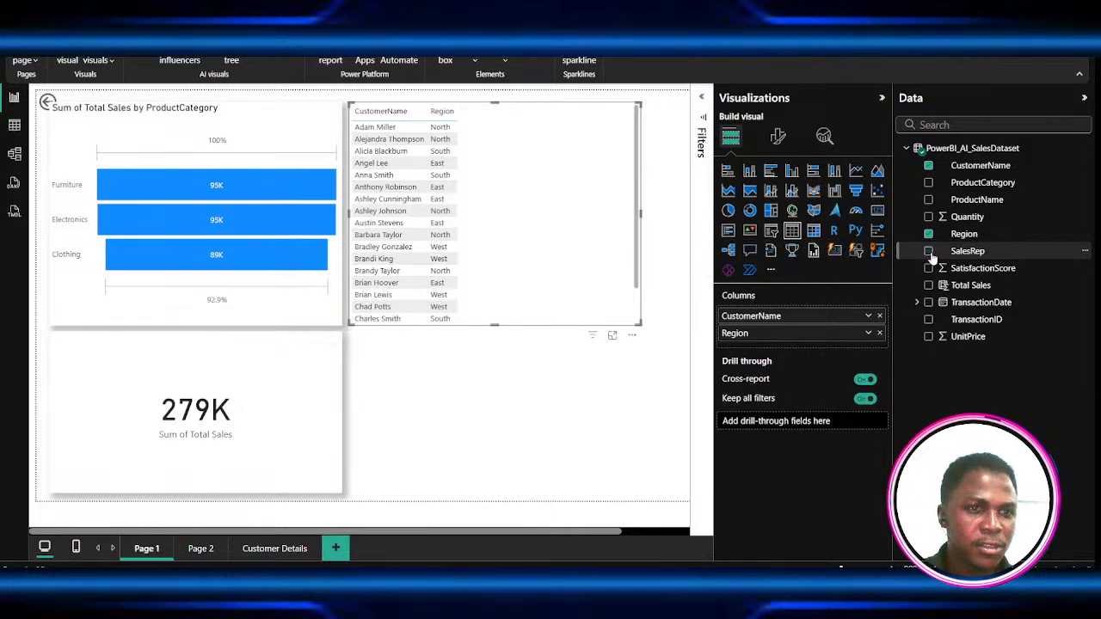
pyautogui.click(929, 217)
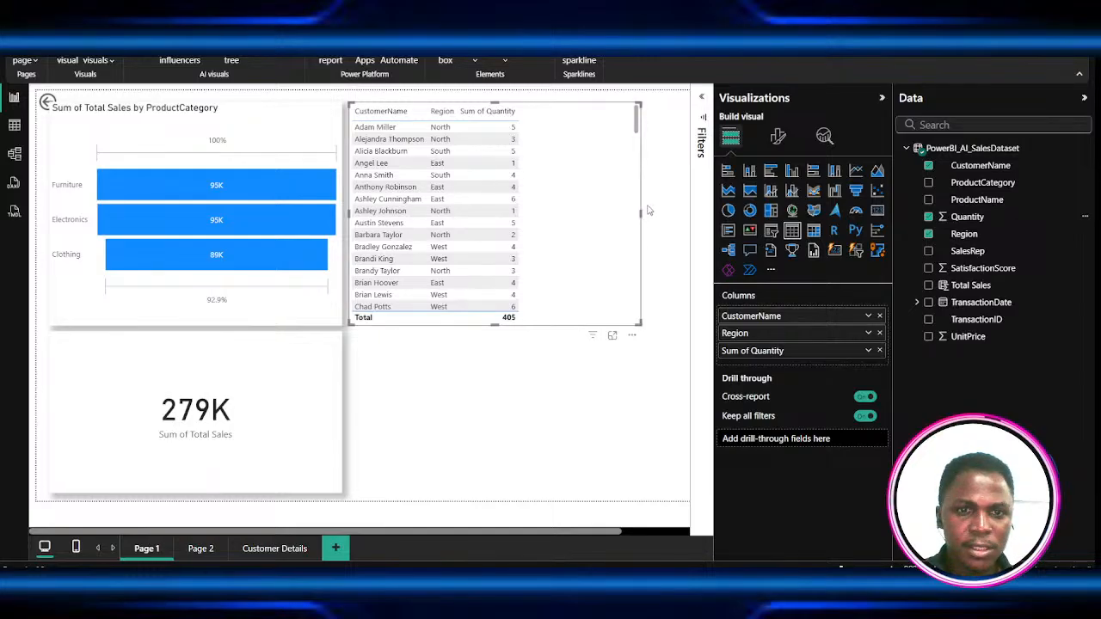
pyautogui.moveTo(642, 215); pyautogui.dragTo(534, 234)
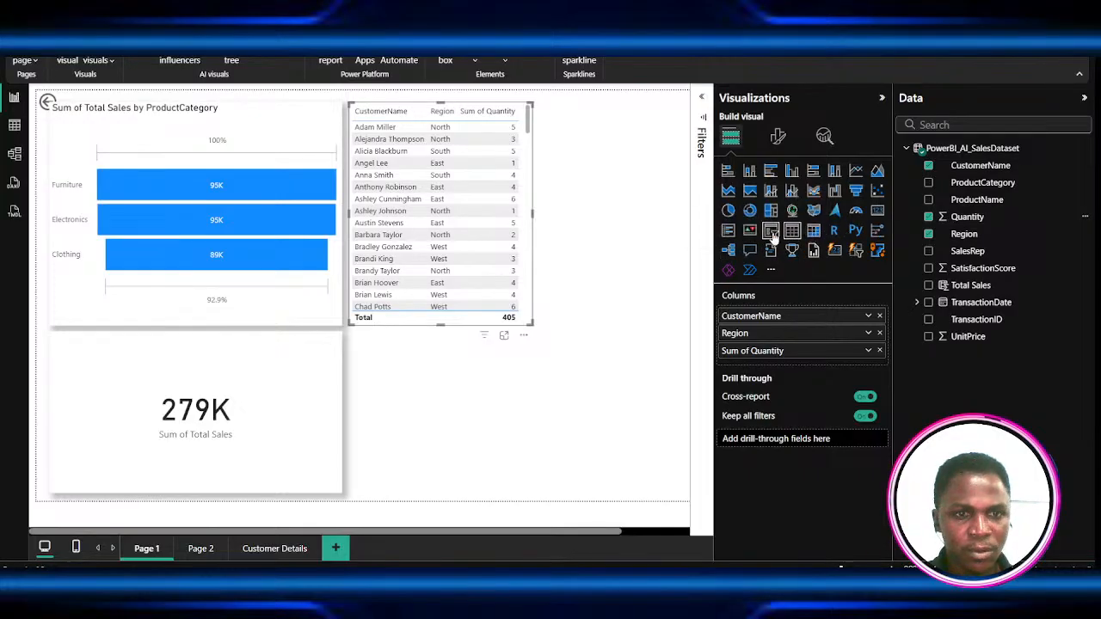
pyautogui.click(750, 231)
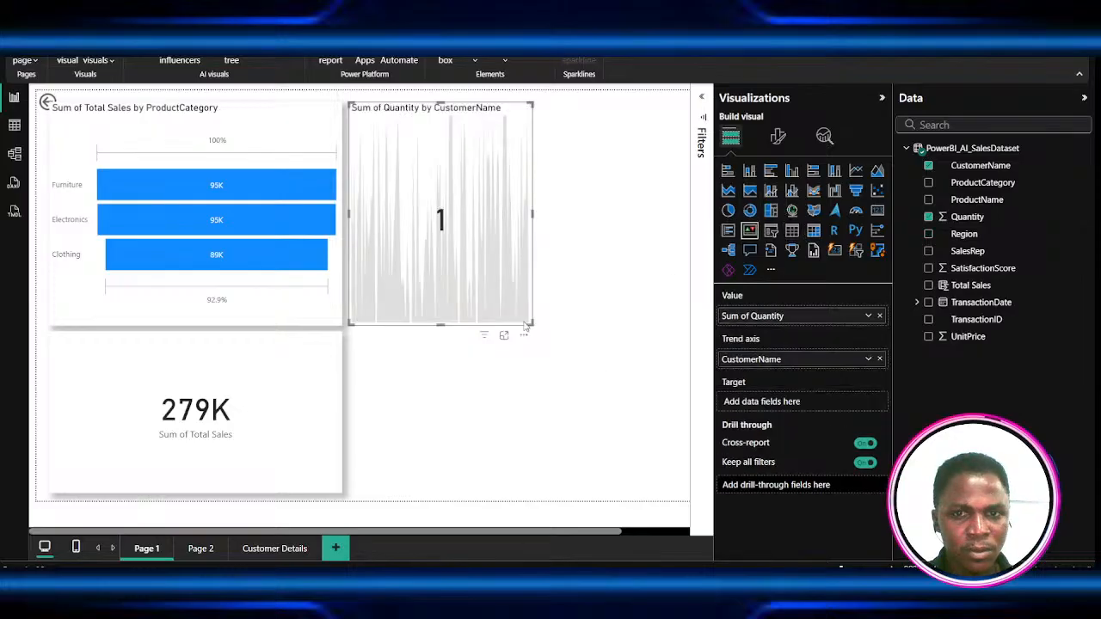
pyautogui.hotkey('ctrl', 'z')
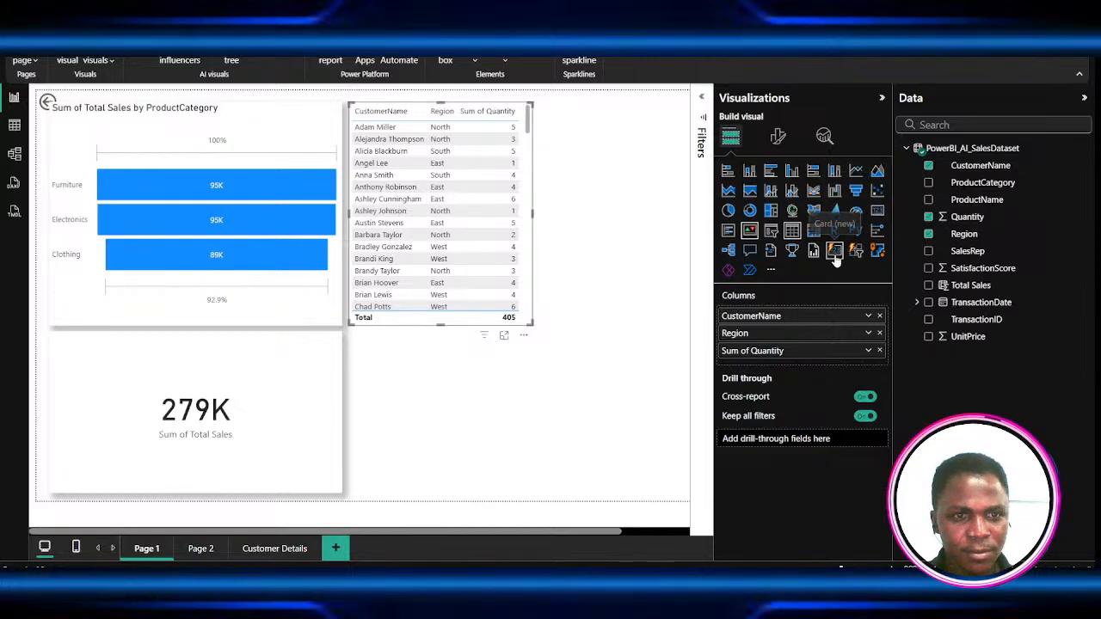
pyautogui.click(539, 379)
pyautogui.click(835, 250)
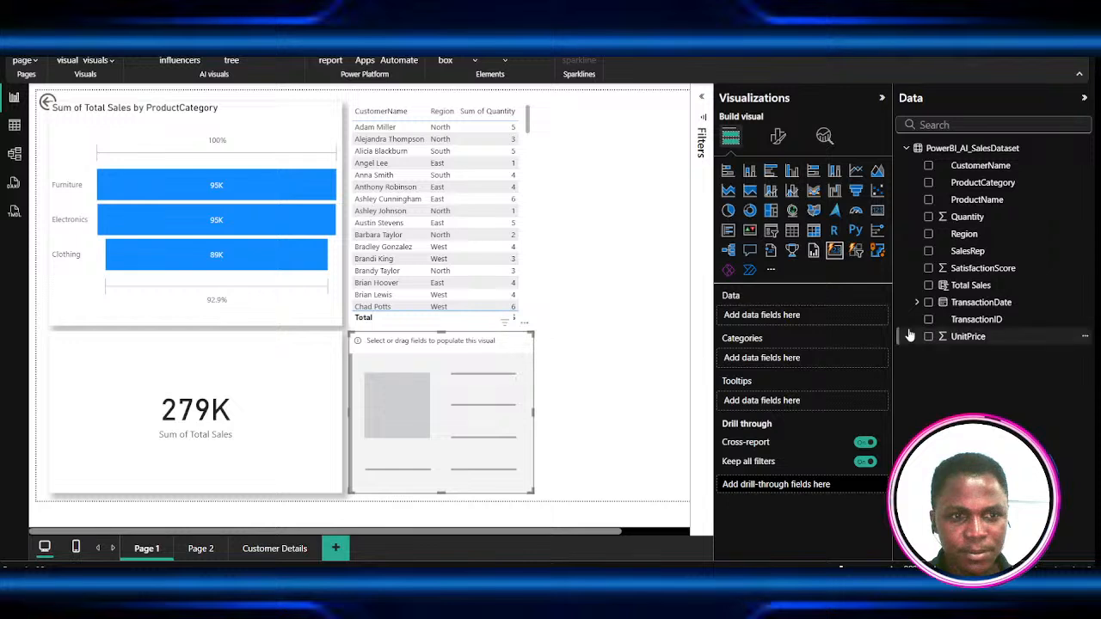
pyautogui.click(929, 285)
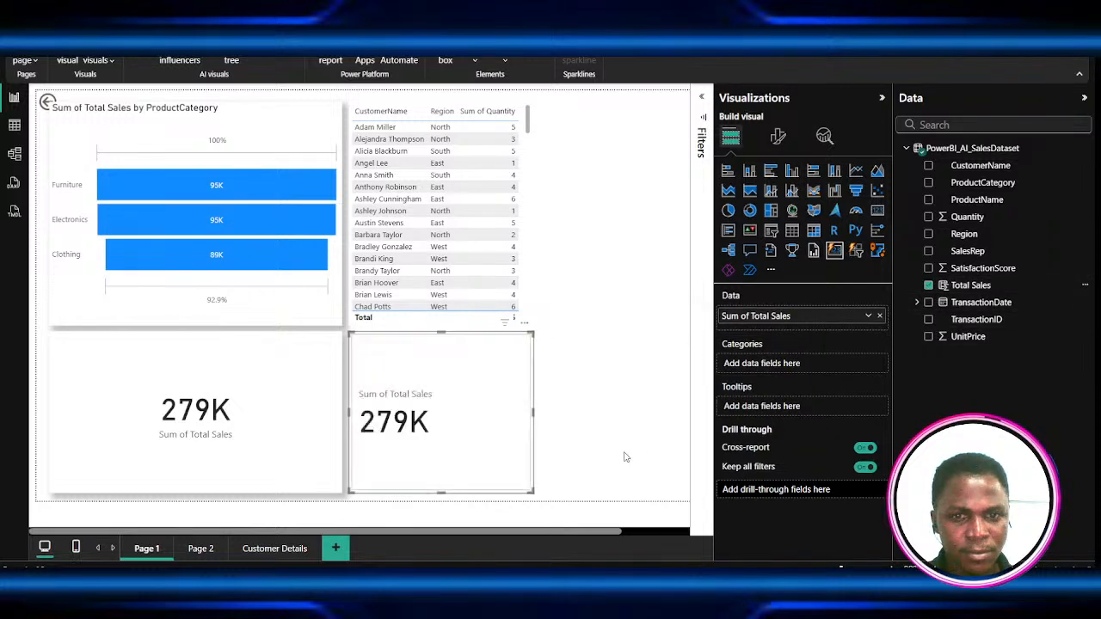
pyautogui.click(626, 457)
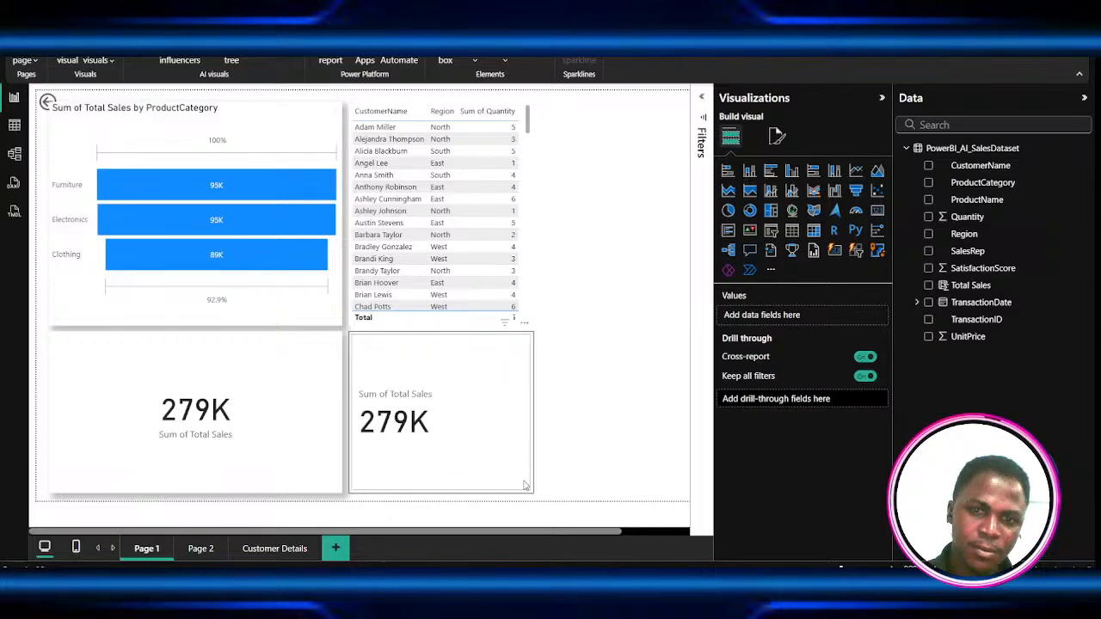
pyautogui.hotkey('ctrl', 'z')
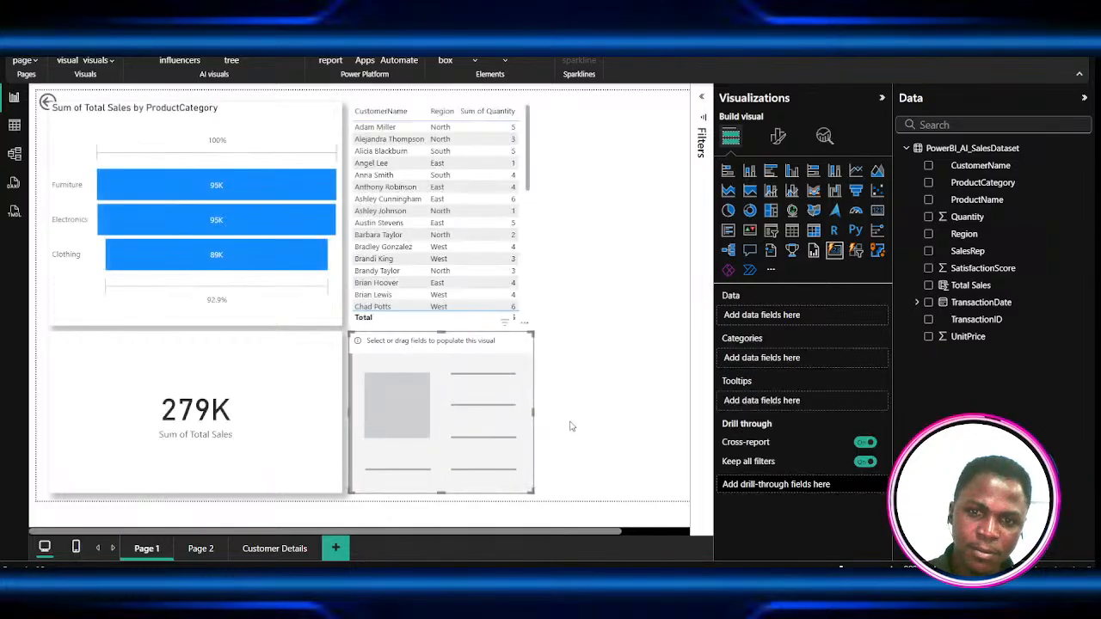
pyautogui.hotkey('ctrl', 'z')
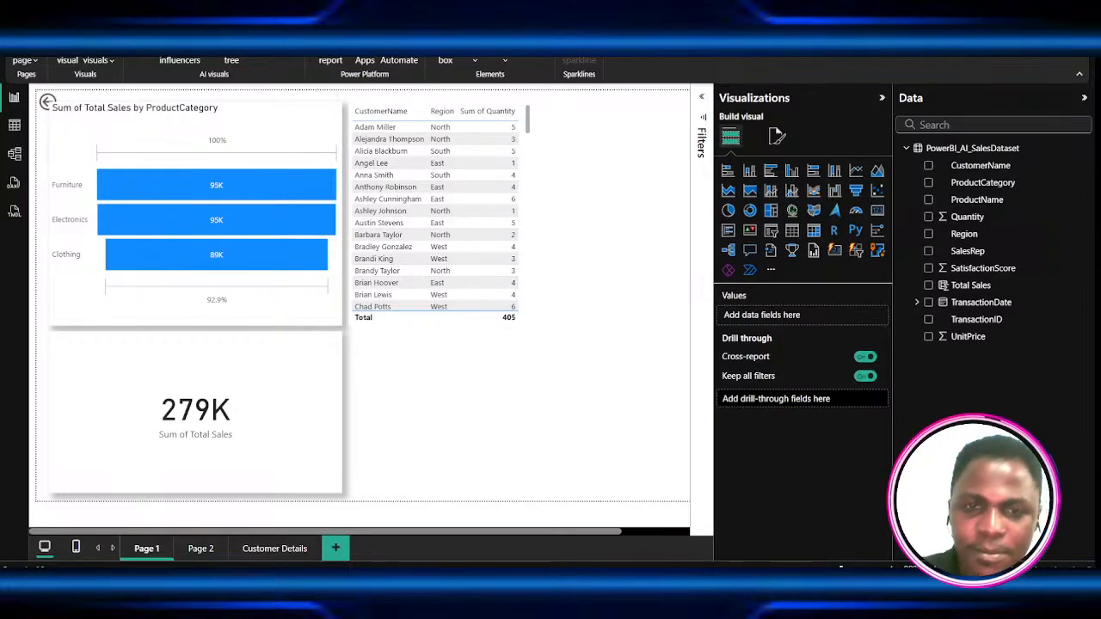
# - Switch to the tutorial notes, check which visuals Step 6 requires for the Detailed View, and return to the report
pyautogui.hotkey('alt', 'Tab')
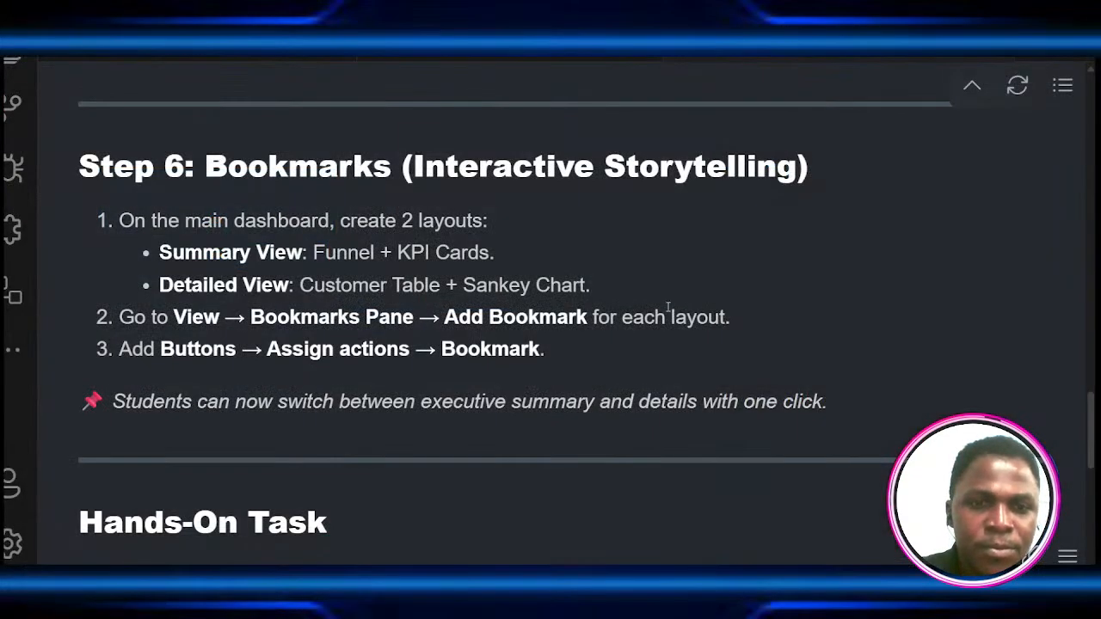
pyautogui.moveTo(463, 285); pyautogui.dragTo(586, 293)
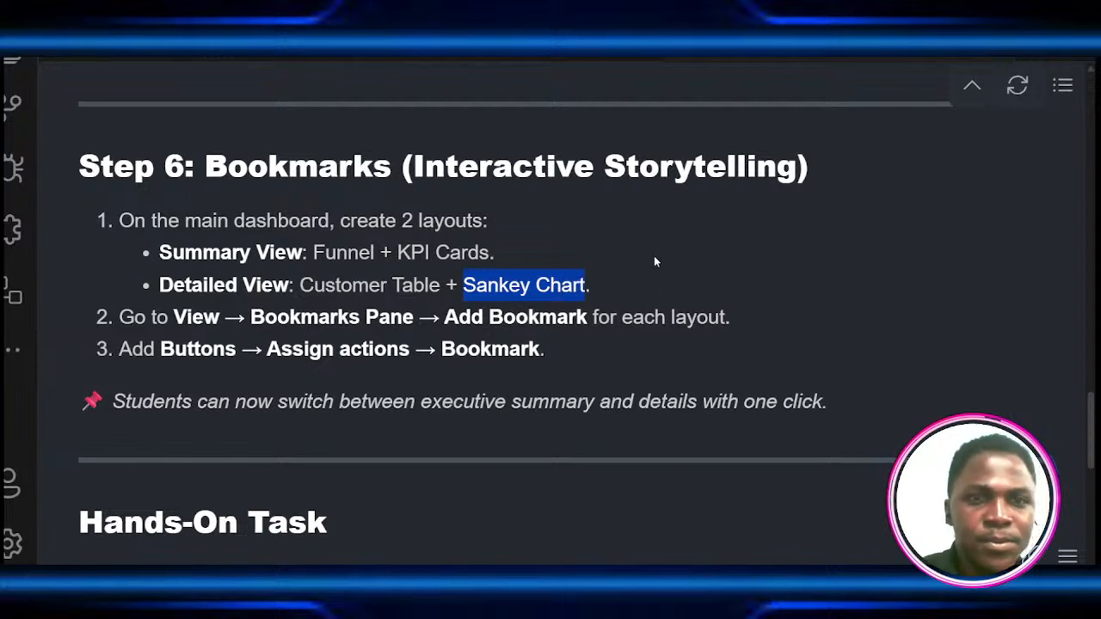
pyautogui.hotkey('alt', 'Tab')
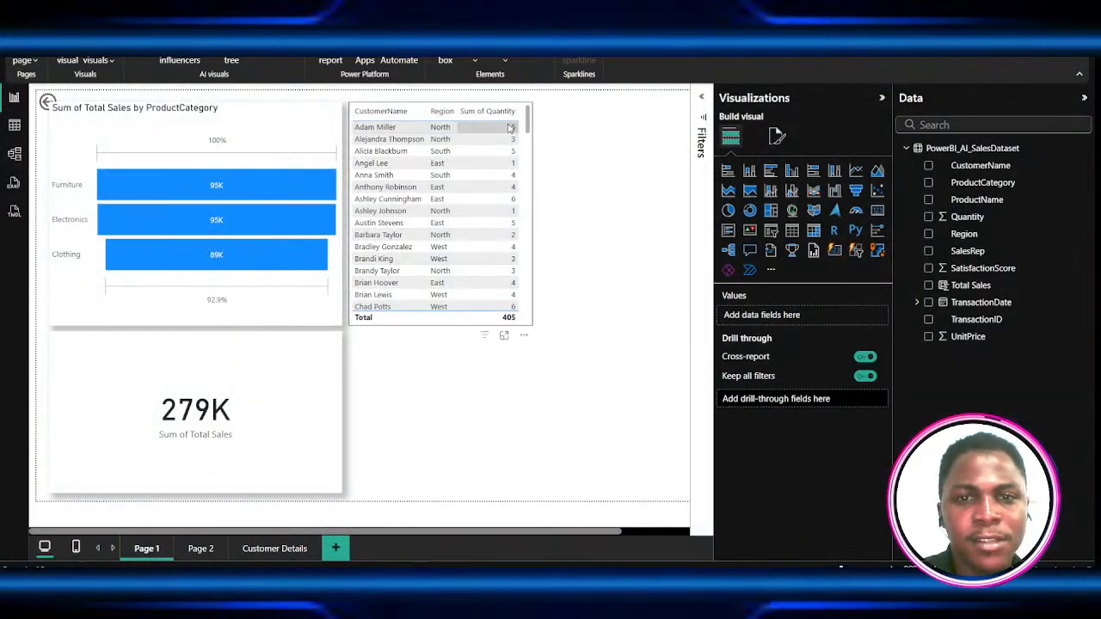
# - Sort the customer table by Sum of Quantity in descending order and enlarge the table toward the page's edge
pyautogui.click(487, 111)
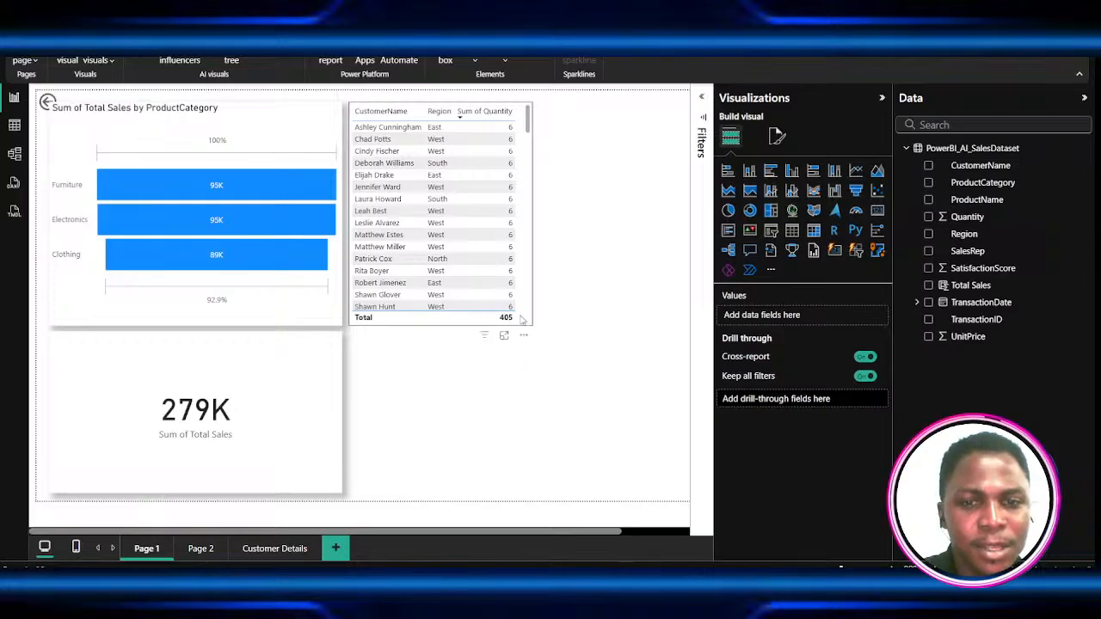
pyautogui.scroll(-5, 526, 321)
pyautogui.click(532, 324)
pyautogui.moveTo(557, 337); pyautogui.dragTo(685, 340)
pyautogui.click(640, 427)
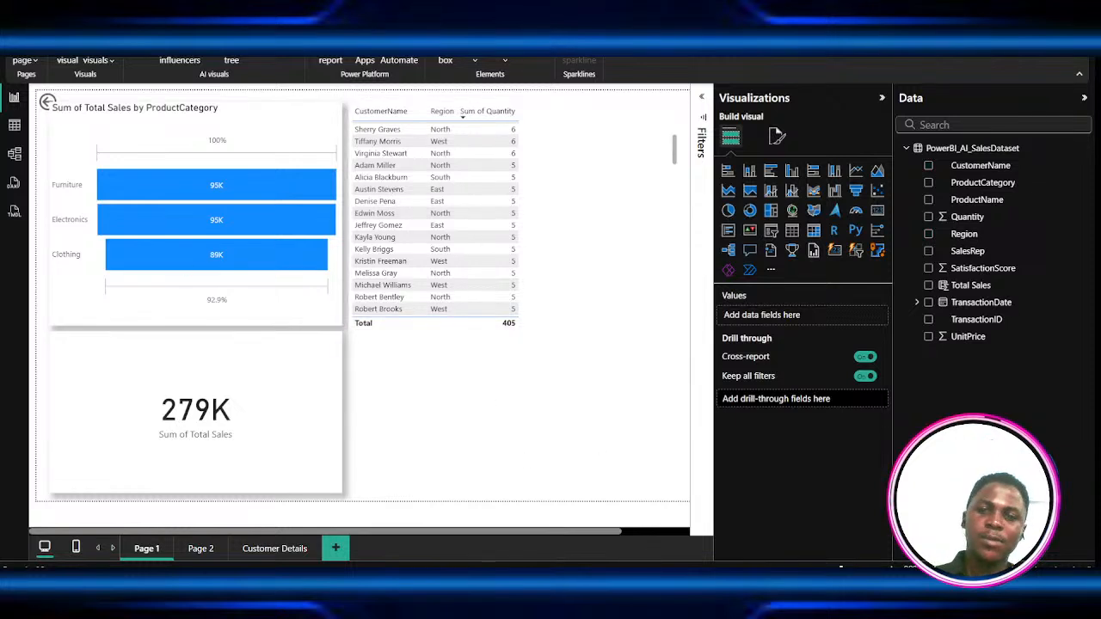
# - Test cross-filtering of the customer table by toggling the Clothing, Electronics and Furniture bars in the funnel
pyautogui.click(285, 250)
pyautogui.click(285, 248)
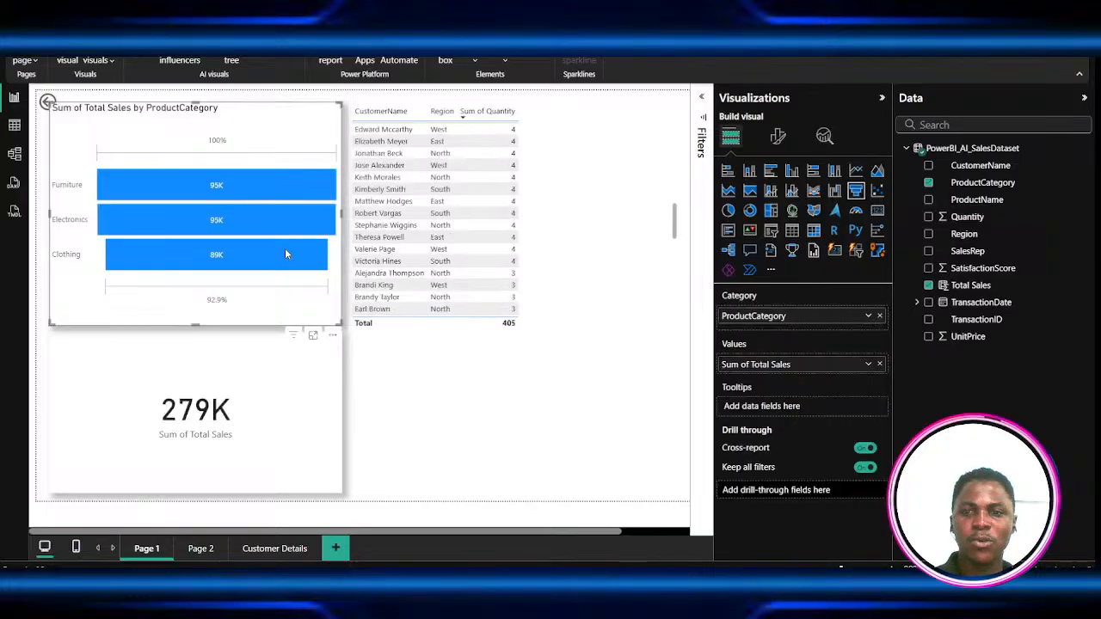
pyautogui.click(285, 248)
pyautogui.click(284, 215)
pyautogui.click(284, 216)
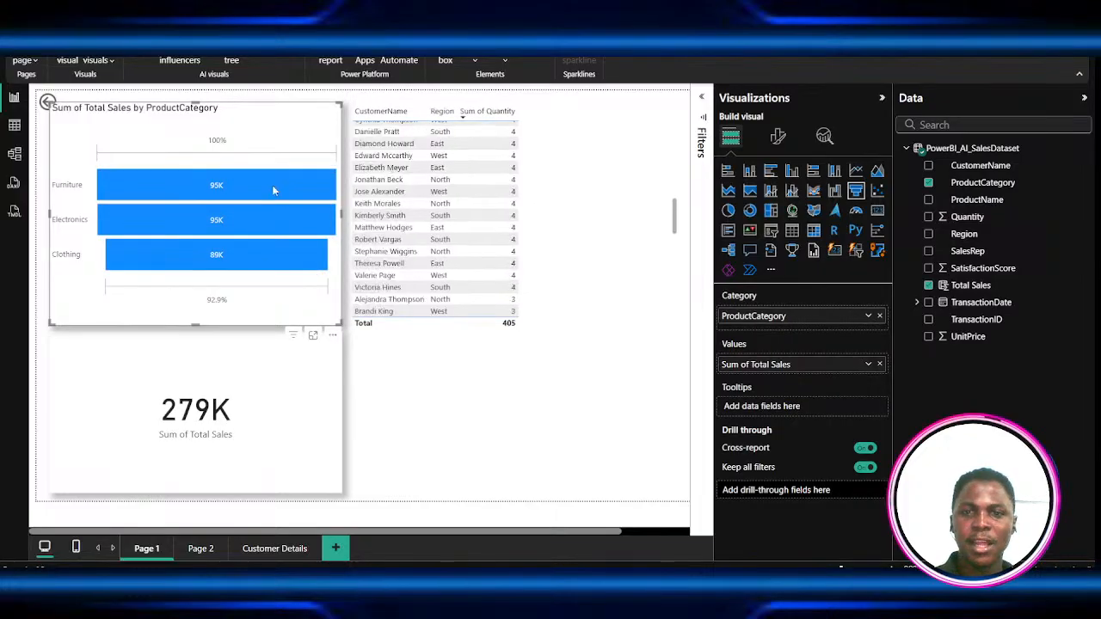
pyautogui.click(272, 185)
pyautogui.click(272, 186)
# - Narrow the customer table slightly and turn on its shadow effect
pyautogui.click(459, 327)
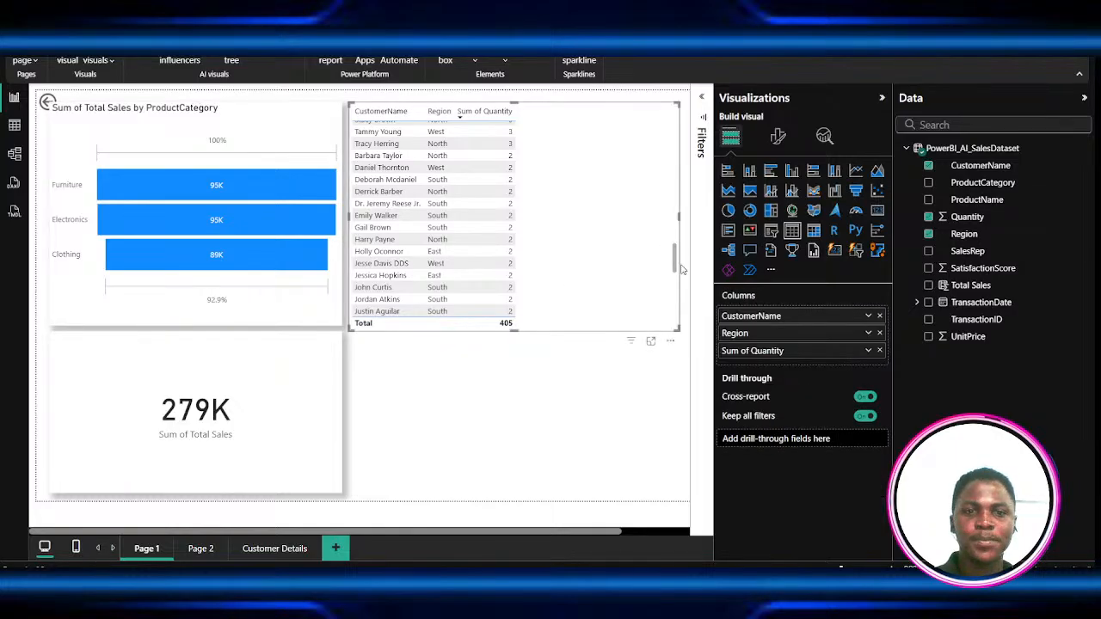
pyautogui.moveTo(679, 216); pyautogui.dragTo(611, 217)
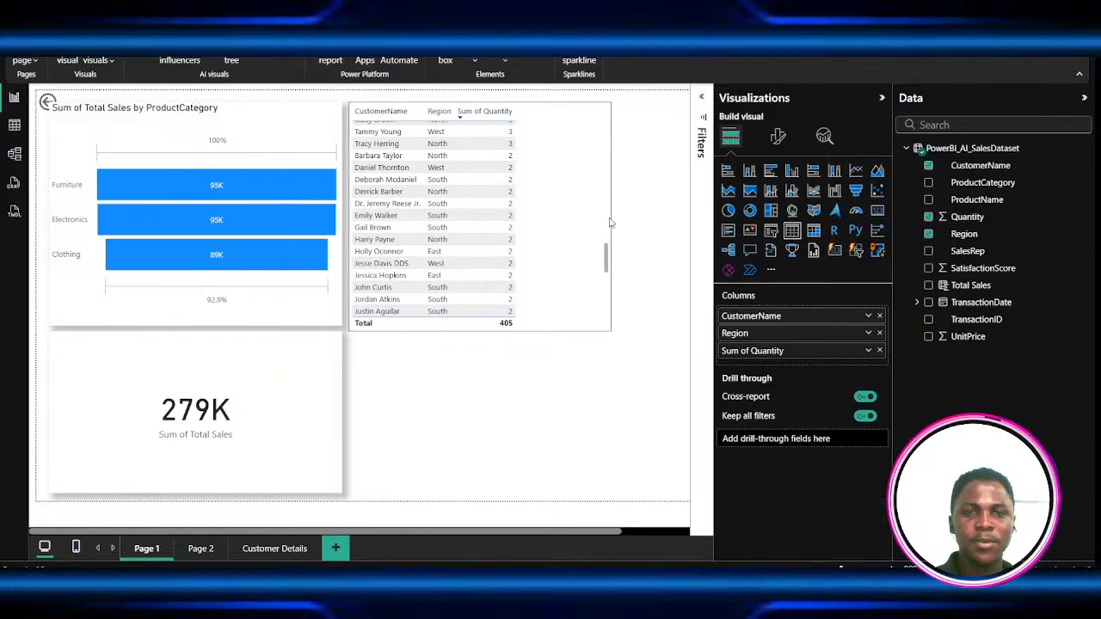
pyautogui.click(777, 136)
pyautogui.click(779, 200)
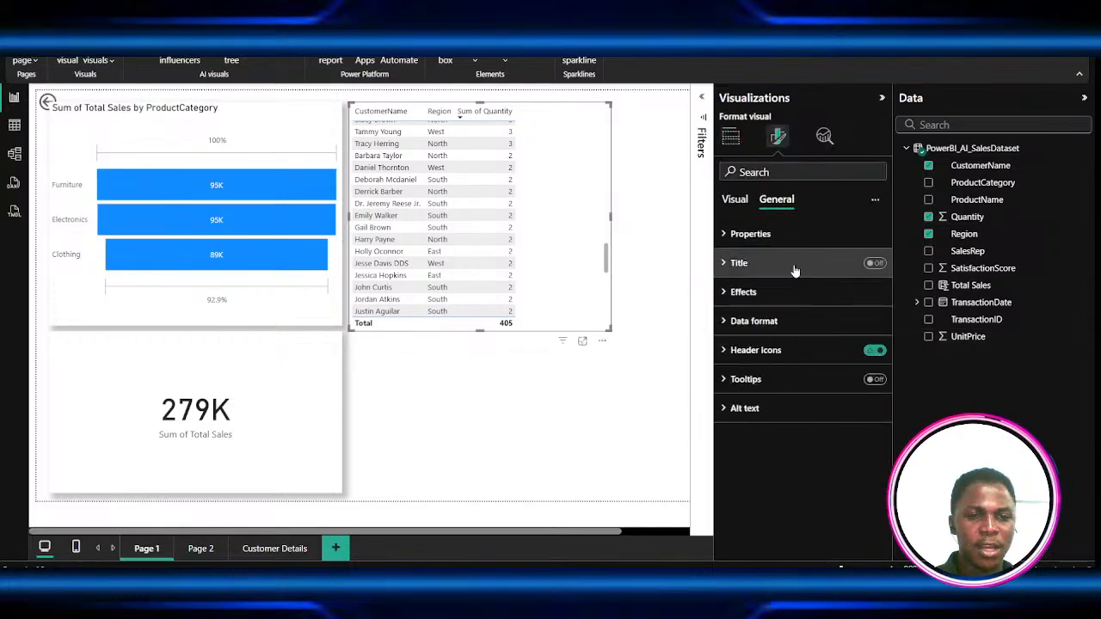
pyautogui.click(817, 292)
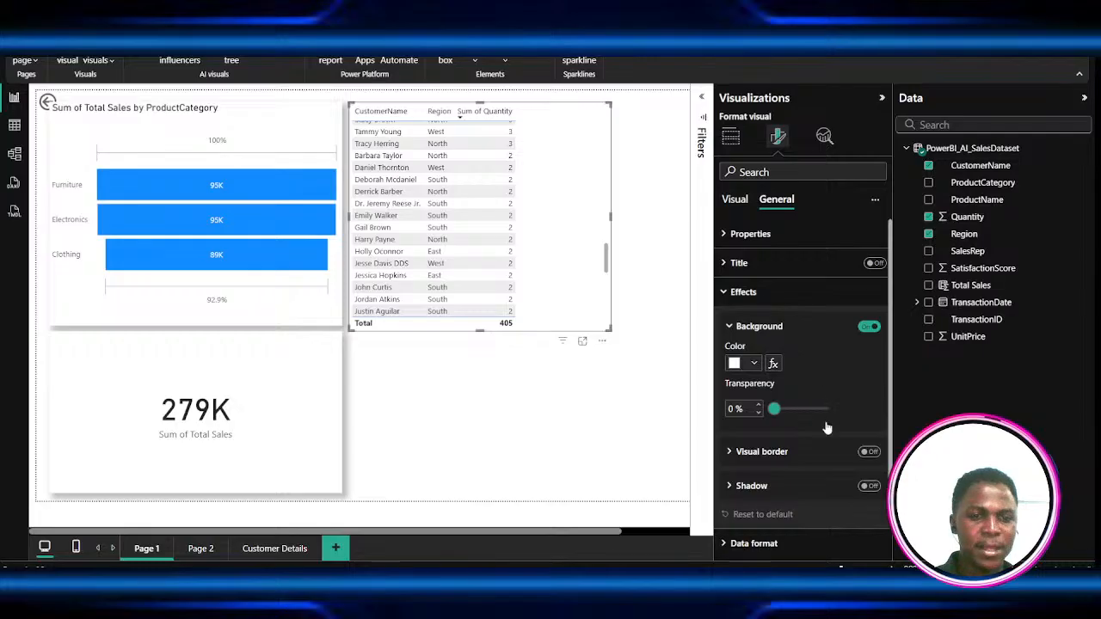
pyautogui.scroll(-2, 828, 430)
pyautogui.click(869, 414)
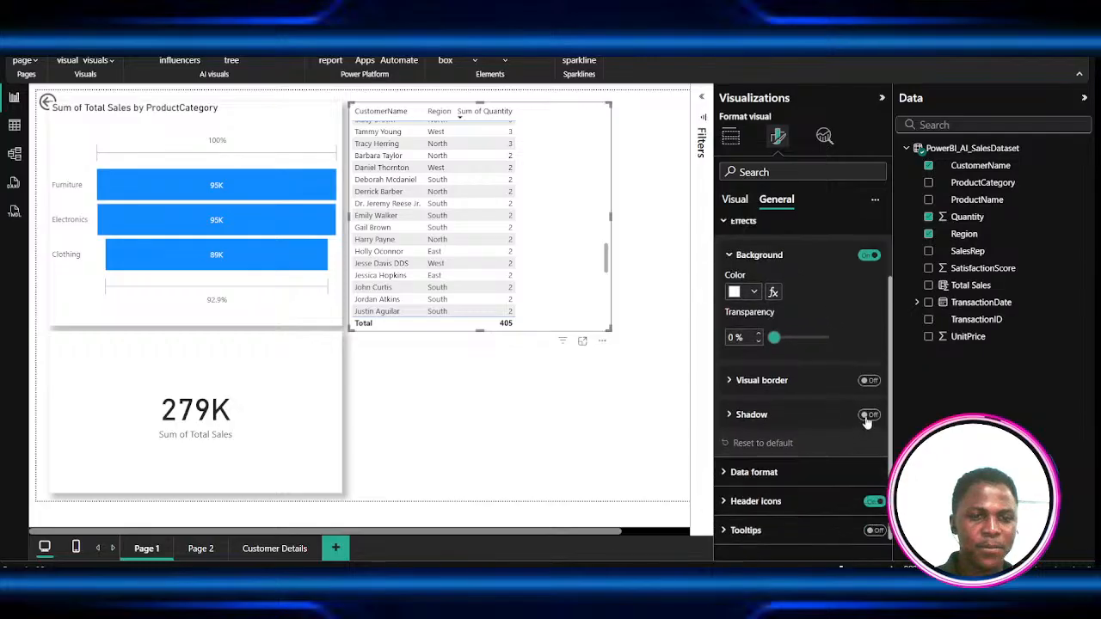
pyautogui.click(618, 453)
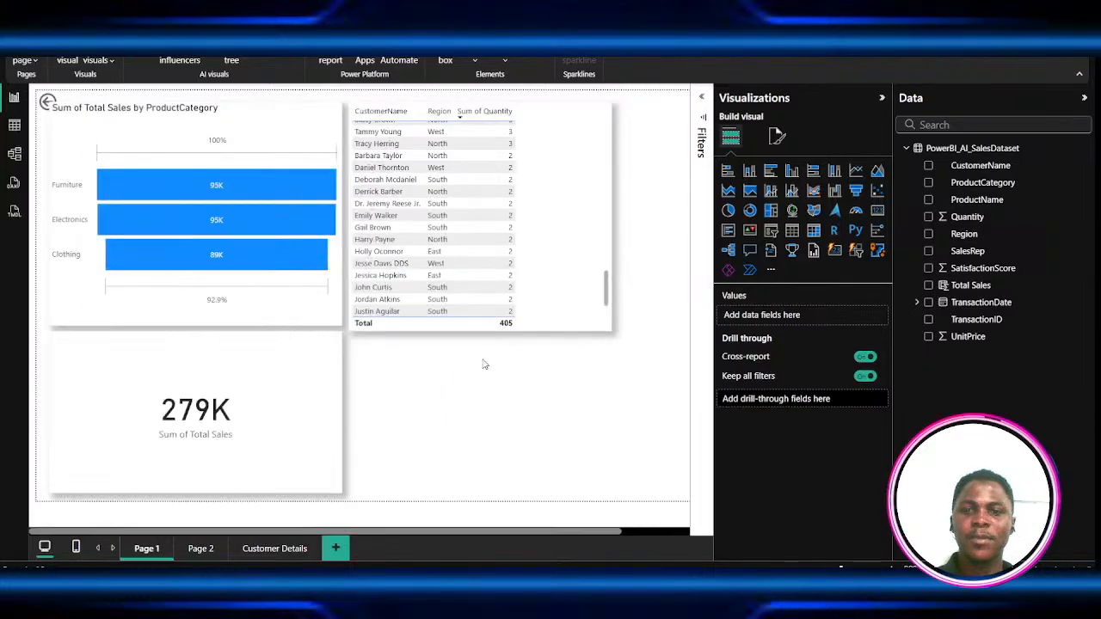
# - Auto-create a mobile layout for Page 1 and look through the arranged visuals
pyautogui.click(75, 549)
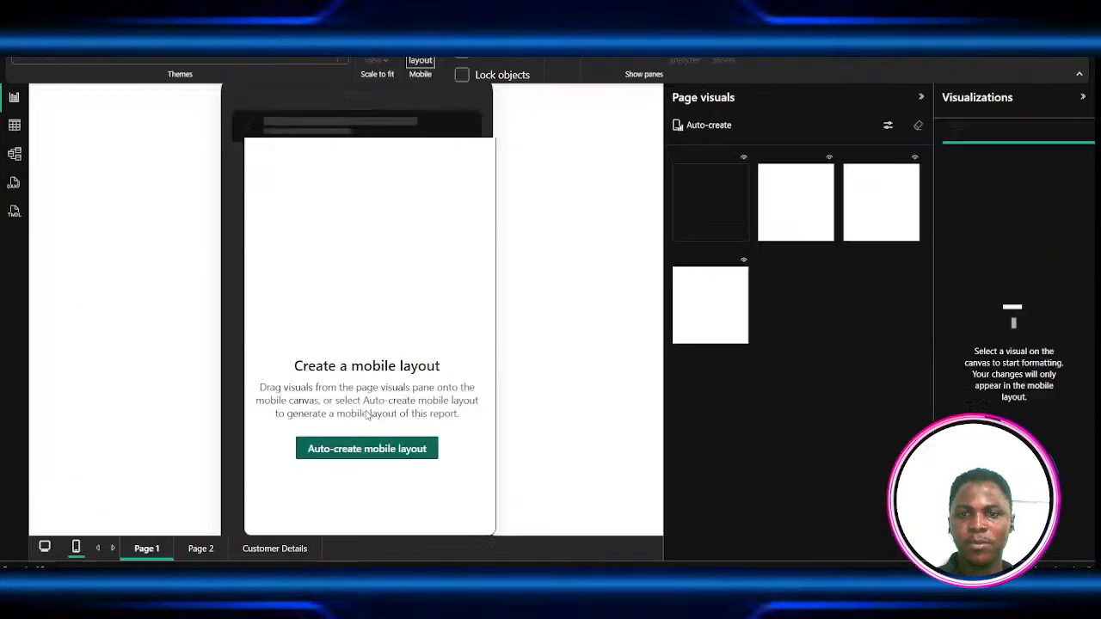
pyautogui.click(351, 449)
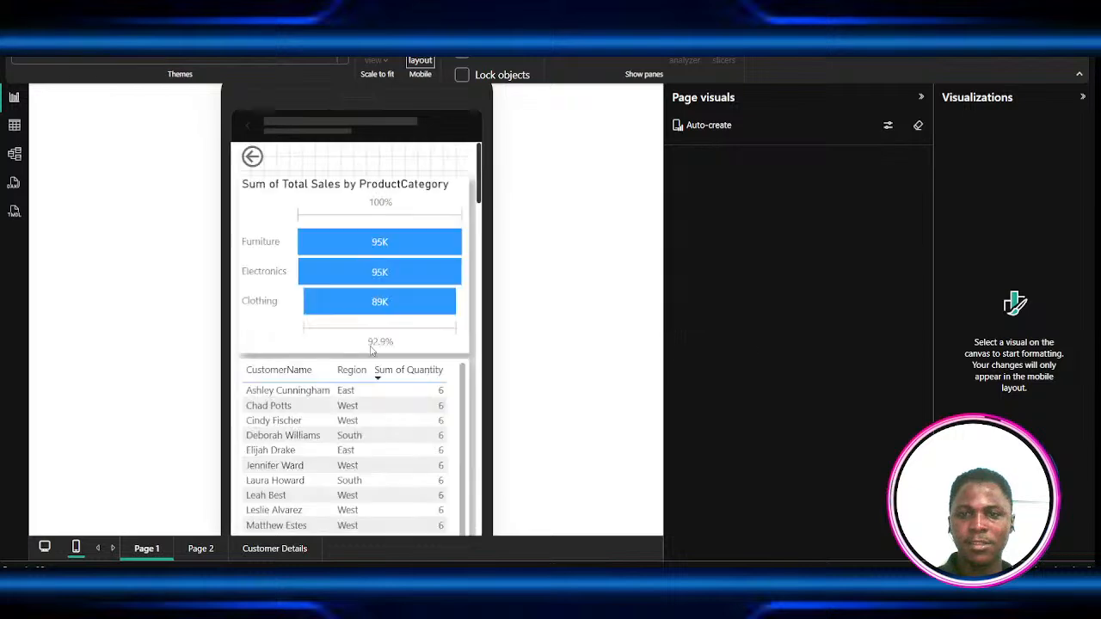
pyautogui.scroll(-5, 372, 349)
pyautogui.scroll(3, 382, 381)
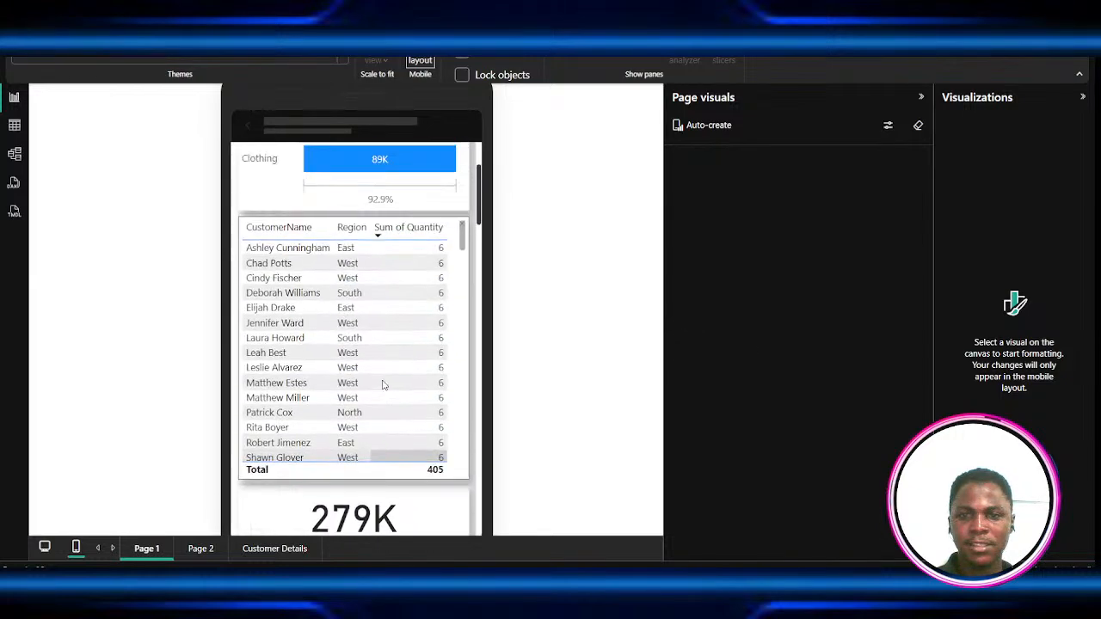
pyautogui.scroll(2, 384, 386)
# - Test cross-filtering with a table row and the Electronics bar in the mobile layout, and return to the desktop layout
pyautogui.click(364, 434)
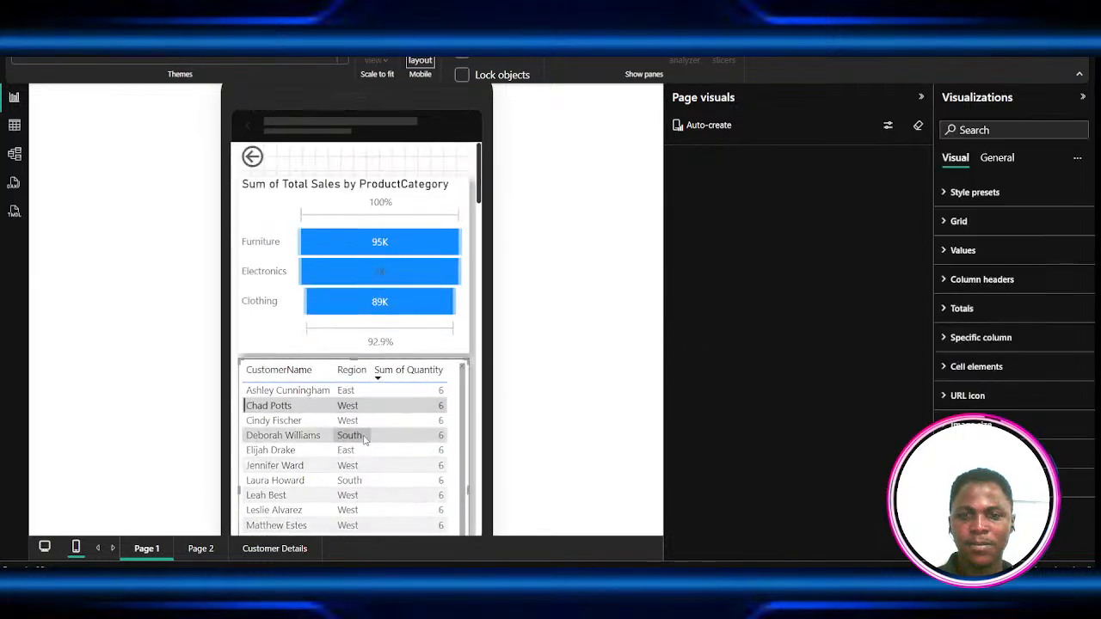
pyautogui.scroll(-10, 373, 410)
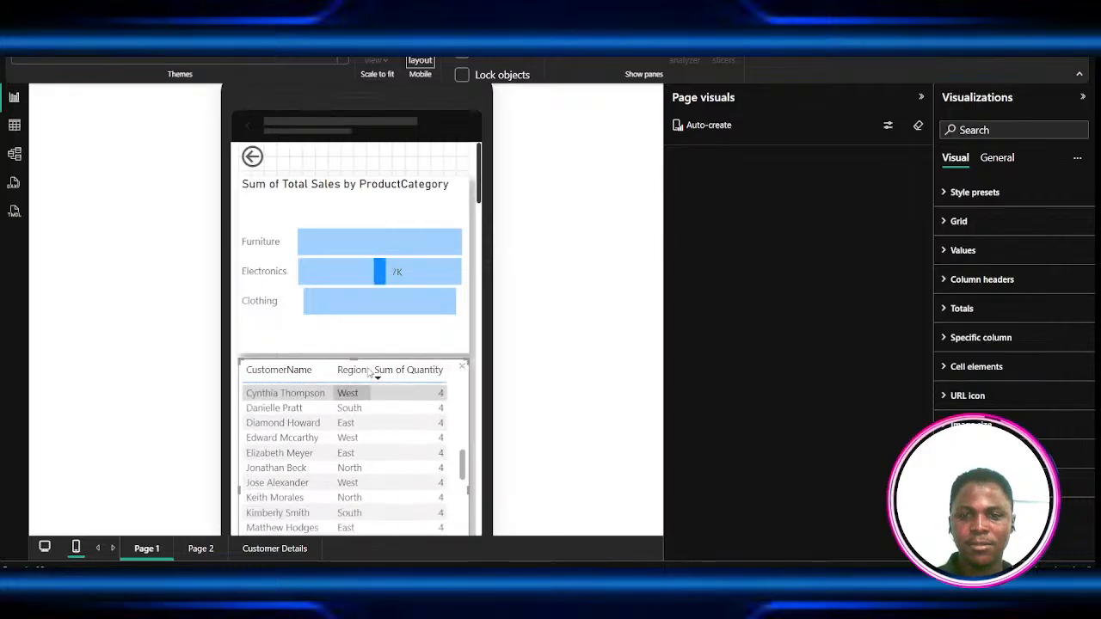
pyautogui.scroll(10, 335, 200)
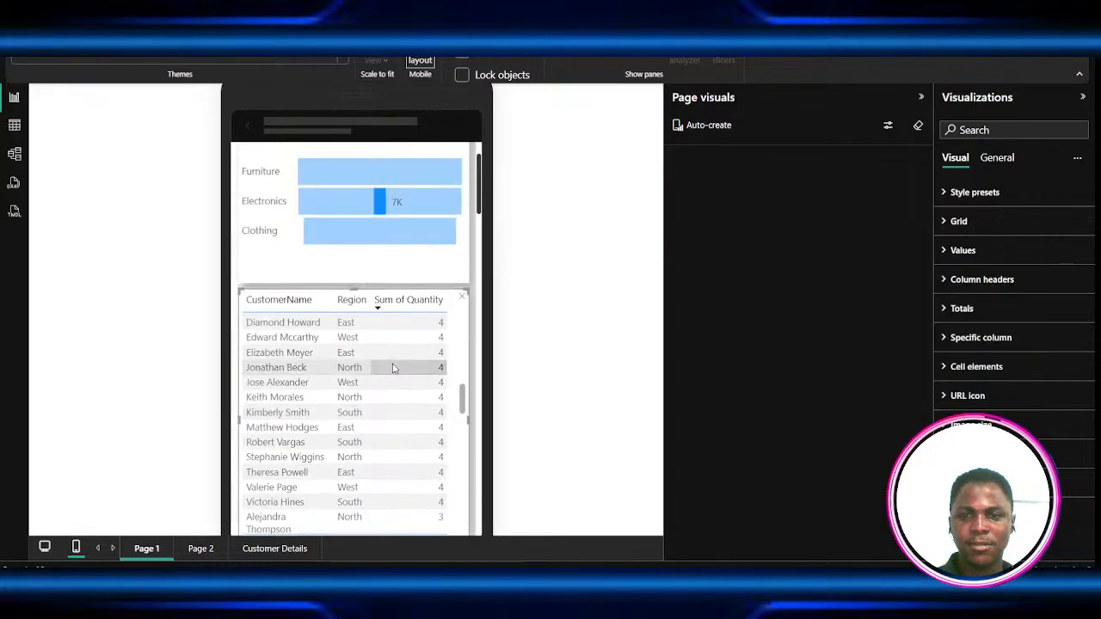
pyautogui.click(395, 271)
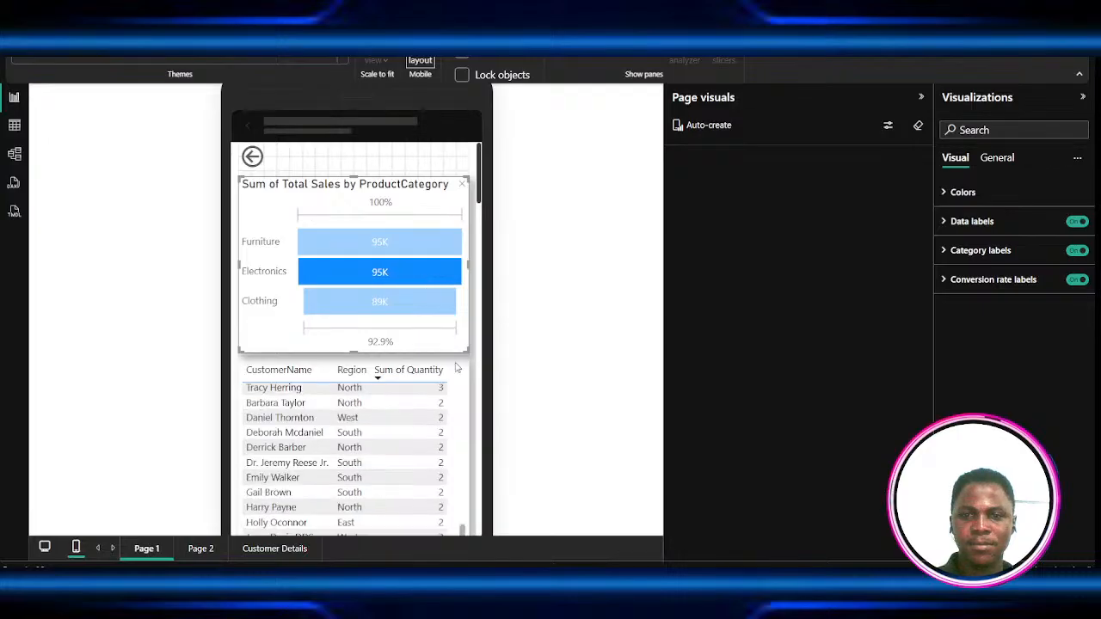
pyautogui.click(455, 284)
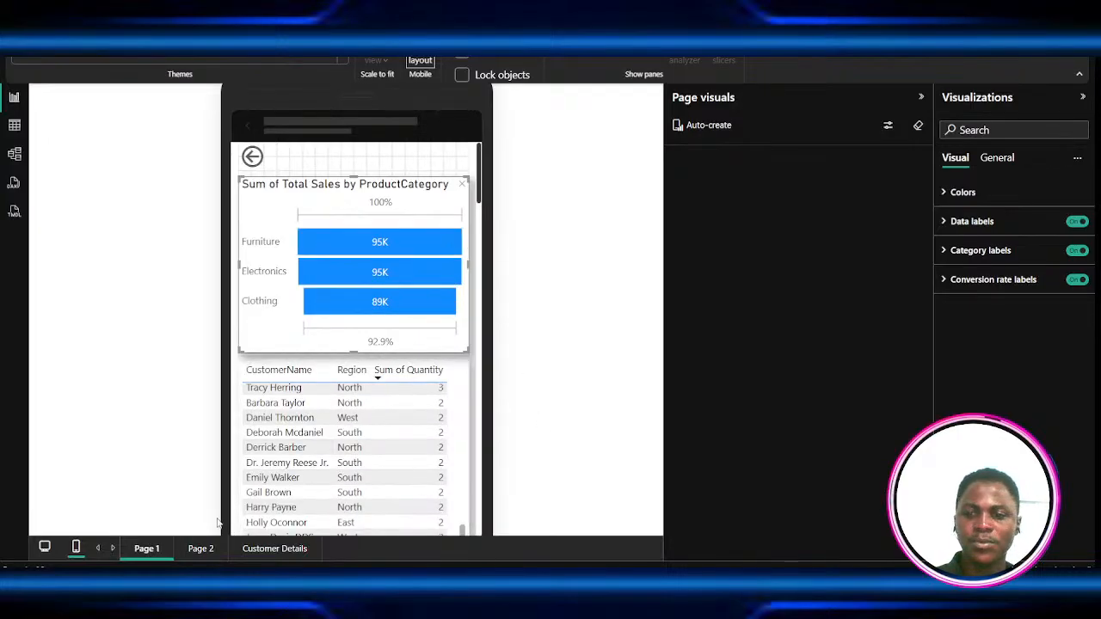
pyautogui.click(45, 548)
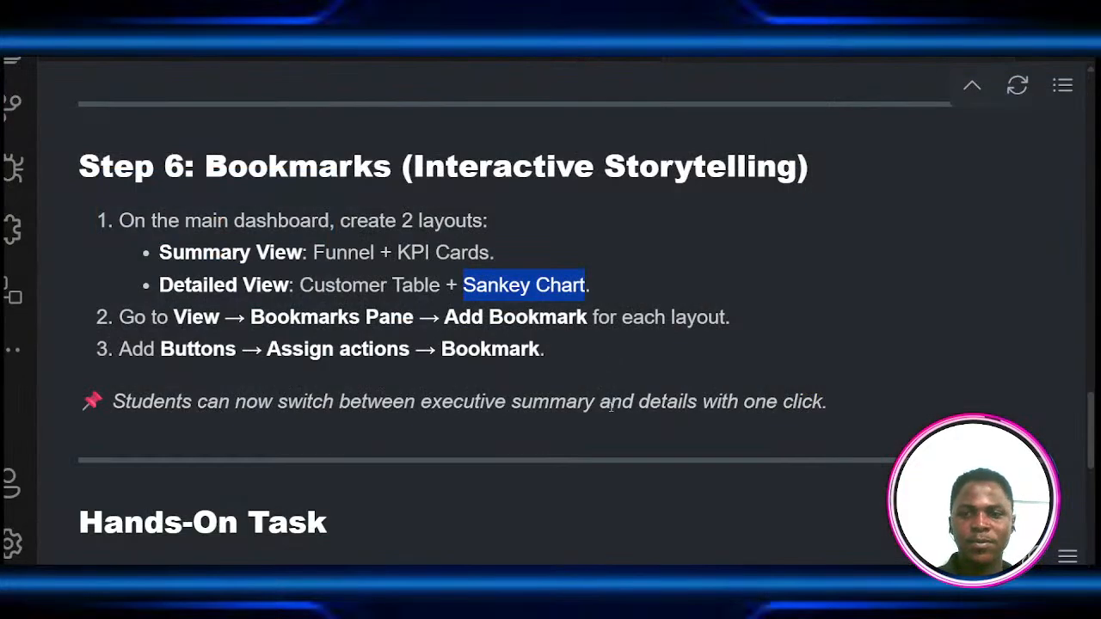
# - Add a new report page and build a funnel chart of Total Sales by ProductCategory across its upper part
pyautogui.scroll(-3, 610, 404)
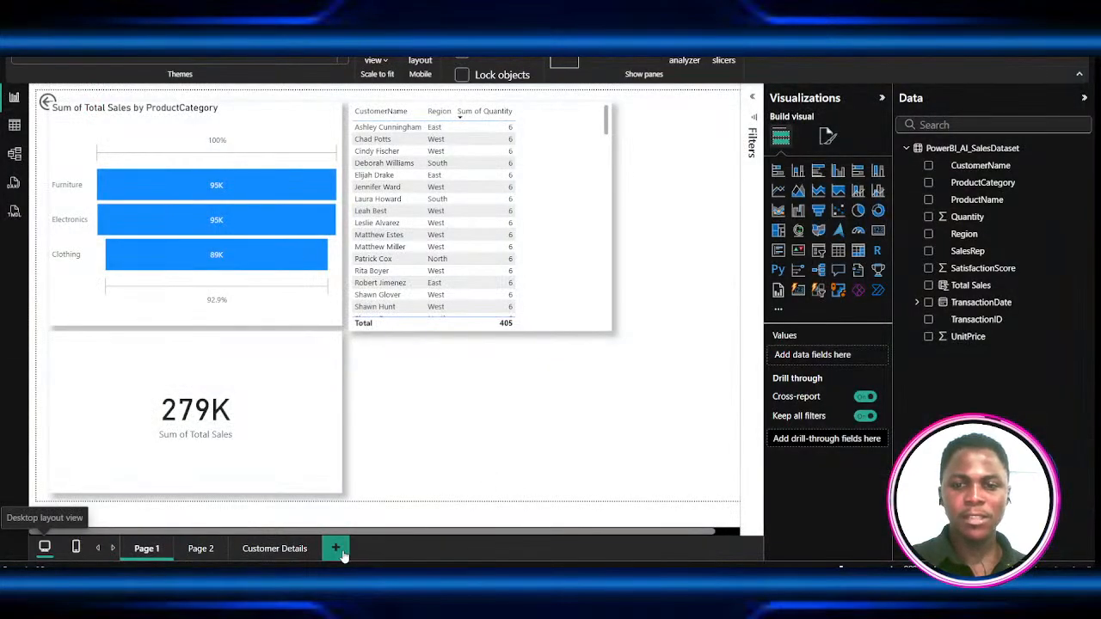
pyautogui.click(337, 548)
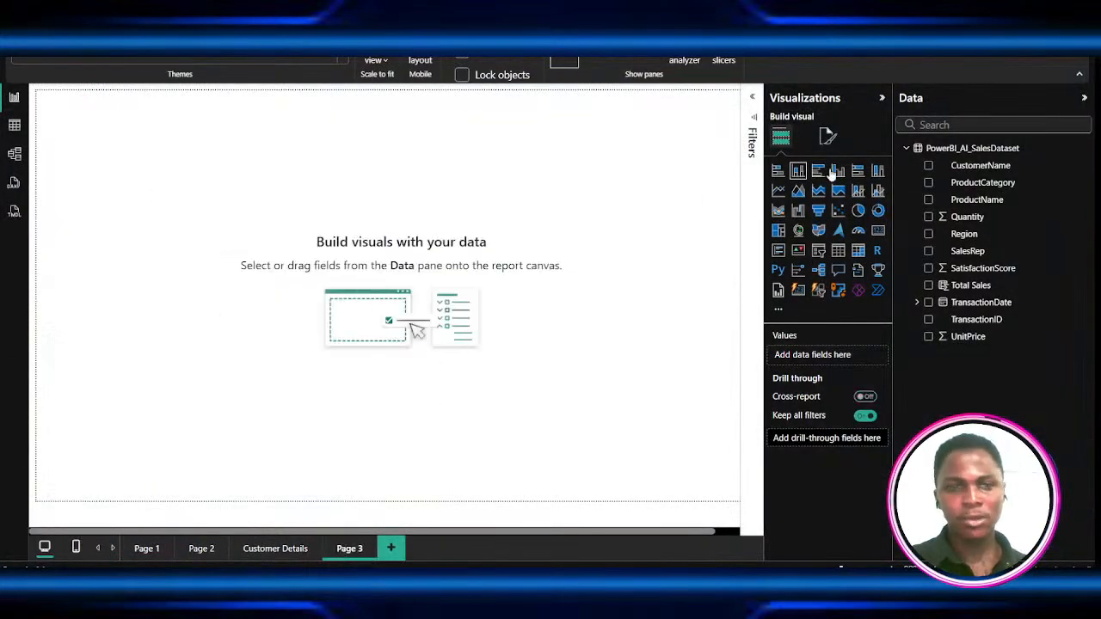
pyautogui.click(819, 211)
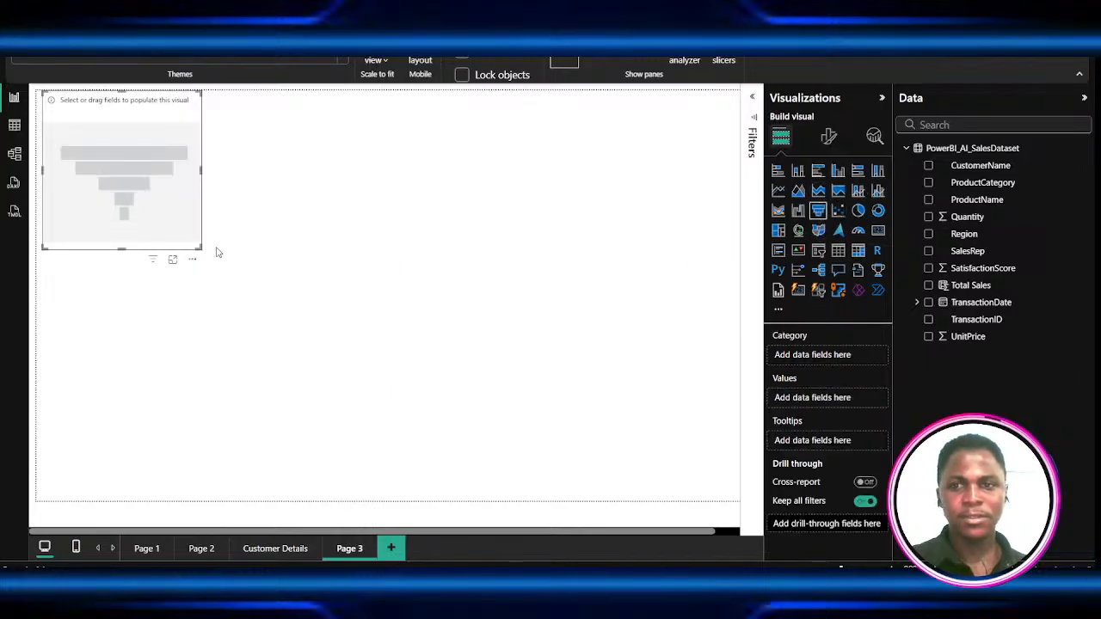
pyautogui.moveTo(201, 249); pyautogui.dragTo(321, 440)
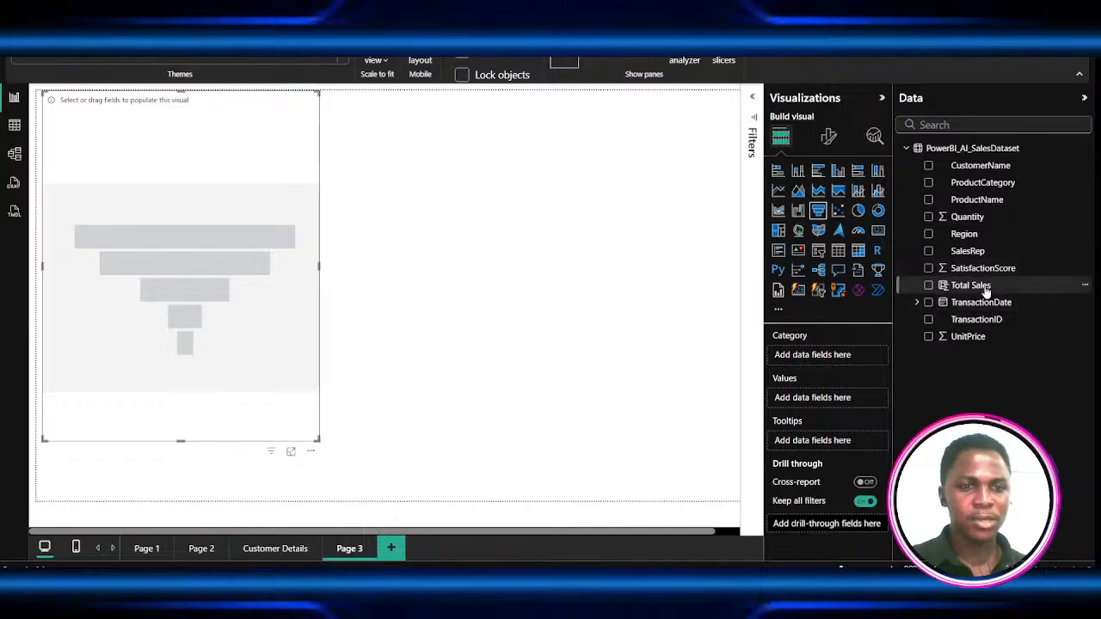
pyautogui.moveTo(986, 293); pyautogui.dragTo(861, 398)
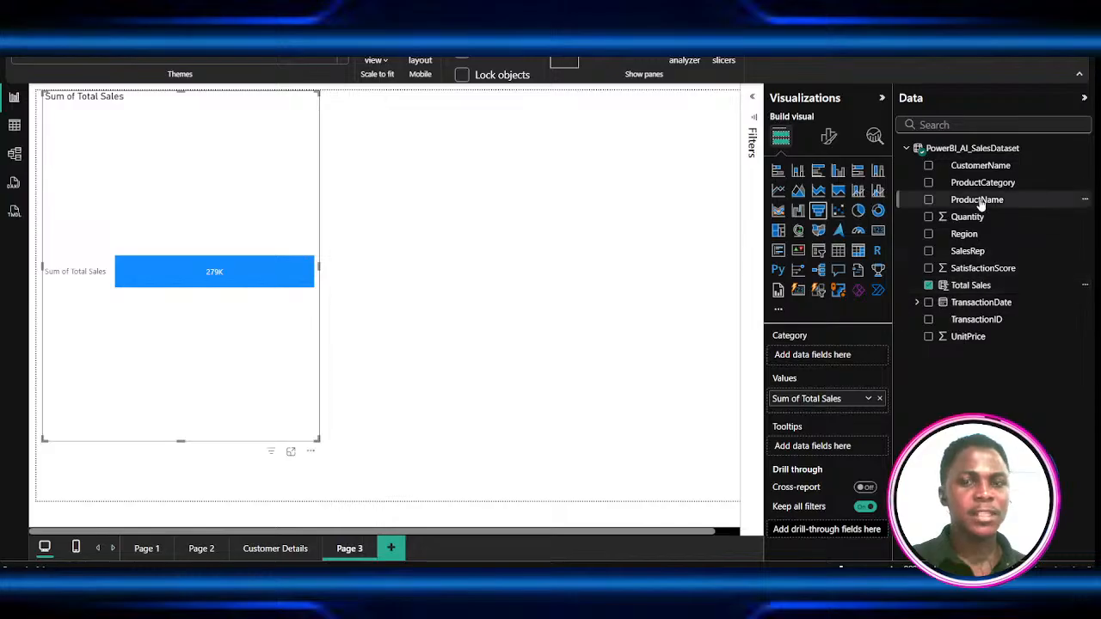
pyautogui.moveTo(983, 183); pyautogui.dragTo(833, 362)
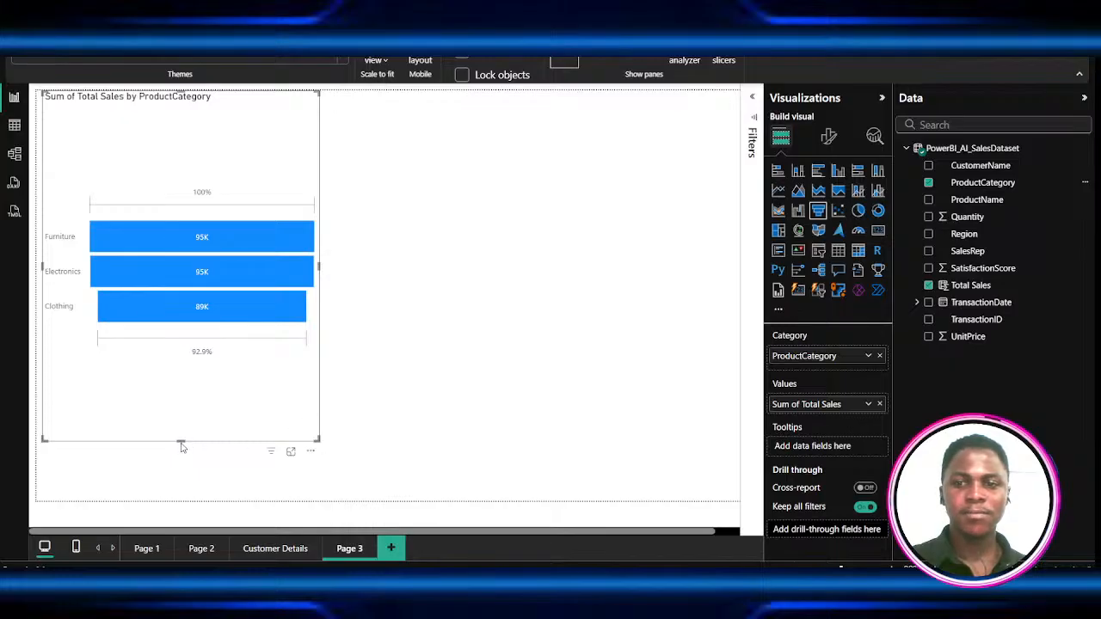
pyautogui.moveTo(180, 443); pyautogui.dragTo(181, 314)
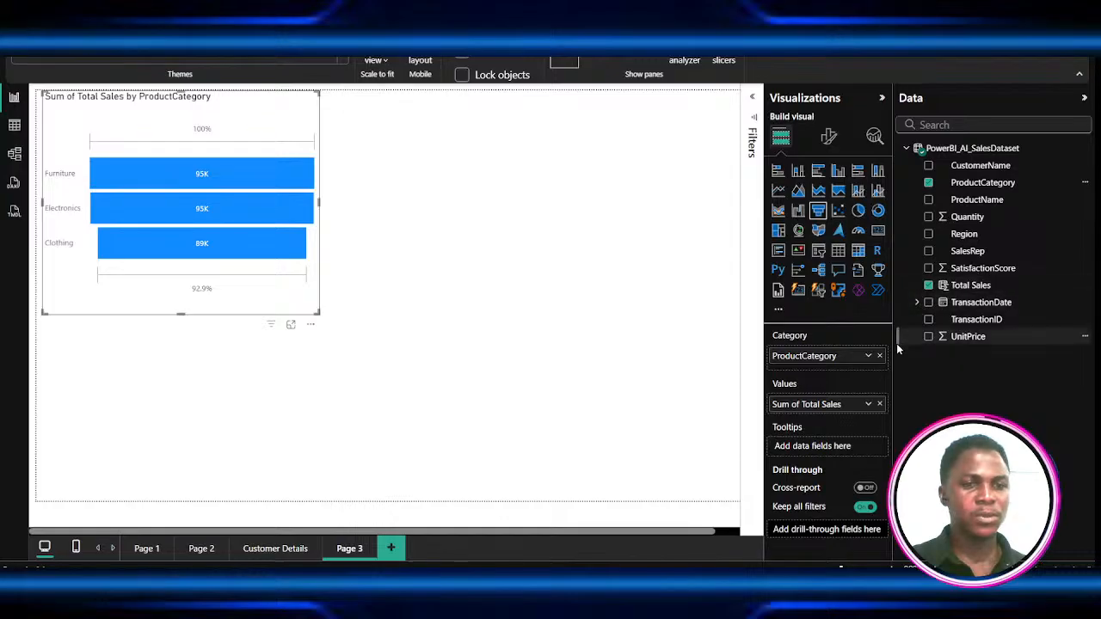
# - Turn on the shadow effect for the new funnel chart
pyautogui.click(826, 143)
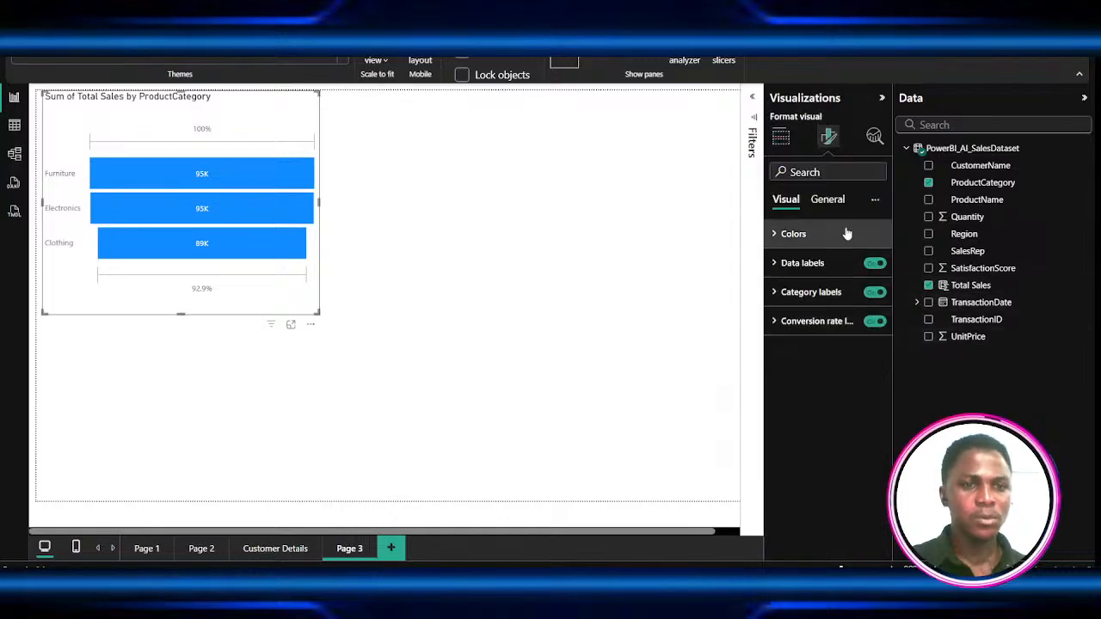
pyautogui.click(839, 198)
pyautogui.click(848, 294)
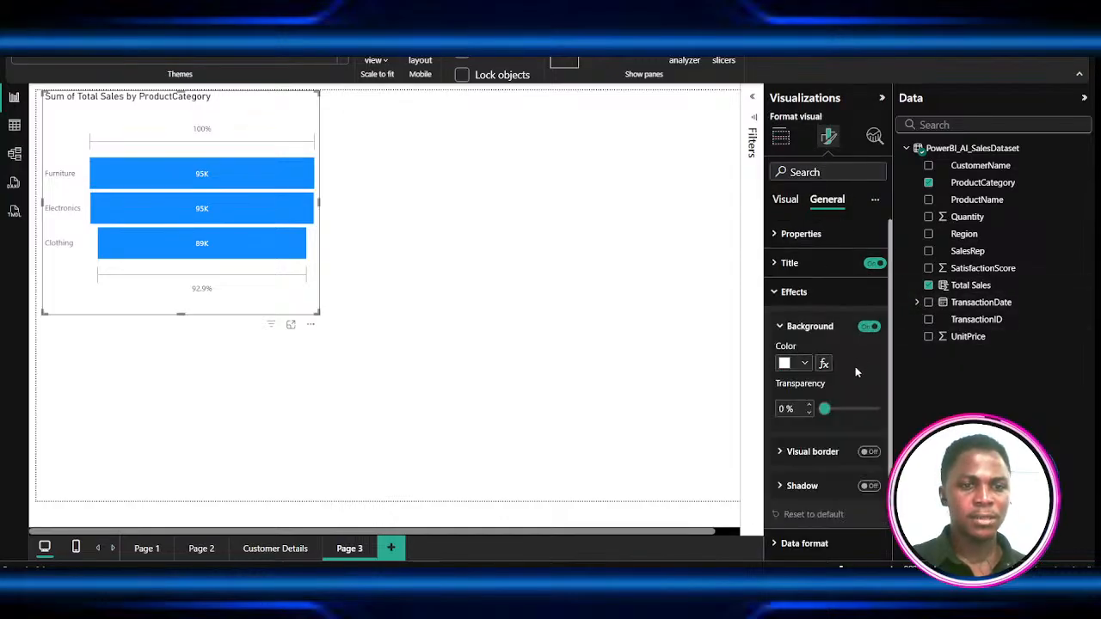
pyautogui.scroll(-1, 851, 387)
pyautogui.click(866, 418)
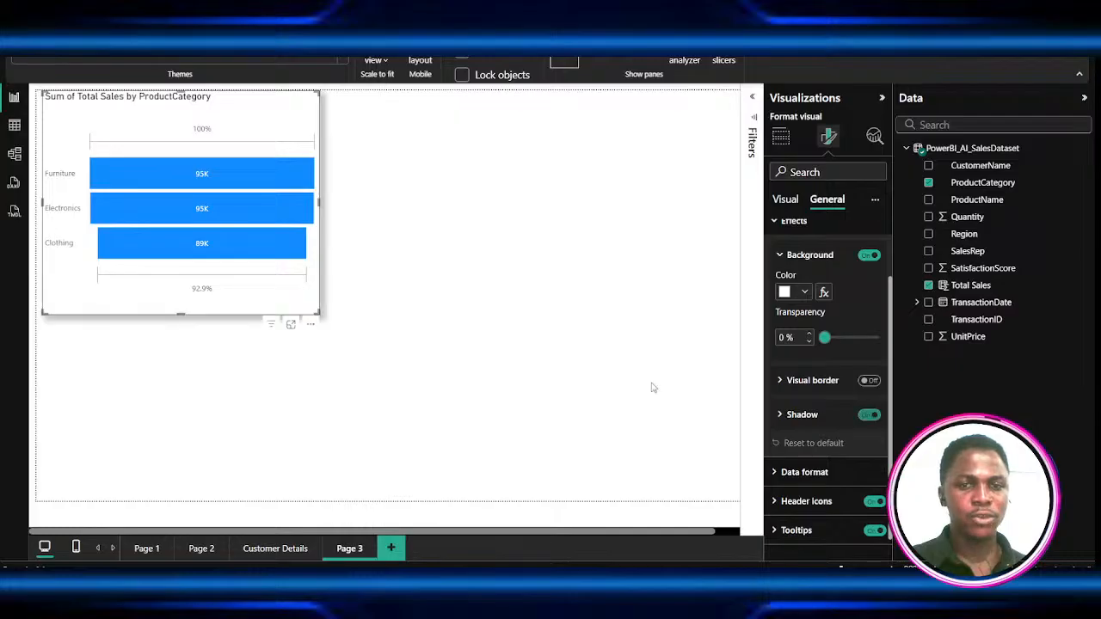
pyautogui.click(512, 361)
# - Check the Hands-On Task list in the notes and add a table of CustomerName and Total Sales below the funnel
pyautogui.hotkey('alt', 'Tab')
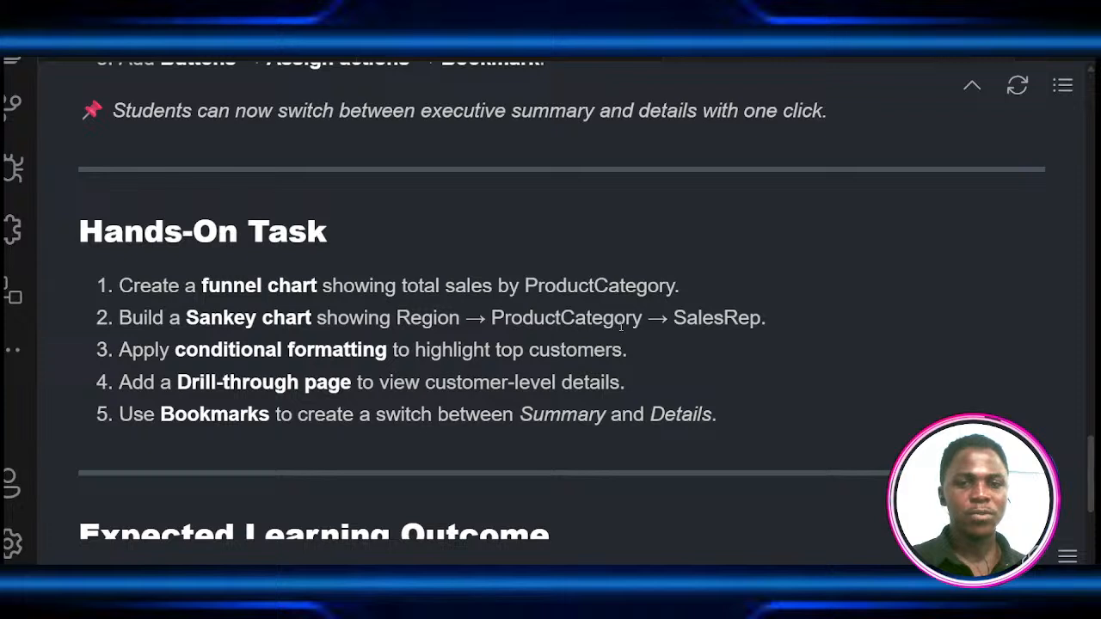
pyautogui.moveTo(767, 322); pyautogui.dragTo(92, 327)
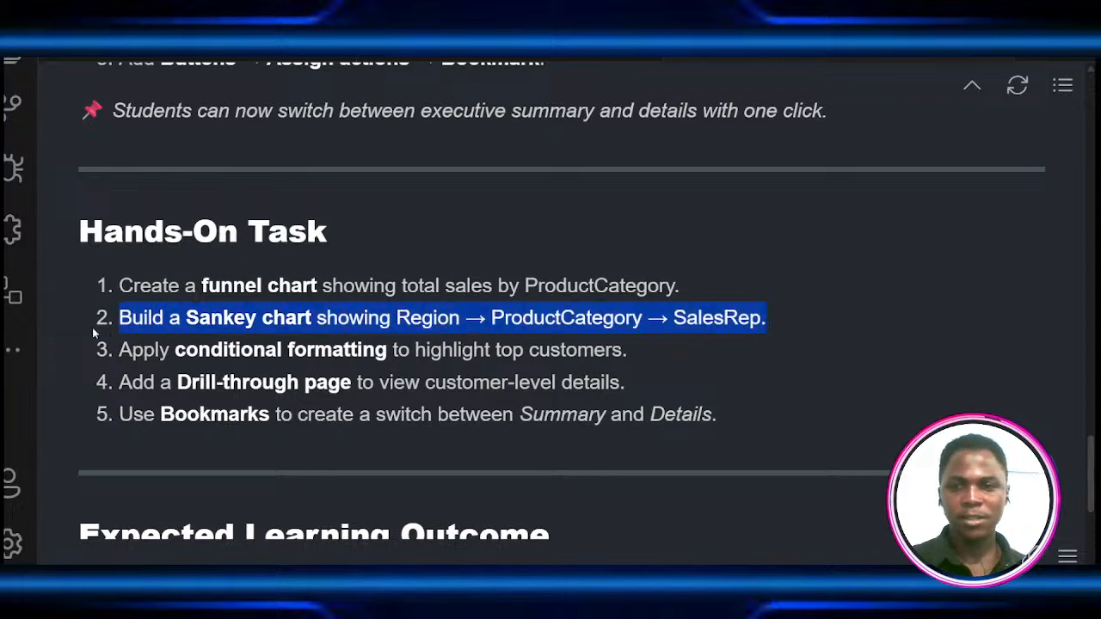
pyautogui.click(376, 339)
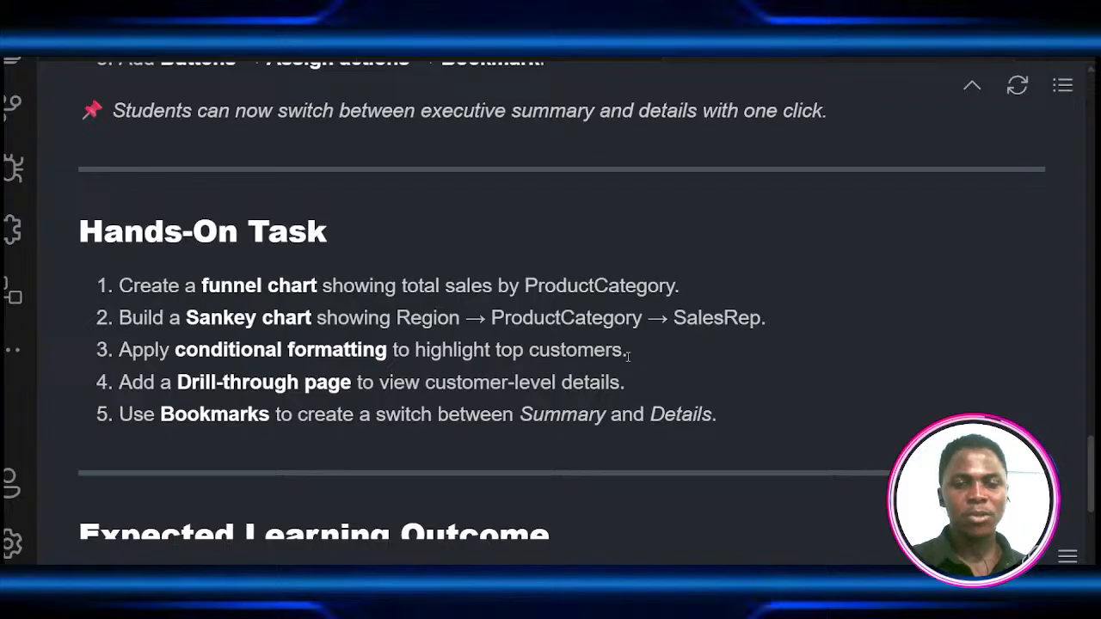
pyautogui.hotkey('alt', 'Tab')
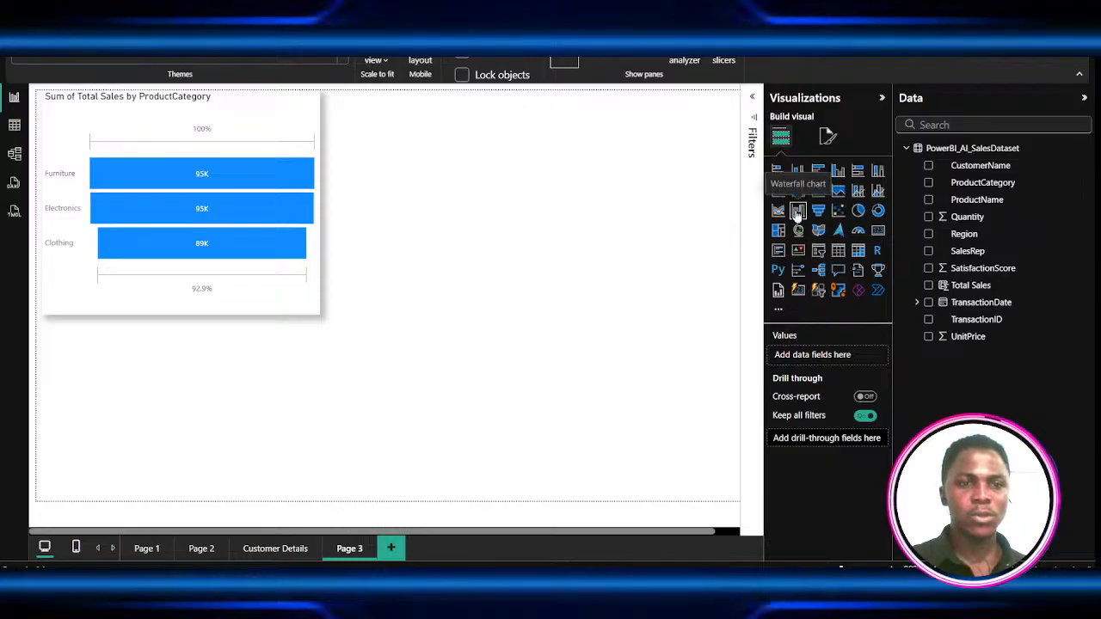
pyautogui.click(838, 251)
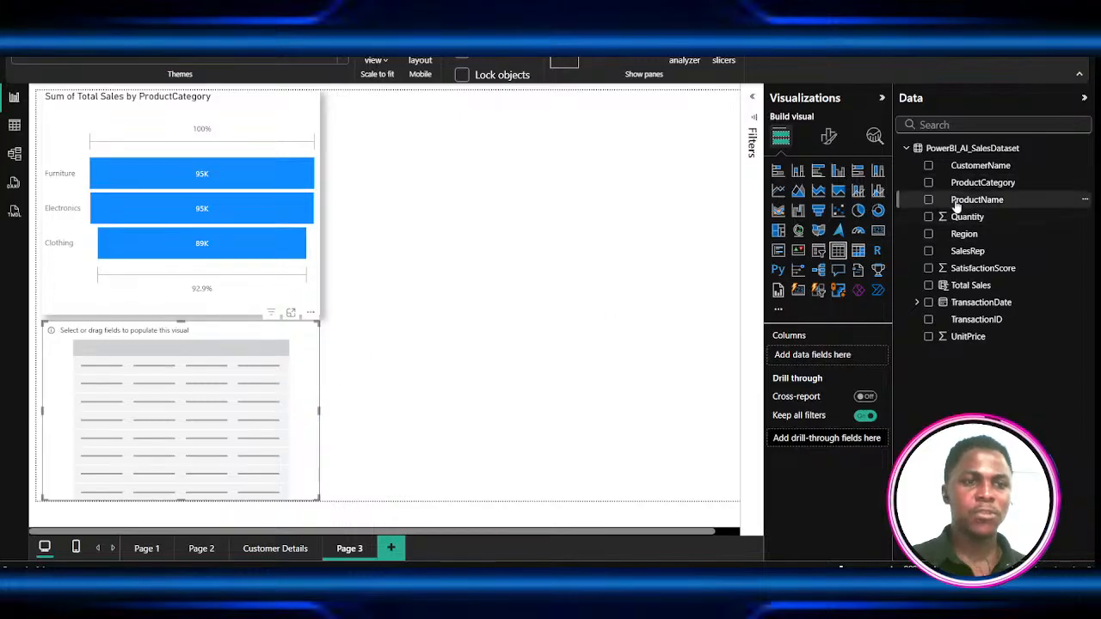
pyautogui.click(929, 166)
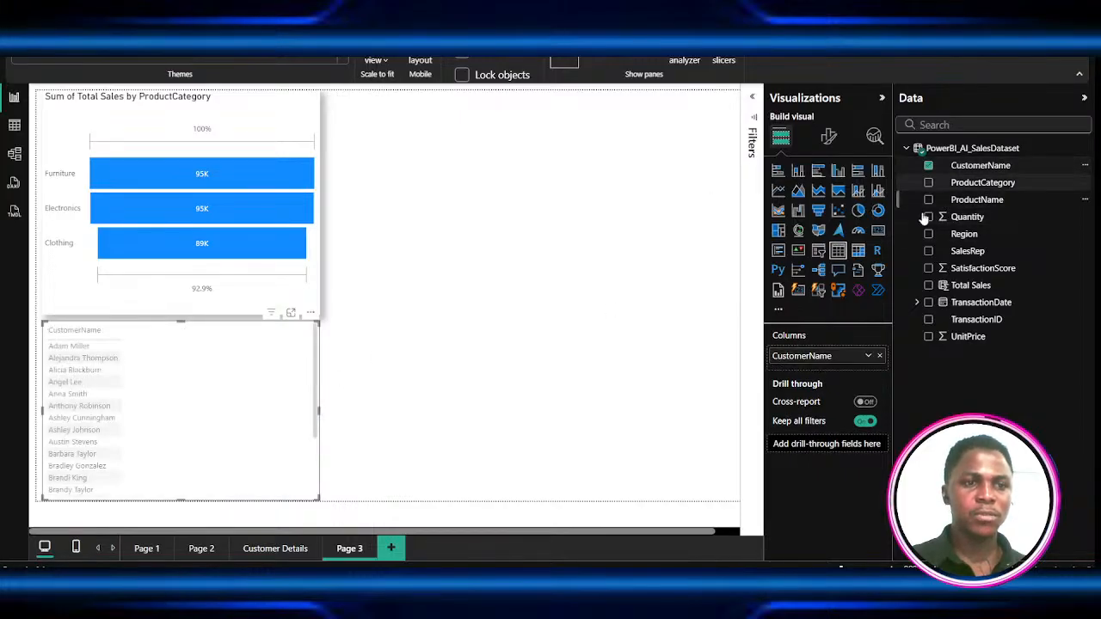
pyautogui.click(928, 286)
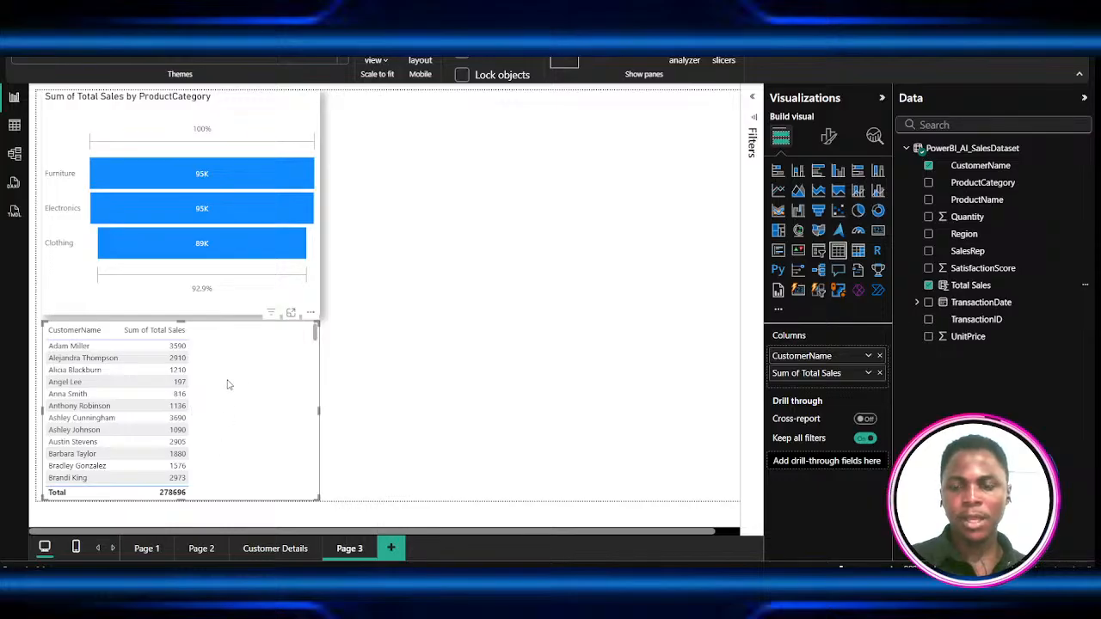
# - Apply data bars conditional formatting to the table's Sum of Total Sales column with the default settings
pyautogui.click(869, 373)
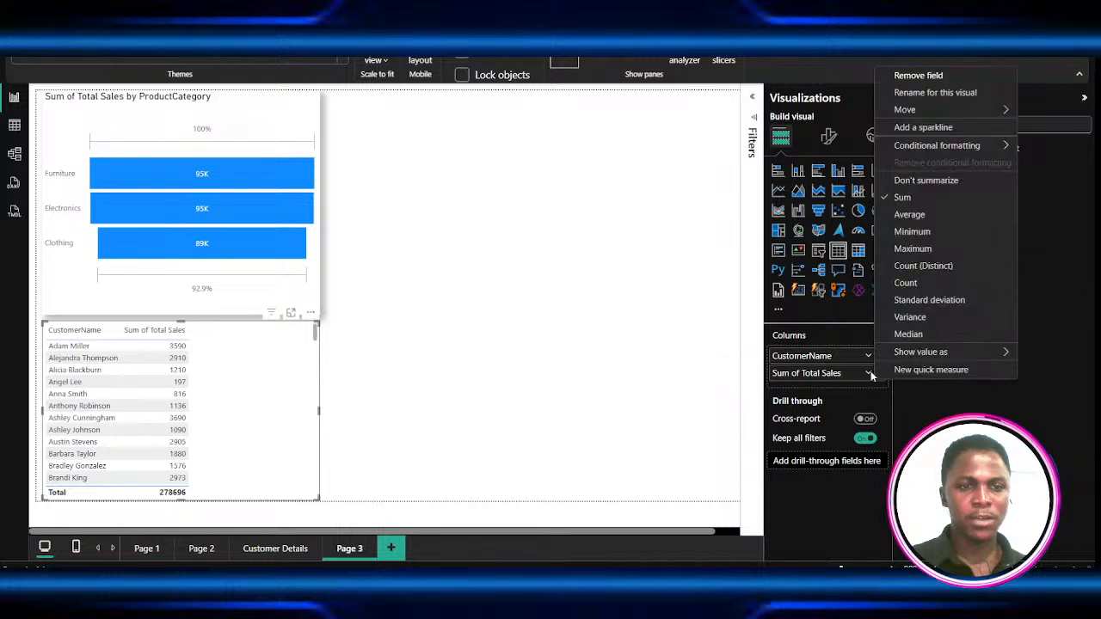
pyautogui.moveTo(946, 144)
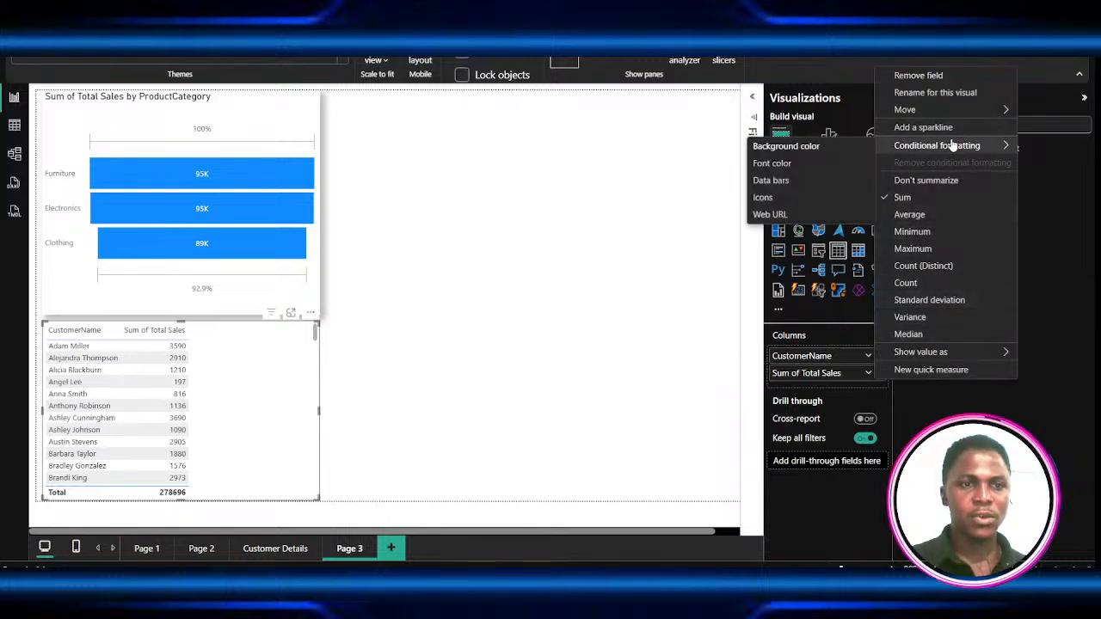
pyautogui.click(806, 181)
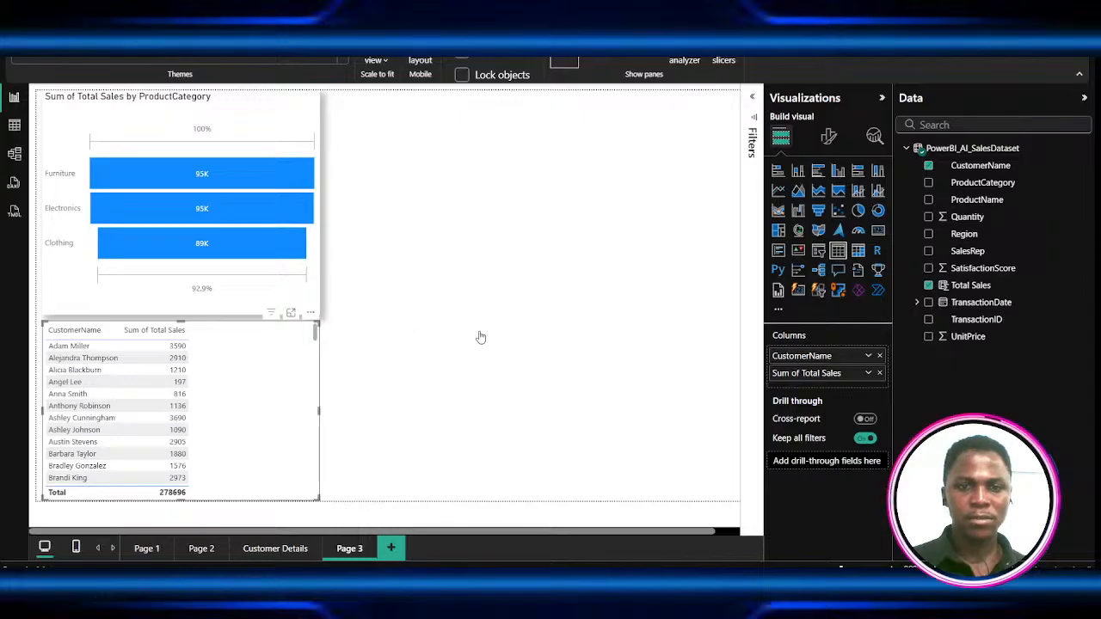
pyautogui.click(793, 479)
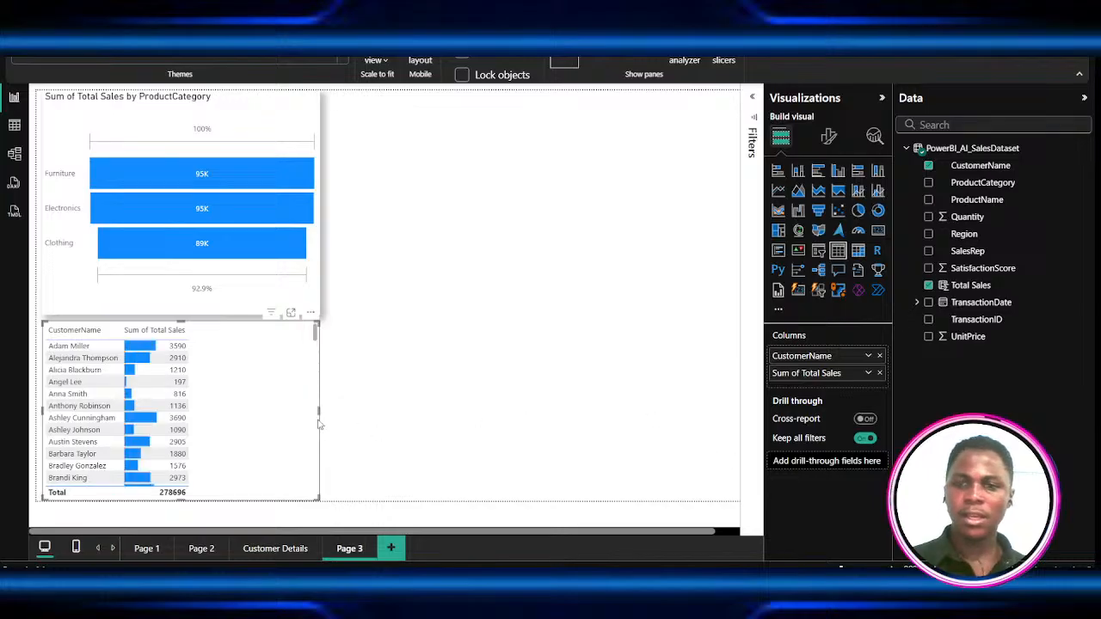
# - Narrow the customer table so it is slimmer than the funnel, and look through its data bars
pyautogui.moveTo(319, 410); pyautogui.dragTo(206, 423)
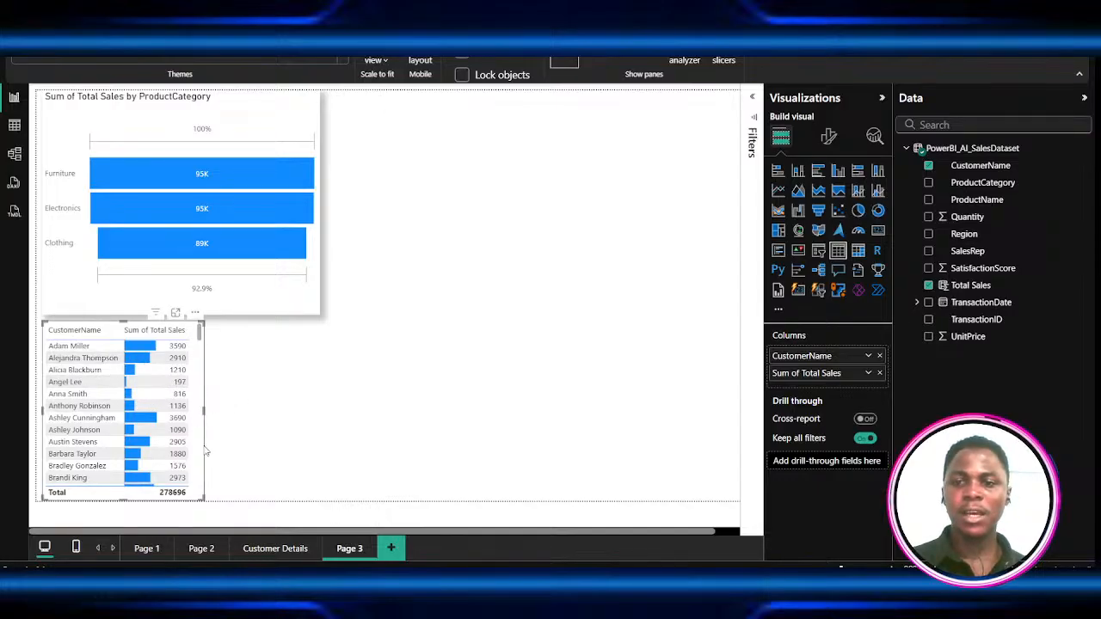
pyautogui.moveTo(204, 497); pyautogui.dragTo(255, 503)
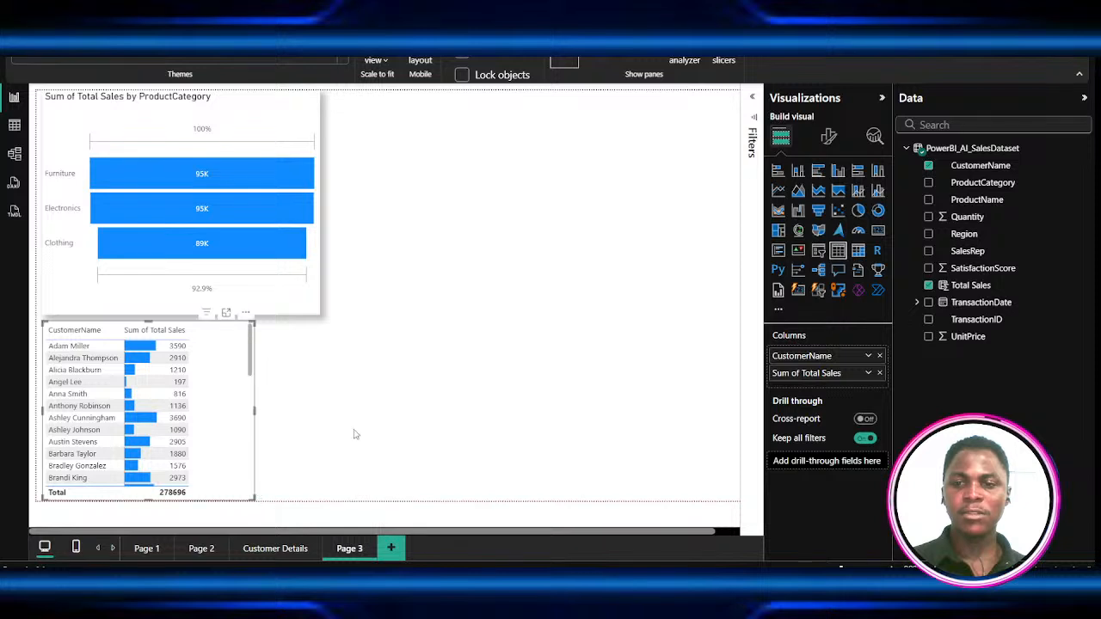
pyautogui.click(310, 421)
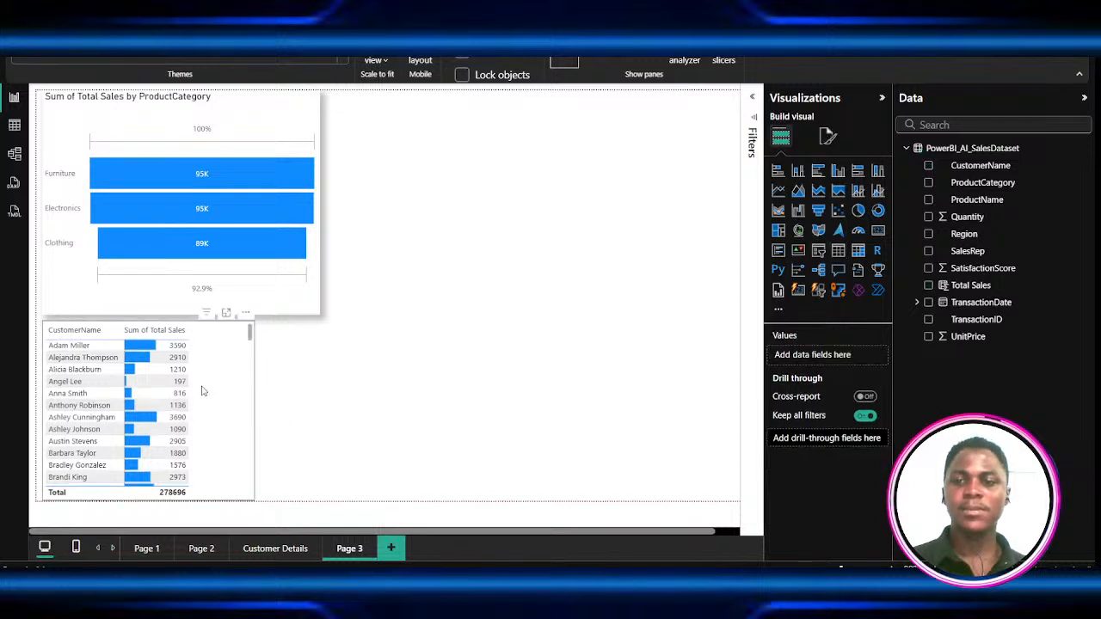
pyautogui.scroll(-15, 198, 391)
pyautogui.scroll(15, 198, 391)
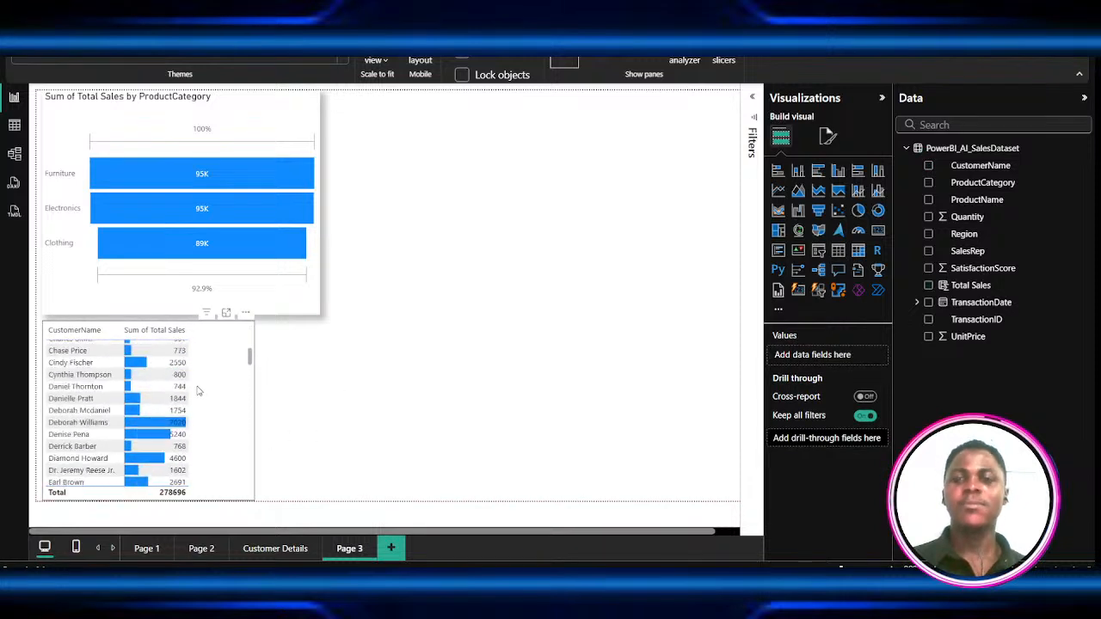
pyautogui.scroll(-12, 208, 387)
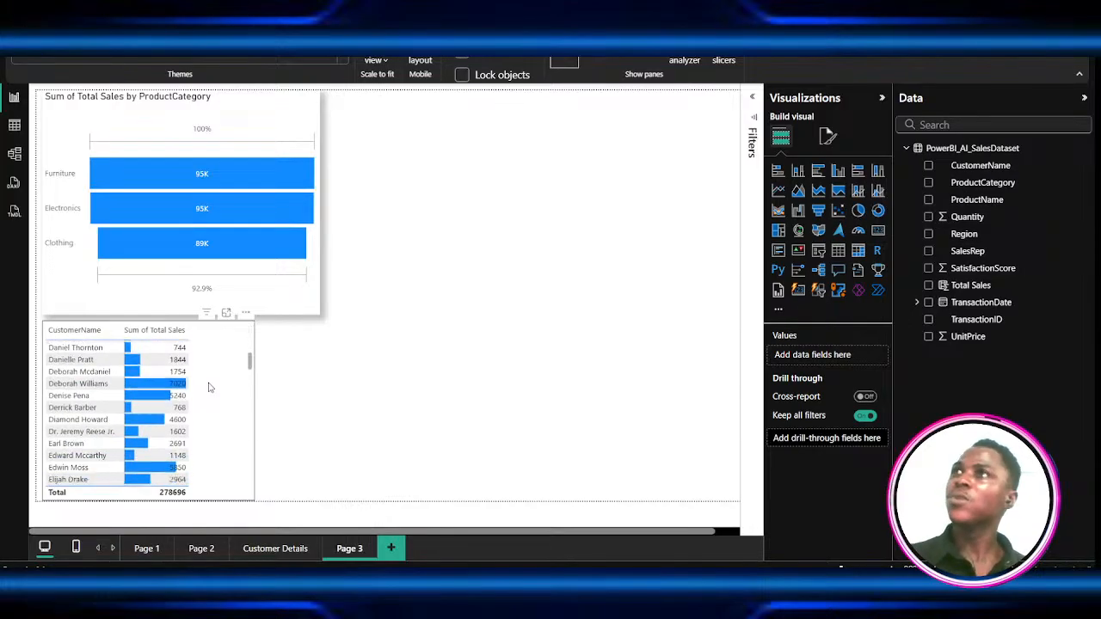
pyautogui.scroll(5, 209, 387)
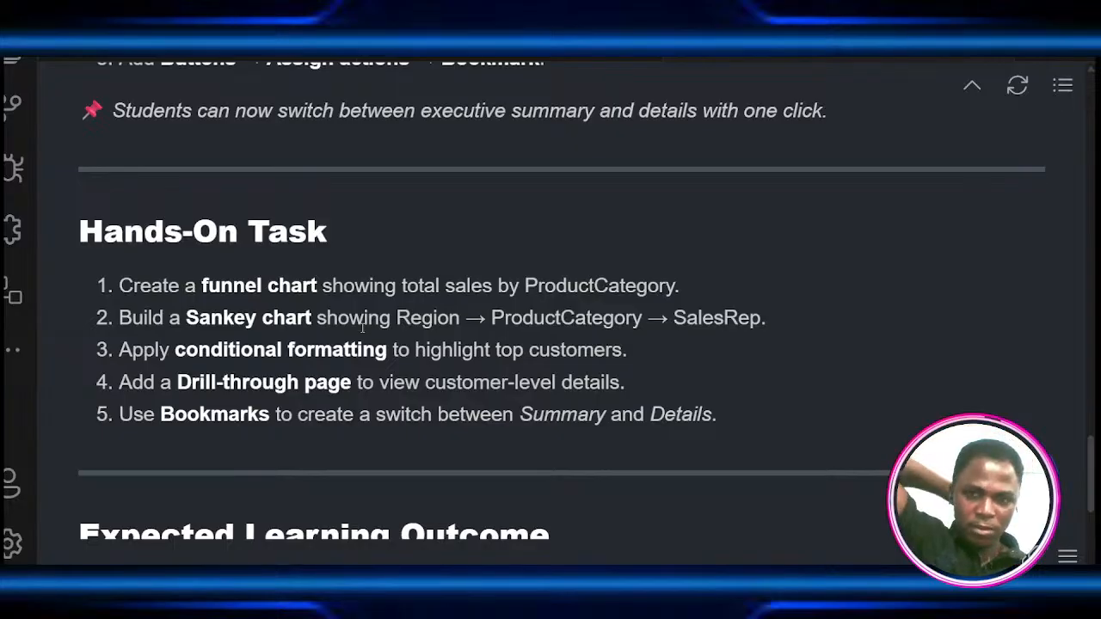
# - Switch to the notes and review the Hands-On Task, bookmark and drill-through instructions
pyautogui.scroll(-1, 362, 331)
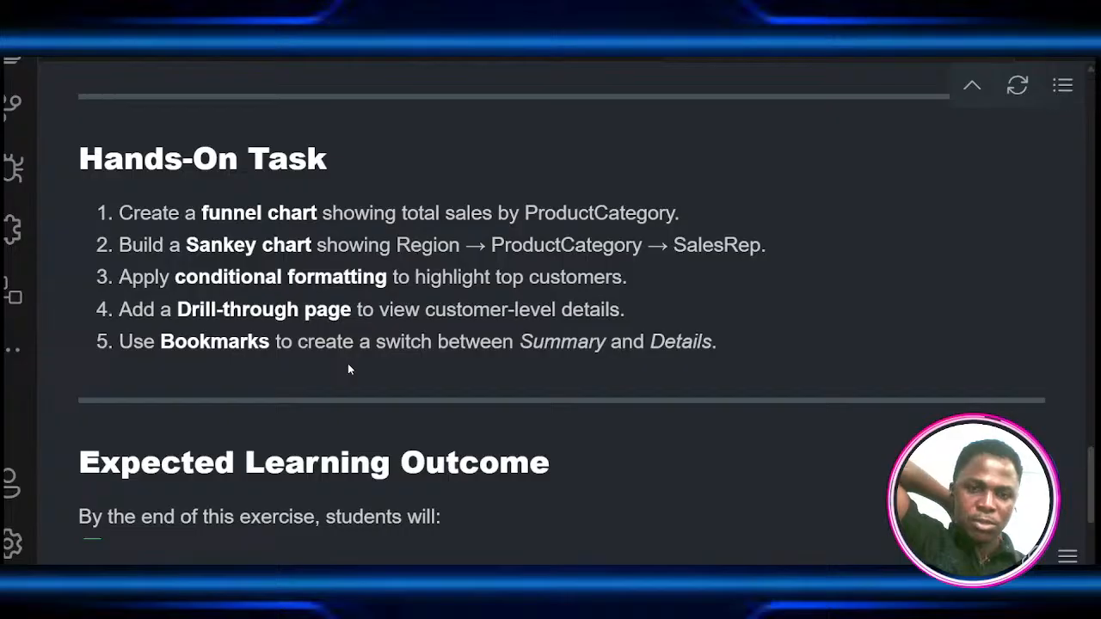
pyautogui.scroll(7, 350, 368)
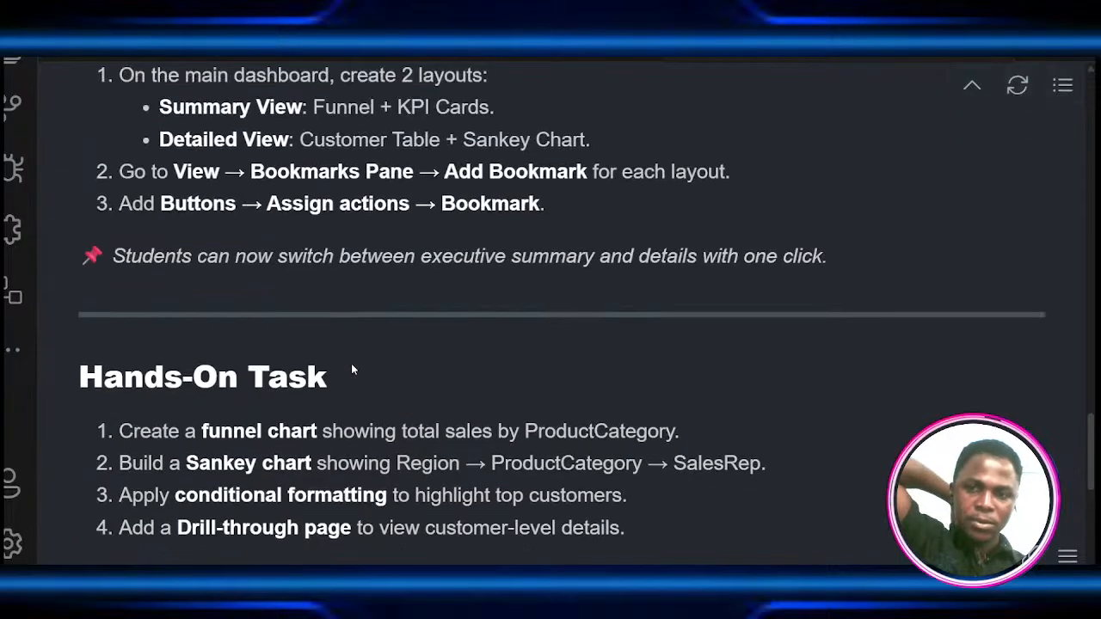
pyautogui.scroll(3, 351, 368)
pyautogui.scroll(-4, 351, 368)
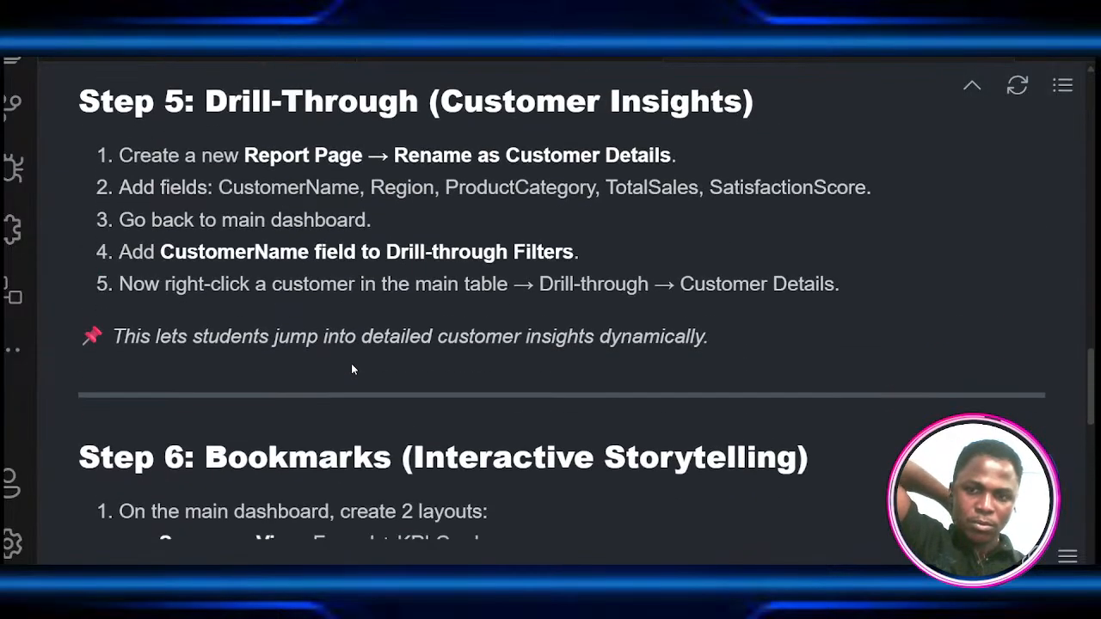